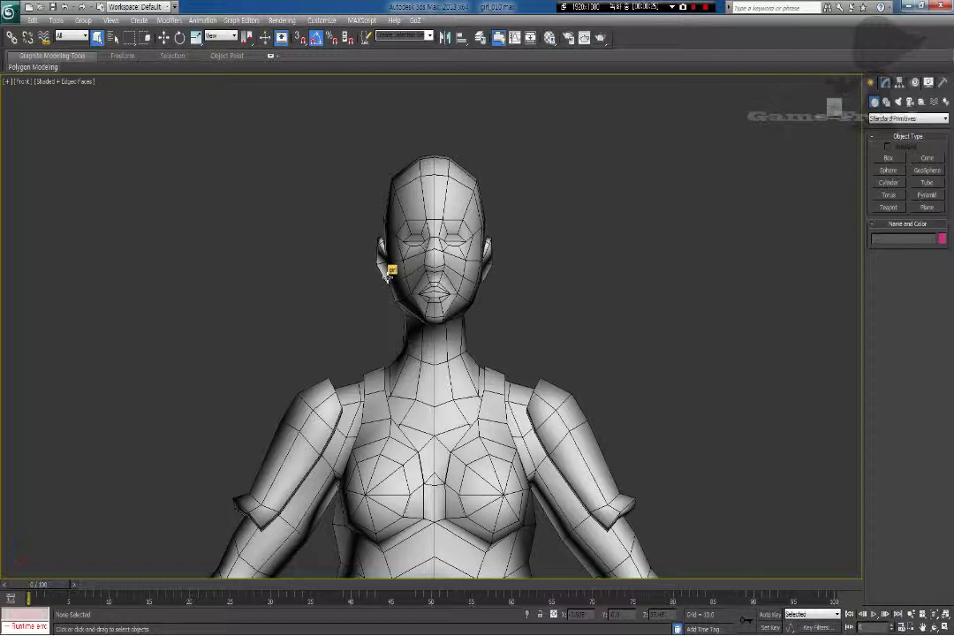
# Step: Select the girl mesh and, at polygon level beneath its Symmetry modifier, select the polygons covering the top of the head above the brow
pyautogui.moveTo(406, 259); pyautogui.dragTo(401, 283, button='middle')
pyautogui.scroll(2, 402, 284)
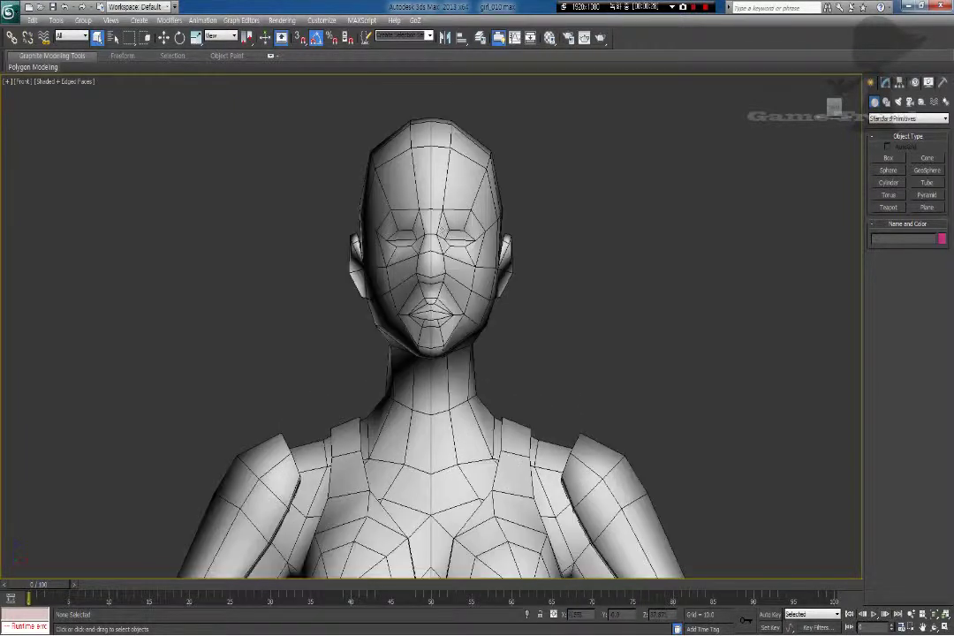
pyautogui.click(441, 185)
pyautogui.click(885, 83)
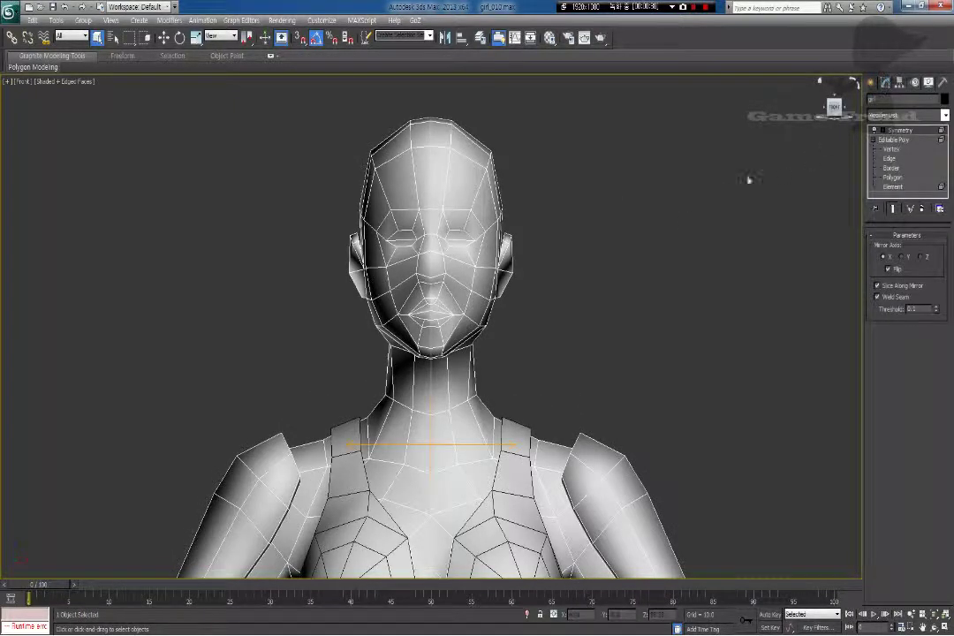
pyautogui.moveTo(421, 261); pyautogui.dragTo(418, 288, button='middle')
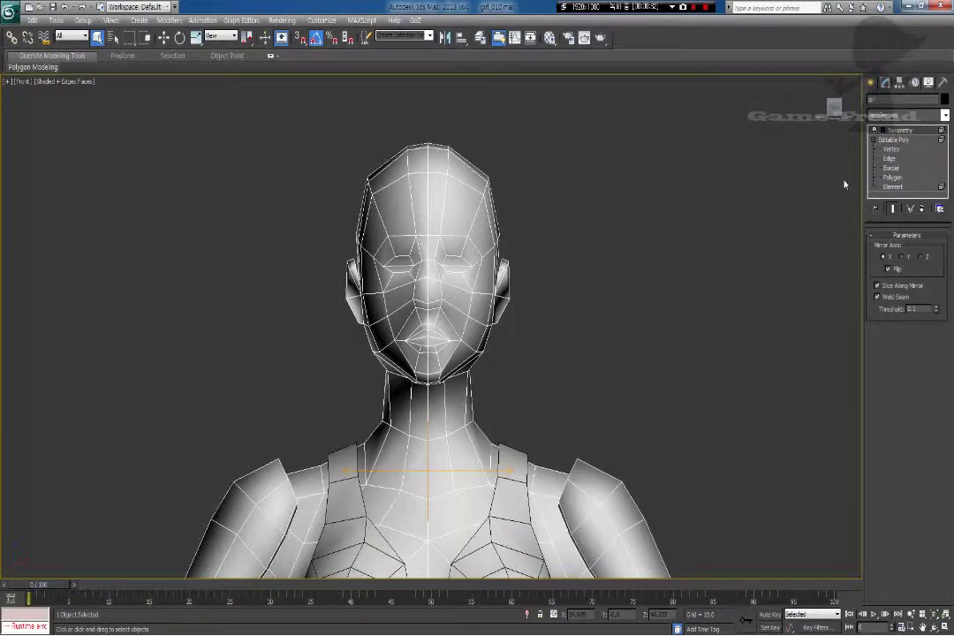
pyautogui.click(894, 177)
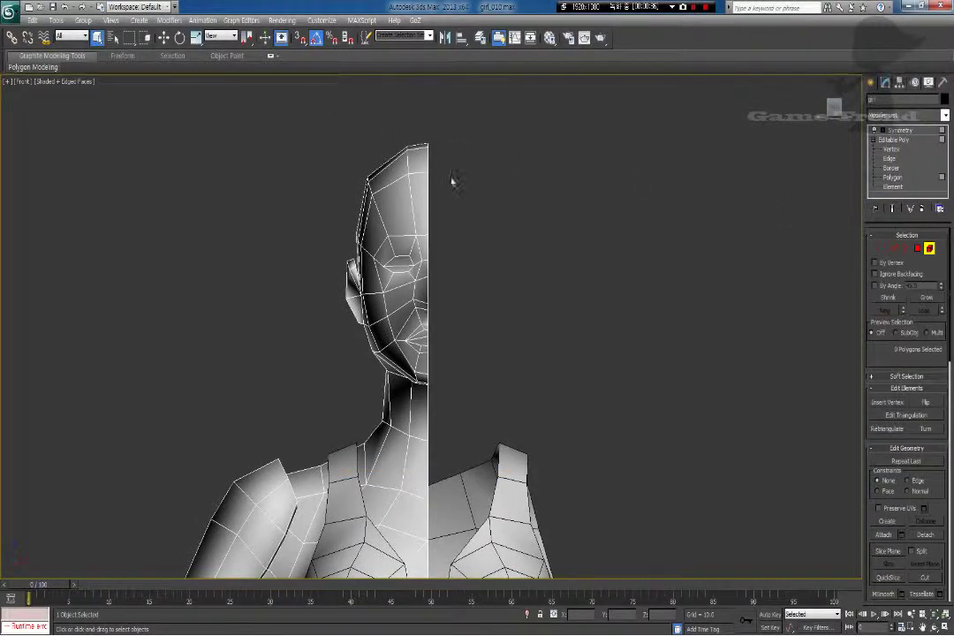
pyautogui.moveTo(327, 113); pyautogui.dragTo(470, 212)
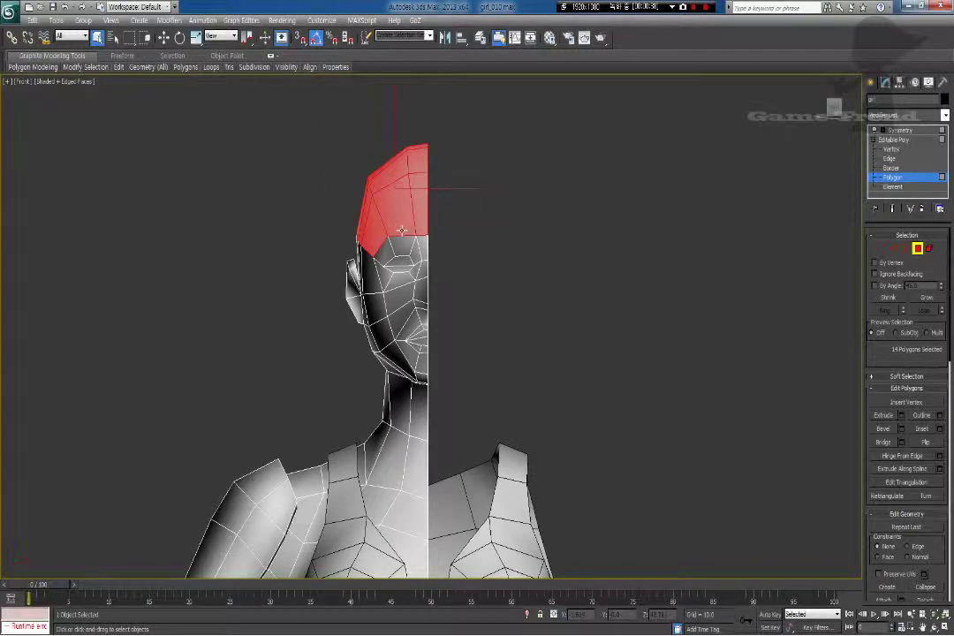
# Step: Extend the polygon selection down the side of the head, adding the sideburn in front of the ear and the area above and behind it
pyautogui.scroll(-2, 401, 232)
pyautogui.keyDown('alt'); pyautogui.moveTo(187, 325); pyautogui.dragTo(321, 320, button='middle'); pyautogui.keyUp('alt')
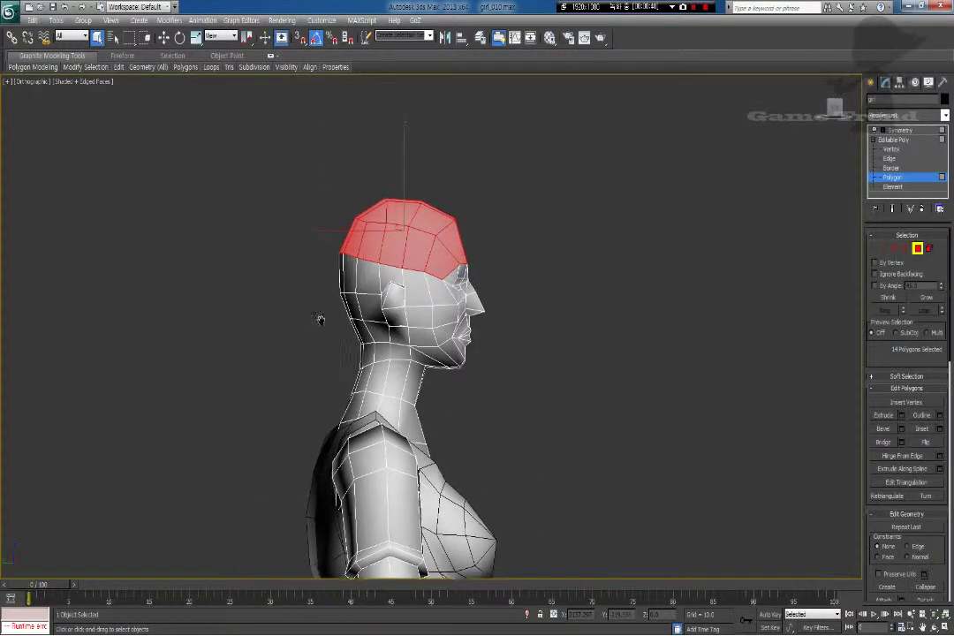
pyautogui.scroll(2, 318, 322)
pyautogui.keyDown('ctrl'); pyautogui.click(413, 279); pyautogui.keyUp('ctrl')
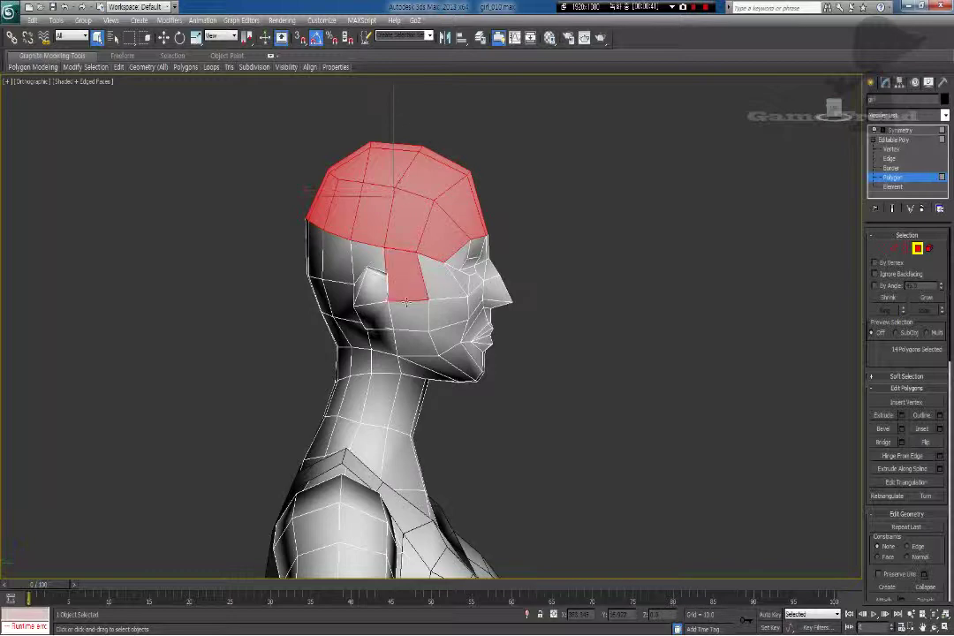
pyautogui.keyDown('alt'); pyautogui.moveTo(422, 296); pyautogui.dragTo(387, 327, button='middle'); pyautogui.keyUp('alt')
pyautogui.scroll(3, 380, 302)
pyautogui.keyDown('ctrl'); pyautogui.click(373, 311); pyautogui.keyUp('ctrl')
pyautogui.keyDown('ctrl'); pyautogui.click(318, 227); pyautogui.keyUp('ctrl')
pyautogui.keyDown('ctrl'); pyautogui.click(262, 255); pyautogui.keyUp('ctrl')
pyautogui.keyDown('ctrl'); pyautogui.click(255, 295); pyautogui.keyUp('ctrl')
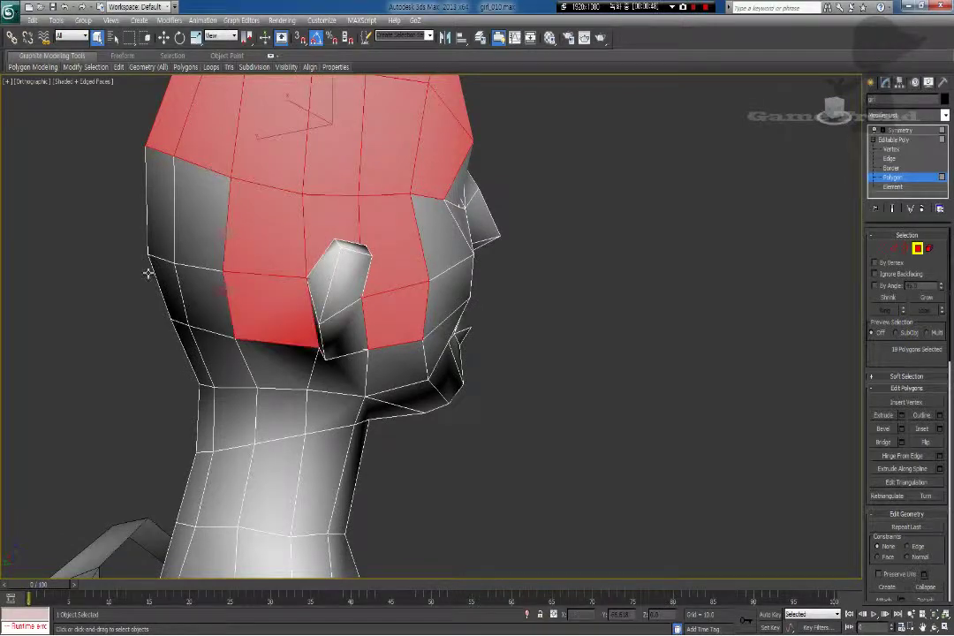
# Step: Add the remaining polygons at the back of the head down to the nape to complete the hair-shaped selection
pyautogui.keyDown('ctrl'); pyautogui.moveTo(81, 187); pyautogui.dragTo(200, 293); pyautogui.keyUp('ctrl')
pyautogui.keyDown('alt'); pyautogui.click(257, 319); pyautogui.keyUp('alt')
pyautogui.keyDown('alt'); pyautogui.moveTo(248, 305); pyautogui.dragTo(331, 324, button='middle'); pyautogui.keyUp('alt')
pyautogui.keyDown('ctrl'); pyautogui.click(262, 279); pyautogui.keyUp('ctrl')
pyautogui.scroll(-4, 273, 298)
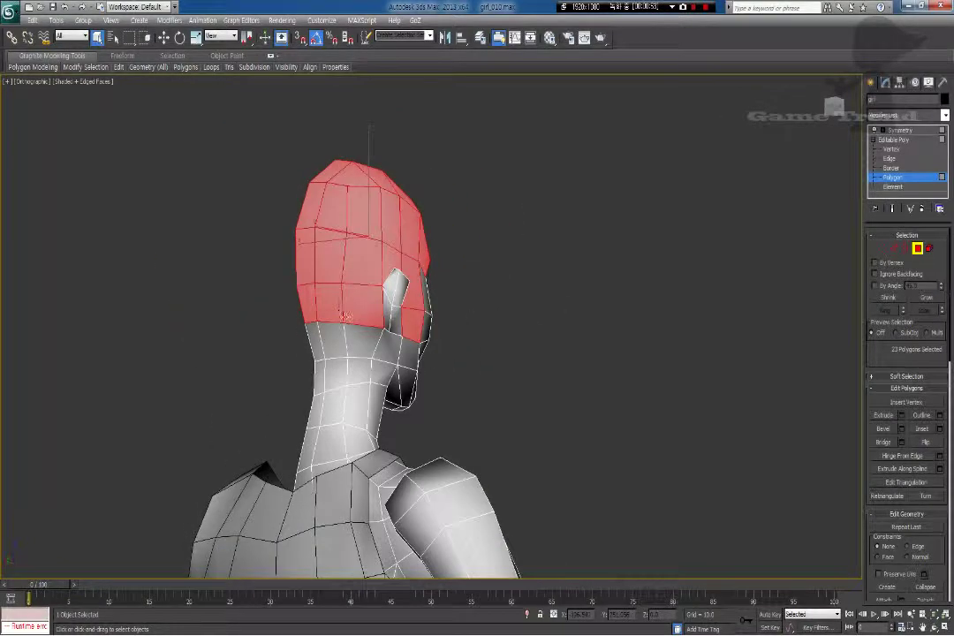
pyautogui.keyDown('ctrl'); pyautogui.moveTo(361, 340); pyautogui.dragTo(363, 344); pyautogui.keyUp('ctrl')
pyautogui.keyDown('alt'); pyautogui.moveTo(364, 343); pyautogui.dragTo(238, 357, button='middle'); pyautogui.keyUp('alt')
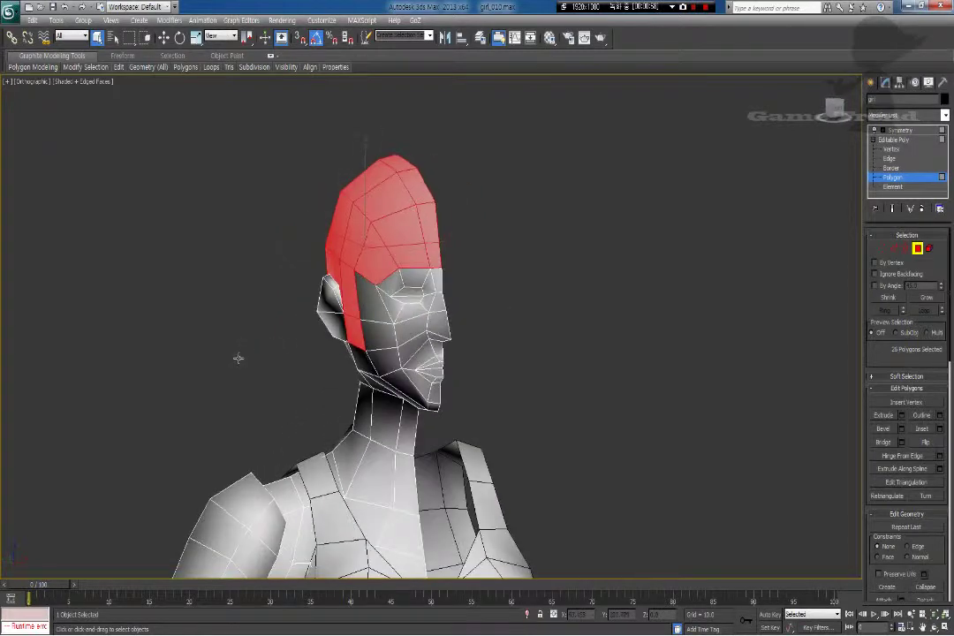
# Step: Clone the selected scalp polygons to a separate object while scaling the copy up slightly around the head in the Front view
pyautogui.press('f')
pyautogui.moveTo(383, 290); pyautogui.dragTo(351, 498, button='middle')
pyautogui.moveTo(356, 300); pyautogui.dragTo(375, 448, button='middle')
pyautogui.scroll(4, 374, 448)
pyautogui.moveTo(317, 258); pyautogui.dragTo(332, 347, button='middle')
pyautogui.press('r')
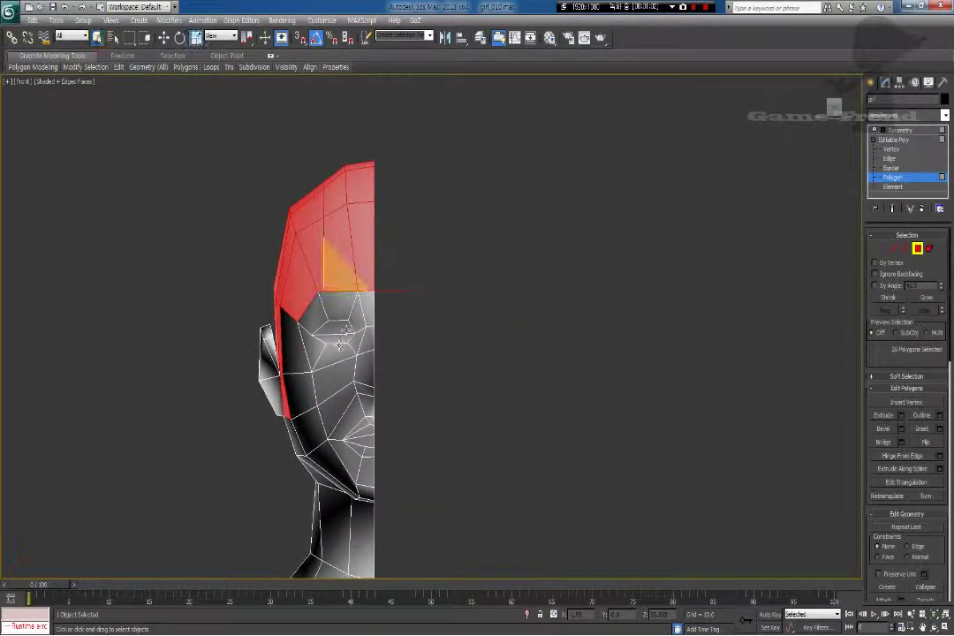
pyautogui.moveTo(337, 289); pyautogui.dragTo(359, 316, button='middle')
pyautogui.scroll(2, 360, 315)
pyautogui.moveTo(334, 362); pyautogui.dragTo(364, 337, button='middle')
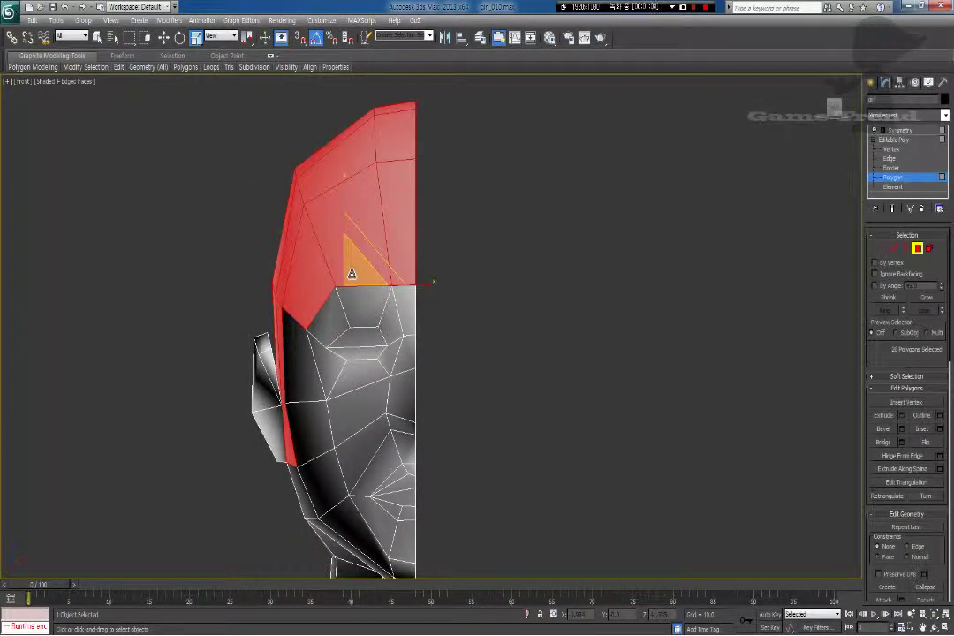
pyautogui.moveTo(352, 274); pyautogui.dragTo(347, 267)
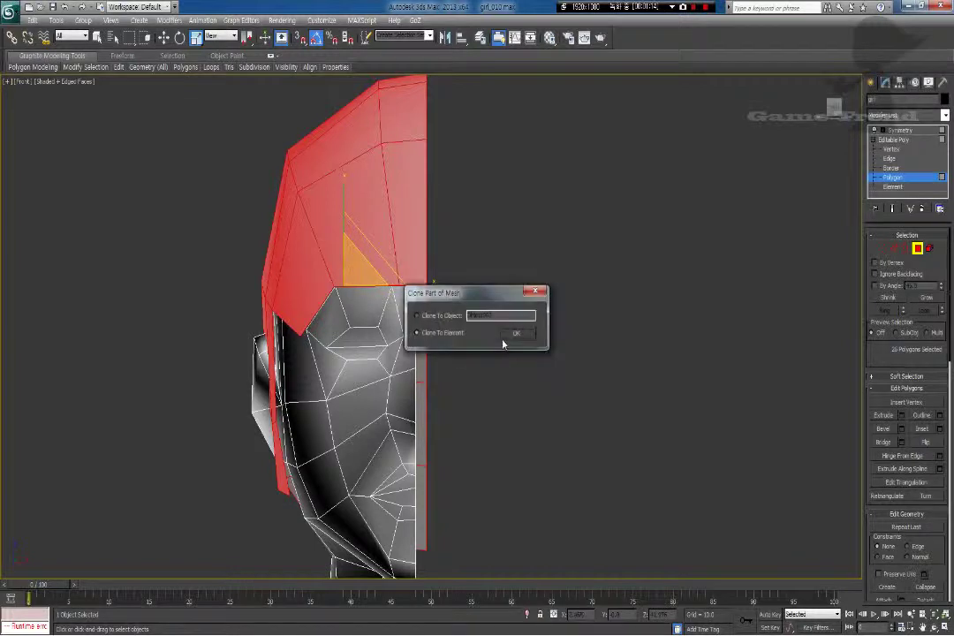
pyautogui.moveTo(447, 296); pyautogui.dragTo(443, 300)
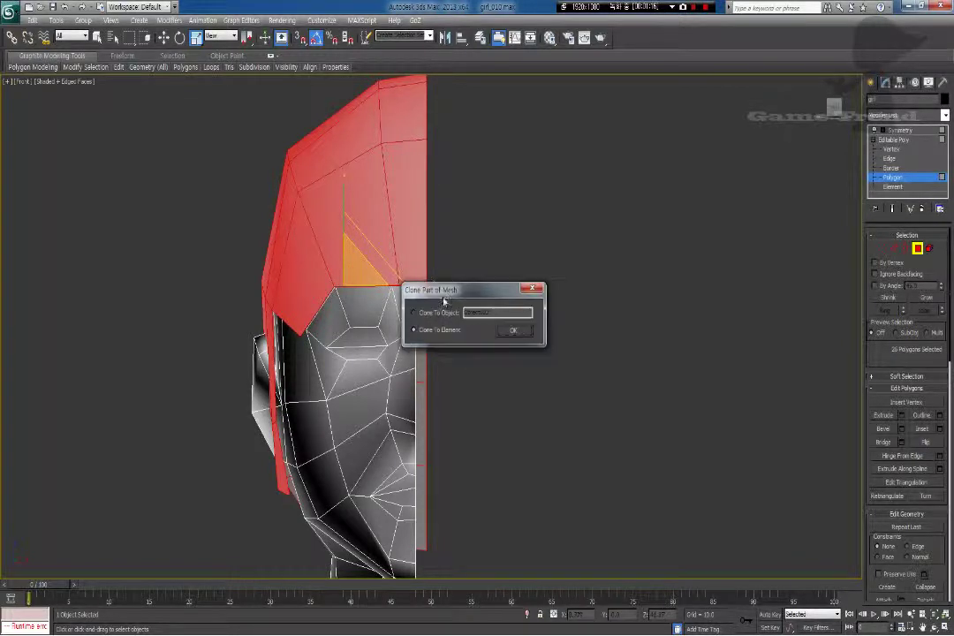
pyautogui.click(427, 315)
pyautogui.click(514, 332)
pyautogui.moveTo(392, 320); pyautogui.dragTo(399, 321, button='middle')
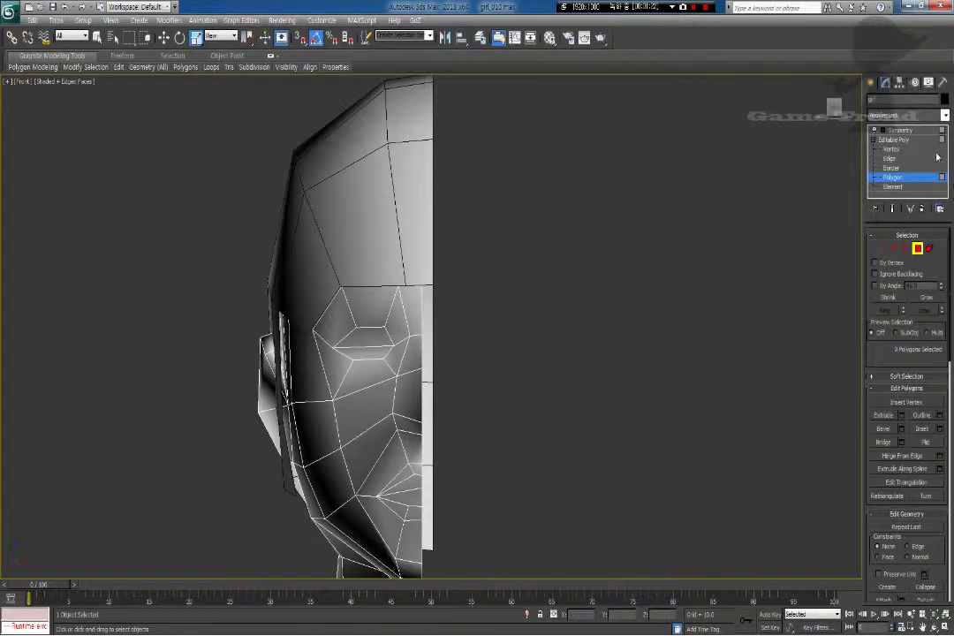
# Step: Leave the body mesh, select the cloned hair cap, and show its vertices for editing in wireframe
pyautogui.click(901, 130)
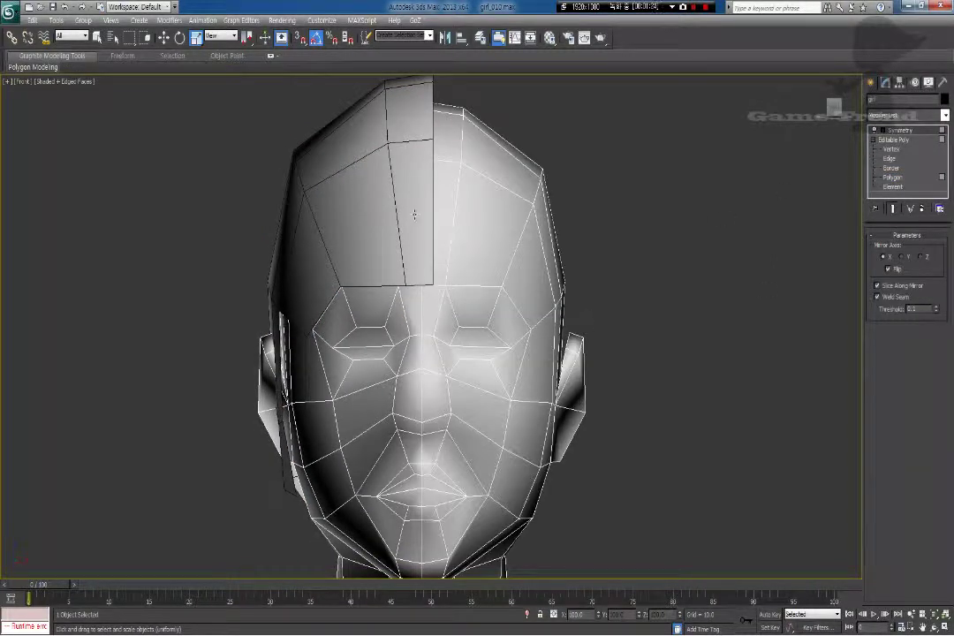
pyautogui.click(414, 214)
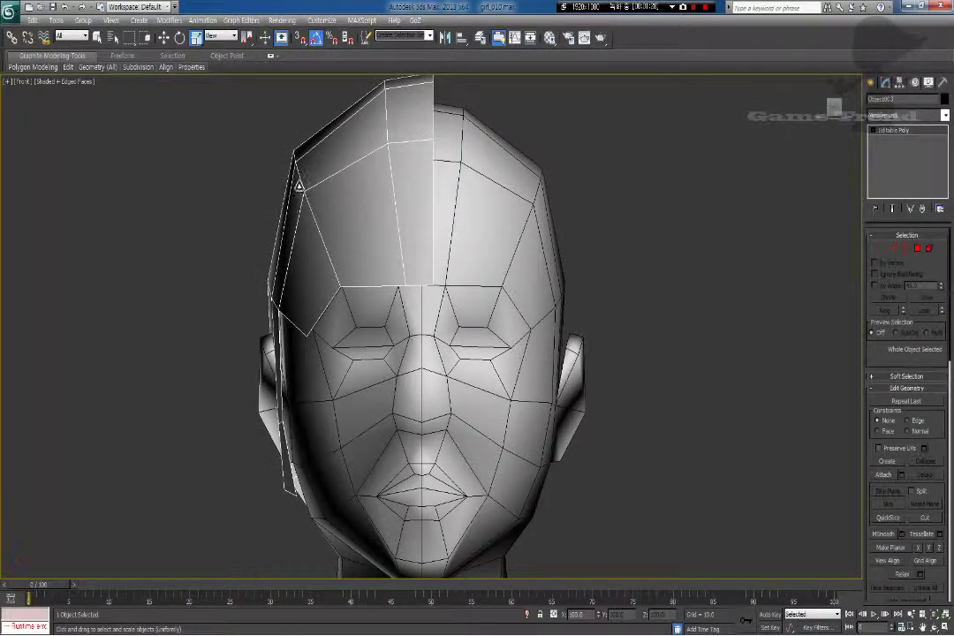
pyautogui.click(887, 251)
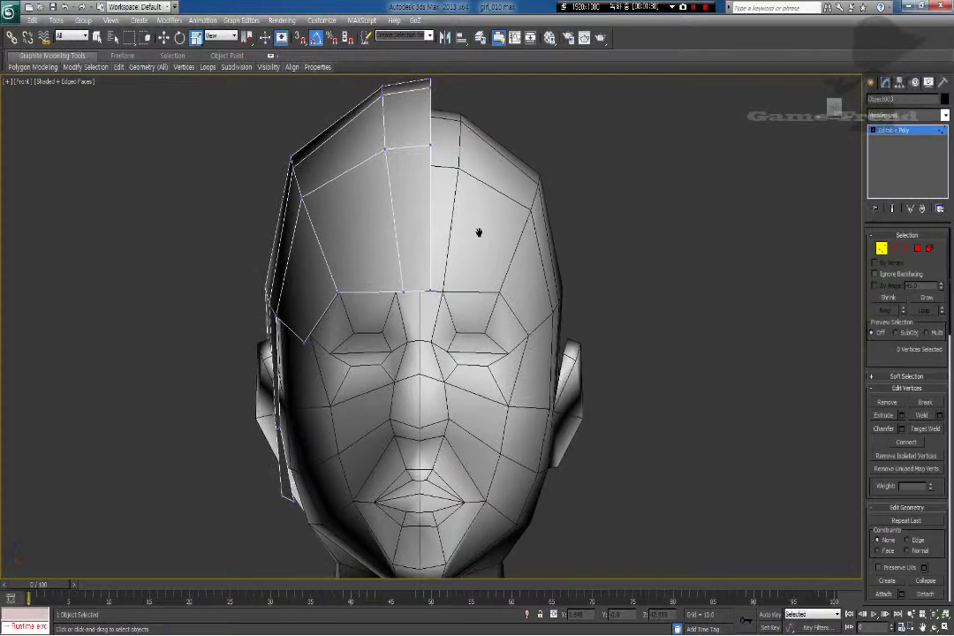
pyautogui.press('F3')
pyautogui.moveTo(434, 251); pyautogui.dragTo(430, 240, button='middle')
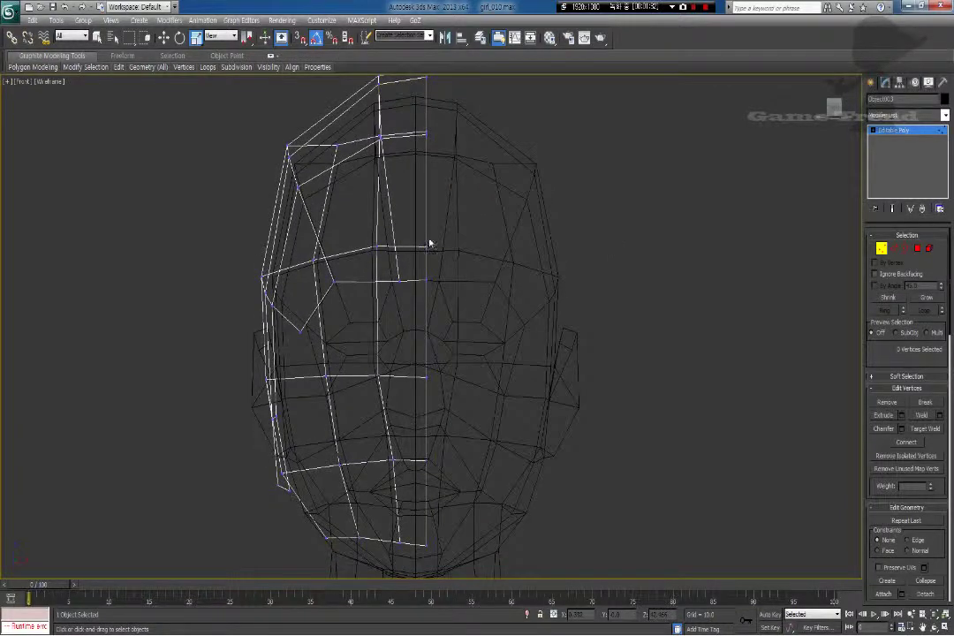
# Step: Select the hair cap's vertices along its central open edge and move them along X onto the head's centre line
pyautogui.scroll(-4, 428, 238)
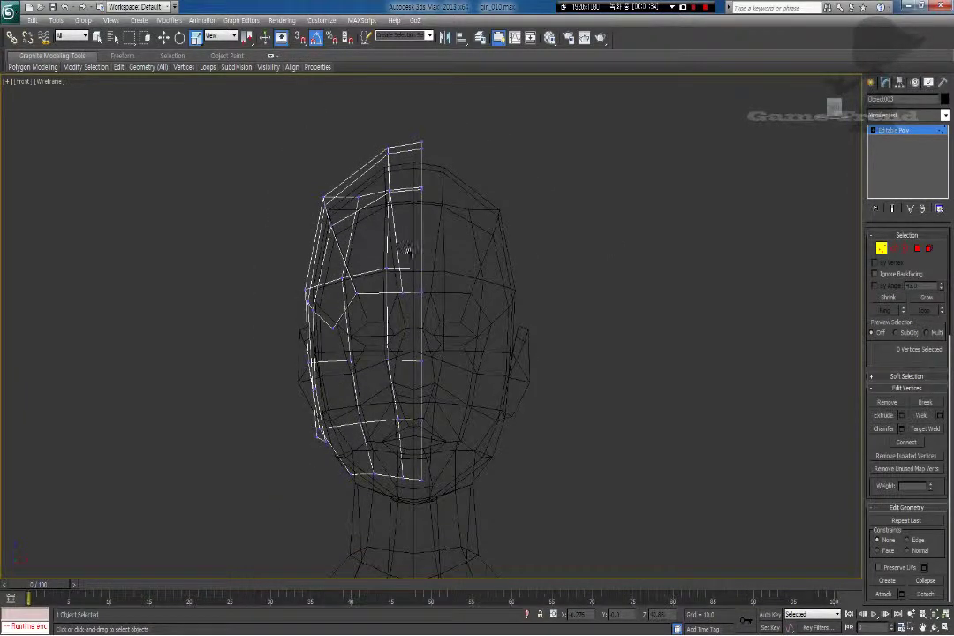
pyautogui.scroll(3, 408, 250)
pyautogui.scroll(-2, 419, 234)
pyautogui.moveTo(427, 156); pyautogui.dragTo(482, 497)
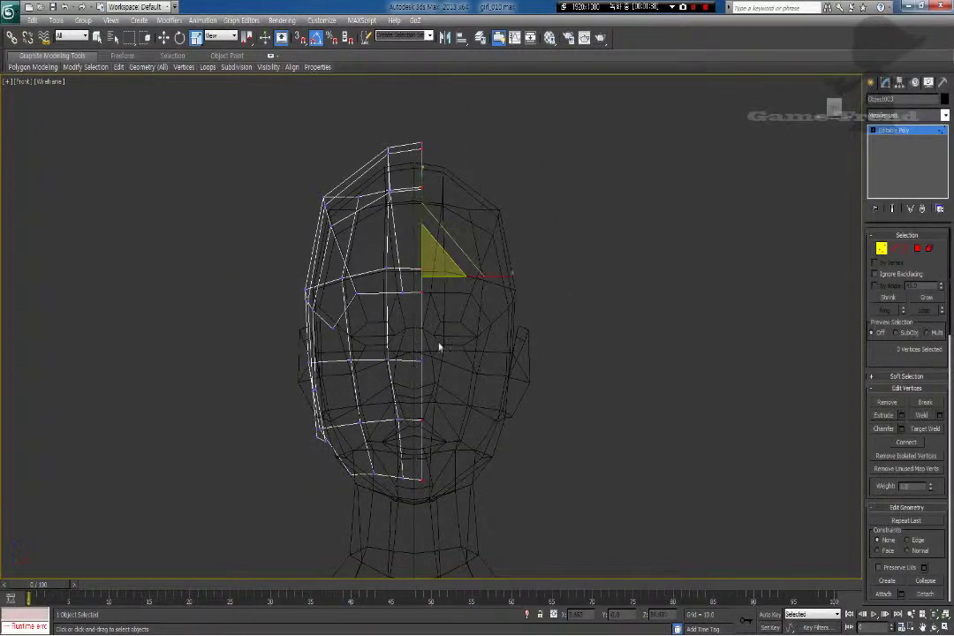
pyautogui.moveTo(434, 323); pyautogui.dragTo(427, 350, button='middle')
pyautogui.scroll(2, 427, 350)
pyautogui.press('w')
pyautogui.scroll(5, 433, 346)
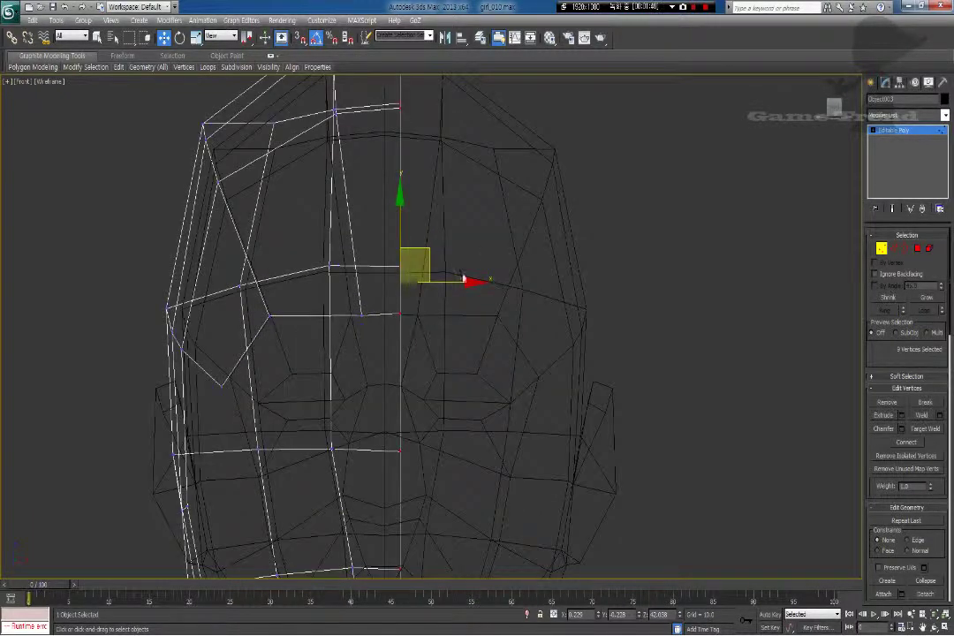
pyautogui.moveTo(474, 332); pyautogui.dragTo(448, 332)
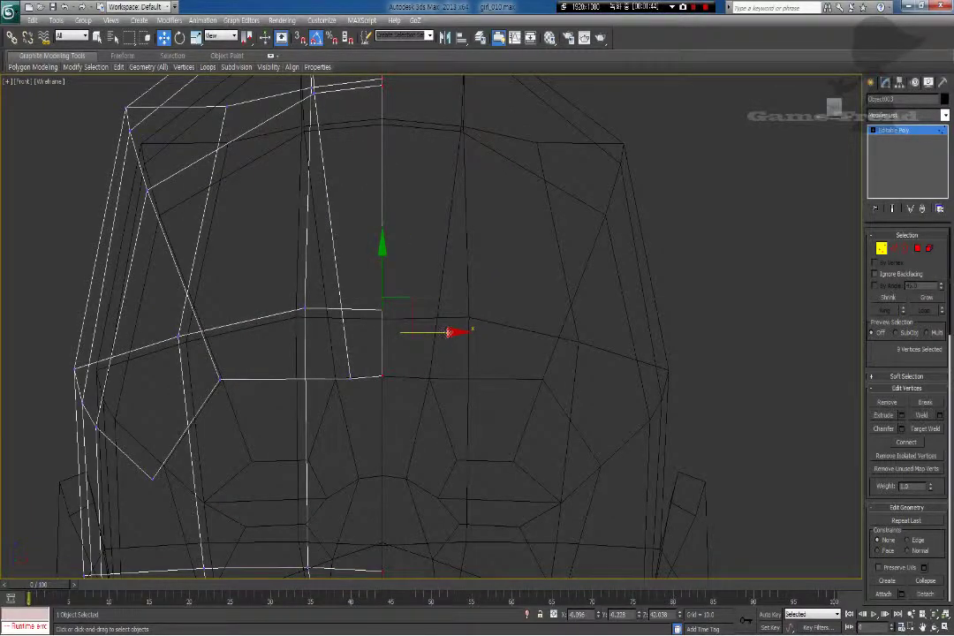
# Step: Select the forehead edge on the hair cap's centre line and add a Symmetry modifier mirroring across X with Flip enabled
pyautogui.scroll(-5, 428, 369)
pyautogui.click(897, 131)
pyautogui.moveTo(424, 342); pyautogui.dragTo(419, 333, button='middle')
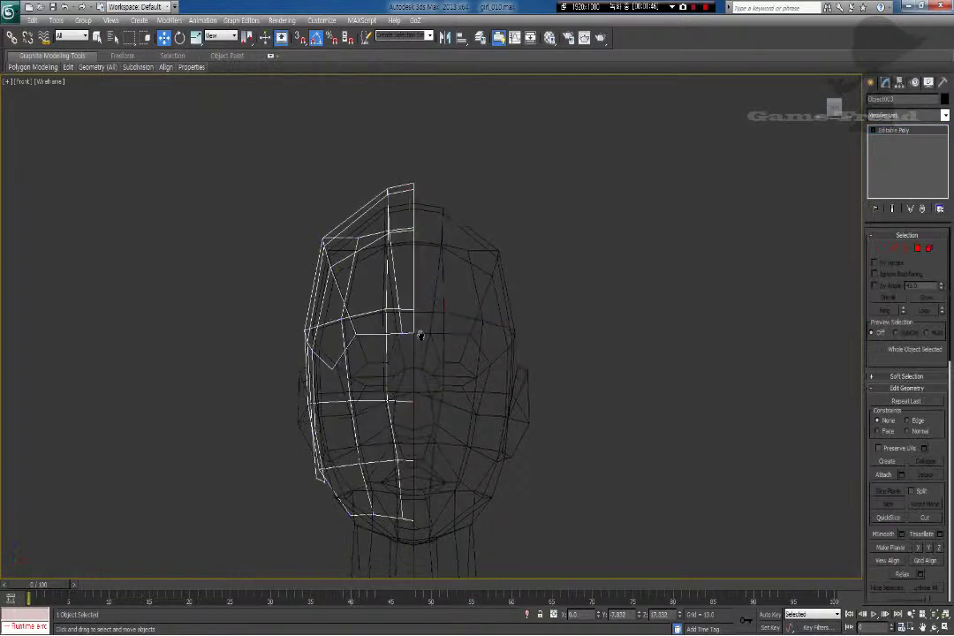
pyautogui.scroll(4, 420, 335)
pyautogui.click(892, 248)
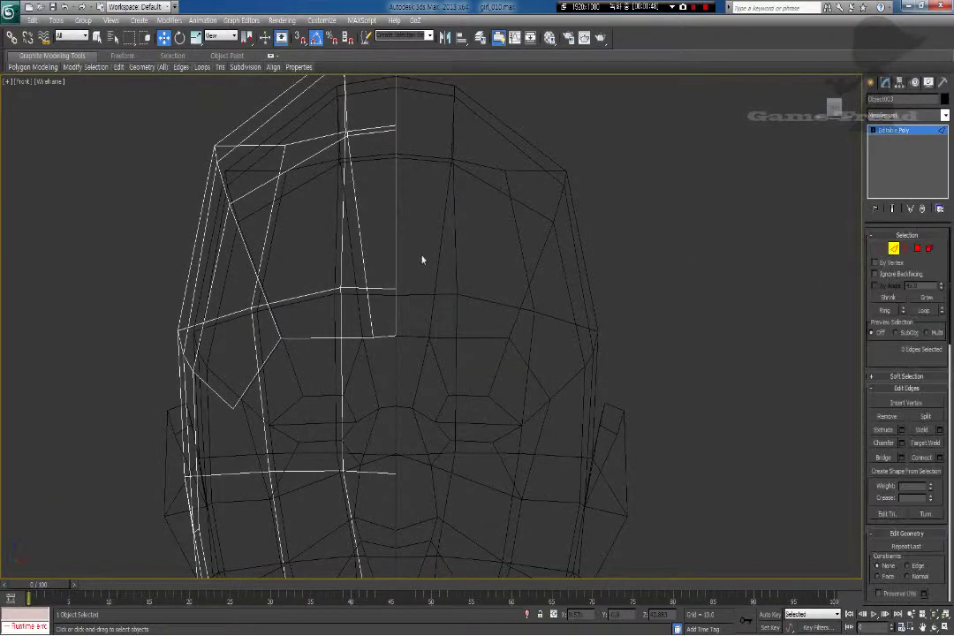
pyautogui.click(395, 239)
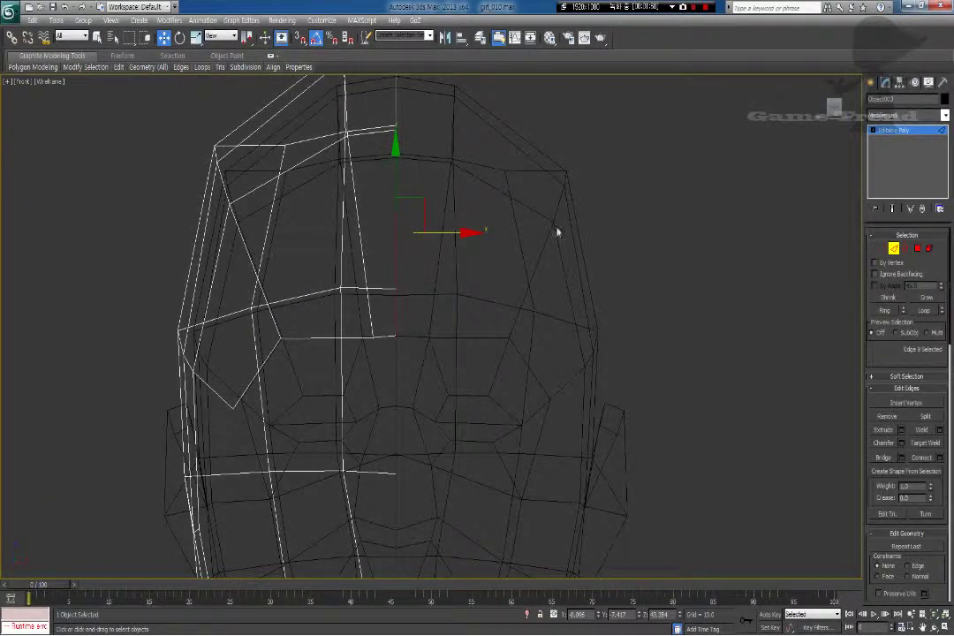
pyautogui.click(919, 119)
pyautogui.press('s')
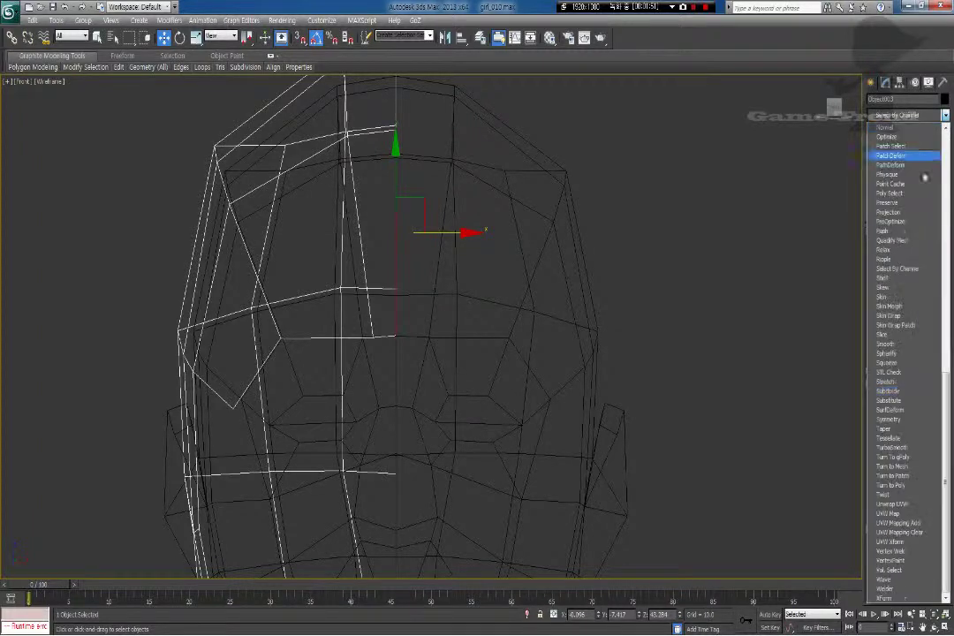
pyautogui.click(911, 420)
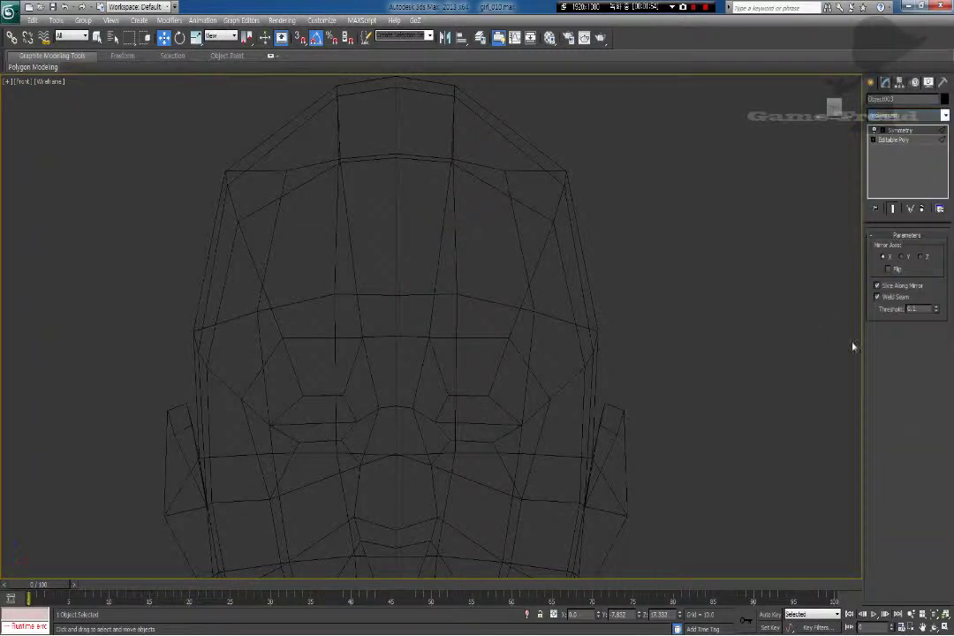
pyautogui.press('F3')
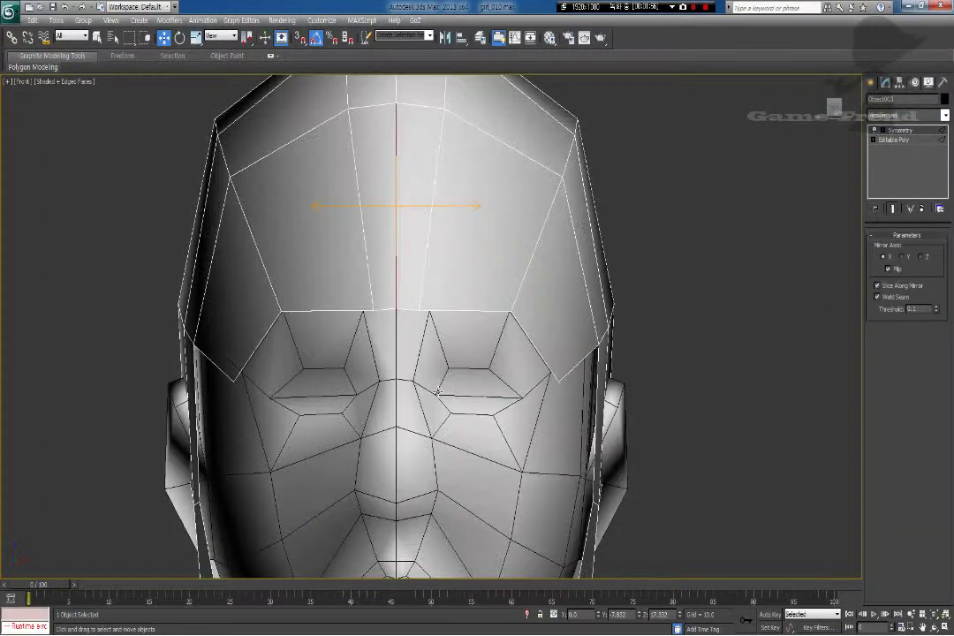
# Step: Switch to the Left view zoomed on the head, make the hair cap see-through, and open its base mesh for vertex editing
pyautogui.scroll(-4, 382, 356)
pyautogui.press('p')
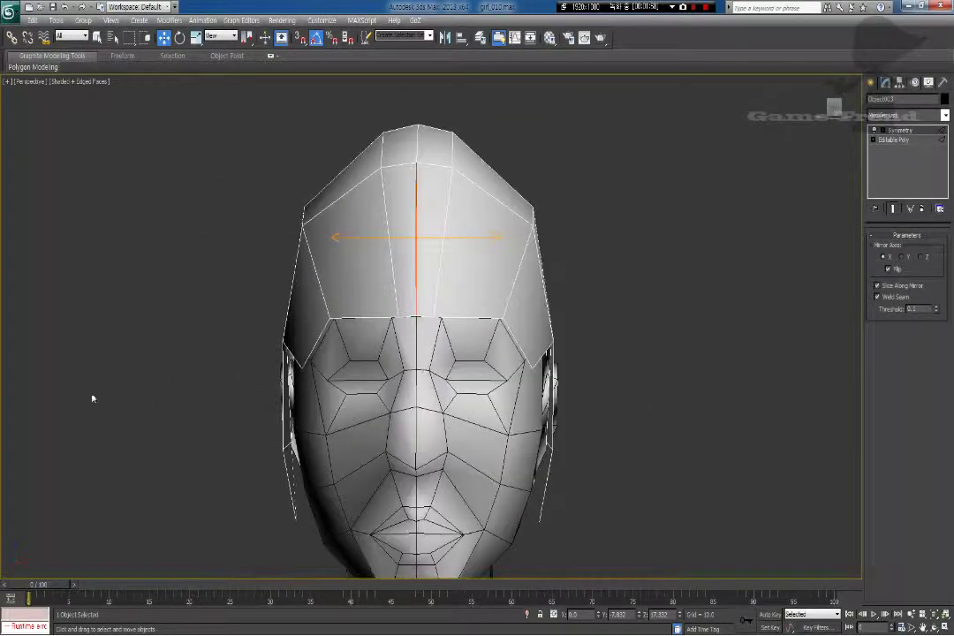
pyautogui.keyDown('alt'); pyautogui.moveTo(92, 399); pyautogui.dragTo(196, 423, button='middle'); pyautogui.keyUp('alt')
pyautogui.moveTo(335, 428); pyautogui.dragTo(328, 372, button='middle')
pyautogui.press('l')
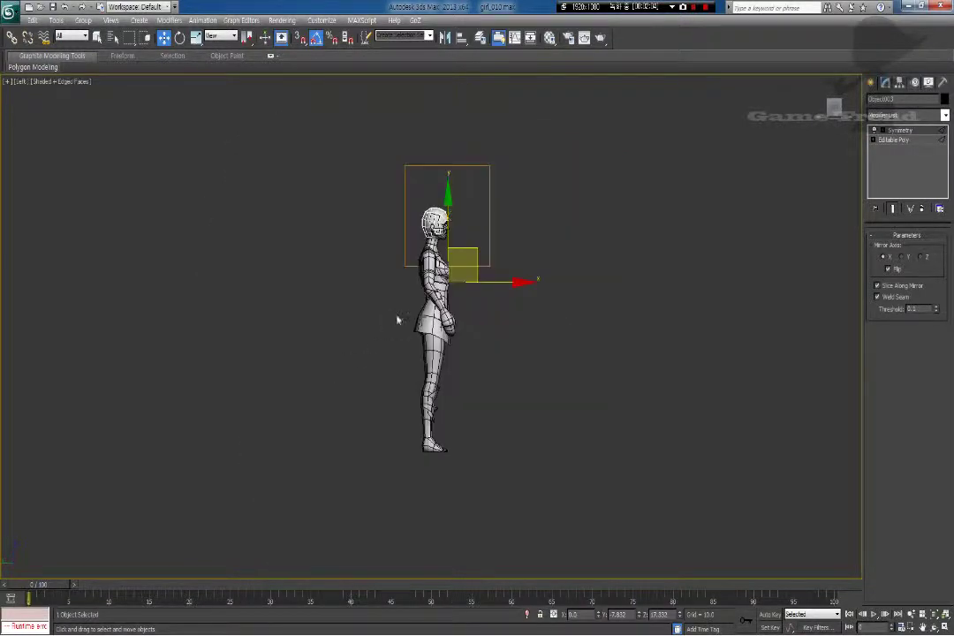
pyautogui.scroll(8, 396, 319)
pyautogui.scroll(-2, 452, 380)
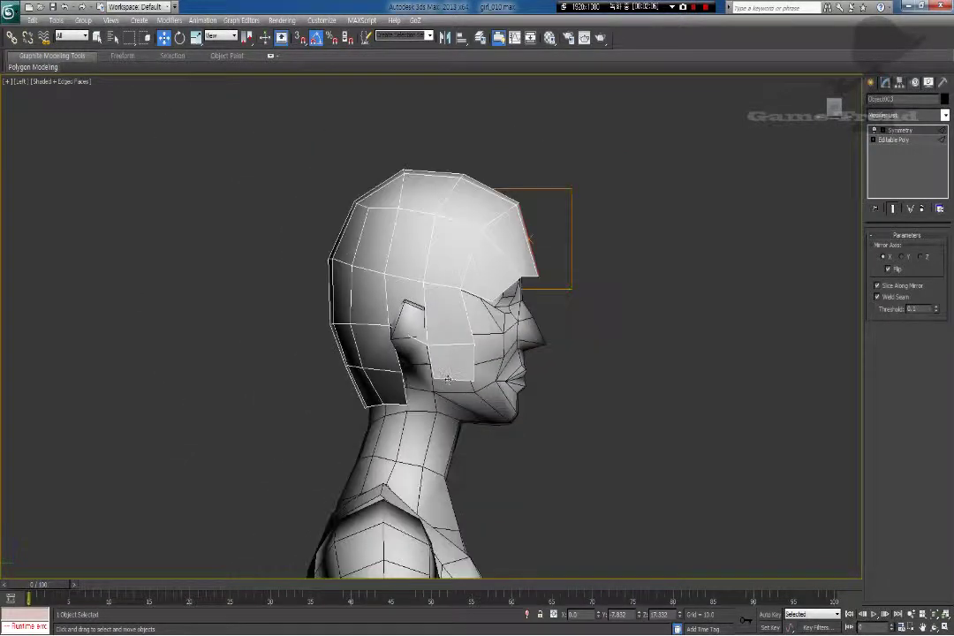
pyautogui.hotkey('alt', 'x')
pyautogui.scroll(5, 377, 380)
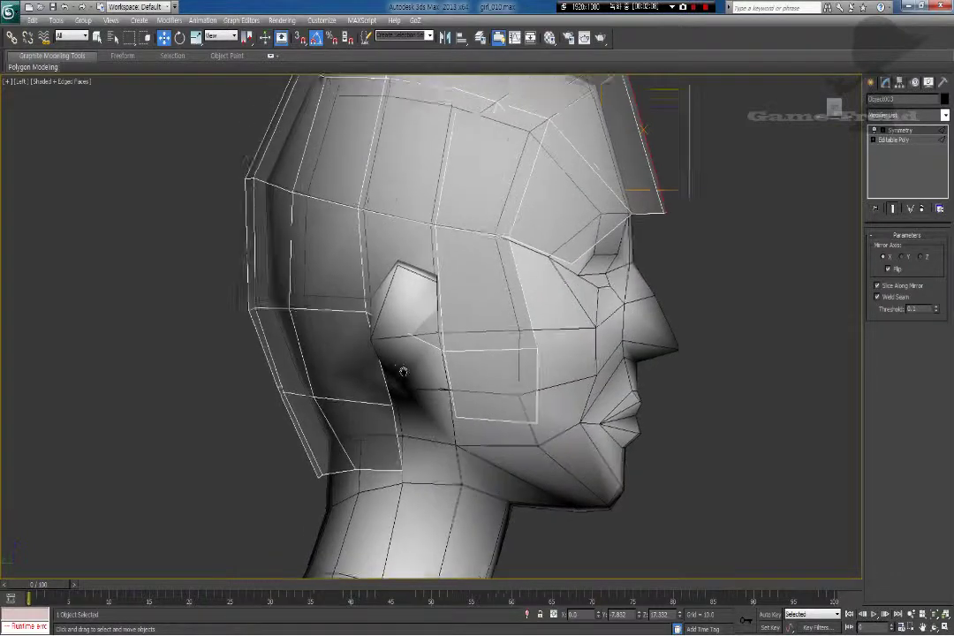
pyautogui.scroll(-2, 380, 319)
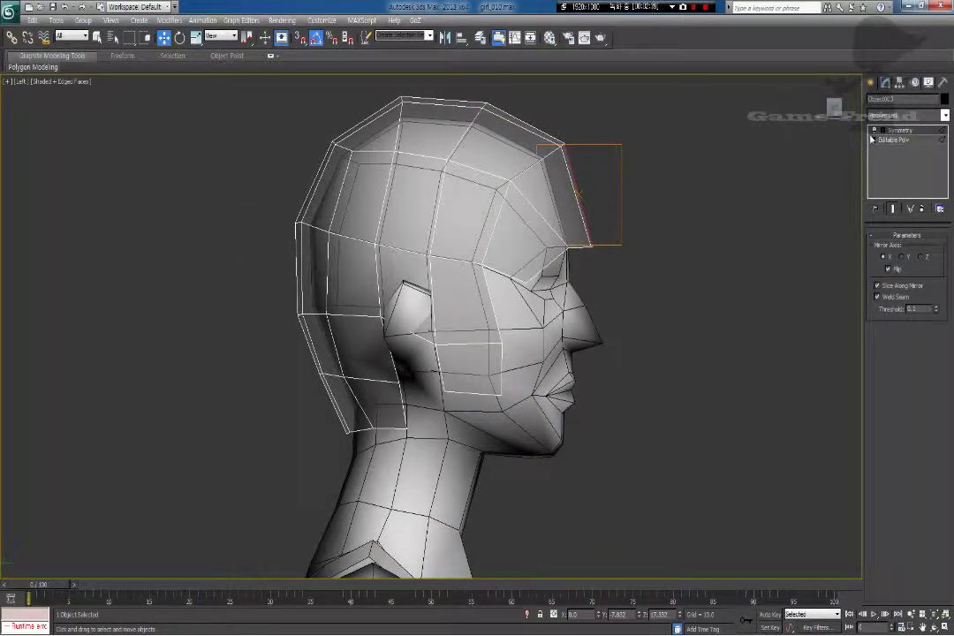
pyautogui.click(873, 139)
pyautogui.click(892, 149)
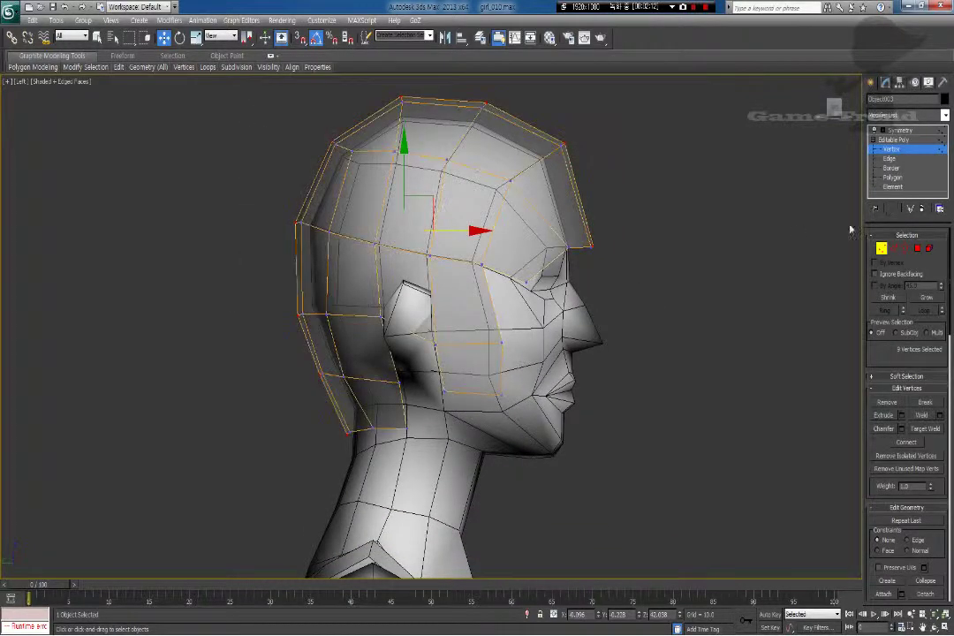
# Step: Flare the hair cap's bottom nape vertices backward away from the neck and pull its lower front edge back behind the ear
pyautogui.scroll(4, 379, 366)
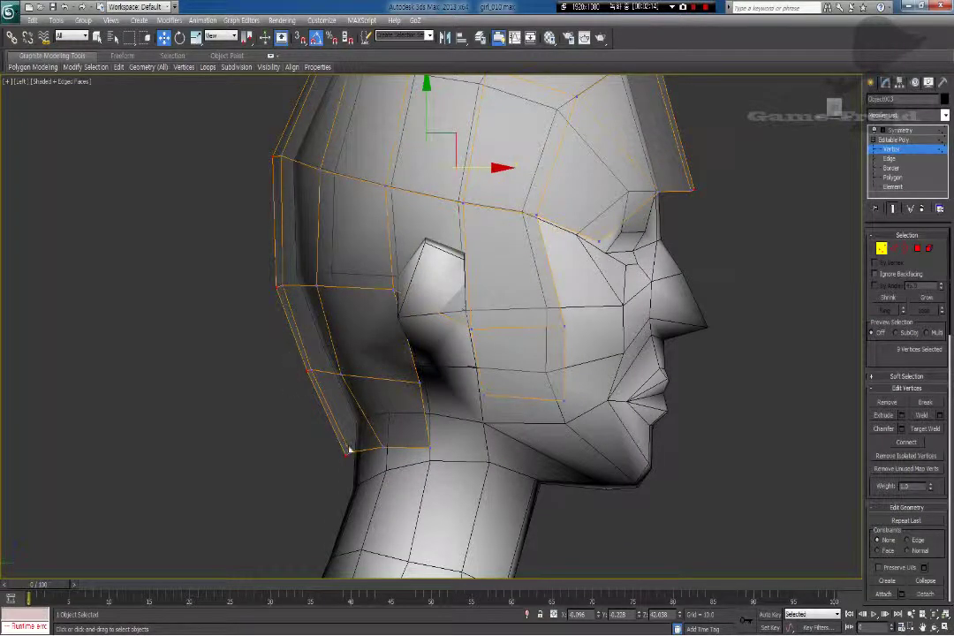
pyautogui.moveTo(367, 475); pyautogui.dragTo(319, 433)
pyautogui.moveTo(390, 454); pyautogui.dragTo(332, 437)
pyautogui.moveTo(399, 430); pyautogui.dragTo(464, 463)
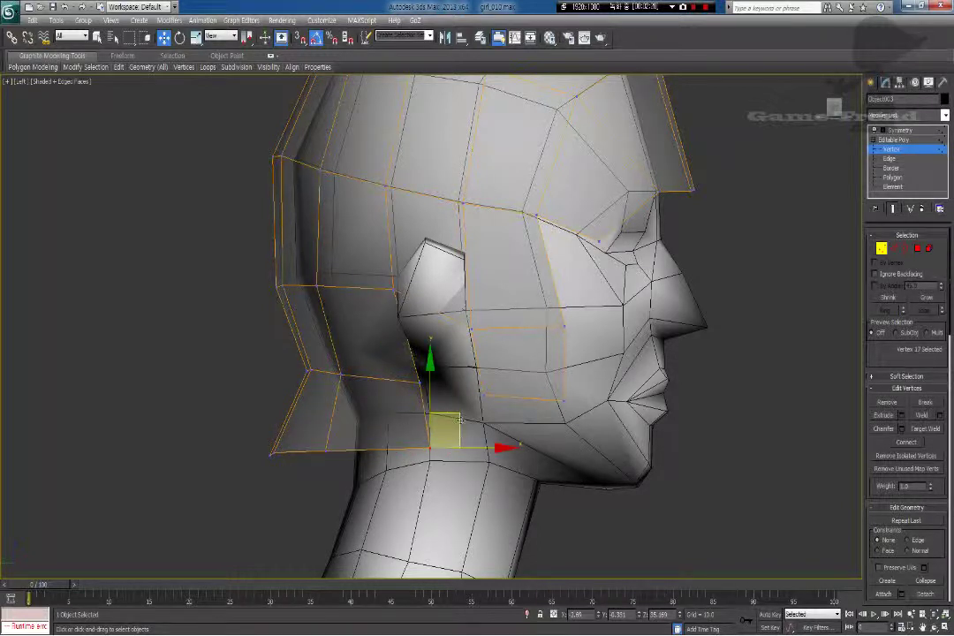
pyautogui.moveTo(458, 417); pyautogui.dragTo(423, 351)
pyautogui.click(430, 400)
pyautogui.moveTo(400, 461); pyautogui.dragTo(398, 413)
# Step: Lower the paired back vertices at the nape crease slightly and push the pair above them backward to round the back outline
pyautogui.moveTo(322, 390); pyautogui.dragTo(324, 392)
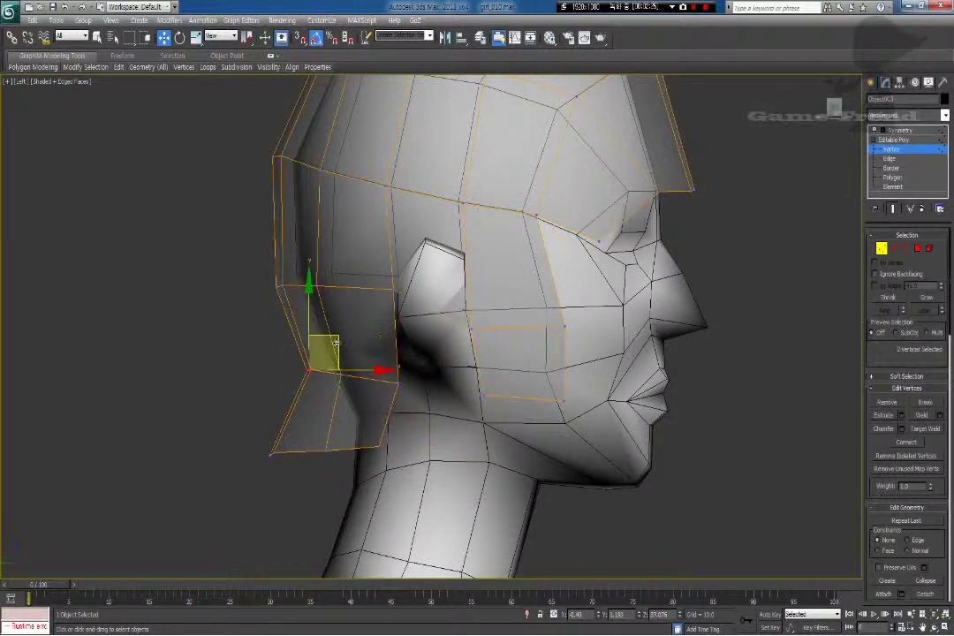
pyautogui.moveTo(338, 337); pyautogui.dragTo(339, 344)
pyautogui.click(293, 313)
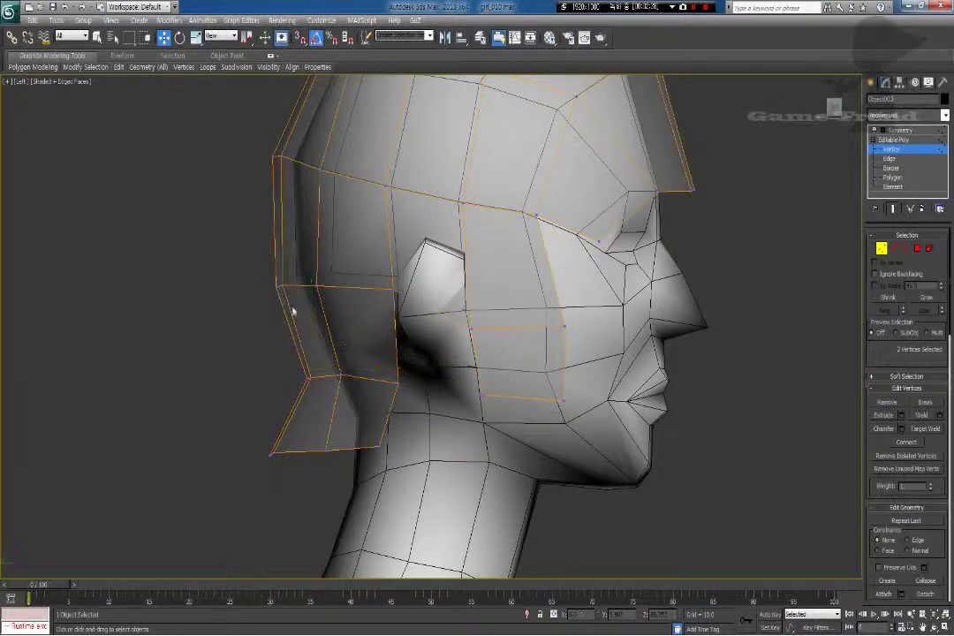
pyautogui.moveTo(306, 306); pyautogui.dragTo(294, 246)
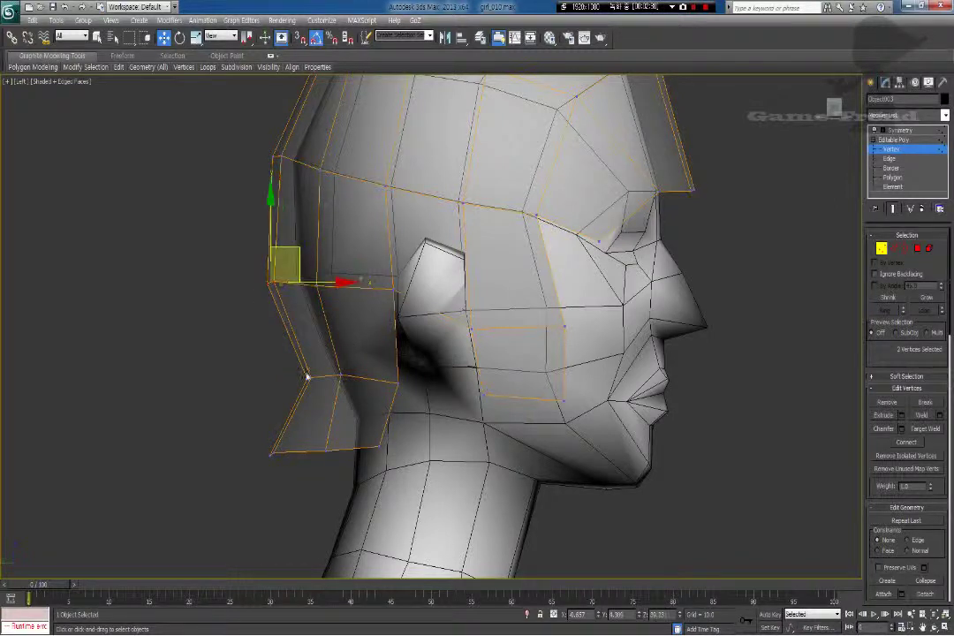
pyautogui.moveTo(323, 420); pyautogui.dragTo(329, 349)
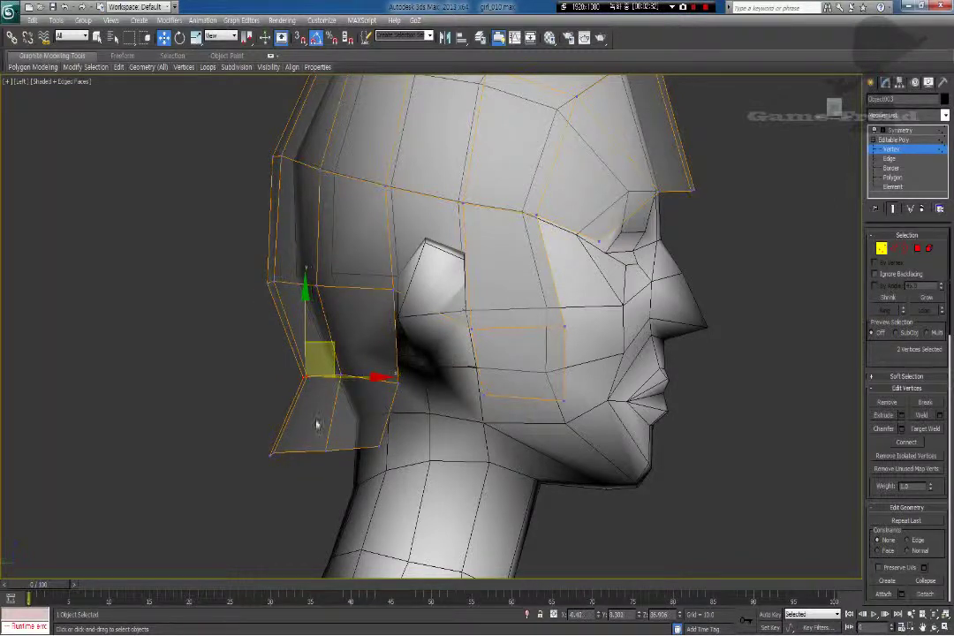
# Step: Adjust the nape hem's rear corner vertex and raise its front corner vertex so the hem slants up toward the ear
pyautogui.click(274, 453)
pyautogui.moveTo(278, 456); pyautogui.dragTo(278, 457)
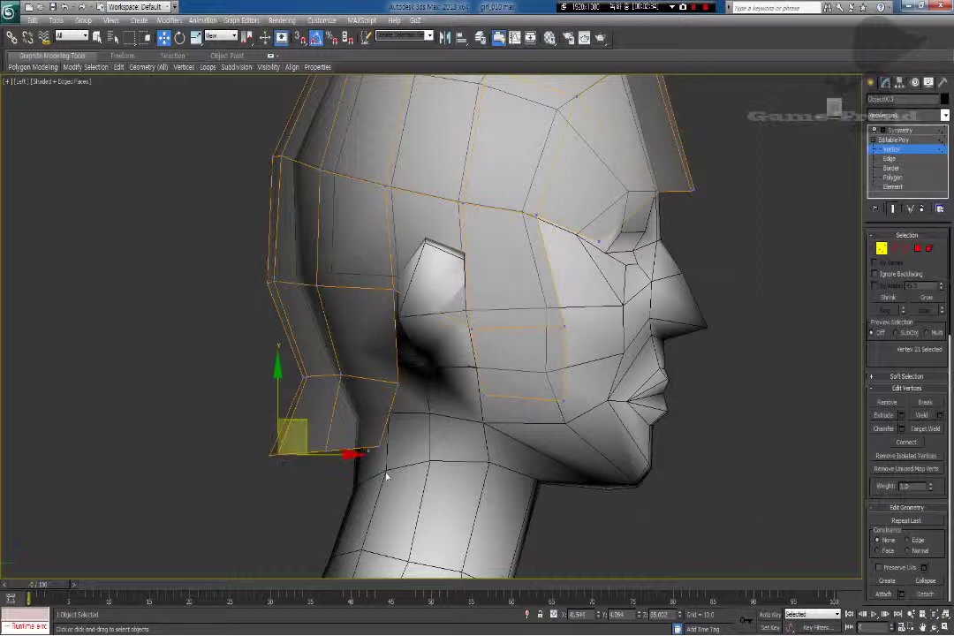
pyautogui.click(356, 469)
pyautogui.moveTo(341, 466); pyautogui.dragTo(409, 407)
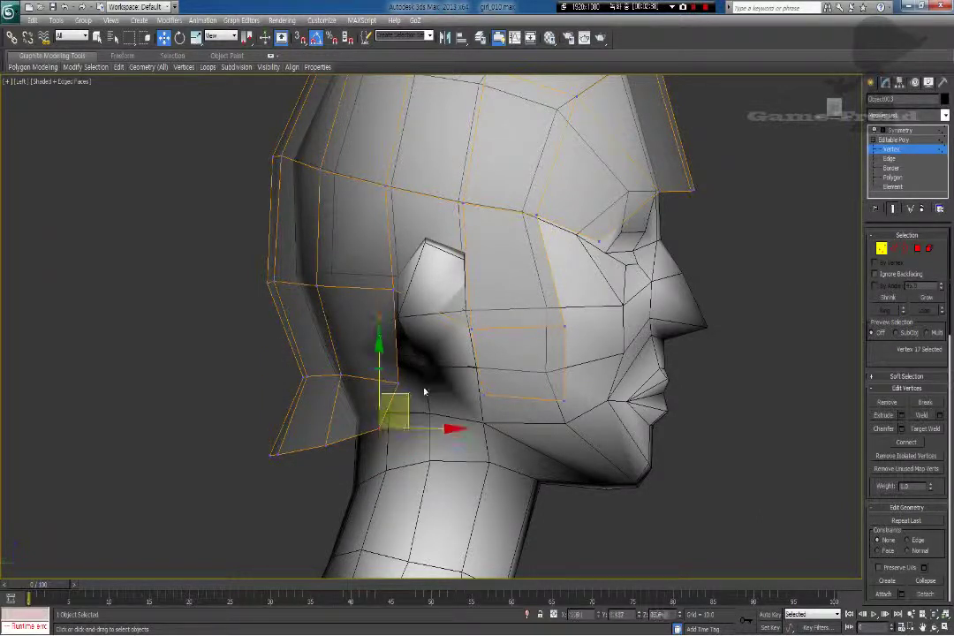
pyautogui.click(410, 388)
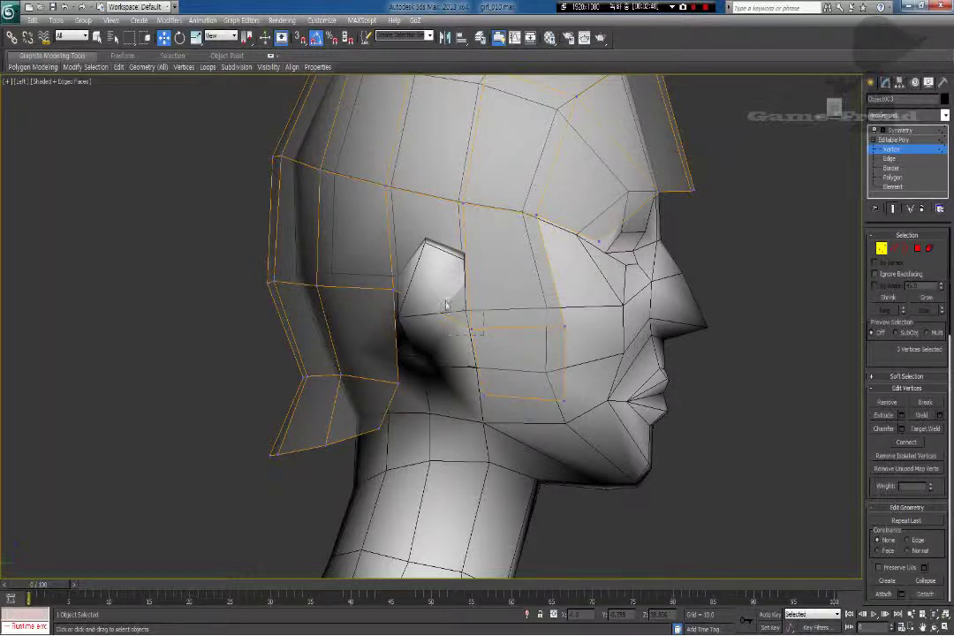
# Step: Raise the hair cap's side vertices around the ear so the side edges run just above the ear's top
pyautogui.moveTo(446, 305); pyautogui.dragTo(490, 209)
pyautogui.click(394, 287)
pyautogui.moveTo(422, 257)
pyautogui.mouseDown()
pyautogui.moveTo(420, 231)
pyautogui.moveTo(422, 245)
pyautogui.mouseUp()
pyautogui.click(463, 241)
pyautogui.moveTo(581, 344); pyautogui.dragTo(560, 224)
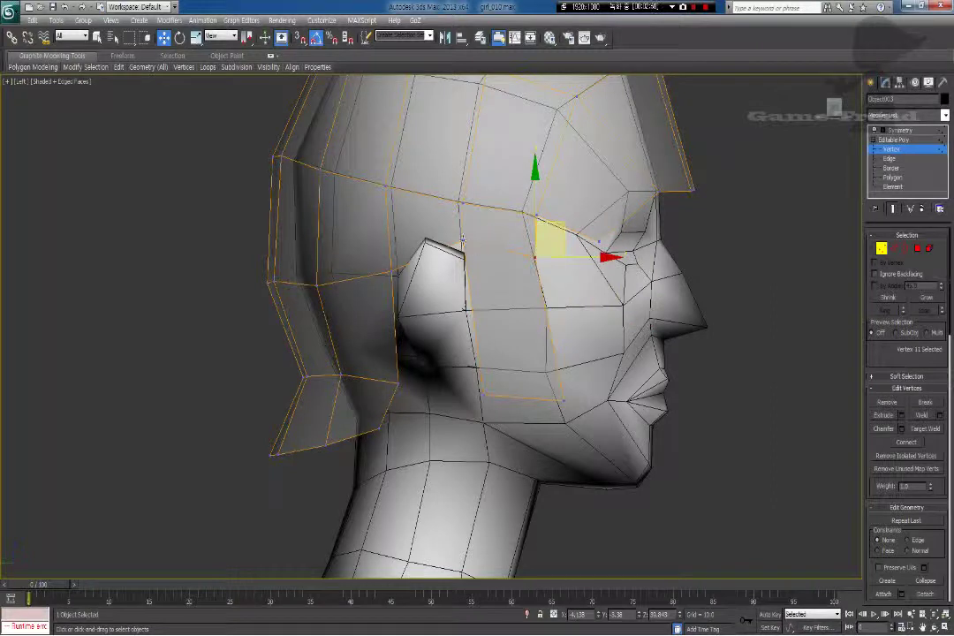
pyautogui.moveTo(462, 240); pyautogui.dragTo(460, 236)
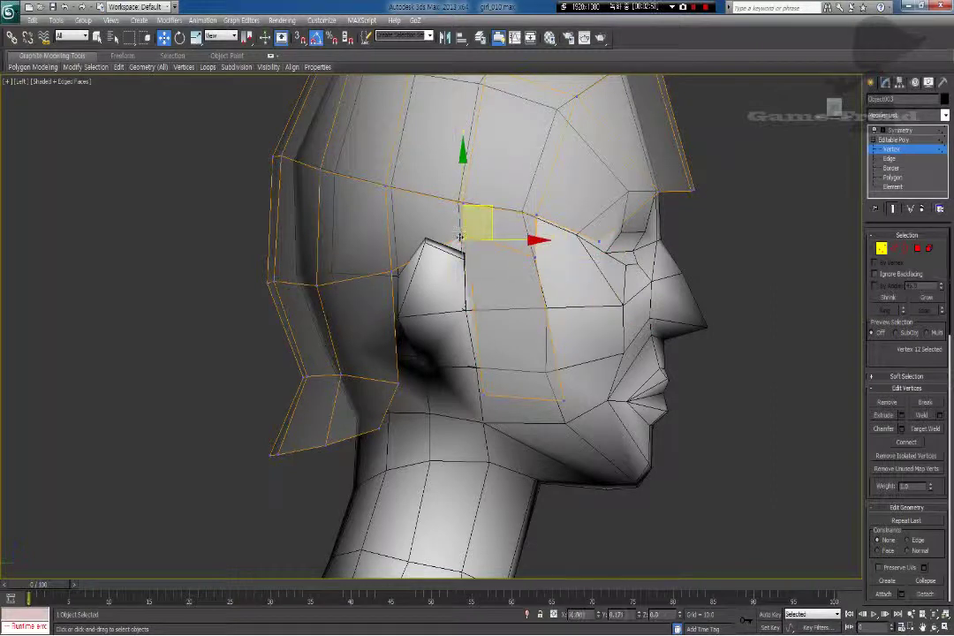
pyautogui.moveTo(377, 258); pyautogui.dragTo(412, 287)
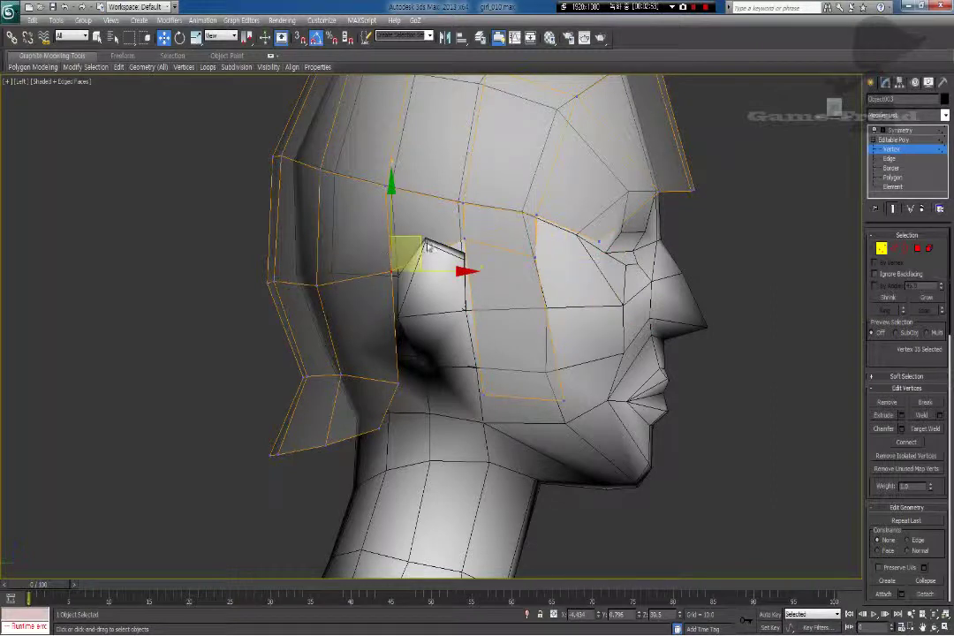
pyautogui.moveTo(418, 238); pyautogui.dragTo(412, 219)
# Step: Move the upper back vertices of the hair cap slightly up and outward to fill out the back of the crown
pyautogui.moveTo(434, 196); pyautogui.dragTo(451, 285, button='middle')
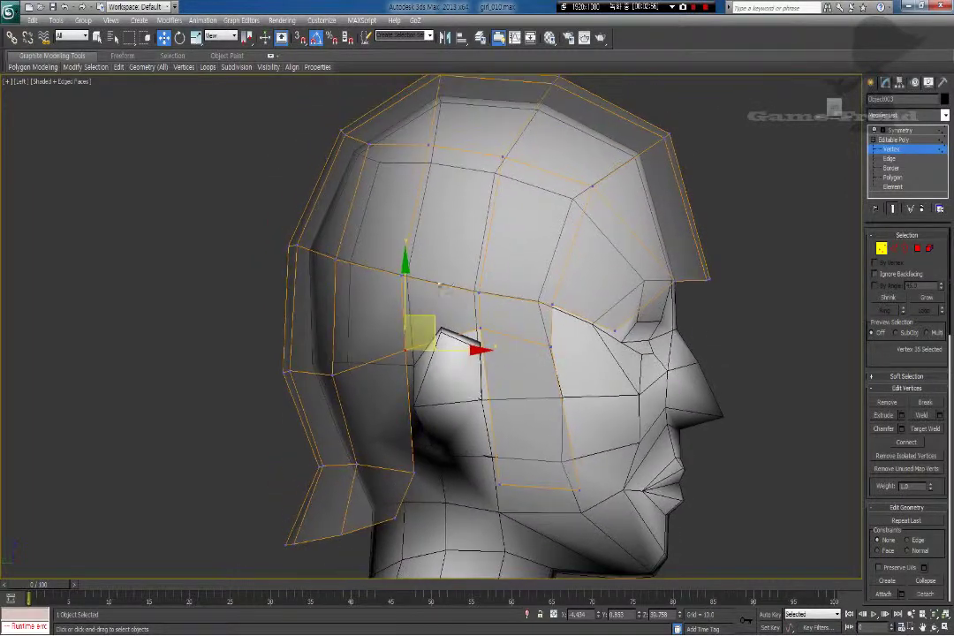
pyautogui.moveTo(380, 184); pyautogui.dragTo(391, 228, button='middle')
pyautogui.moveTo(330, 150); pyautogui.dragTo(373, 191)
pyautogui.moveTo(381, 145); pyautogui.dragTo(377, 136)
pyautogui.moveTo(401, 204); pyautogui.dragTo(406, 161)
pyautogui.moveTo(430, 164); pyautogui.dragTo(449, 202)
pyautogui.click(450, 159)
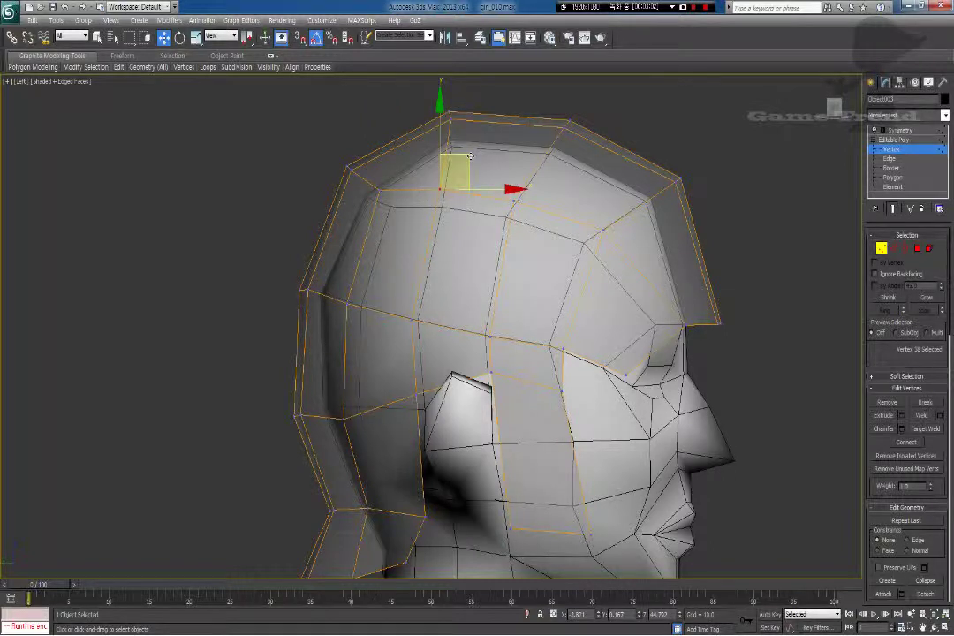
# Step: Select the two vertices at the very top of the hair cap and raise them slightly
pyautogui.moveTo(471, 161); pyautogui.dragTo(423, 87)
pyautogui.click(474, 151)
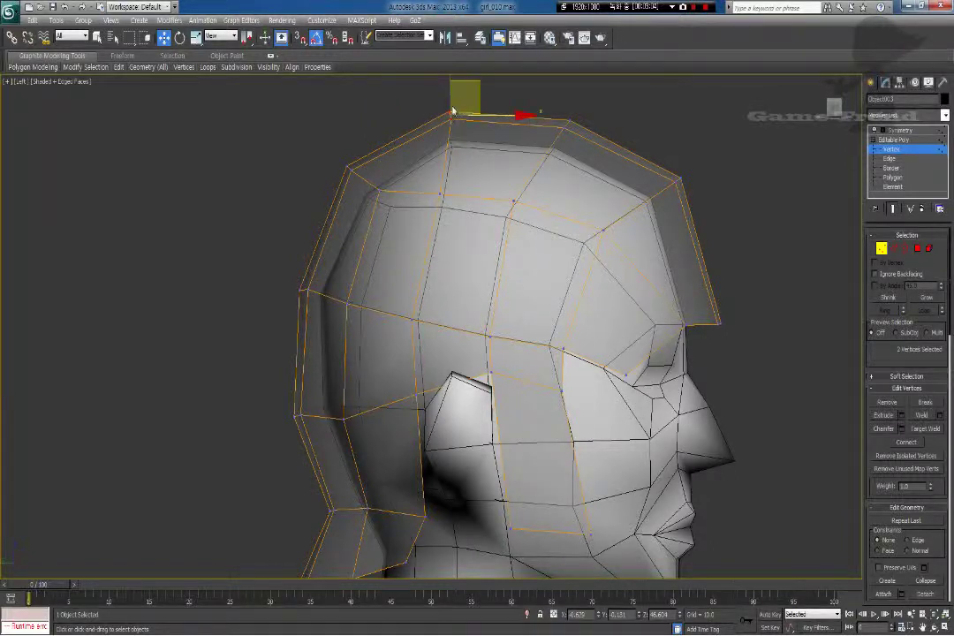
pyautogui.moveTo(477, 79); pyautogui.dragTo(467, 112, button='middle')
pyautogui.moveTo(468, 112); pyautogui.dragTo(467, 107)
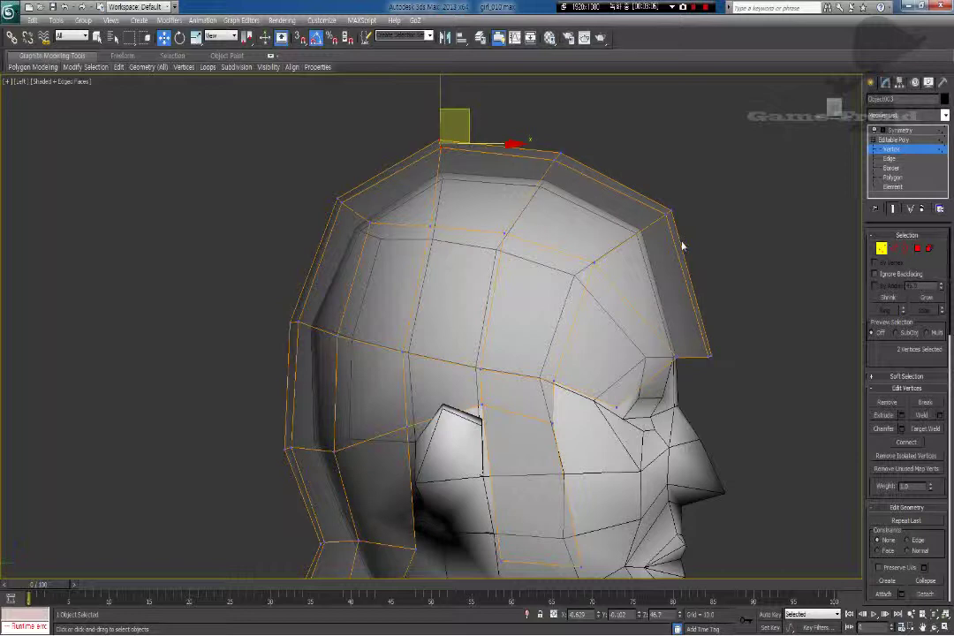
# Step: Pull the fringe's temple vertex up and back toward the sideburn, and adjust the front fringe vertex over the forehead
pyautogui.moveTo(716, 307); pyautogui.dragTo(656, 252, button='middle')
pyautogui.moveTo(664, 314); pyautogui.dragTo(683, 272)
pyautogui.click(644, 315)
pyautogui.moveTo(549, 350); pyautogui.dragTo(549, 284, button='middle')
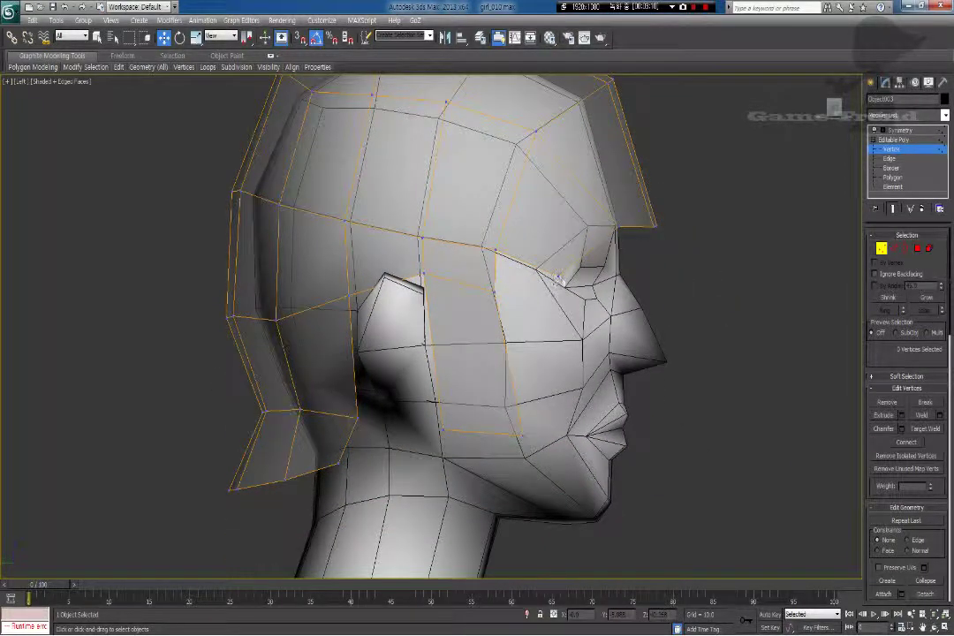
pyautogui.click(558, 276)
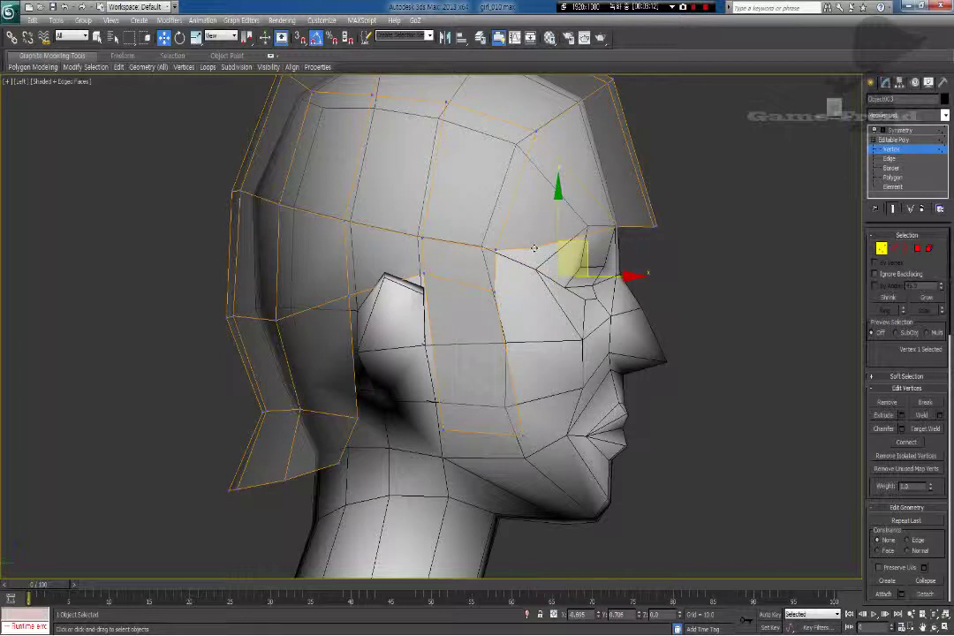
pyautogui.click(526, 257)
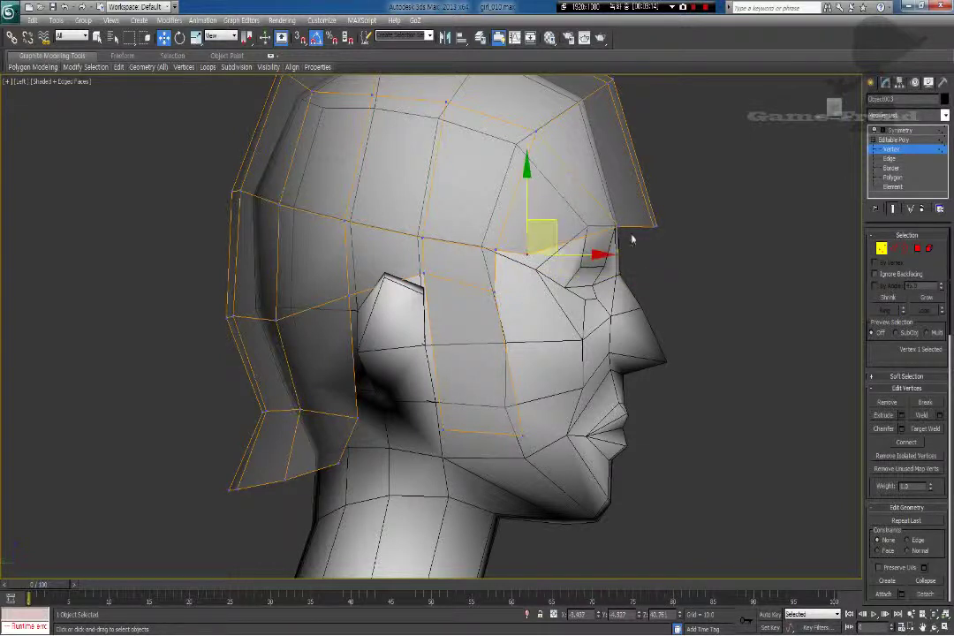
pyautogui.click(601, 204)
pyautogui.moveTo(624, 232); pyautogui.dragTo(677, 208)
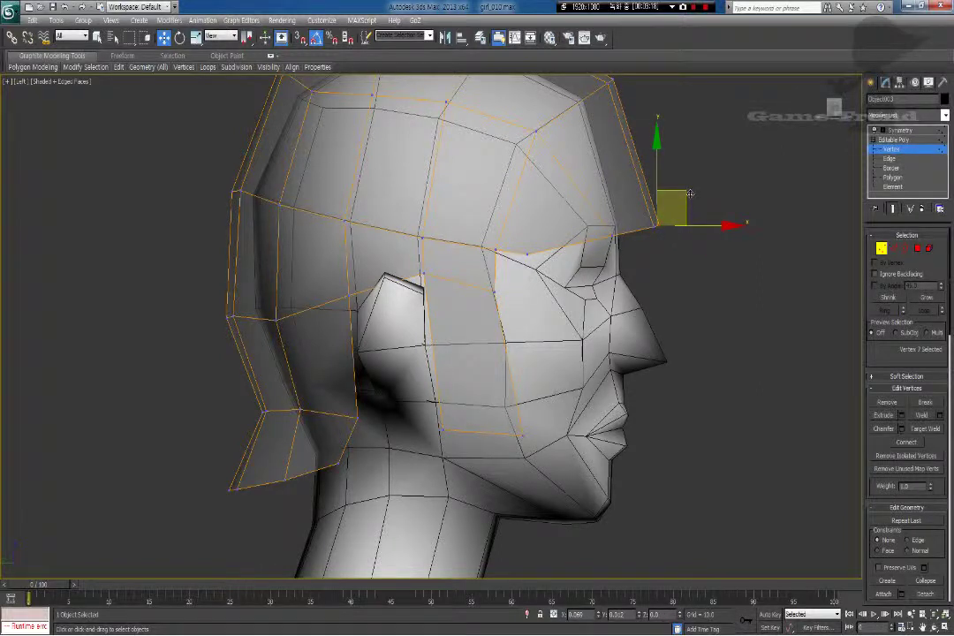
pyautogui.click(649, 274)
# Step: Narrow the lower end of the sideburn strip in front of the ear by nudging its bottom corner vertices
pyautogui.click(519, 434)
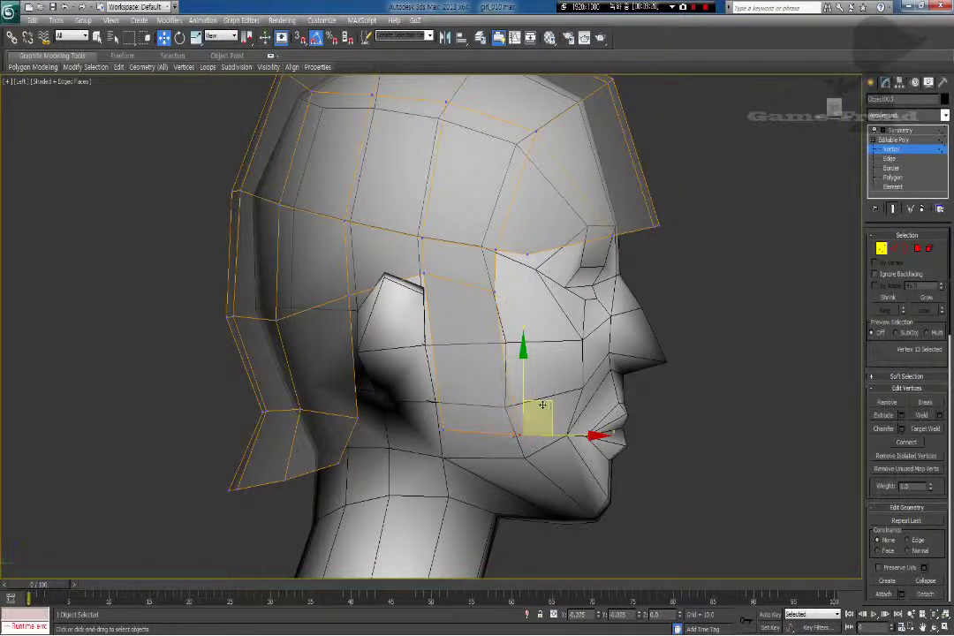
pyautogui.click(443, 433)
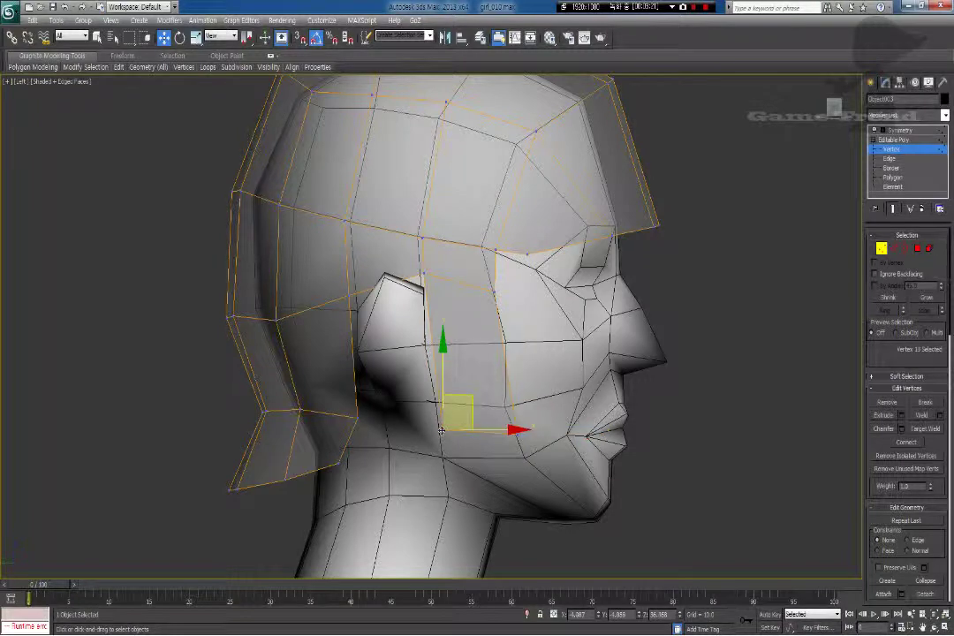
pyautogui.moveTo(449, 319); pyautogui.dragTo(430, 386, button='middle')
# Step: Refine the hair cap's side profile by repositioning vertices along the crown and pushing the upper back pair slightly backward
pyautogui.moveTo(380, 139); pyautogui.dragTo(428, 302, button='middle')
pyautogui.moveTo(424, 278); pyautogui.dragTo(372, 208)
pyautogui.moveTo(439, 228); pyautogui.dragTo(437, 219)
pyautogui.moveTo(342, 333); pyautogui.dragTo(331, 283)
pyautogui.moveTo(279, 397); pyautogui.dragTo(308, 301, button='middle')
pyautogui.moveTo(313, 364); pyautogui.dragTo(259, 318)
pyautogui.moveTo(317, 311); pyautogui.dragTo(310, 311)
pyautogui.moveTo(579, 219); pyautogui.dragTo(584, 153)
# Step: Nudge the nape crease vertex on the hair cap's centre line slightly backward
pyautogui.moveTo(469, 319); pyautogui.dragTo(506, 144, button='middle')
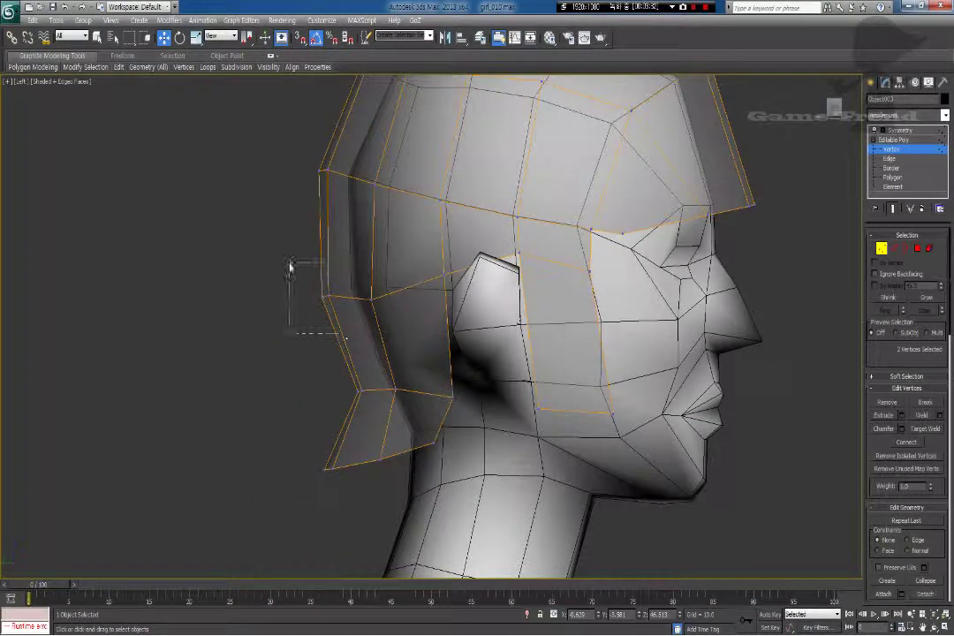
pyautogui.click(356, 394)
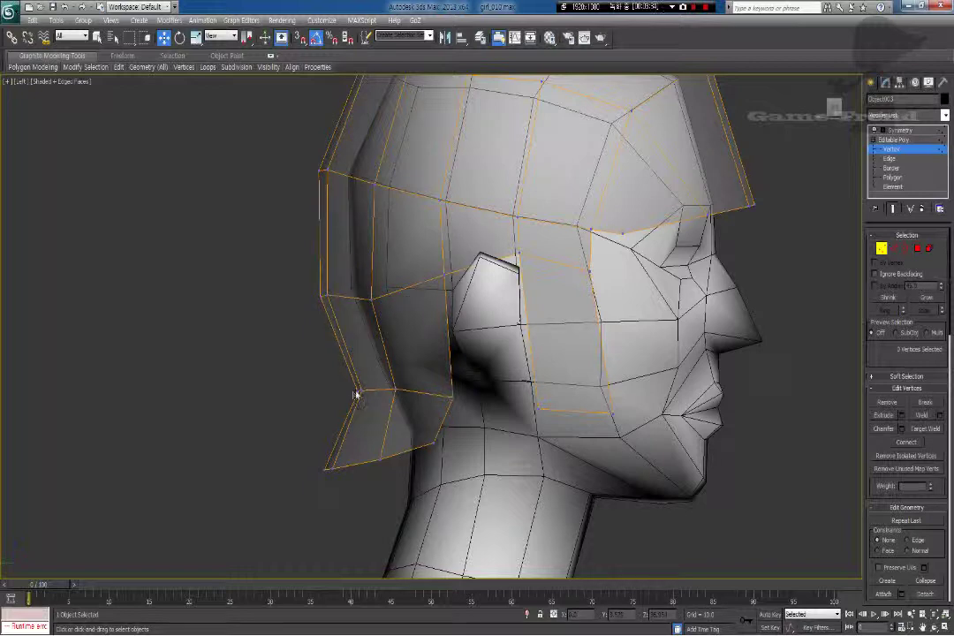
pyautogui.click(356, 391)
pyautogui.moveTo(353, 390); pyautogui.dragTo(299, 394, button='middle')
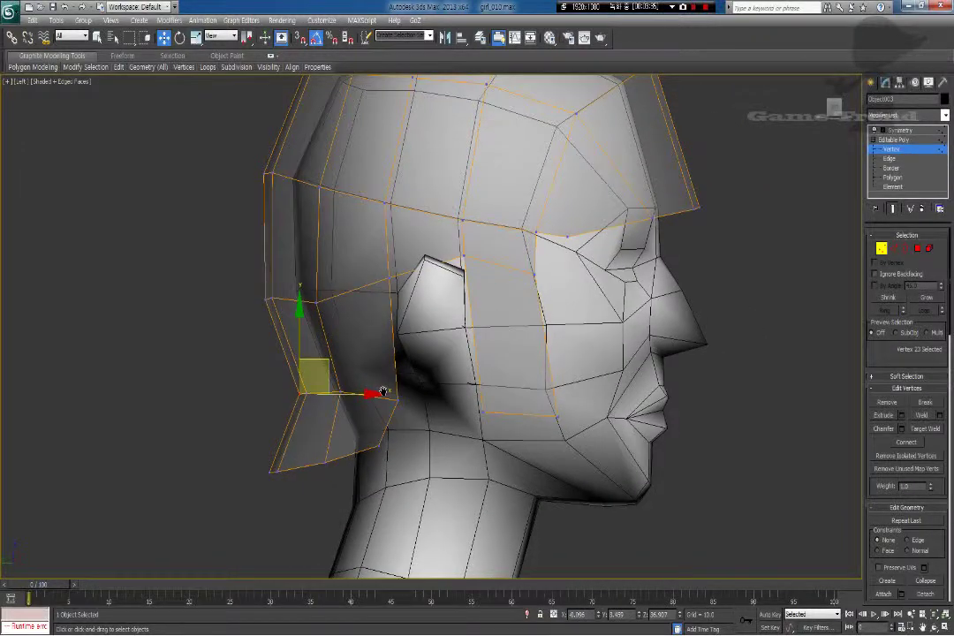
# Step: Switch to the Back view and move the nape hem vertex beside the centre line outward along X
pyautogui.scroll(-3, 311, 371)
pyautogui.moveTo(359, 326); pyautogui.dragTo(522, 338, button='middle')
pyautogui.press('p')
pyautogui.scroll(3, 389, 326)
pyautogui.keyDown('alt'); pyautogui.moveTo(340, 367); pyautogui.dragTo(319, 416, button='middle'); pyautogui.keyUp('alt')
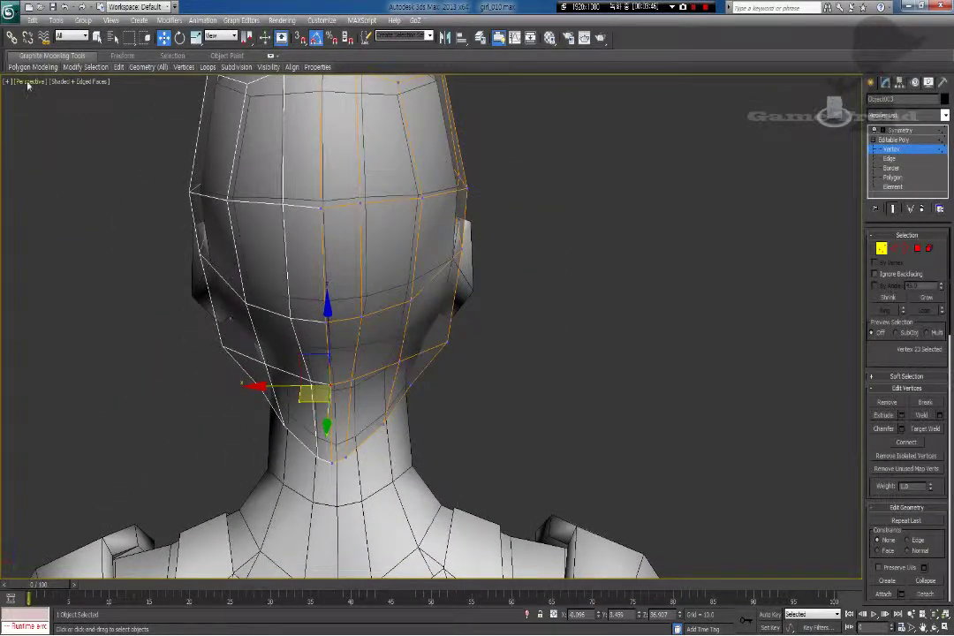
pyautogui.click(28, 83)
pyautogui.click(51, 191)
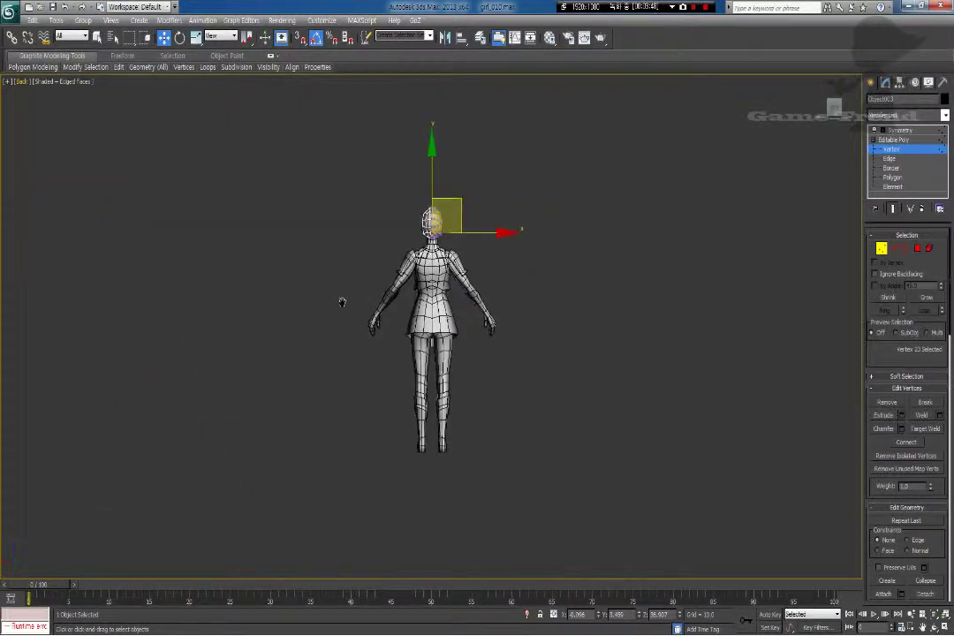
pyautogui.scroll(8, 341, 302)
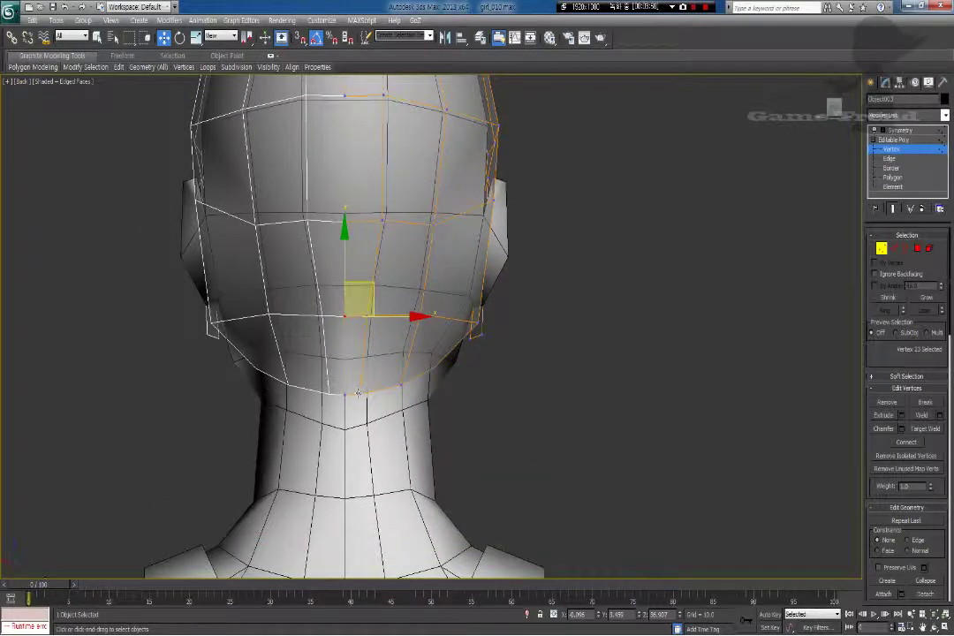
pyautogui.click(358, 392)
pyautogui.moveTo(398, 394); pyautogui.dragTo(407, 393)
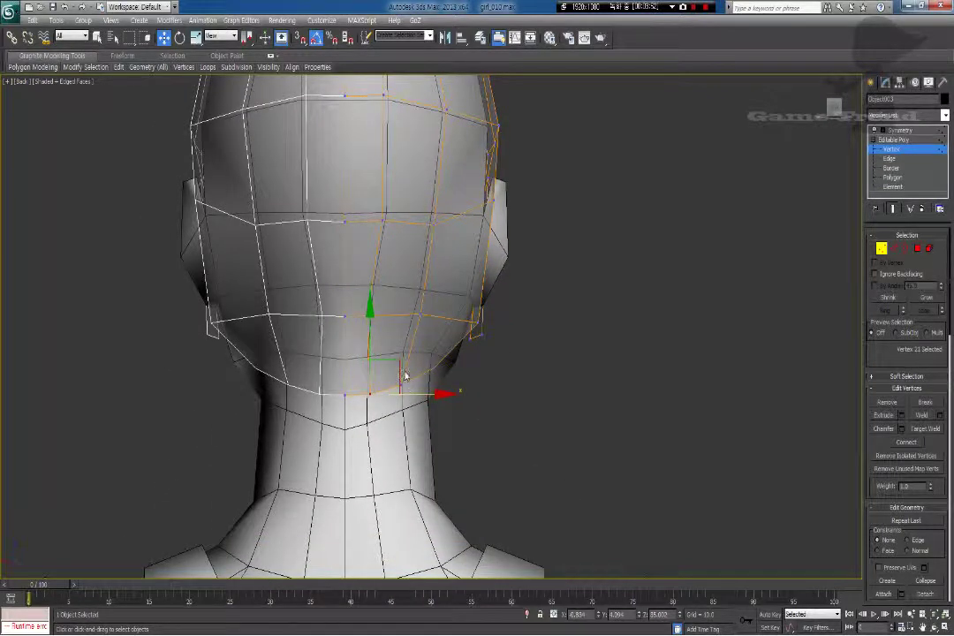
# Step: Nudge the two nape hem vertices beyond the one beside the centre line outward to even out the hem
pyautogui.click(407, 384)
pyautogui.click(402, 385)
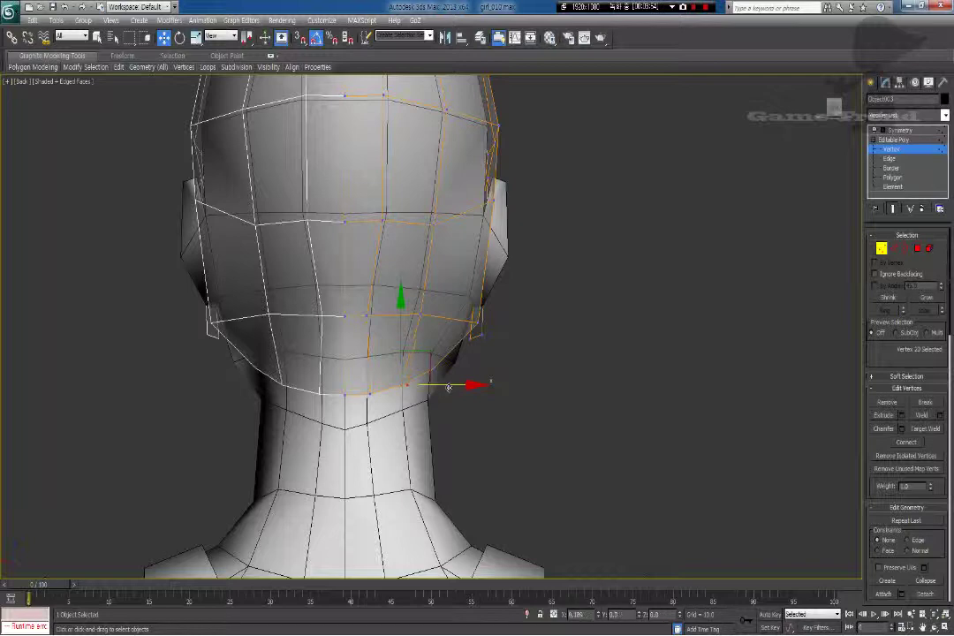
pyautogui.click(433, 369)
pyautogui.moveTo(486, 370); pyautogui.dragTo(473, 375, button='middle')
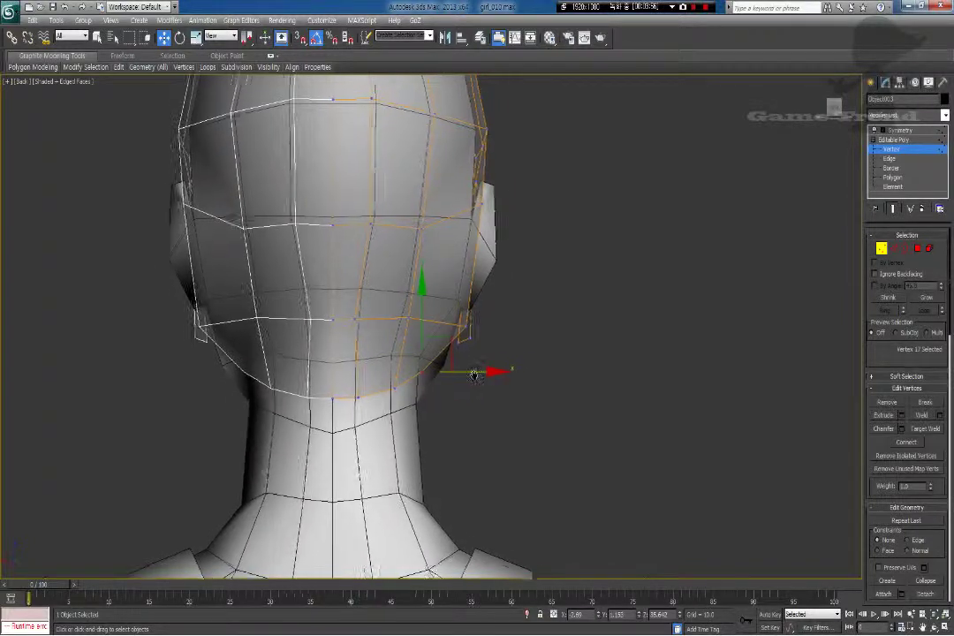
# Step: Raise the hair cap vertex at upper-ear height, in the second column from the centre line, slightly
pyautogui.scroll(-3, 375, 306)
pyautogui.scroll(3, 375, 300)
pyautogui.moveTo(368, 248); pyautogui.dragTo(403, 340, button='middle')
pyautogui.click(455, 311)
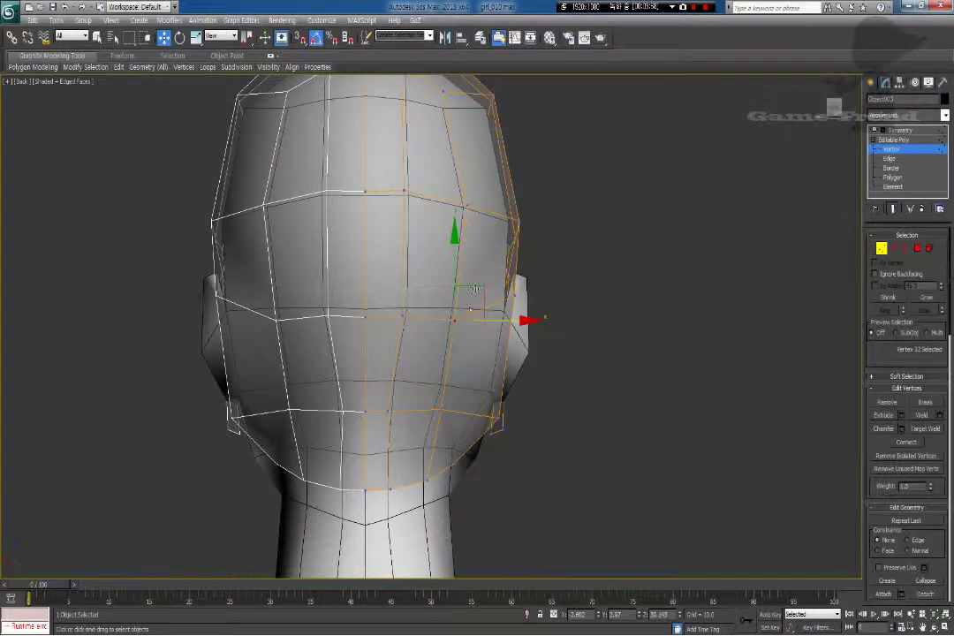
pyautogui.click(488, 348)
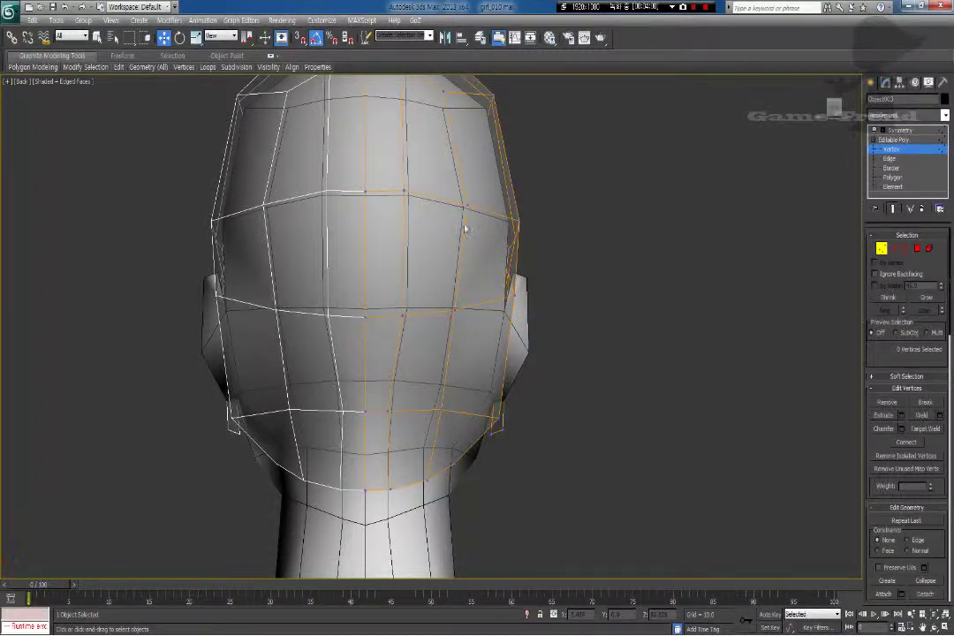
# Step: Select the vertex pair at the hair cap's upper side corner and move it slightly outward and upward in the Front view
pyautogui.moveTo(464, 227); pyautogui.dragTo(464, 365, button='middle')
pyautogui.click(492, 237)
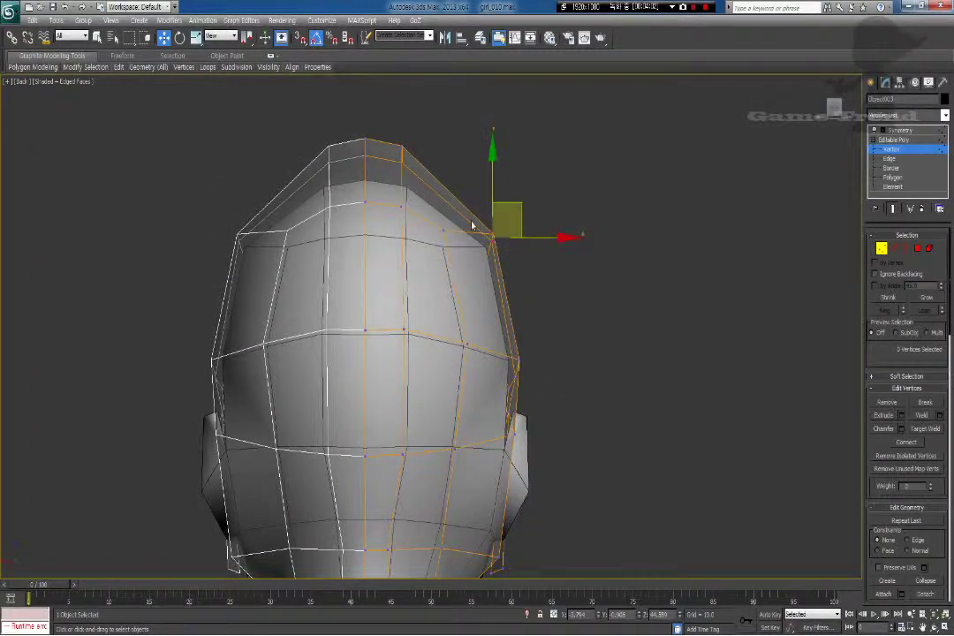
pyautogui.press('f')
pyautogui.moveTo(395, 230); pyautogui.dragTo(407, 250, button='middle')
pyautogui.scroll(2, 407, 251)
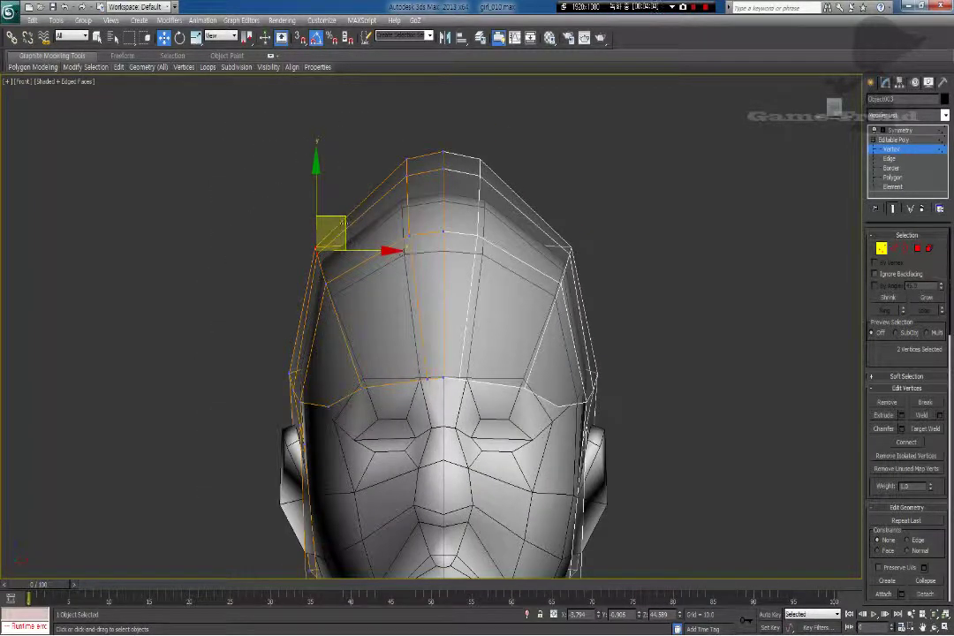
pyautogui.moveTo(343, 222); pyautogui.dragTo(336, 217)
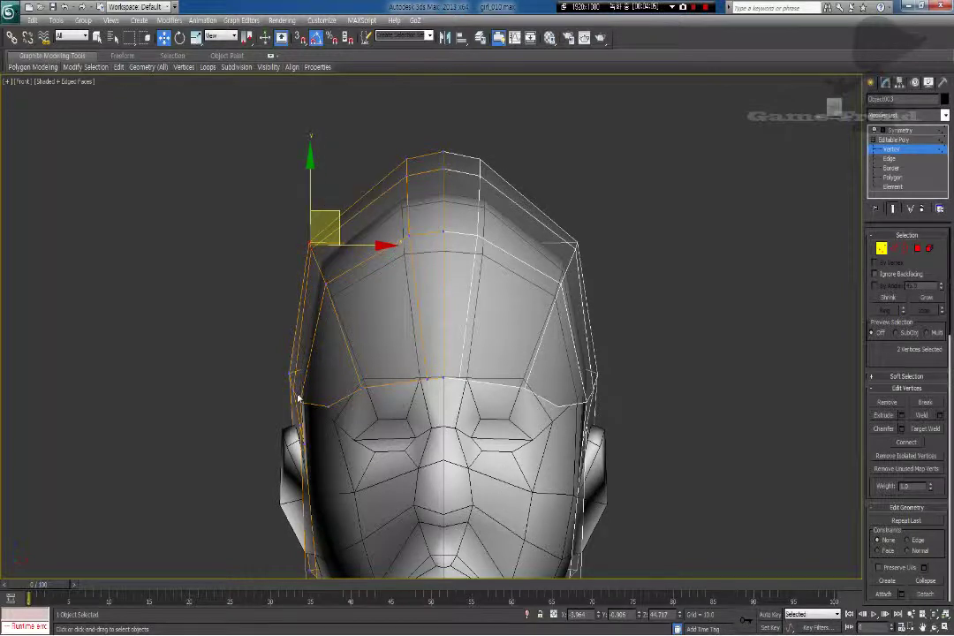
# Step: Push the side vertex pair above the ear outward, and move the upper side corner pair slightly further out and up
pyautogui.moveTo(295, 394); pyautogui.dragTo(310, 358)
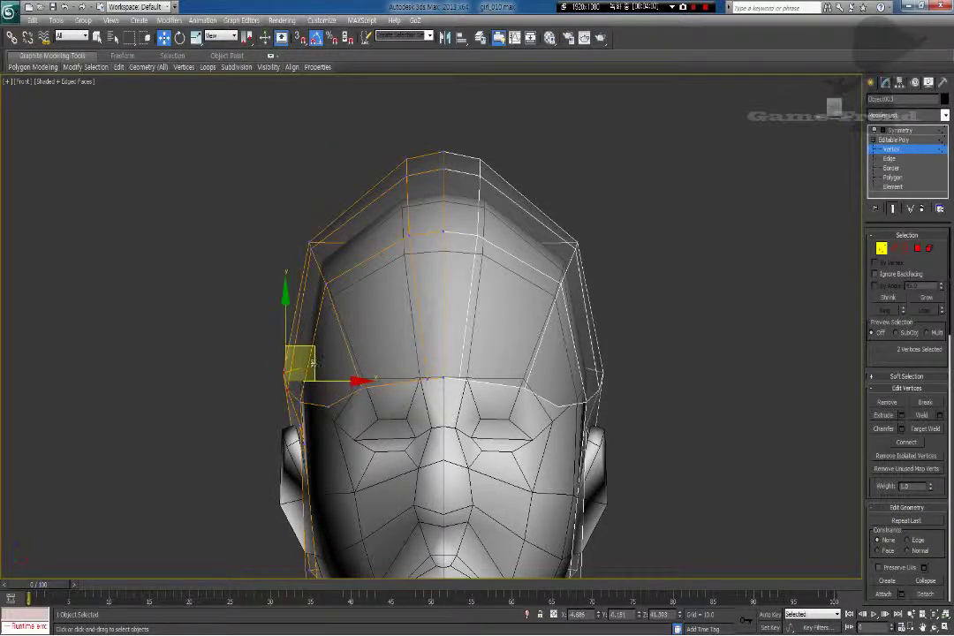
pyautogui.click(301, 400)
pyautogui.click(308, 241)
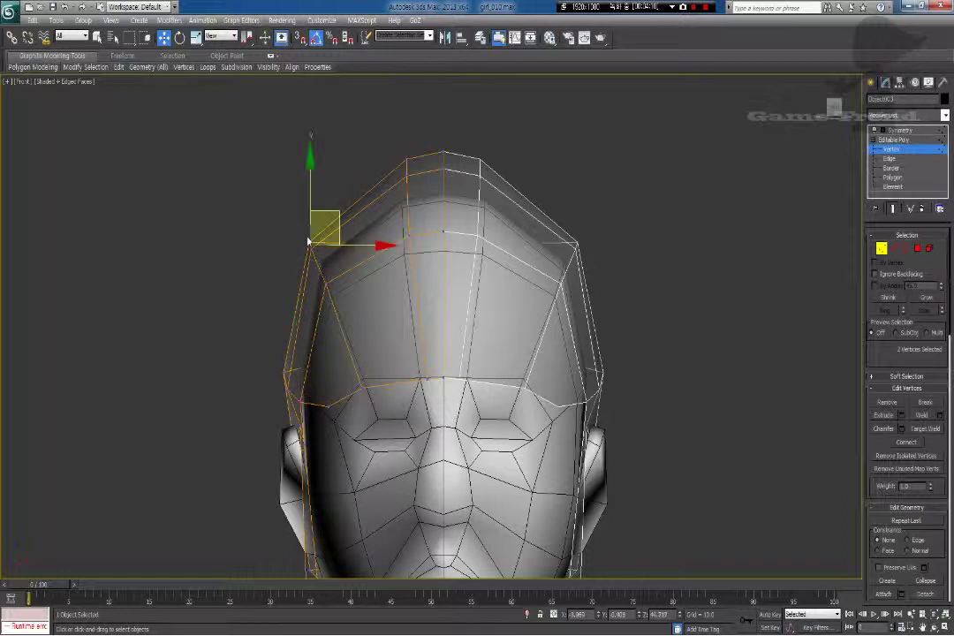
pyautogui.moveTo(331, 210); pyautogui.dragTo(327, 207)
# Step: Move the two crown vertices beside the centre line outward to widen the top of the hair cap
pyautogui.moveTo(388, 145); pyautogui.dragTo(421, 189)
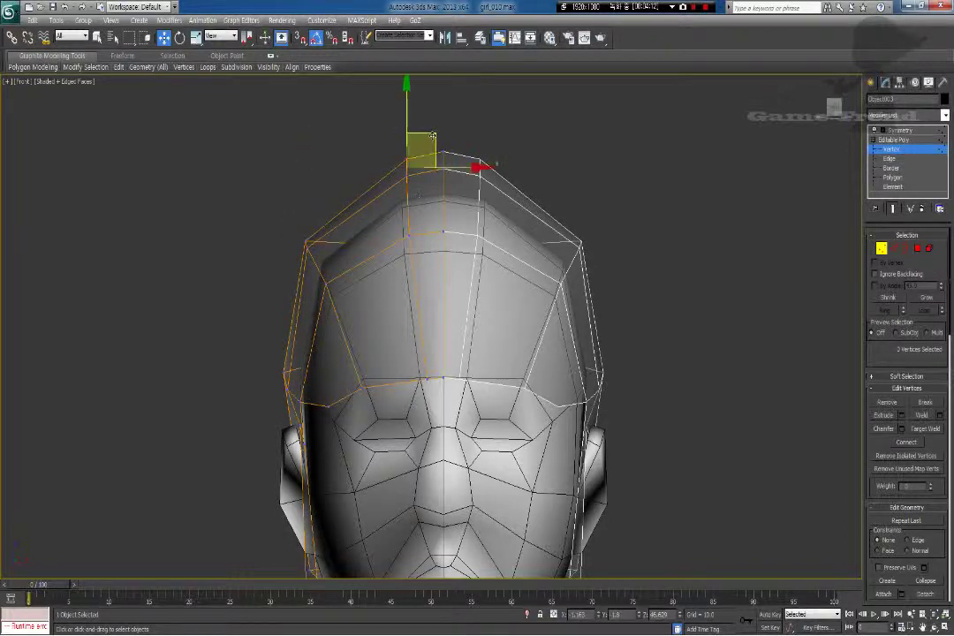
pyautogui.moveTo(432, 133); pyautogui.dragTo(420, 133)
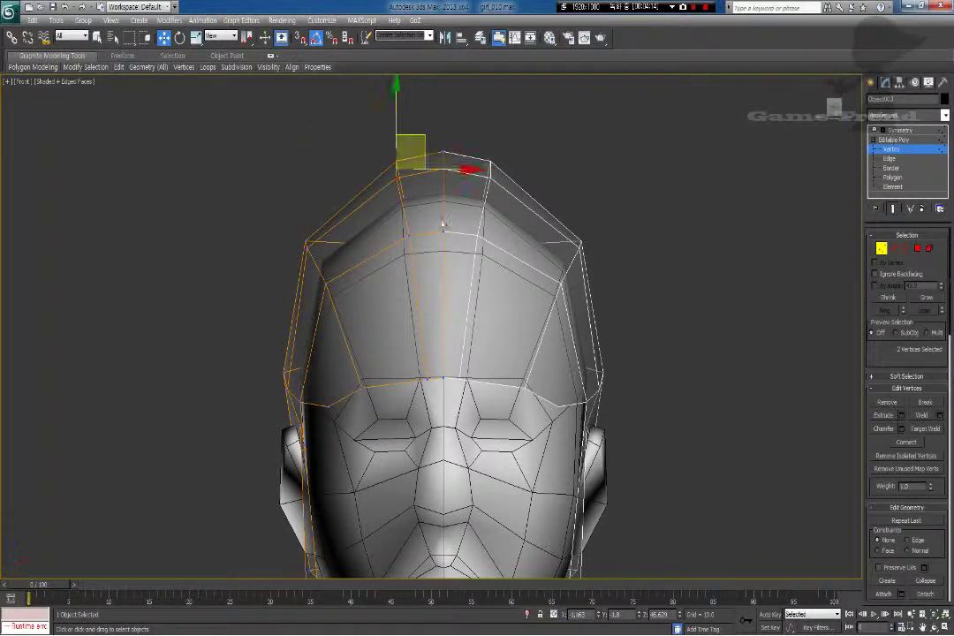
pyautogui.click(487, 296)
pyautogui.moveTo(495, 303); pyautogui.dragTo(443, 270, button='middle')
pyautogui.scroll(-3, 444, 275)
pyautogui.moveTo(419, 326); pyautogui.dragTo(435, 291, button='middle')
pyautogui.scroll(3, 434, 292)
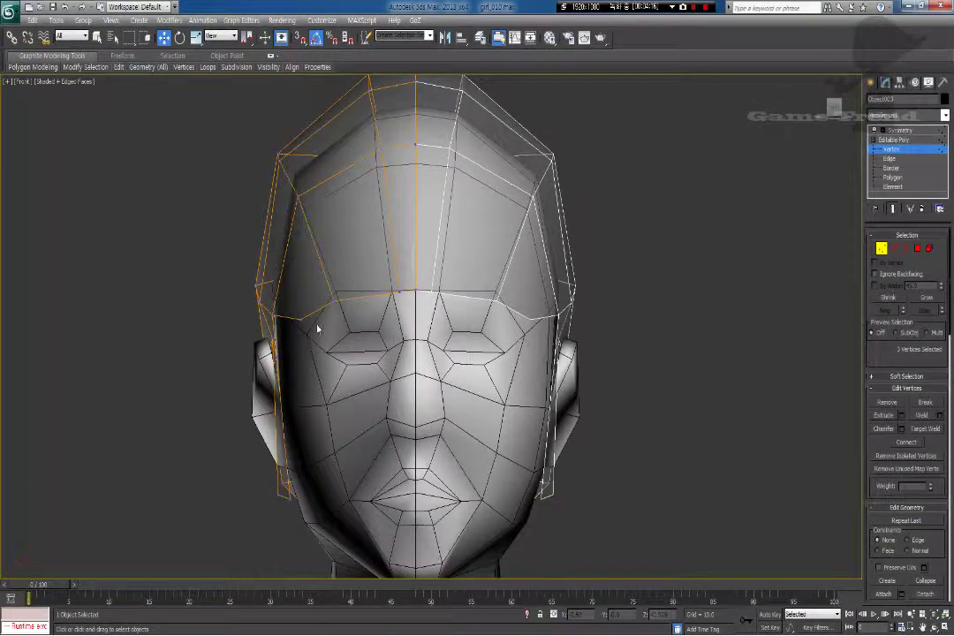
# Step: Try to shift the front hairline vertex beside the centre line, and undo the move
pyautogui.click(303, 317)
pyautogui.moveTo(343, 314); pyautogui.dragTo(361, 270)
pyautogui.click(400, 301)
pyautogui.click(400, 290)
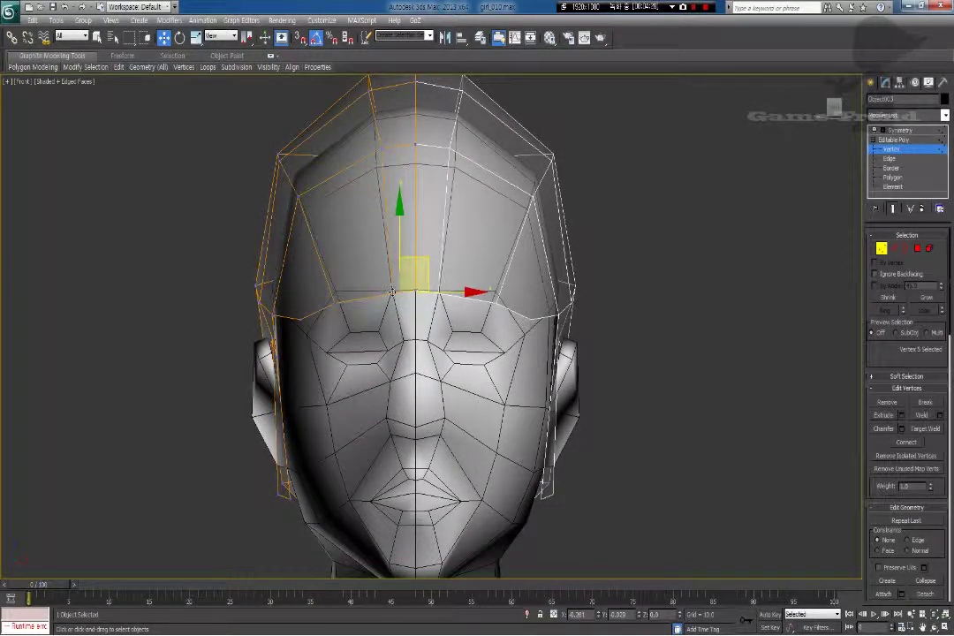
pyautogui.hotkey('ctrl', 'z')
# Step: Switch to edge selection and show the front of the head at an angle in the Perspective view
pyautogui.moveTo(430, 297); pyautogui.dragTo(357, 277, button='middle')
pyautogui.click(893, 250)
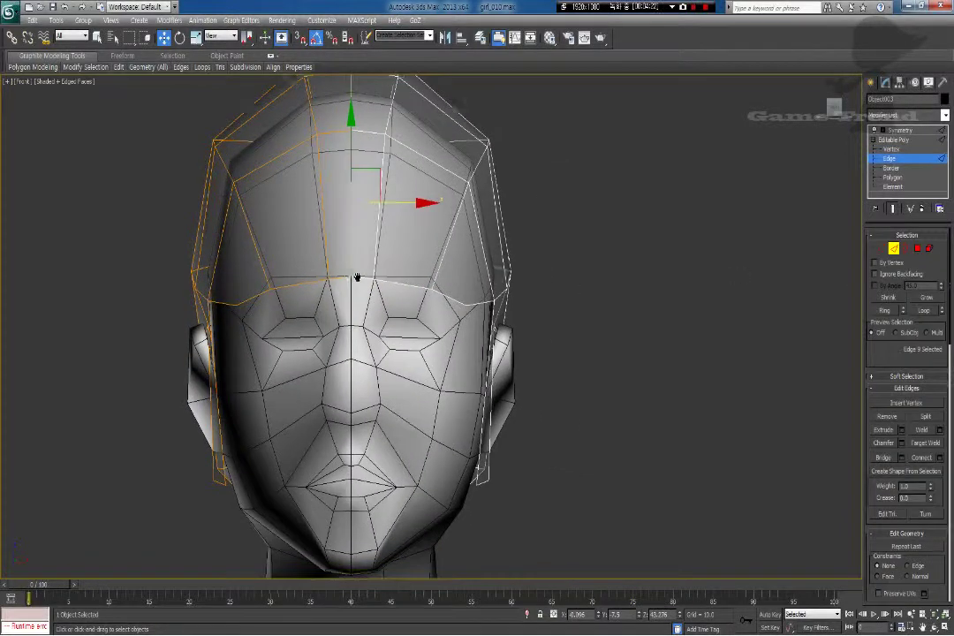
pyautogui.scroll(-4, 353, 274)
pyautogui.press('p')
pyautogui.moveTo(281, 309)
pyautogui.keyDown('alt'); pyautogui.mouseDown(button='middle')
pyautogui.moveTo(323, 309)
pyautogui.moveTo(296, 314)
pyautogui.mouseUp(button='middle'); pyautogui.keyUp('alt')
pyautogui.scroll(3, 323, 310)
# Step: Try to extrude three front hairline edges forward along Y into a fringe strip
pyautogui.click(233, 316)
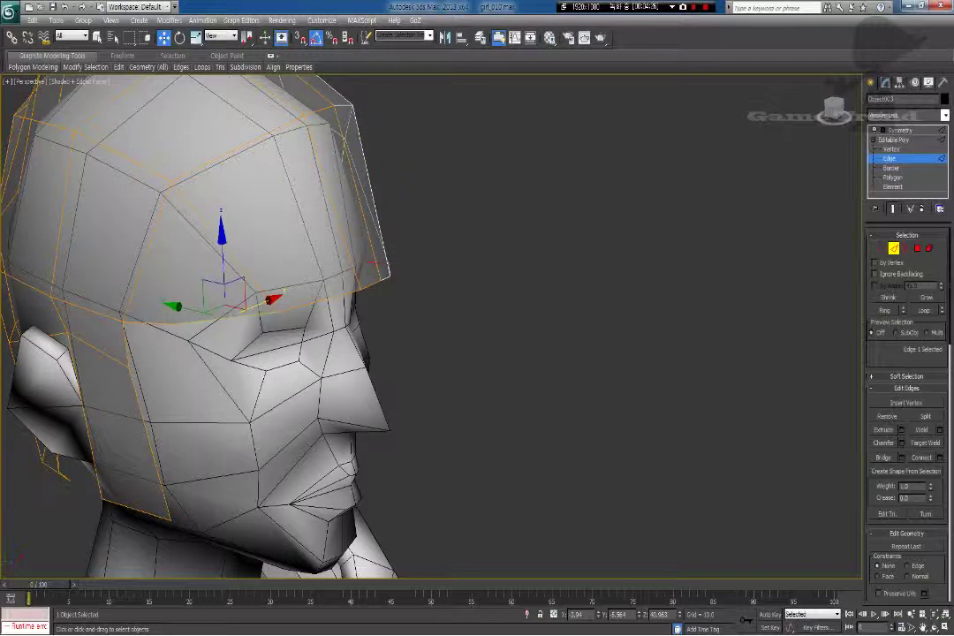
pyautogui.keyDown('ctrl'); pyautogui.click(333, 300); pyautogui.keyUp('ctrl')
pyautogui.keyDown('alt'); pyautogui.moveTo(369, 289); pyautogui.dragTo(343, 314, button='middle'); pyautogui.keyUp('alt')
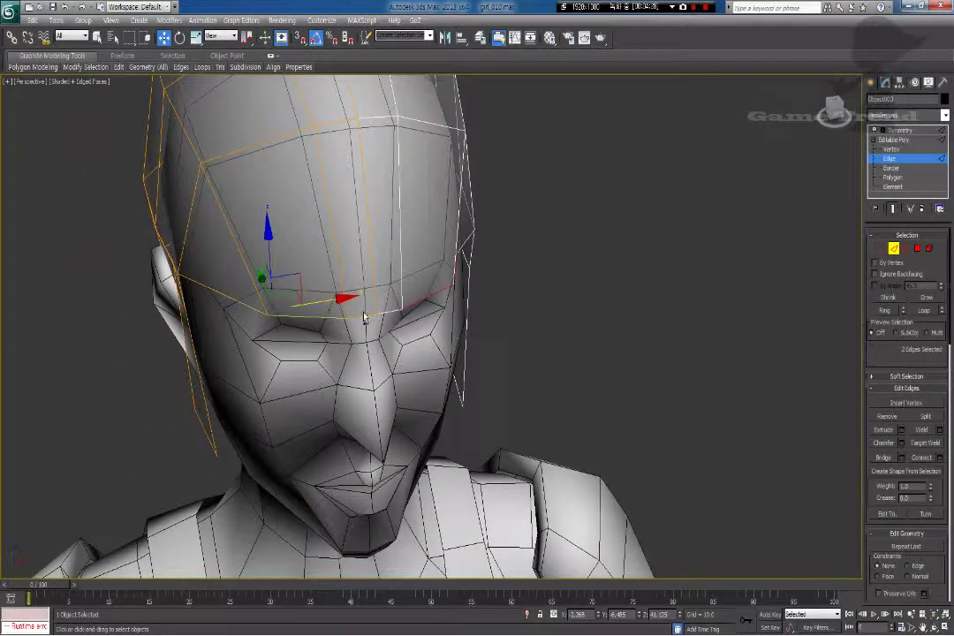
pyautogui.keyDown('ctrl'); pyautogui.click(358, 313); pyautogui.keyUp('ctrl')
pyautogui.keyDown('alt'); pyautogui.moveTo(280, 321); pyautogui.dragTo(297, 328, button='middle'); pyautogui.keyUp('alt')
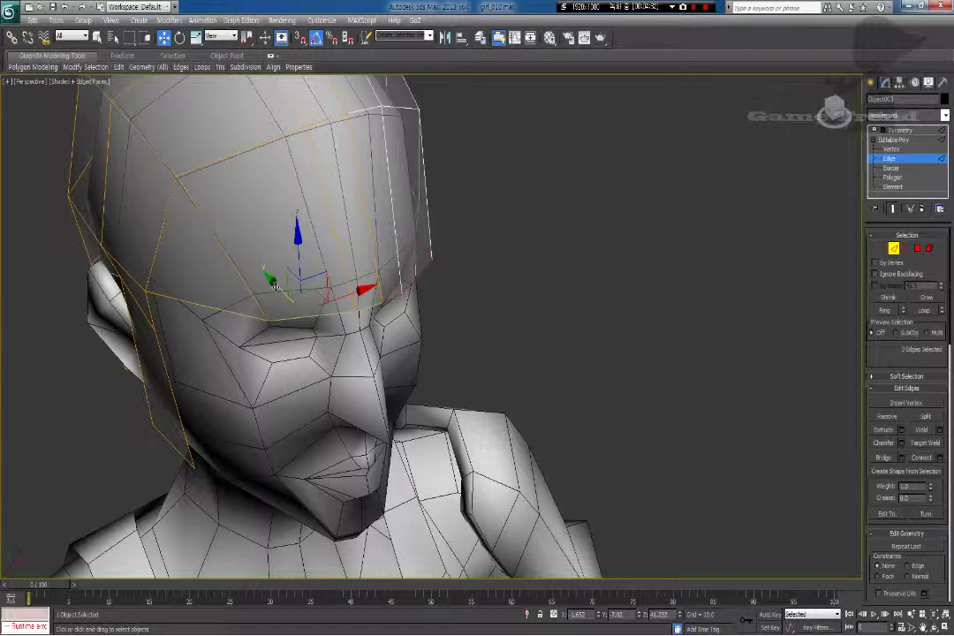
pyautogui.keyDown('shift'); pyautogui.moveTo(272, 283); pyautogui.dragTo(314, 343); pyautogui.keyUp('shift')
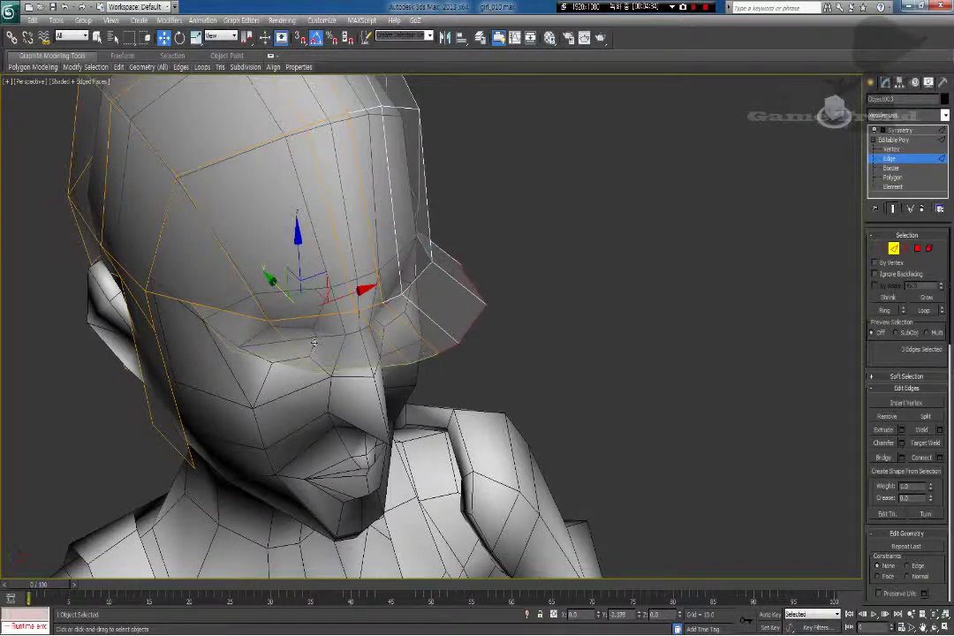
pyautogui.moveTo(269, 340)
pyautogui.keyDown('alt'); pyautogui.mouseDown(button='middle')
pyautogui.moveTo(300, 308)
pyautogui.moveTo(364, 332)
pyautogui.moveTo(277, 345)
pyautogui.mouseUp(button='middle'); pyautogui.keyUp('alt')
pyautogui.moveTo(111, 343); pyautogui.dragTo(236, 320, button='middle')
# Step: Extrude the four front hairline edges from the temple to the centre line about 2.5 units forward along Y
pyautogui.click(204, 325)
pyautogui.click(201, 303)
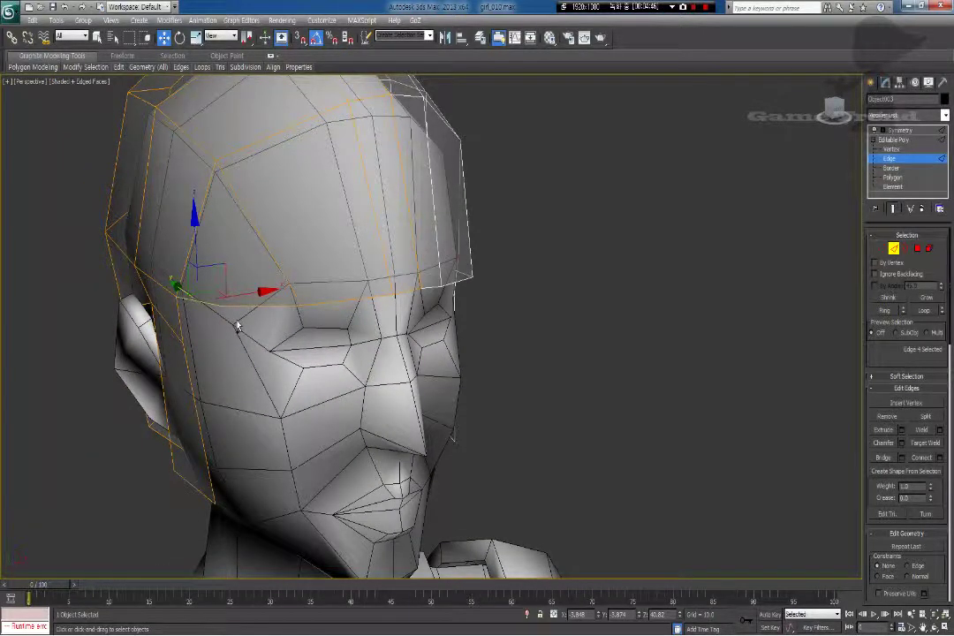
pyautogui.click(235, 324)
pyautogui.click(206, 302)
pyautogui.keyDown('ctrl'); pyautogui.click(247, 305); pyautogui.keyUp('ctrl')
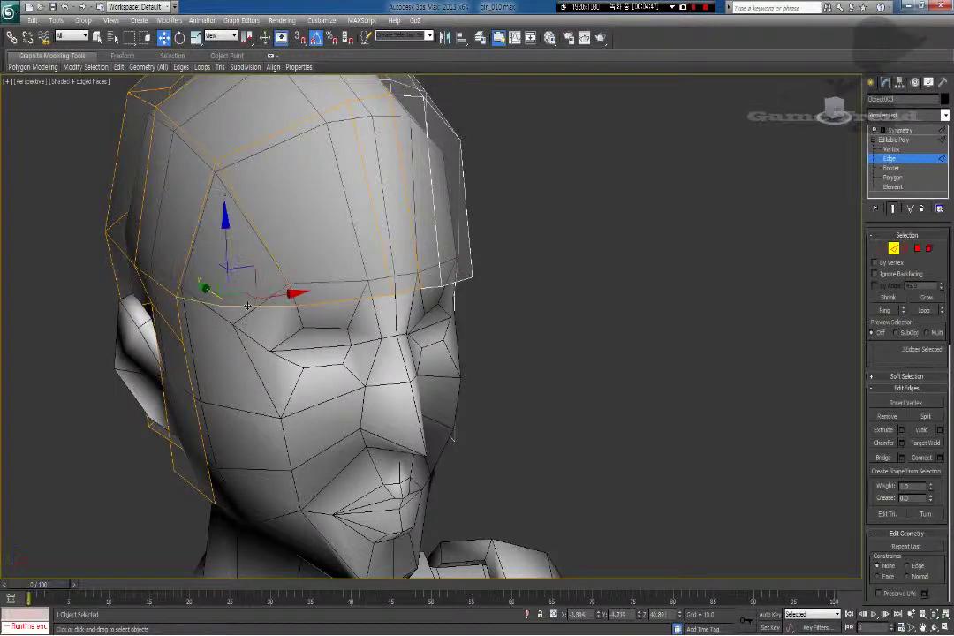
pyautogui.keyDown('ctrl'); pyautogui.click(325, 305); pyautogui.keyUp('ctrl')
pyautogui.keyDown('ctrl'); pyautogui.click(402, 293); pyautogui.keyUp('ctrl')
pyautogui.keyDown('alt'); pyautogui.moveTo(400, 307); pyautogui.dragTo(395, 332, button='middle'); pyautogui.keyUp('alt')
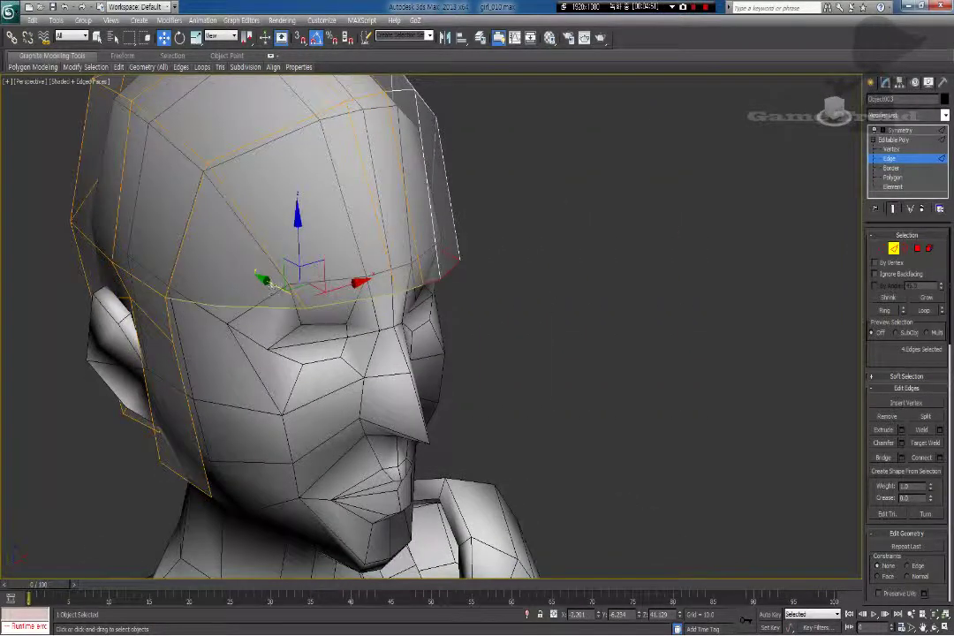
pyautogui.keyDown('shift'); pyautogui.moveTo(272, 285); pyautogui.dragTo(335, 327); pyautogui.keyUp('shift')
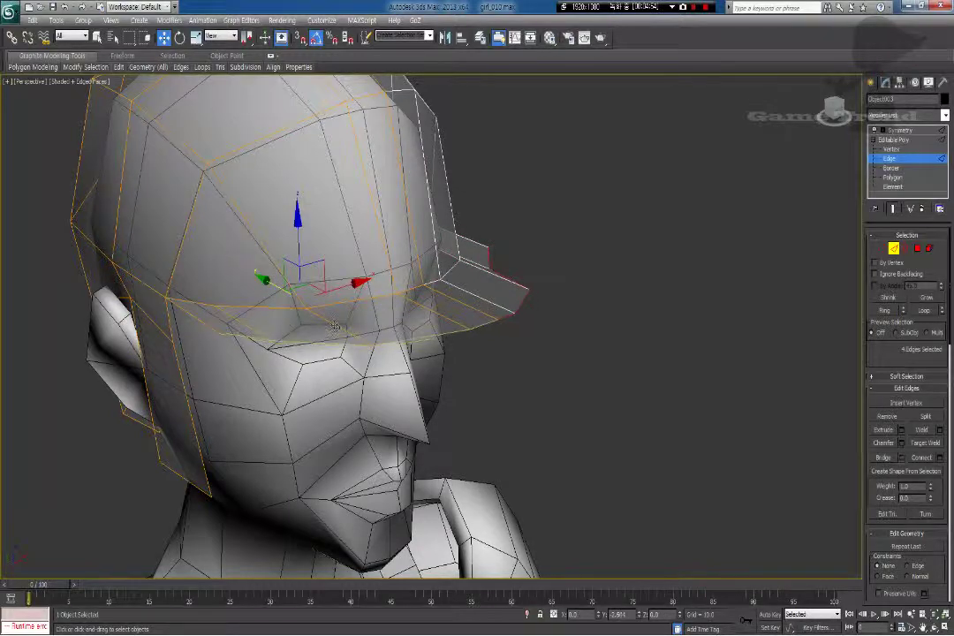
pyautogui.keyDown('alt'); pyautogui.moveTo(430, 334); pyautogui.dragTo(450, 334, button='middle'); pyautogui.keyUp('alt')
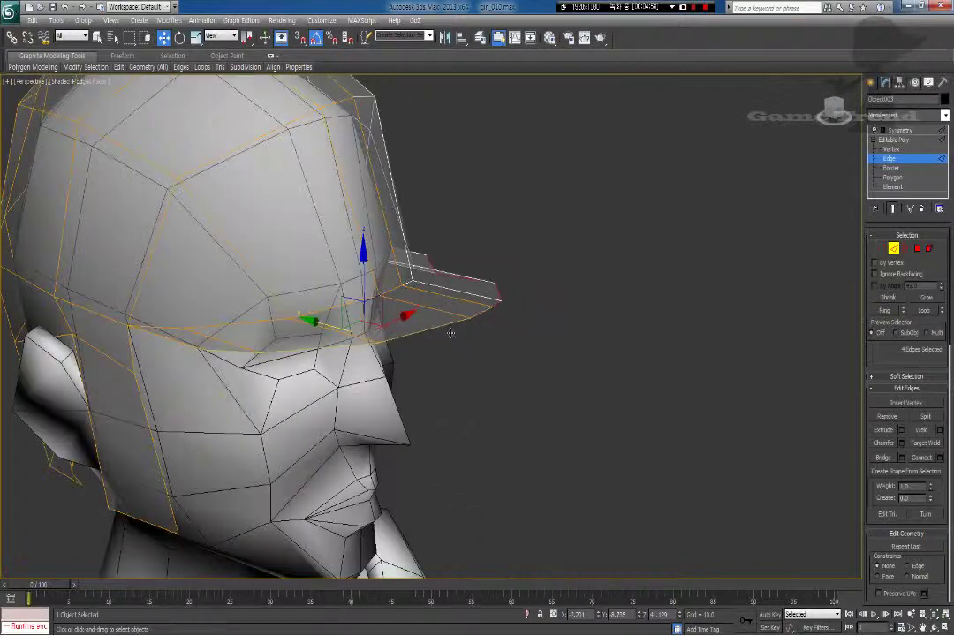
# Step: Switch to vertex editing in the Left view and lower the three foremost vertices of the extruded fringe strip
pyautogui.press('l')
pyautogui.moveTo(458, 294); pyautogui.dragTo(377, 326, button='middle')
pyautogui.scroll(5, 377, 326)
pyautogui.moveTo(461, 277); pyautogui.dragTo(372, 323, button='middle')
pyautogui.scroll(2, 372, 323)
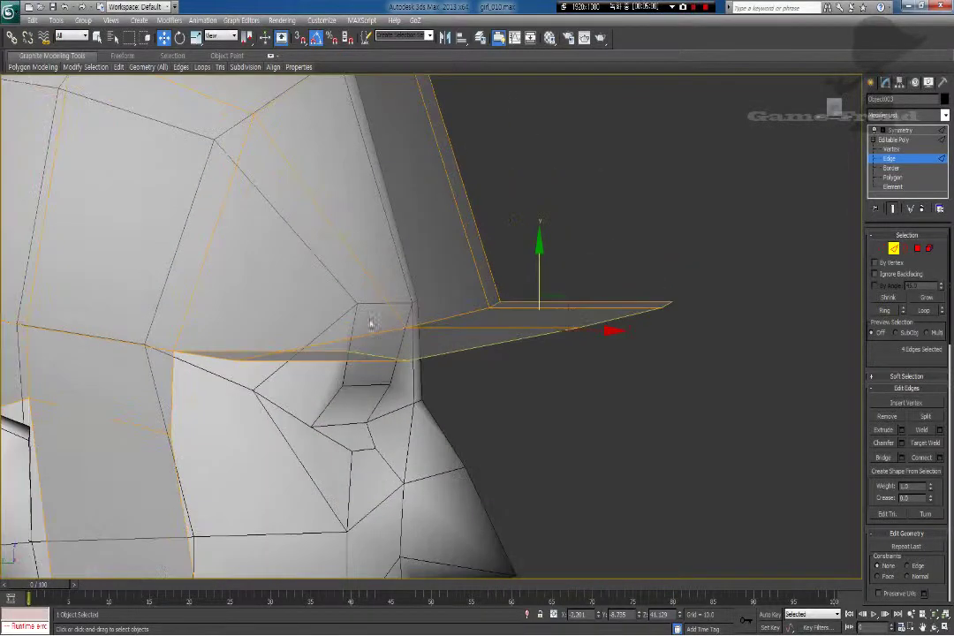
pyautogui.press('1')
pyautogui.press('q')
pyautogui.moveTo(477, 310); pyautogui.dragTo(504, 299, button='middle')
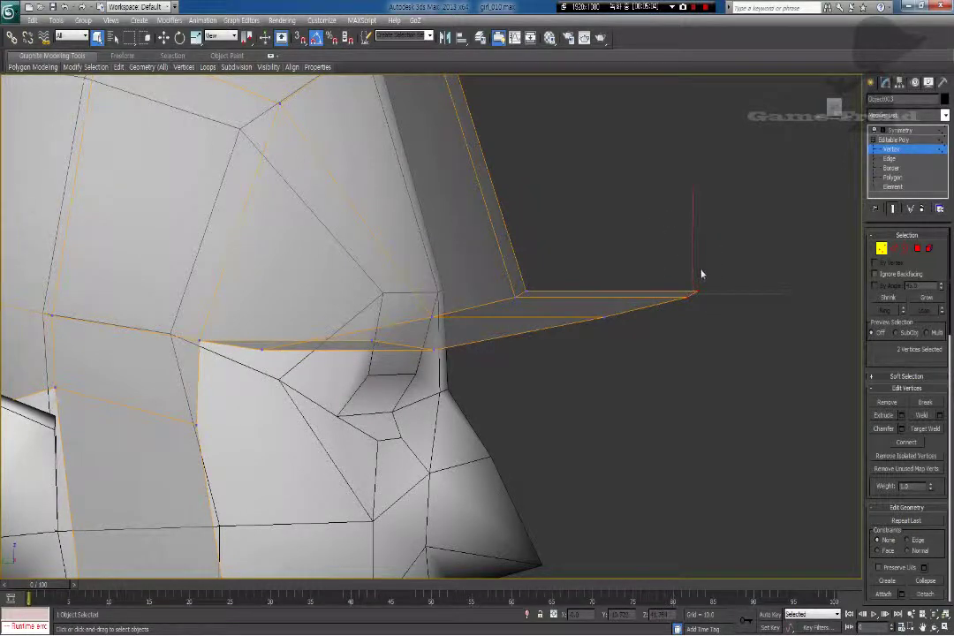
pyautogui.press('w')
pyautogui.moveTo(694, 261); pyautogui.dragTo(687, 240)
pyautogui.moveTo(745, 383); pyautogui.dragTo(579, 265)
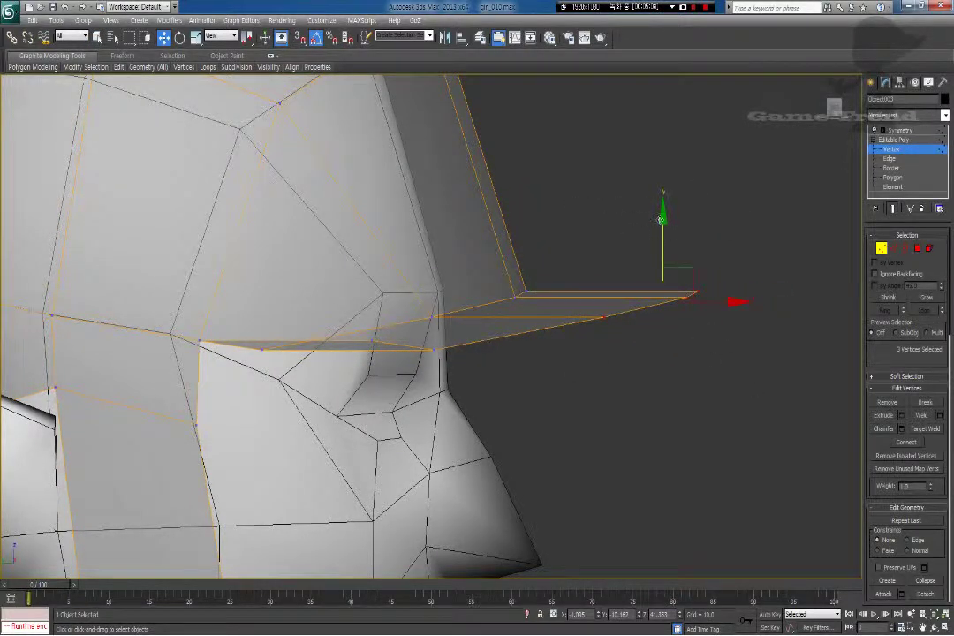
pyautogui.moveTo(661, 219); pyautogui.dragTo(663, 287)
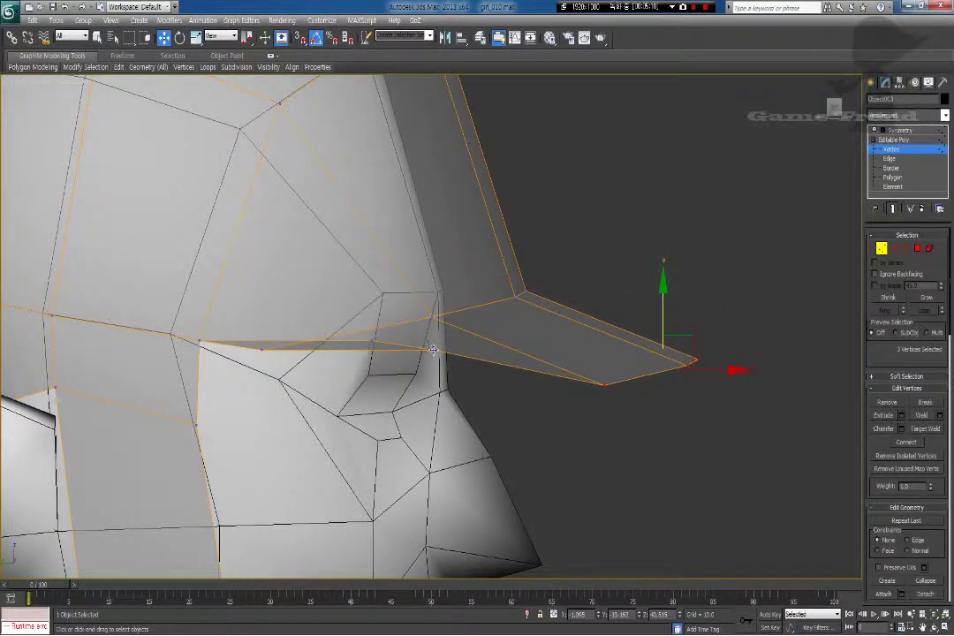
# Step: Lower the two rear outer vertices of the fringe strip so its edge slopes down over the brow
pyautogui.moveTo(433, 350); pyautogui.dragTo(433, 375)
pyautogui.click(371, 340)
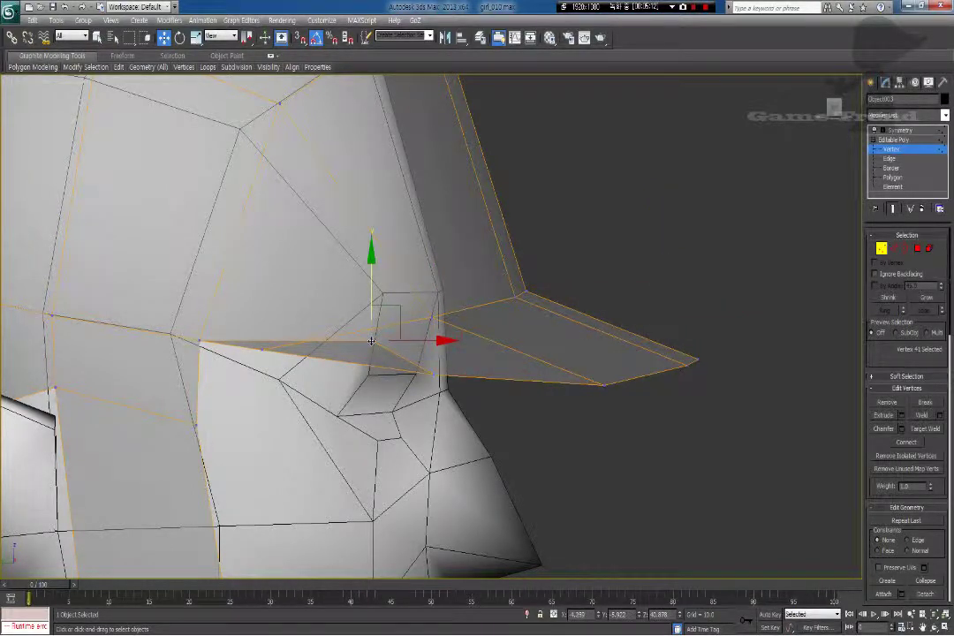
pyautogui.moveTo(371, 342); pyautogui.dragTo(358, 391)
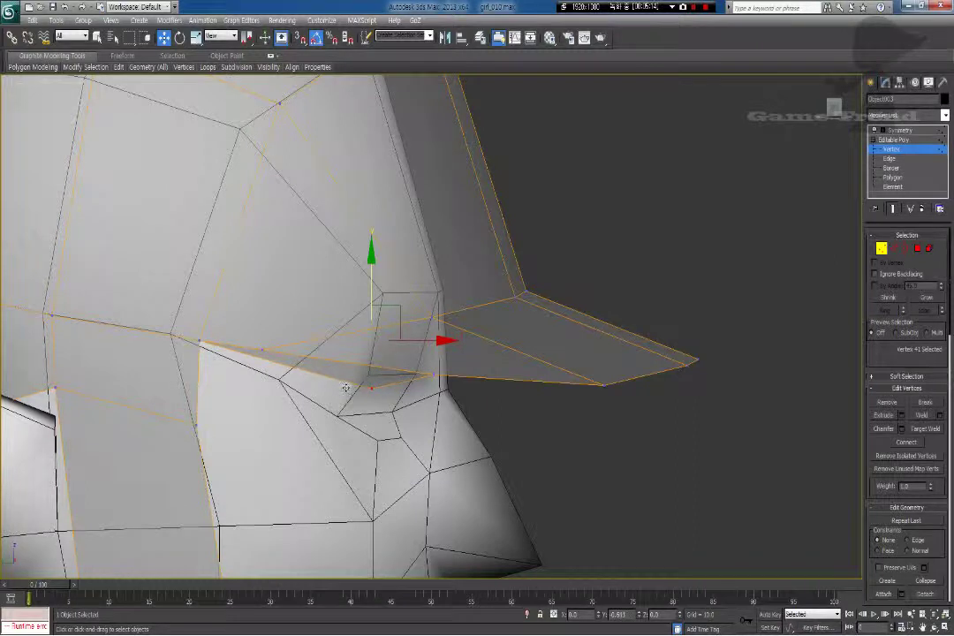
# Step: Move the rearmost fringe vertex back toward the temple and shift its neighbouring outer vertex slightly back and down
pyautogui.moveTo(370, 381); pyautogui.dragTo(374, 363, button='middle')
pyautogui.moveTo(398, 337); pyautogui.dragTo(300, 325)
pyautogui.moveTo(434, 357); pyautogui.dragTo(416, 374)
pyautogui.moveTo(265, 331); pyautogui.dragTo(271, 363)
pyautogui.moveTo(200, 406); pyautogui.dragTo(183, 400, button='middle')
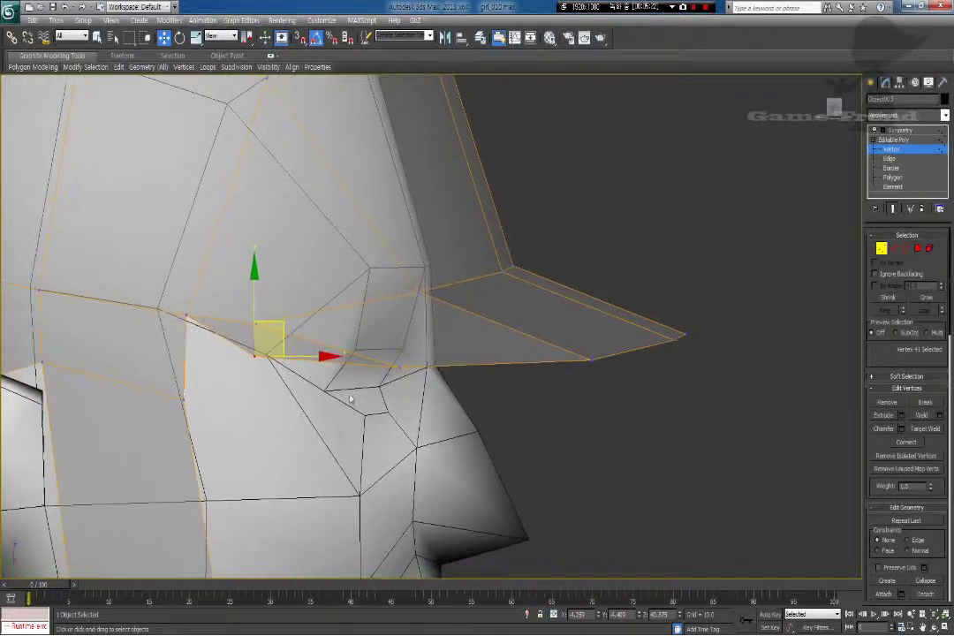
# Step: Lower the fringe's outer vertex above the eye slightly, and nudge the hairline vertex near the temple
pyautogui.click(399, 363)
pyautogui.moveTo(400, 366); pyautogui.dragTo(396, 377)
pyautogui.click(257, 322)
pyautogui.moveTo(257, 322); pyautogui.dragTo(257, 317)
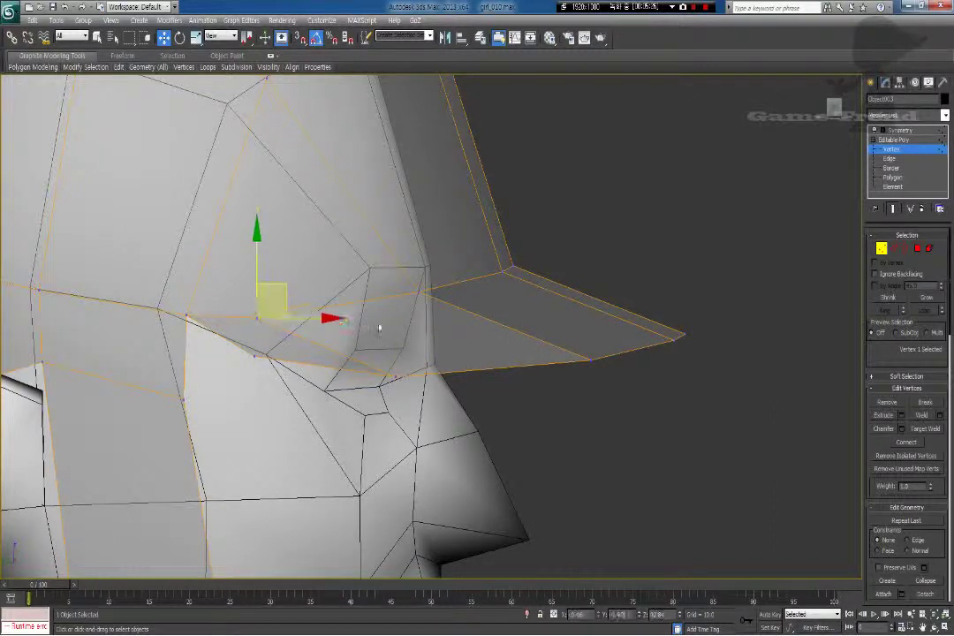
# Step: Move the fringe's rearmost outer vertex back to the sideburn's front top corner and target-weld it to that corner vertex
pyautogui.click(642, 349)
pyautogui.click(246, 347)
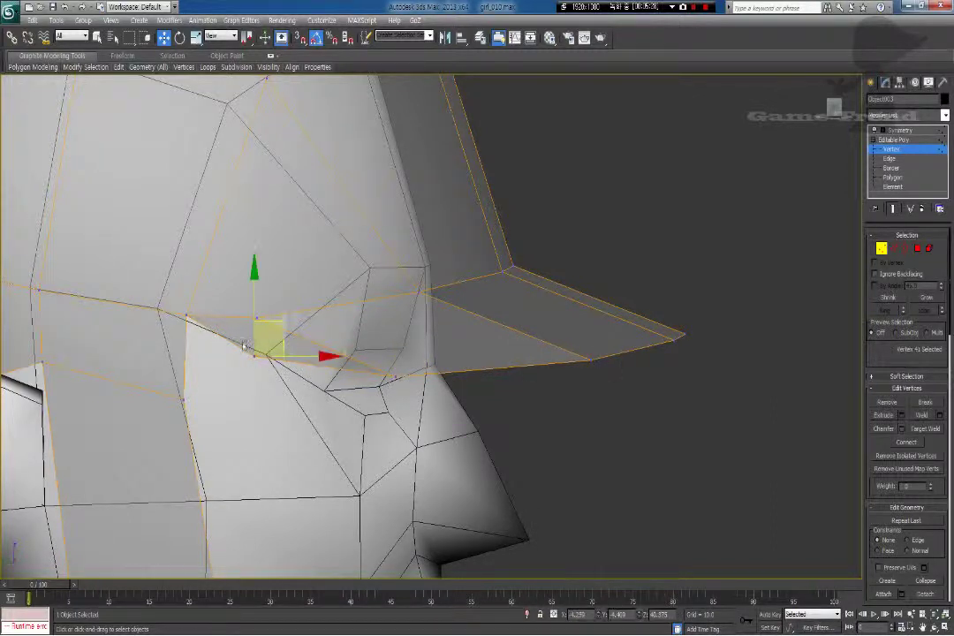
pyautogui.moveTo(254, 314); pyautogui.dragTo(213, 360)
pyautogui.moveTo(215, 359); pyautogui.dragTo(362, 299, button='middle')
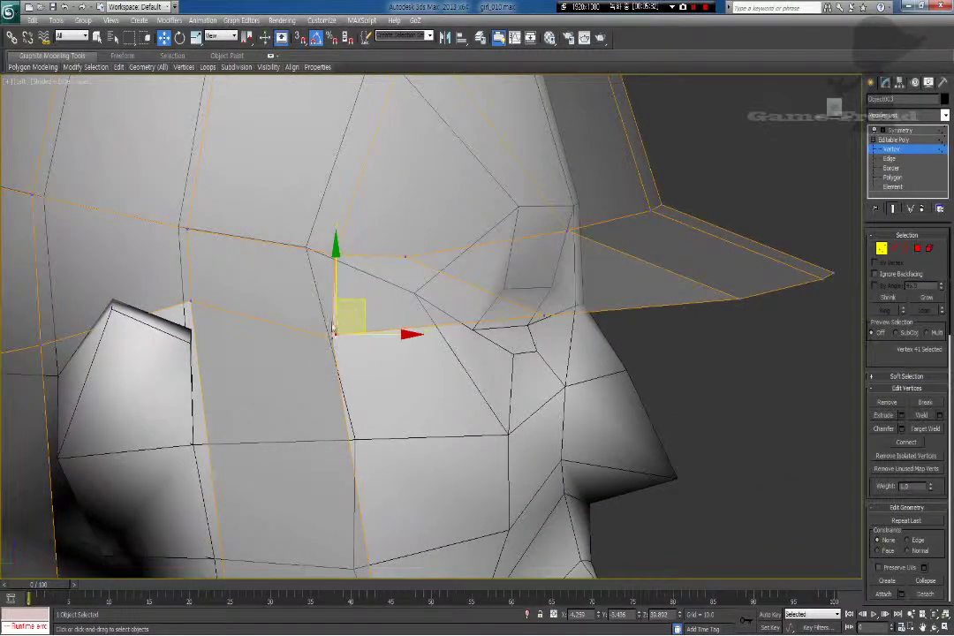
pyautogui.rightClick(335, 333)
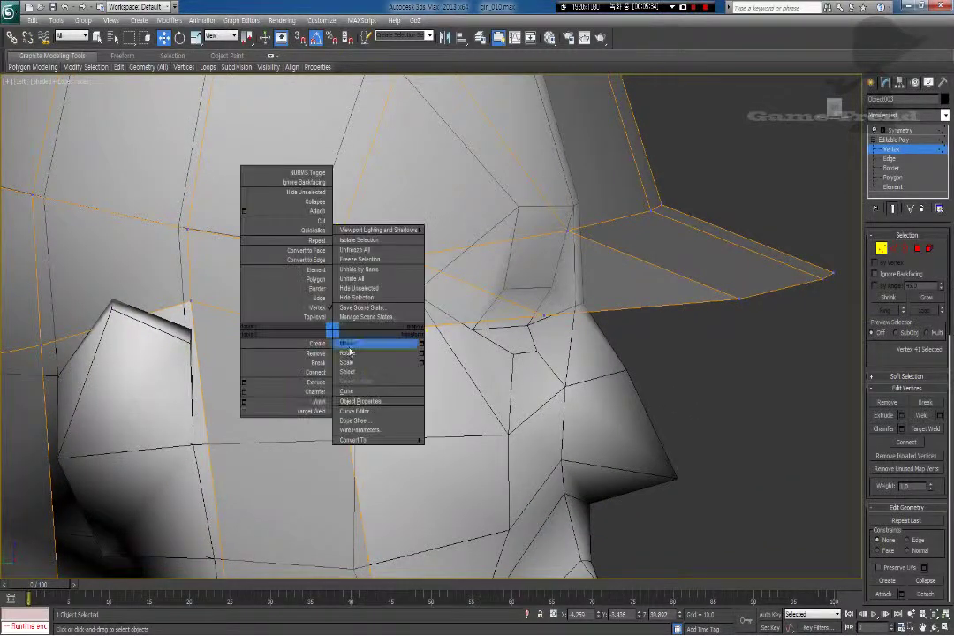
pyautogui.click(321, 407)
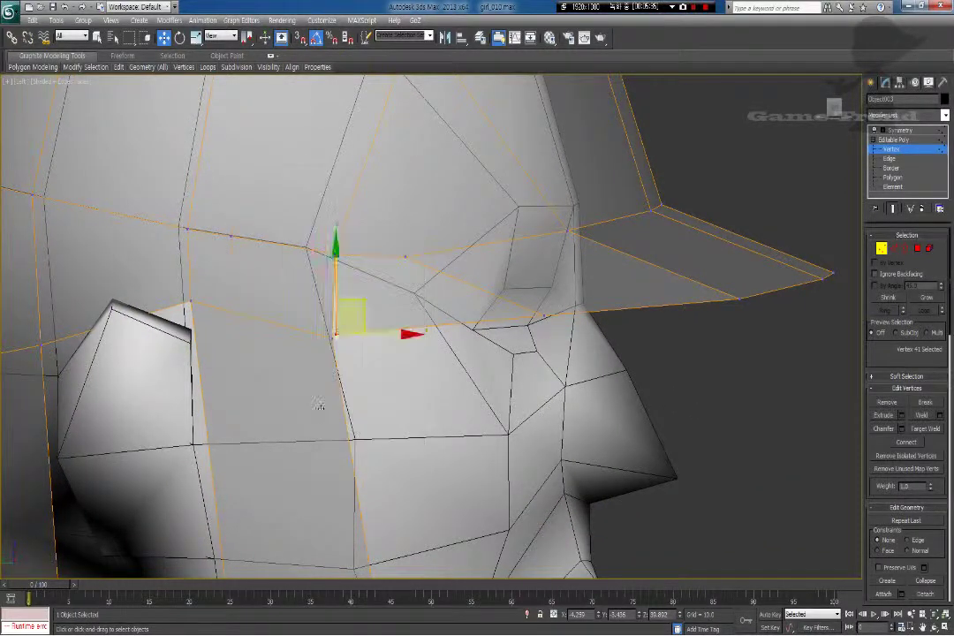
pyautogui.click(332, 340)
# Step: Pull the fringe's outer vertex above the eye back and slightly down, and raise the welded sideburn corner vertex slightly
pyautogui.moveTo(424, 386); pyautogui.dragTo(370, 387, button='middle')
pyautogui.press('w')
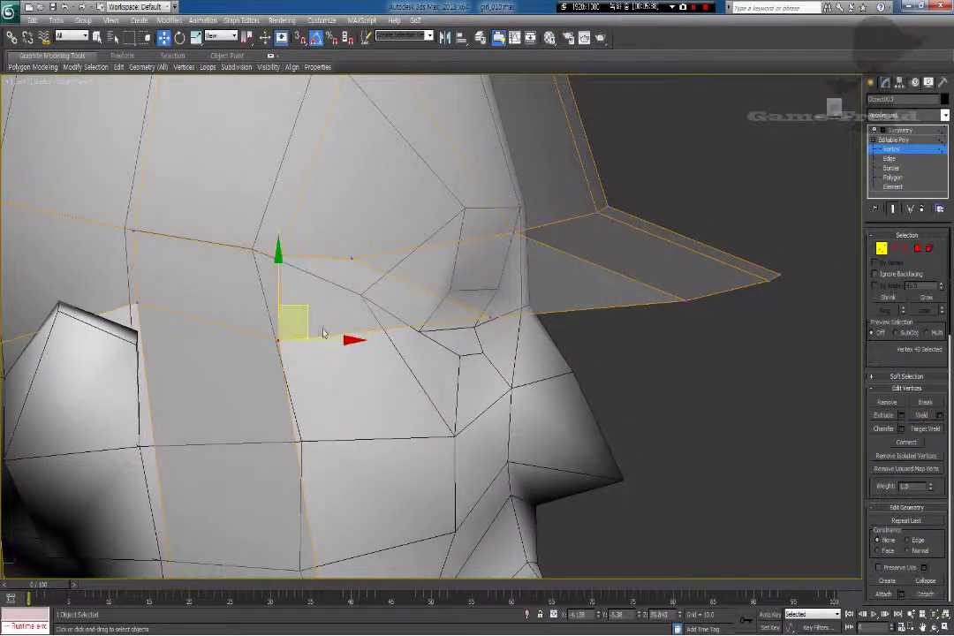
pyautogui.moveTo(309, 308); pyautogui.dragTo(317, 306)
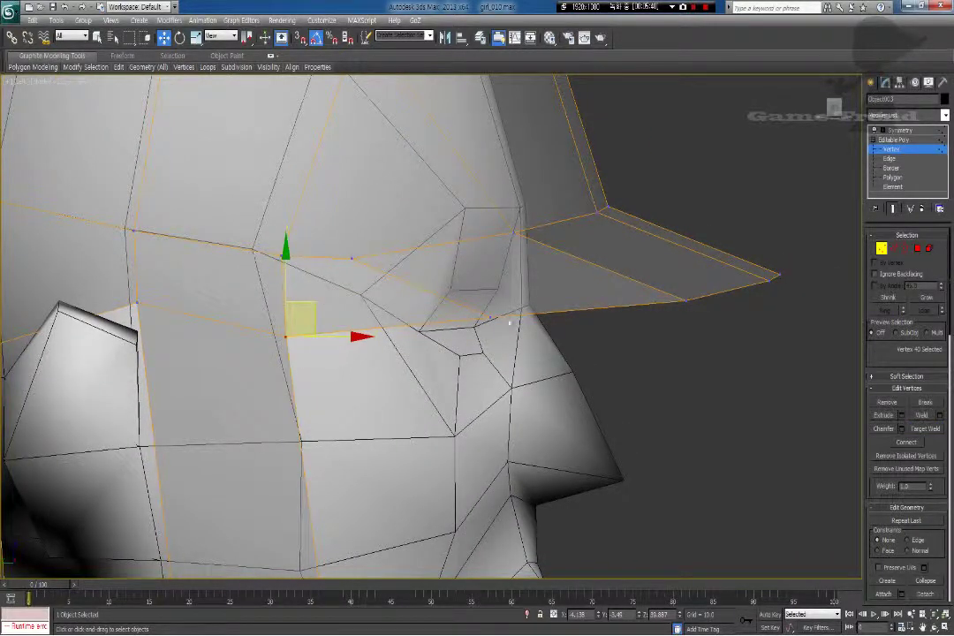
pyautogui.click(491, 318)
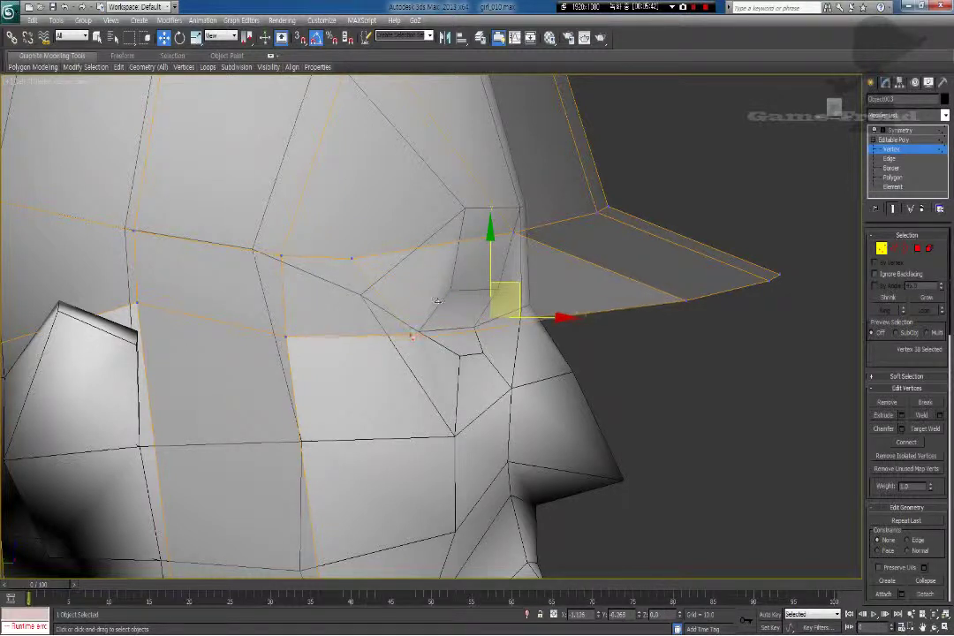
pyautogui.moveTo(424, 299); pyautogui.dragTo(423, 299)
pyautogui.click(281, 329)
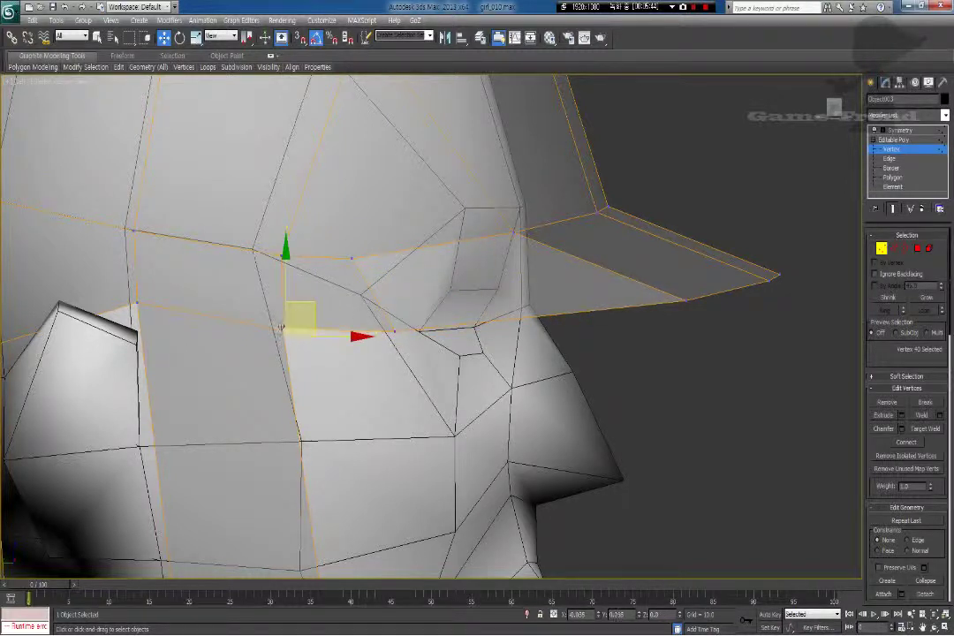
pyautogui.moveTo(276, 313); pyautogui.dragTo(271, 310)
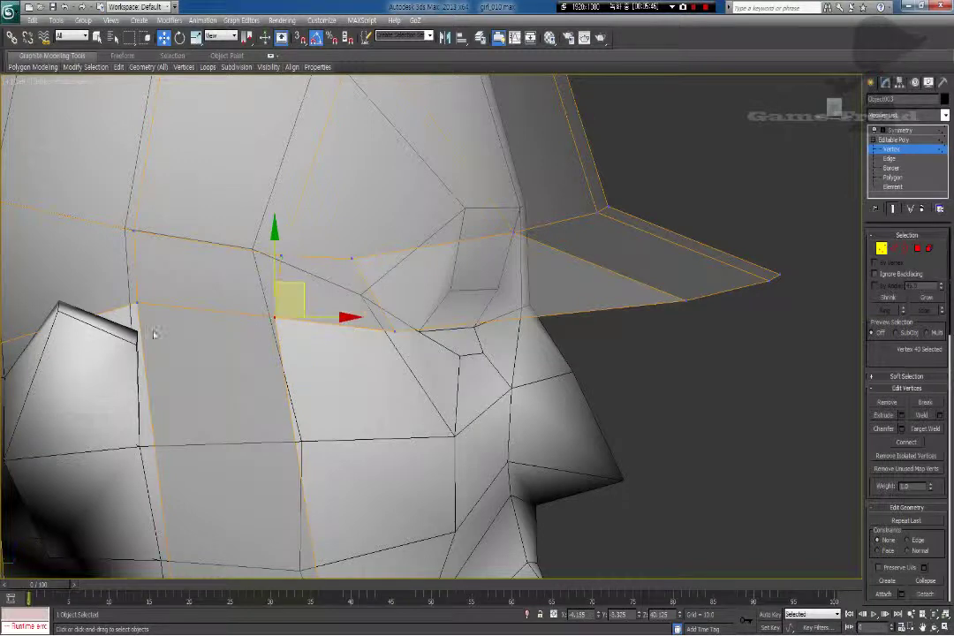
# Step: Nudge the sideburn's rear top vertex and its two bottom vertices to refine the sideburn outline
pyautogui.click(135, 302)
pyautogui.moveTo(131, 300); pyautogui.dragTo(134, 301)
pyautogui.moveTo(213, 336); pyautogui.dragTo(262, 191, button='middle')
pyautogui.click(221, 472)
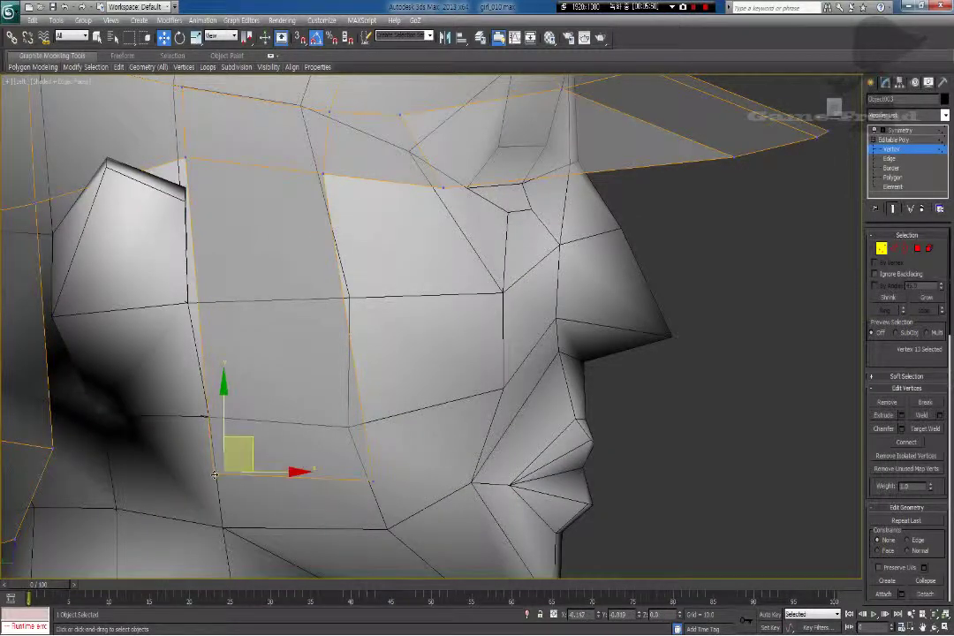
pyautogui.moveTo(372, 480); pyautogui.dragTo(364, 483)
# Step: Pull the fringe's outer brow vertex well back, and shift the vertex beside the fringe tip slightly back and down
pyautogui.moveTo(413, 284); pyautogui.dragTo(294, 437, button='middle')
pyautogui.moveTo(614, 311); pyautogui.dragTo(545, 328)
pyautogui.click(698, 290)
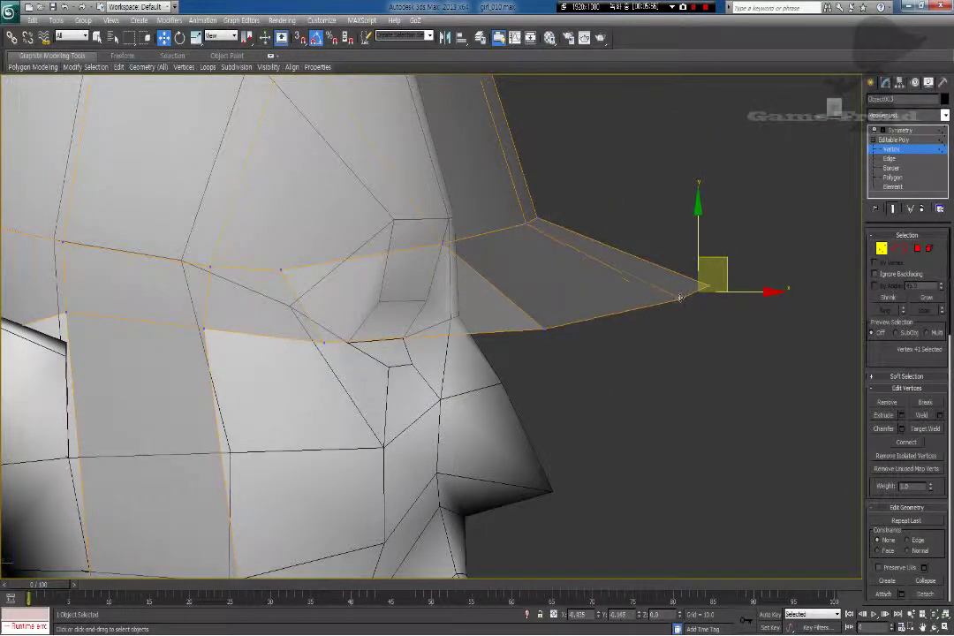
pyautogui.moveTo(680, 299); pyautogui.dragTo(645, 315)
pyautogui.moveTo(543, 330); pyautogui.dragTo(539, 327)
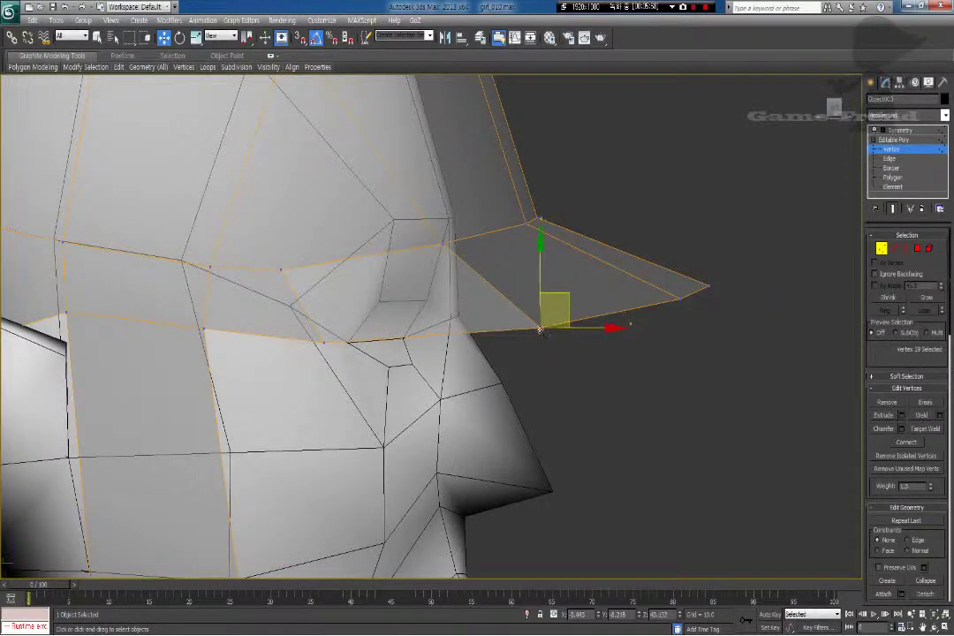
# Step: Nudge the side forehead and temple vertices of the cap, and lower the two hairline vertices above the eye slightly
pyautogui.moveTo(463, 284); pyautogui.dragTo(395, 354, button='middle')
pyautogui.scroll(-2, 415, 349)
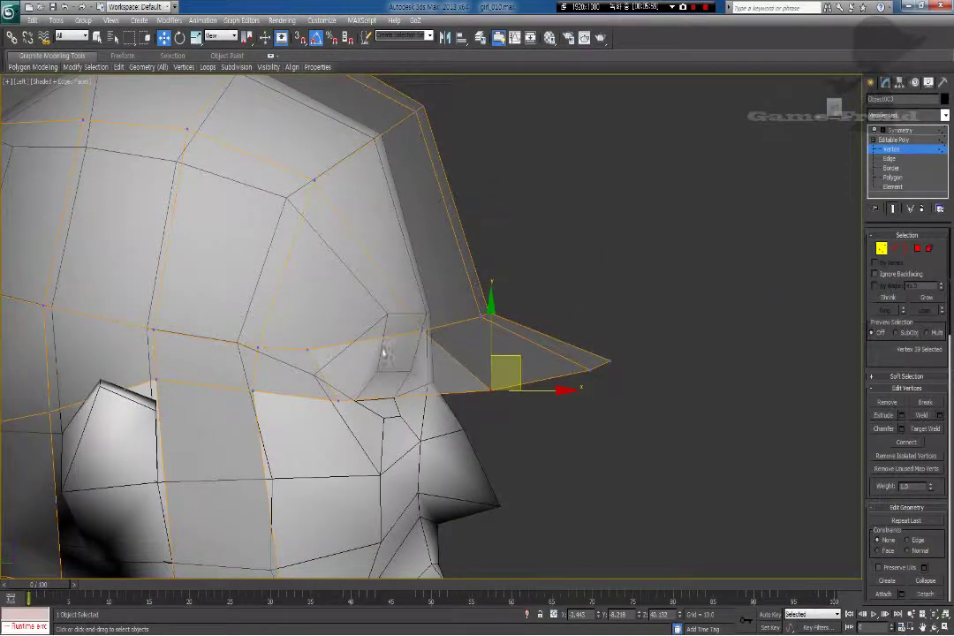
pyautogui.click(313, 179)
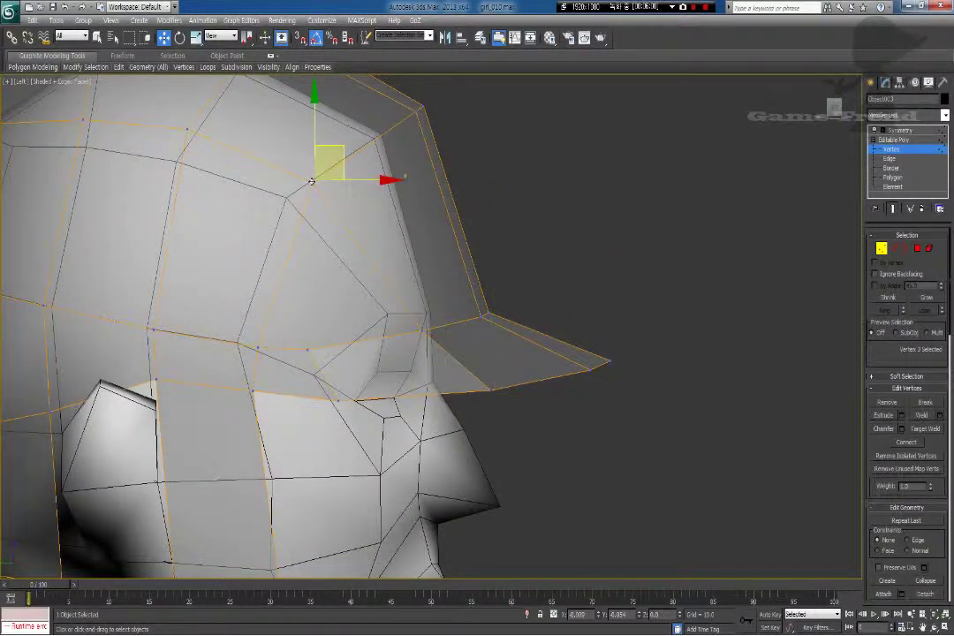
pyautogui.click(257, 347)
pyautogui.click(313, 359)
pyautogui.click(308, 348)
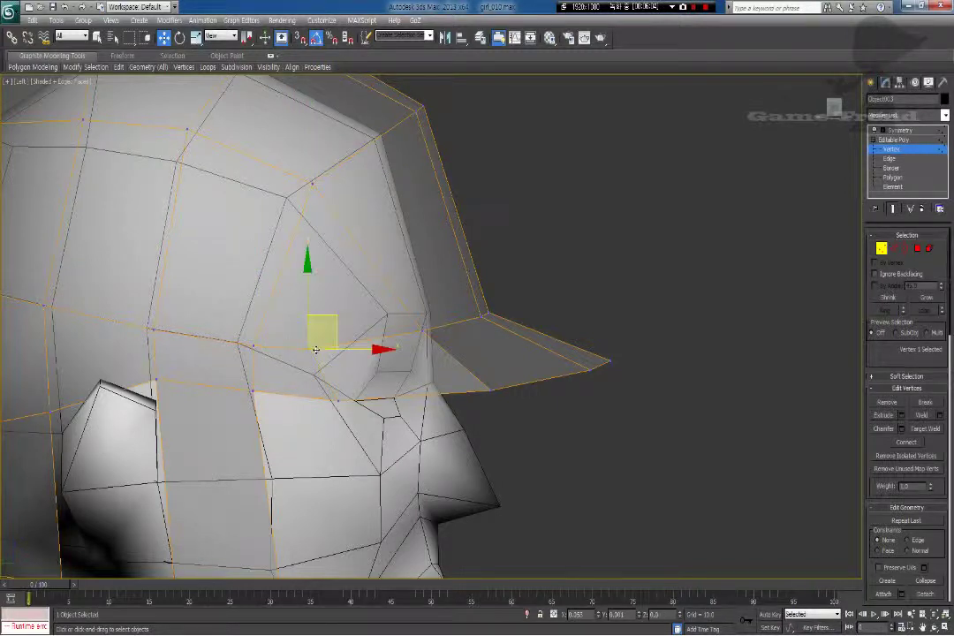
pyautogui.click(321, 357)
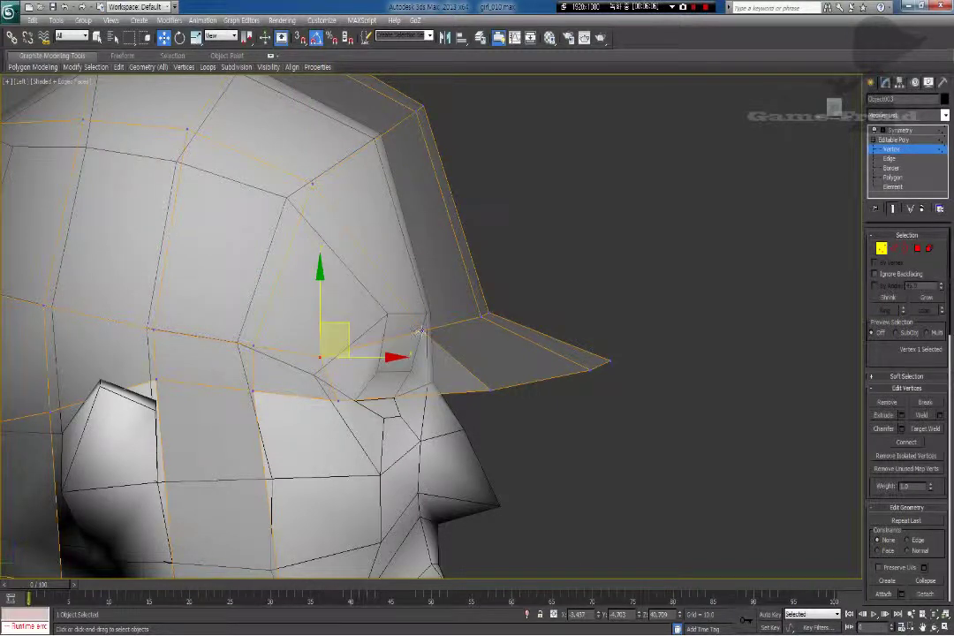
pyautogui.moveTo(420, 333); pyautogui.dragTo(425, 340)
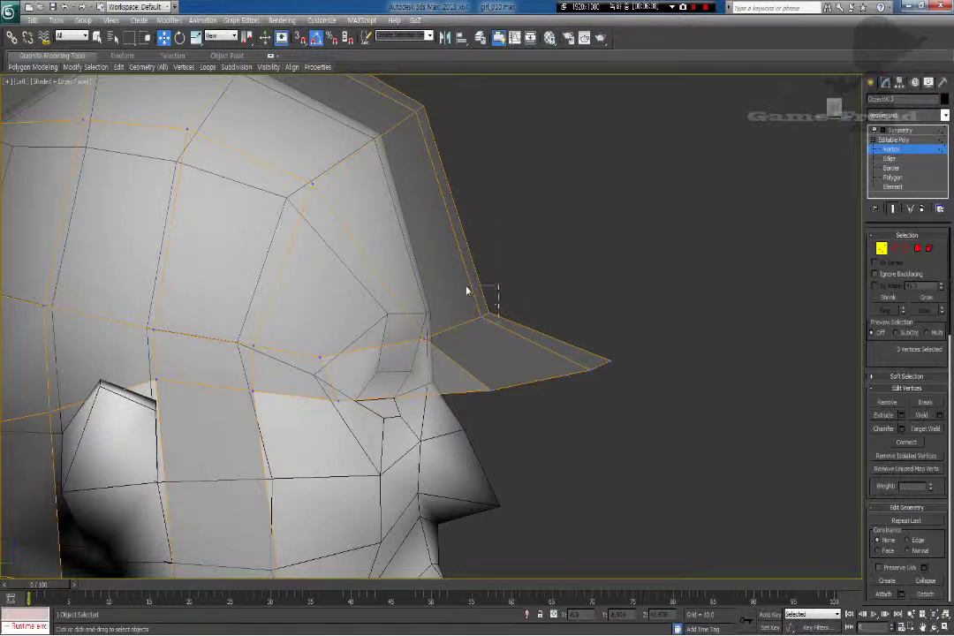
# Step: Raise the front centre hairline vertices slightly, offset the one beside the centre back, and adjust the front profile
pyautogui.moveTo(466, 288); pyautogui.dragTo(519, 274)
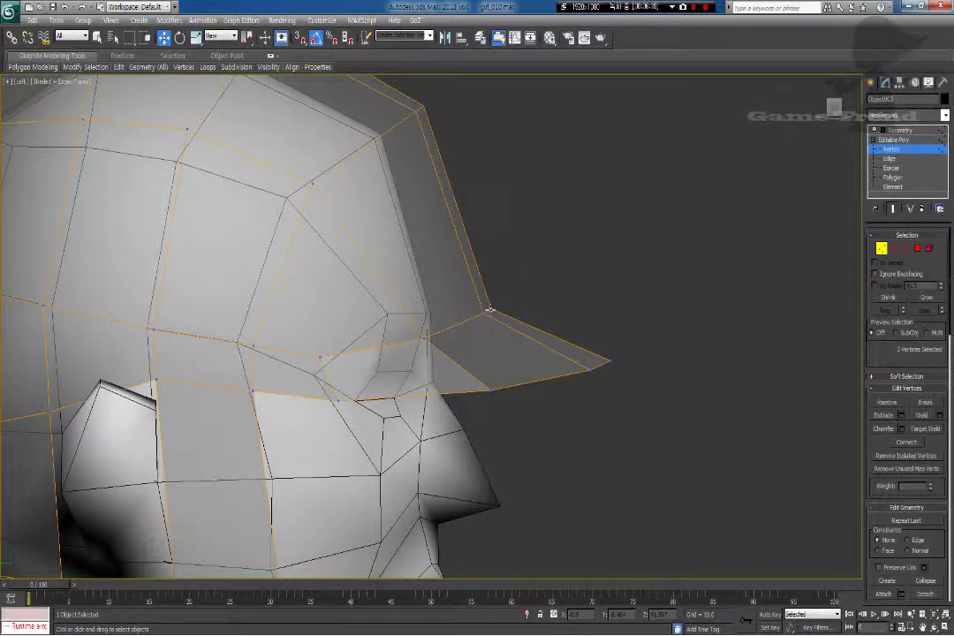
pyautogui.moveTo(489, 309); pyautogui.dragTo(482, 314)
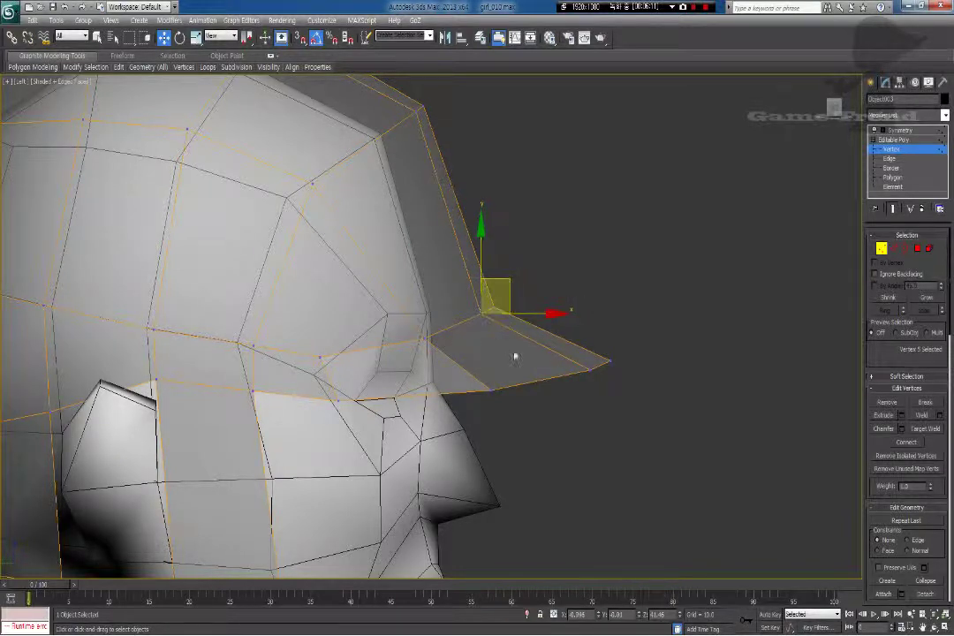
pyautogui.moveTo(515, 358); pyautogui.dragTo(501, 282)
pyautogui.moveTo(432, 112); pyautogui.dragTo(478, 226, button='middle')
pyautogui.moveTo(483, 236); pyautogui.dragTo(480, 197)
pyautogui.scroll(-4, 468, 214)
pyautogui.moveTo(448, 250); pyautogui.dragTo(449, 201, button='middle')
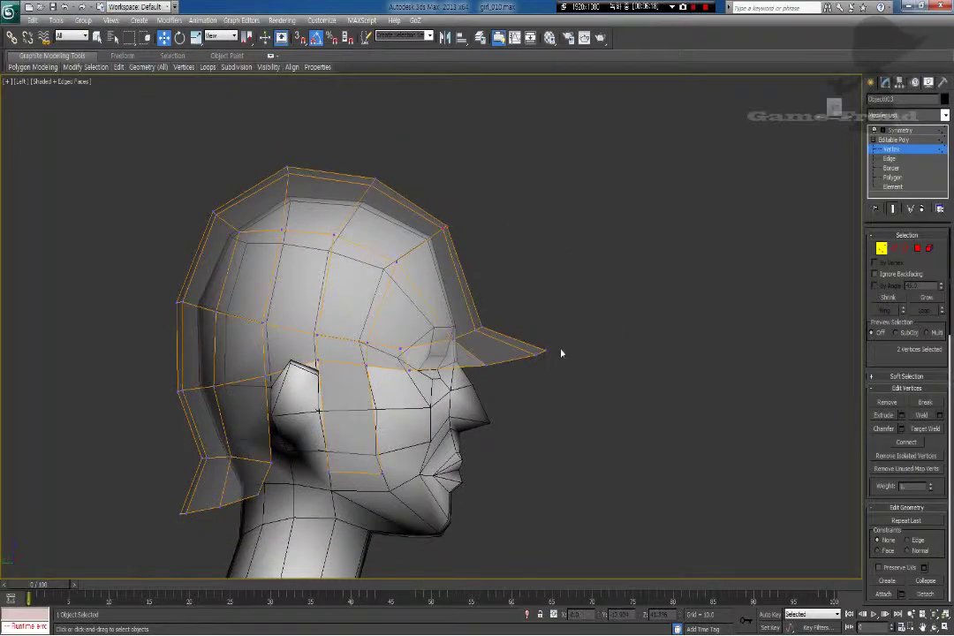
# Step: Switch to the Perspective view with see-through display off, and move the fringe's outer temple vertex outward along X
pyautogui.moveTo(561, 353); pyautogui.dragTo(615, 333, button='middle')
pyautogui.press('p')
pyautogui.hotkey('alt', 'x')
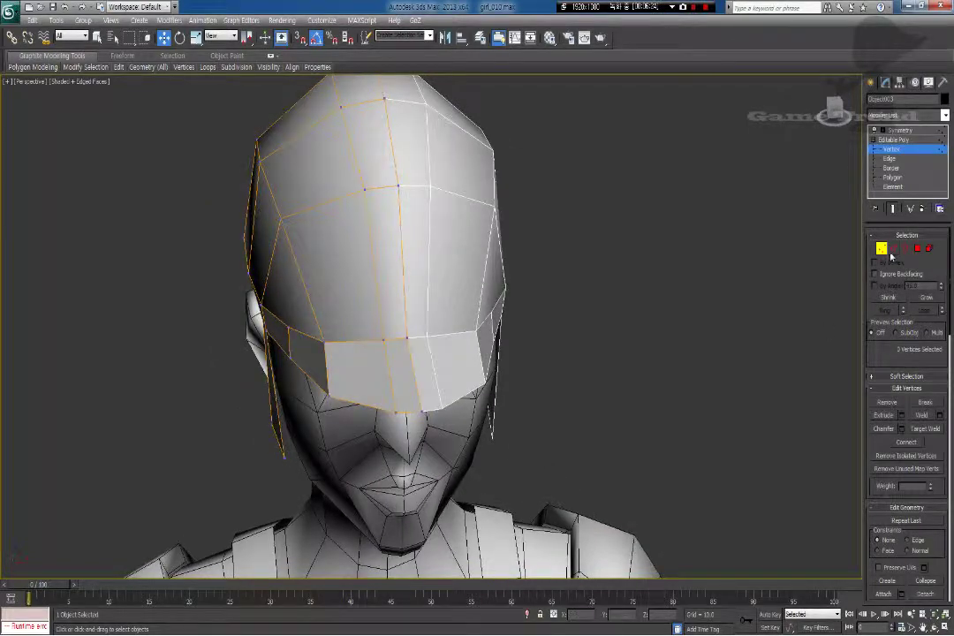
pyautogui.click(288, 356)
pyautogui.moveTo(335, 355); pyautogui.dragTo(316, 354)
pyautogui.keyDown('alt'); pyautogui.moveTo(316, 355); pyautogui.dragTo(422, 367, button='middle'); pyautogui.keyUp('alt')
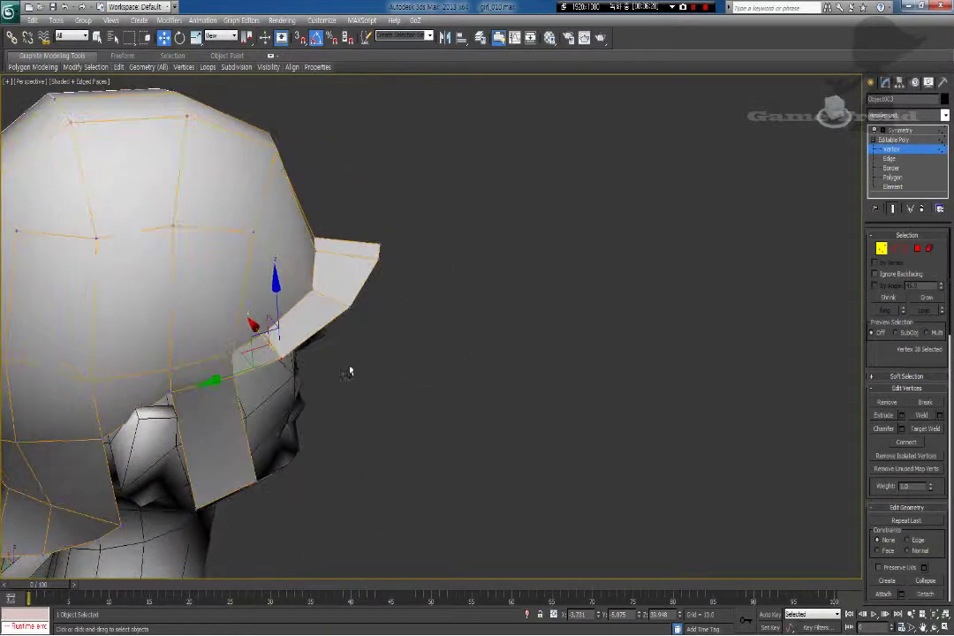
# Step: Move the temple hairline vertex above the fringe slightly outward along X, away from the face
pyautogui.keyDown('alt'); pyautogui.moveTo(285, 372); pyautogui.dragTo(183, 359, button='middle'); pyautogui.keyUp('alt')
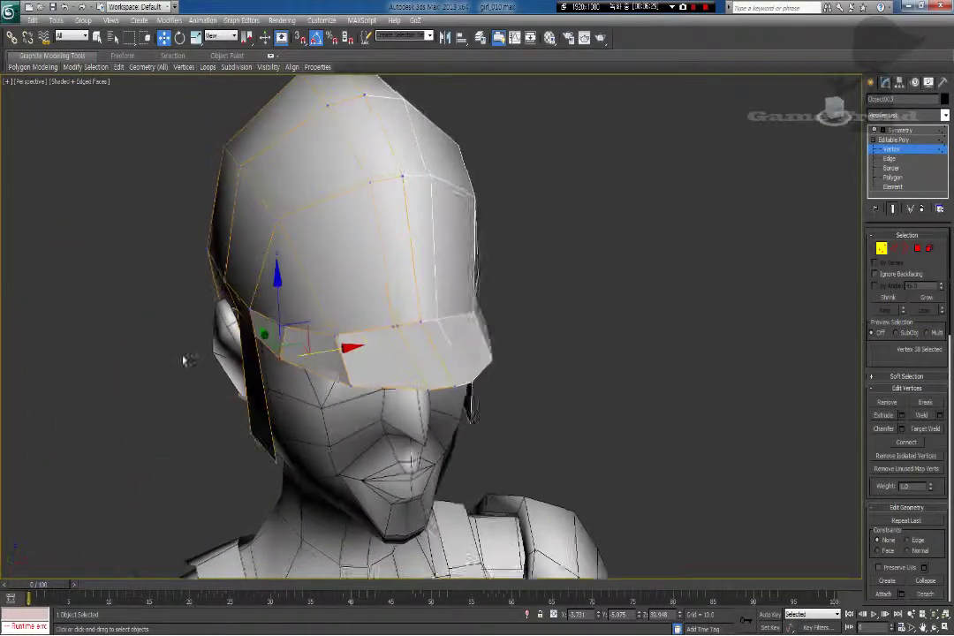
pyautogui.click(282, 325)
pyautogui.keyDown('alt'); pyautogui.moveTo(283, 325); pyautogui.dragTo(237, 341, button='middle'); pyautogui.keyUp('alt')
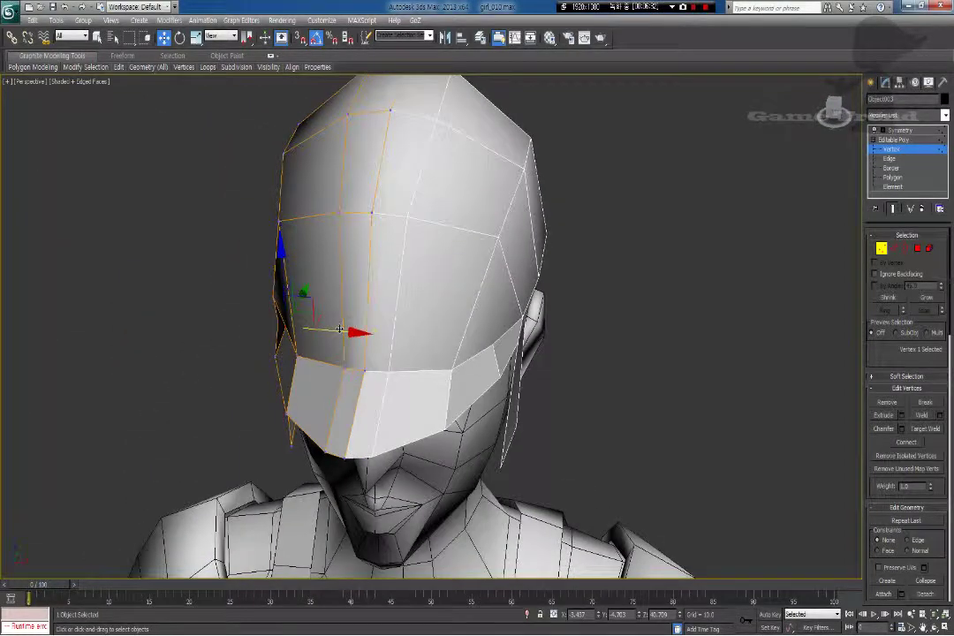
pyautogui.moveTo(336, 333); pyautogui.dragTo(331, 332)
# Step: In the Top view, widen the fringe by moving its three side outer vertices and the hairline vertex beside the centre outward
pyautogui.keyDown('alt'); pyautogui.moveTo(332, 331); pyautogui.dragTo(345, 384, button='middle'); pyautogui.keyUp('alt')
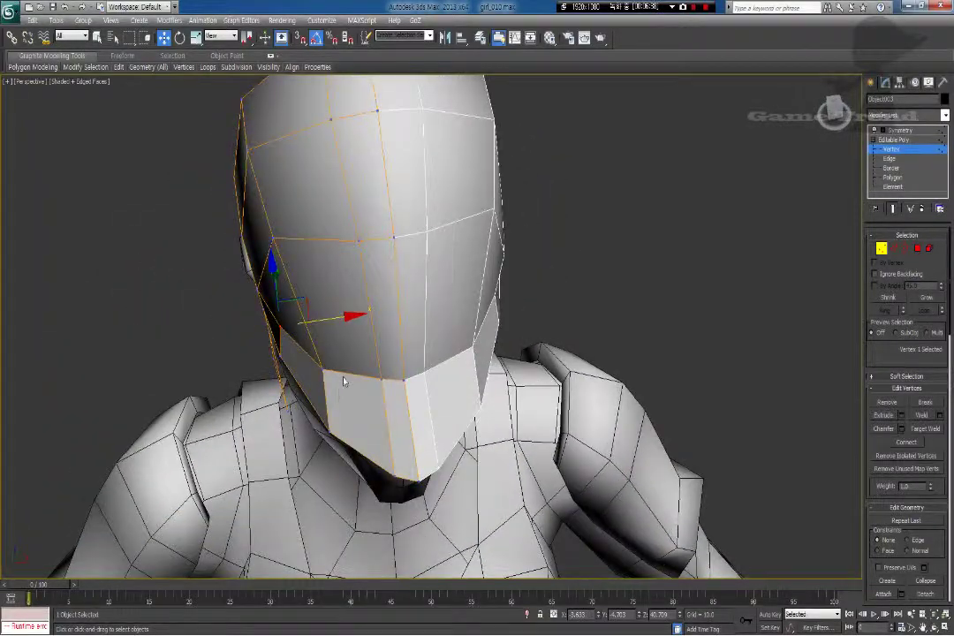
pyautogui.press('t')
pyautogui.scroll(5, 419, 332)
pyautogui.scroll(10, 419, 331)
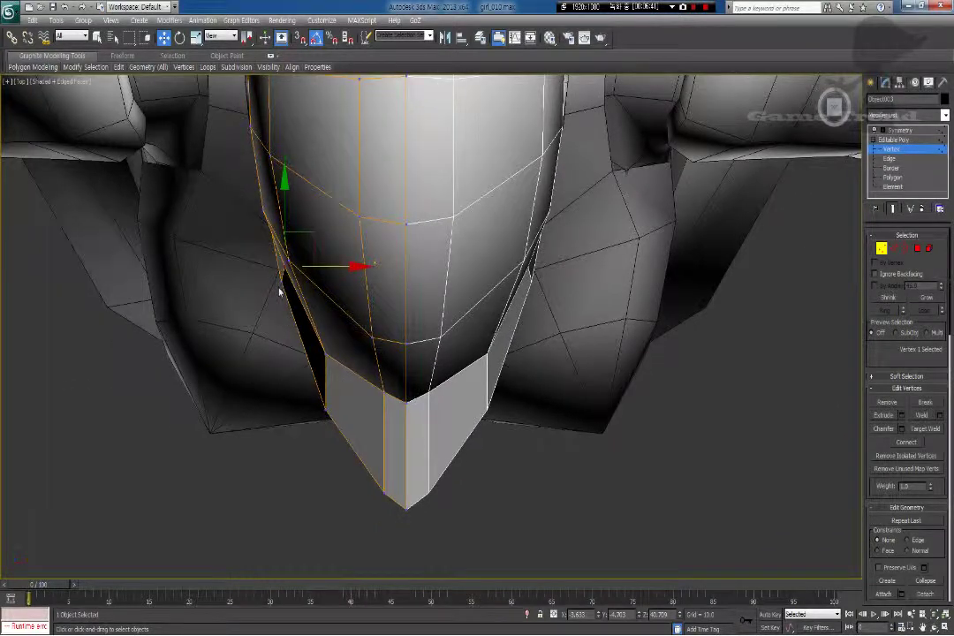
pyautogui.click(280, 280)
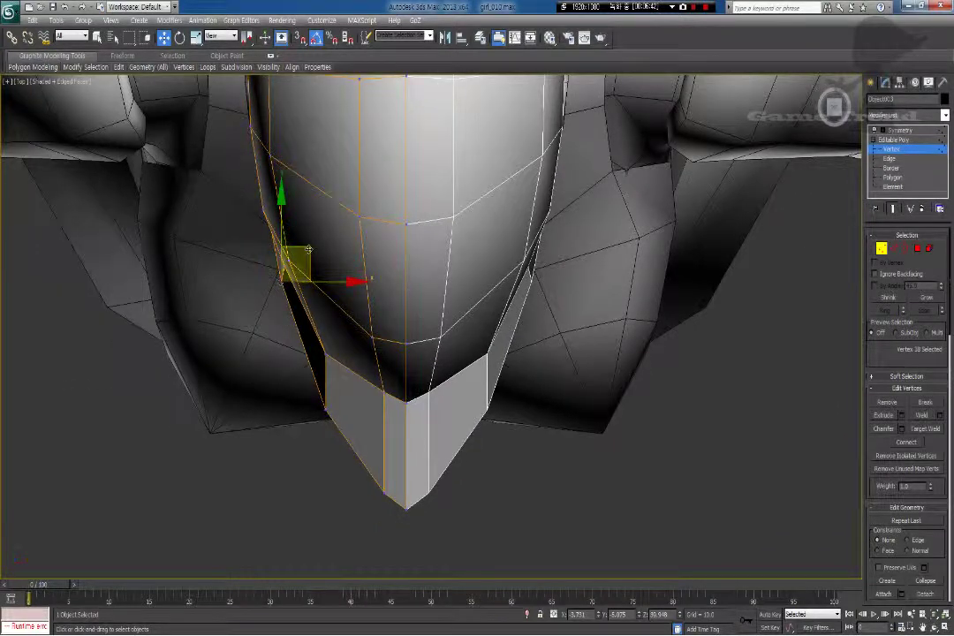
pyautogui.moveTo(308, 249); pyautogui.dragTo(305, 249)
pyautogui.moveTo(326, 411); pyautogui.dragTo(303, 403)
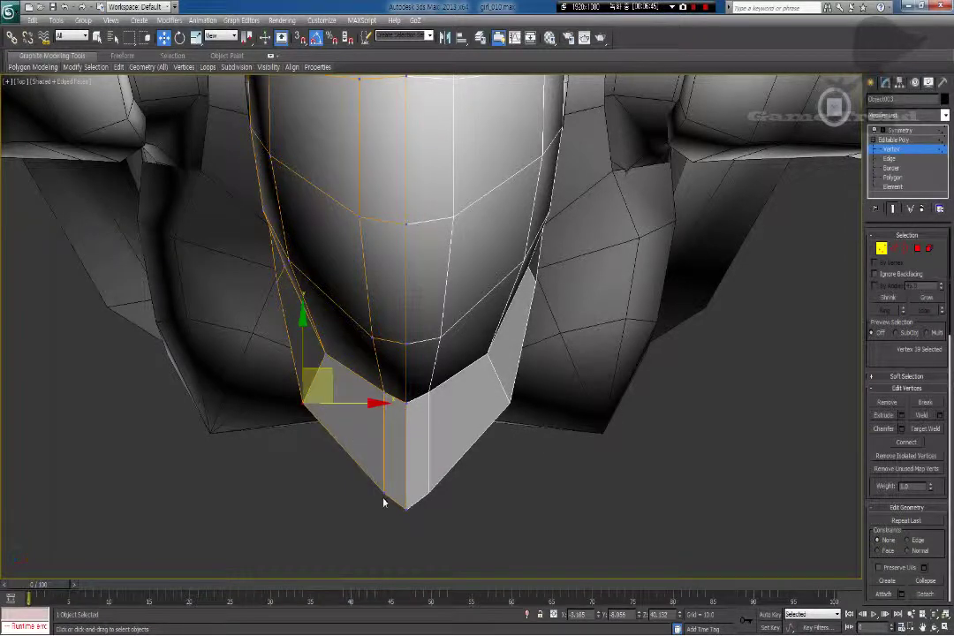
pyautogui.moveTo(383, 493); pyautogui.dragTo(361, 482)
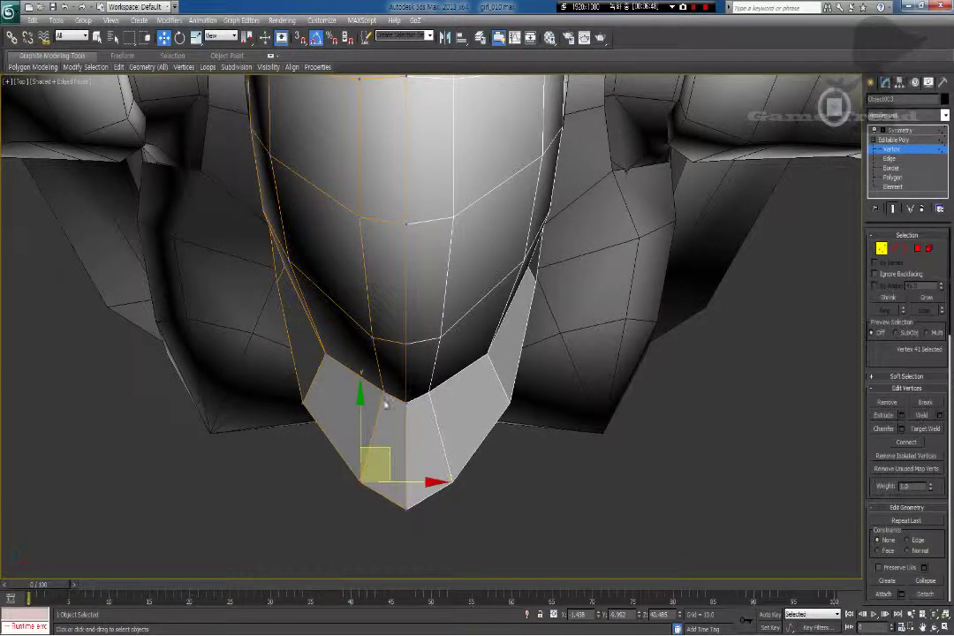
pyautogui.click(381, 393)
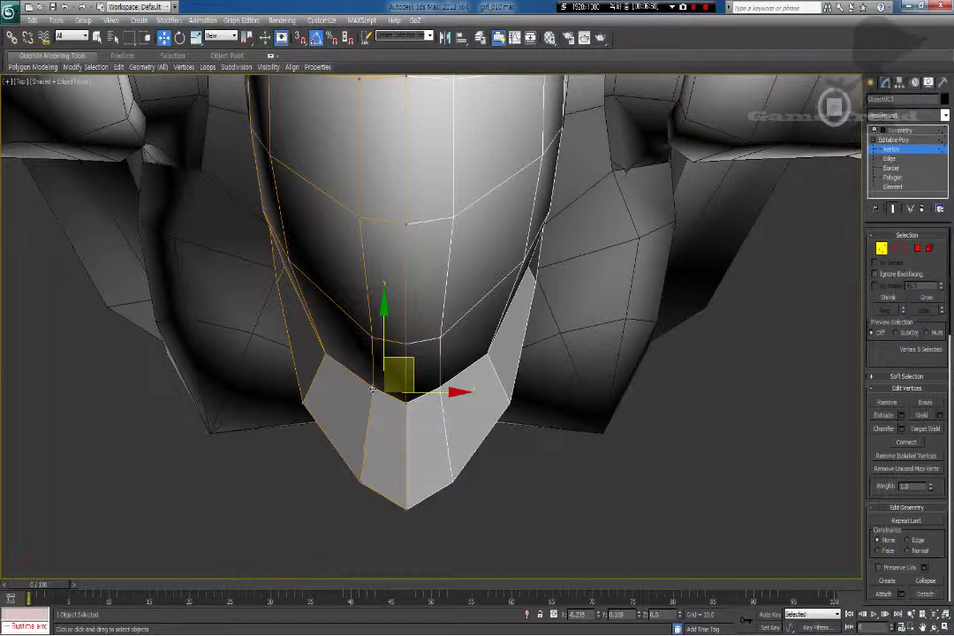
pyautogui.moveTo(373, 388); pyautogui.dragTo(372, 389)
# Step: Shorten the fringe by pulling its centre tip and the two neighbouring outer vertices back toward the head
pyautogui.click(360, 483)
pyautogui.moveTo(361, 483); pyautogui.dragTo(407, 439)
pyautogui.click(407, 509)
pyautogui.moveTo(355, 483); pyautogui.dragTo(351, 460)
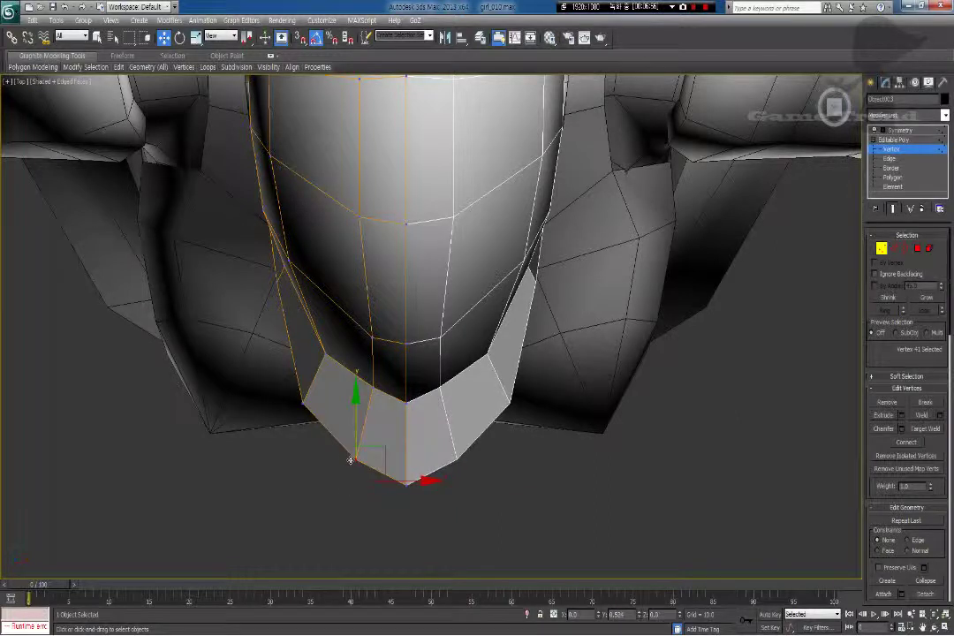
pyautogui.moveTo(300, 404); pyautogui.dragTo(297, 385)
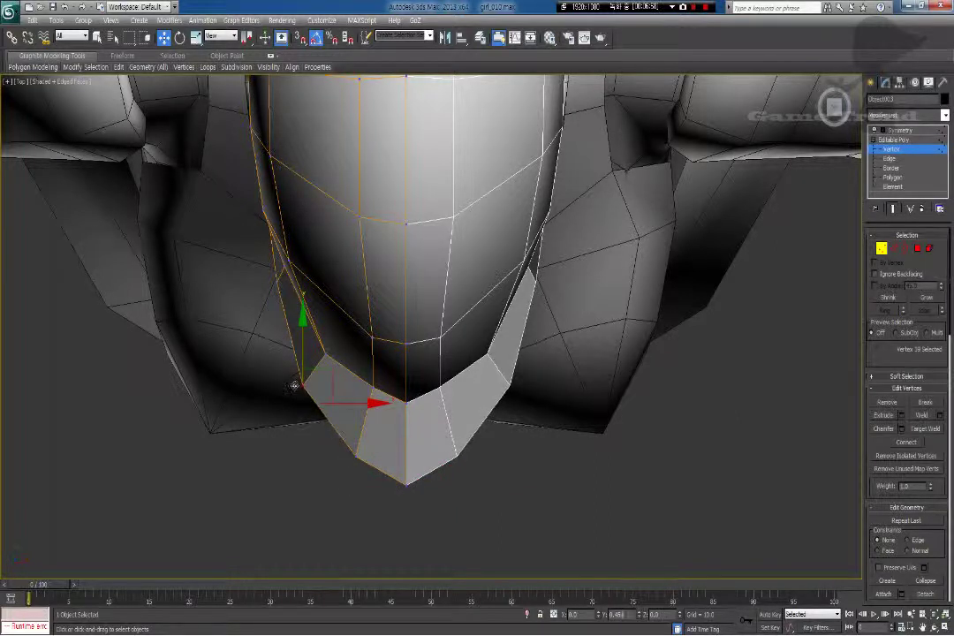
# Step: Nudge the fringe's rear outer vertex and the adjacent outer corner vertex to smooth the curve, and clear the selection
pyautogui.click(276, 281)
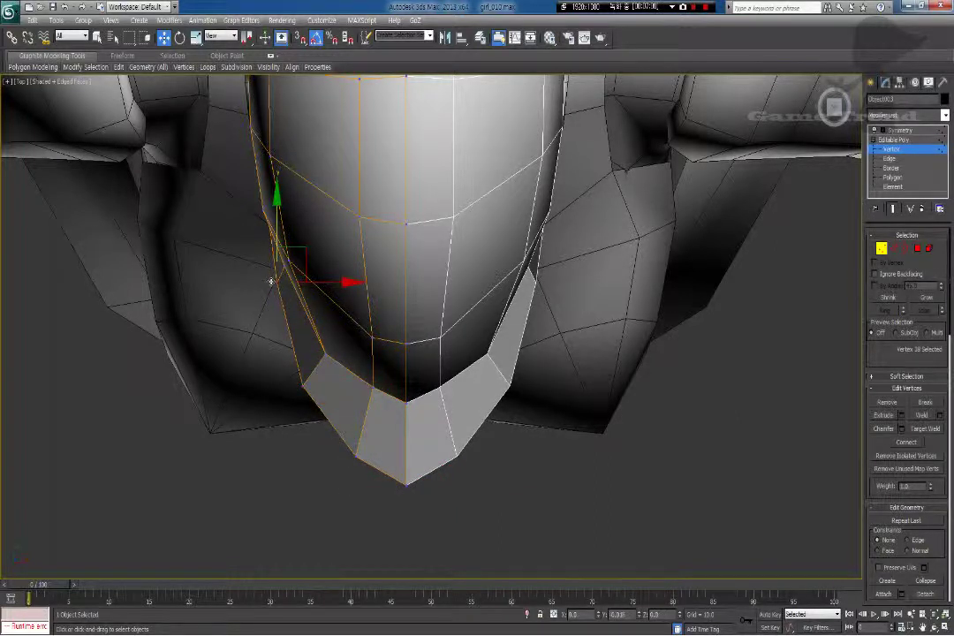
pyautogui.moveTo(304, 248); pyautogui.dragTo(303, 248)
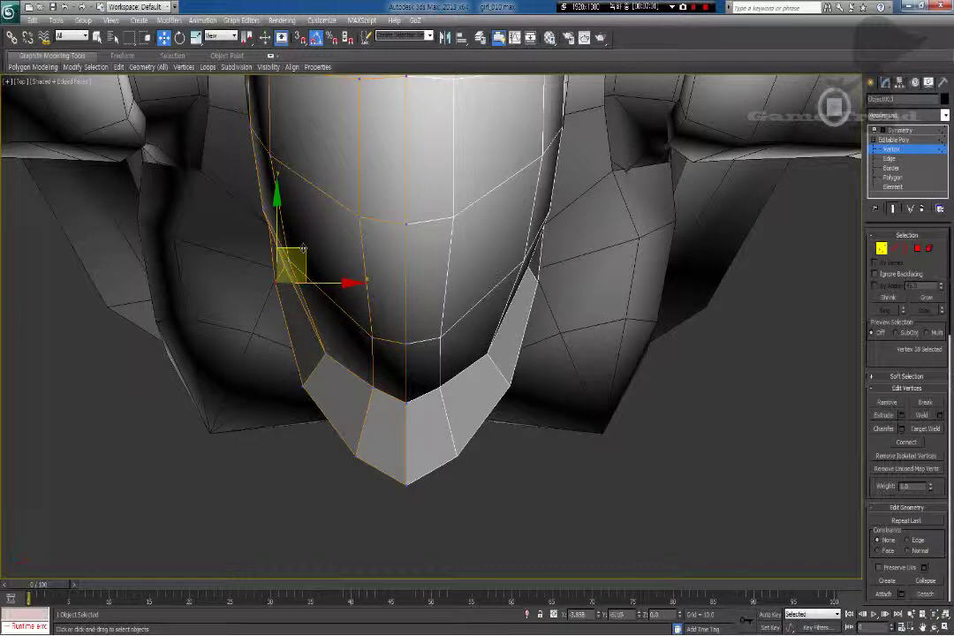
pyautogui.click(303, 385)
pyautogui.moveTo(330, 354); pyautogui.dragTo(327, 354)
pyautogui.click(381, 432)
pyautogui.moveTo(381, 433); pyautogui.dragTo(336, 425, button='middle')
pyautogui.scroll(-3, 337, 424)
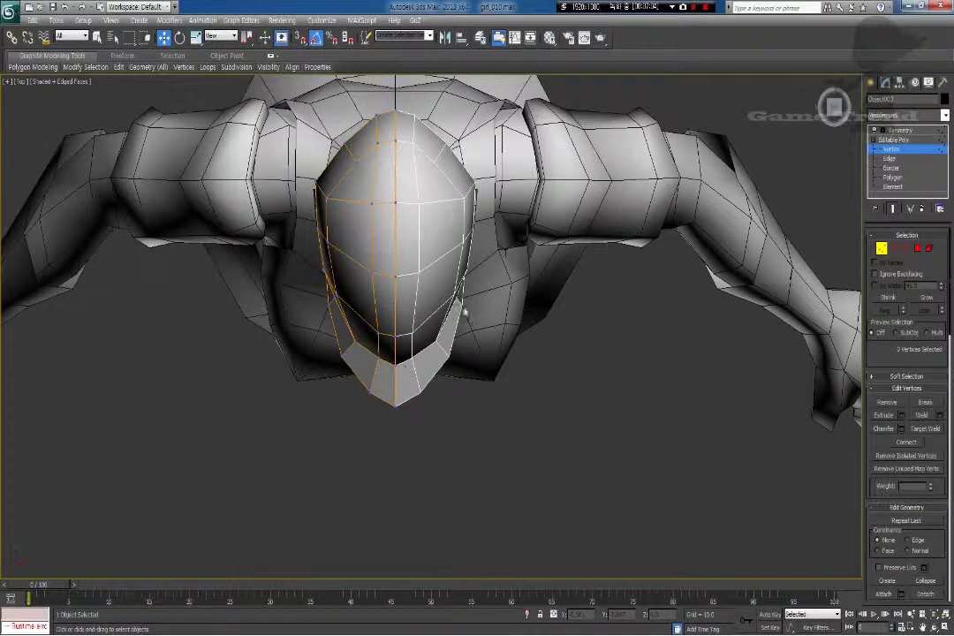
# Step: Connect the ring of edges running up the sideburn and over the cap to the crown, adding a vertical edge loop
pyautogui.click(898, 131)
pyautogui.moveTo(609, 307); pyautogui.dragTo(594, 336, button='middle')
pyautogui.press('p')
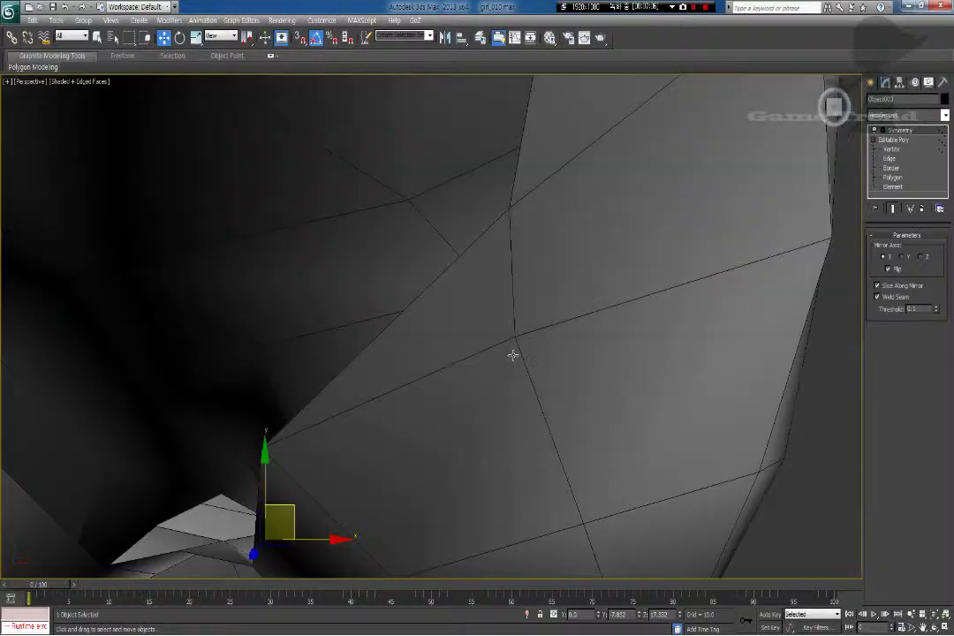
pyautogui.keyDown('alt'); pyautogui.moveTo(452, 403); pyautogui.dragTo(447, 331, button='middle'); pyautogui.keyUp('alt')
pyautogui.scroll(-10, 461, 388)
pyautogui.scroll(5, 433, 357)
pyautogui.scroll(5, 411, 330)
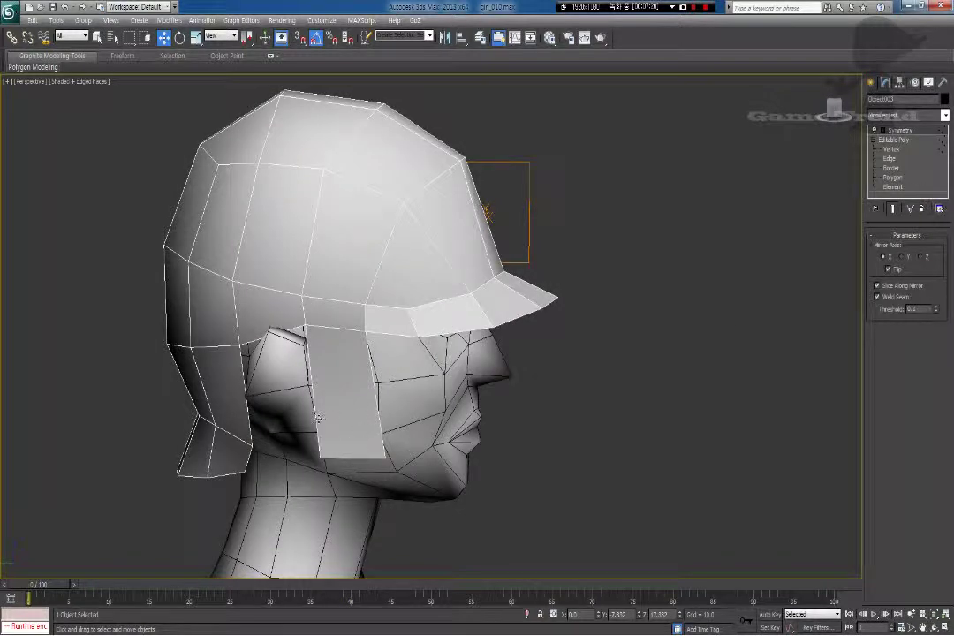
pyautogui.click(890, 159)
pyautogui.click(342, 329)
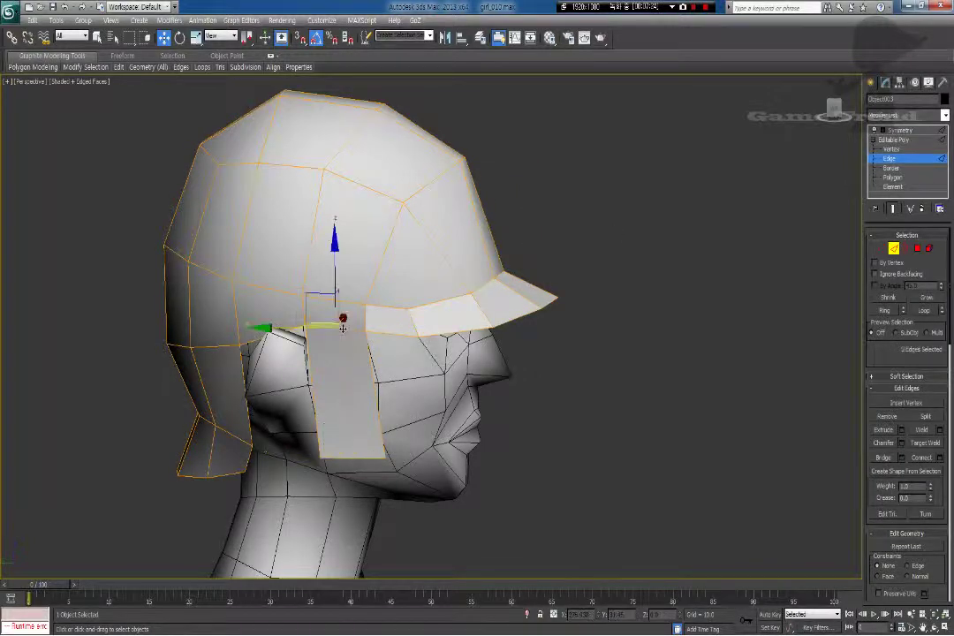
pyautogui.keyDown('alt'); pyautogui.moveTo(389, 303); pyautogui.dragTo(349, 337, button='middle'); pyautogui.keyUp('alt')
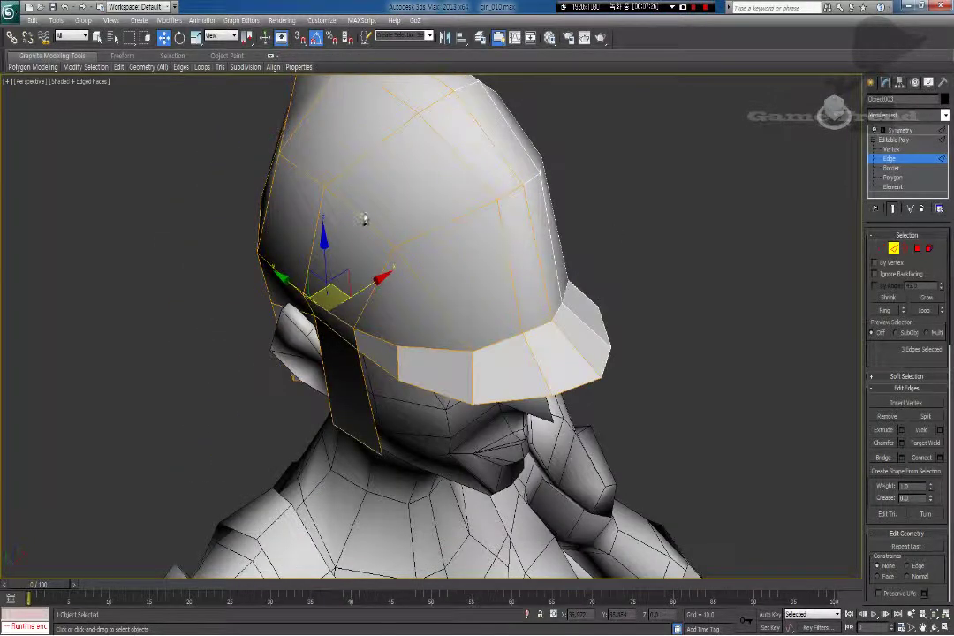
pyautogui.click(359, 214)
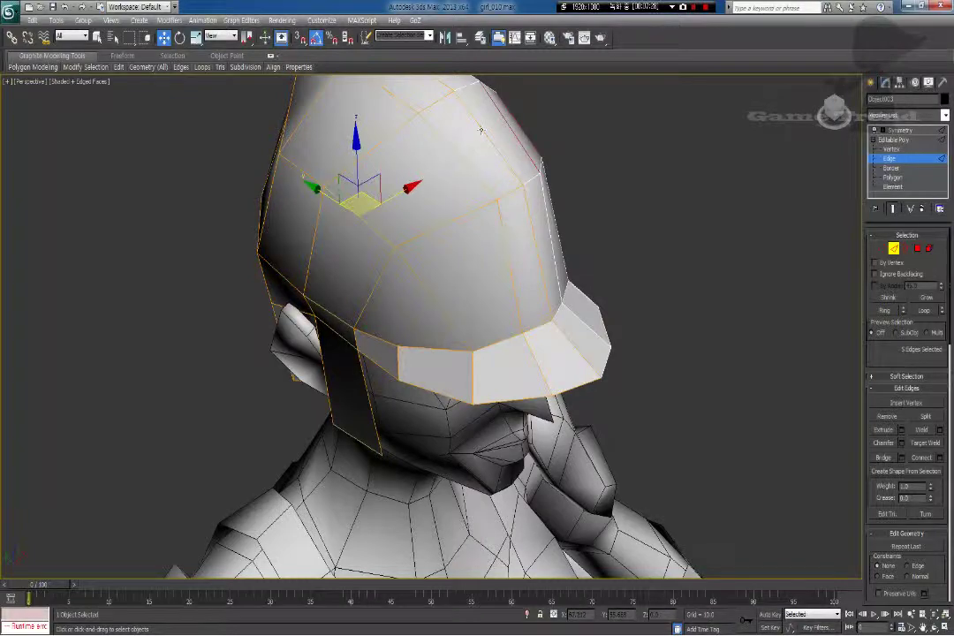
pyautogui.keyDown('alt'); pyautogui.moveTo(480, 130); pyautogui.dragTo(424, 194, button='middle'); pyautogui.keyUp('alt')
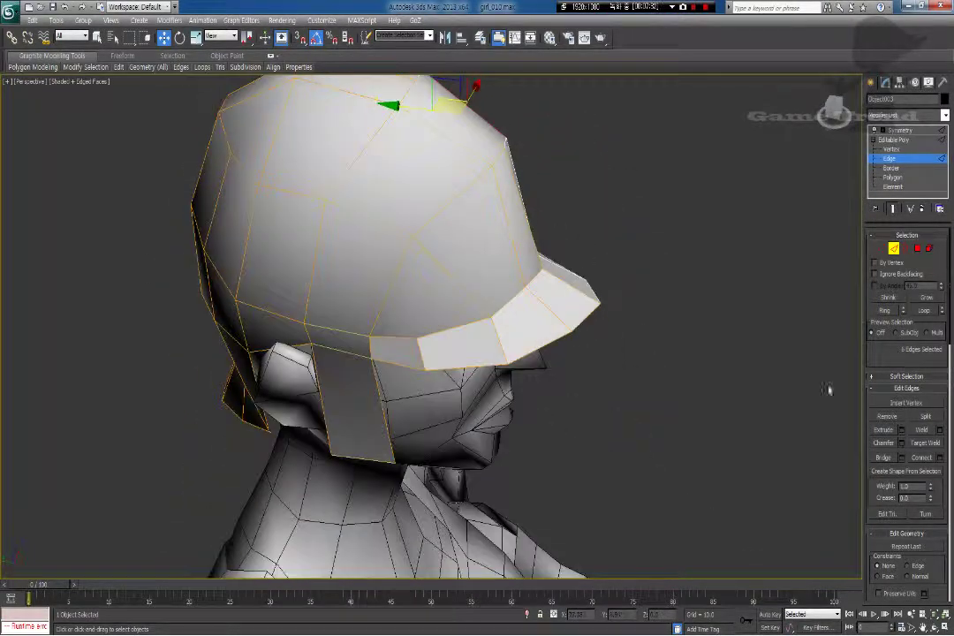
pyautogui.click(928, 459)
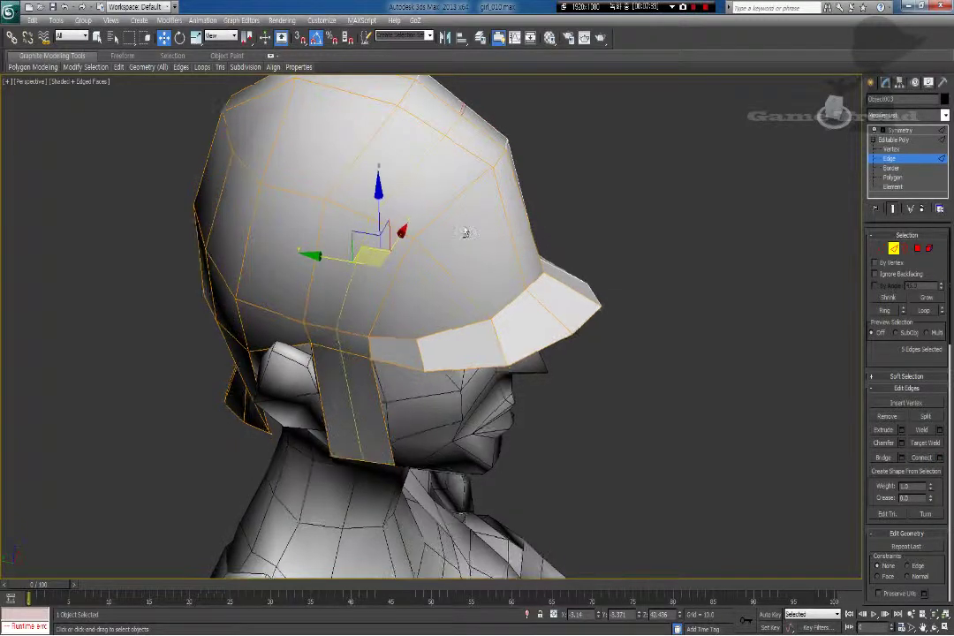
# Step: In the Left view, move the new loop's two crown vertices and its upper side vertex forward and down toward the forehead
pyautogui.keyDown('alt'); pyautogui.moveTo(467, 235); pyautogui.dragTo(458, 206, button='middle'); pyautogui.keyUp('alt')
pyautogui.press('l')
pyautogui.scroll(5, 444, 289)
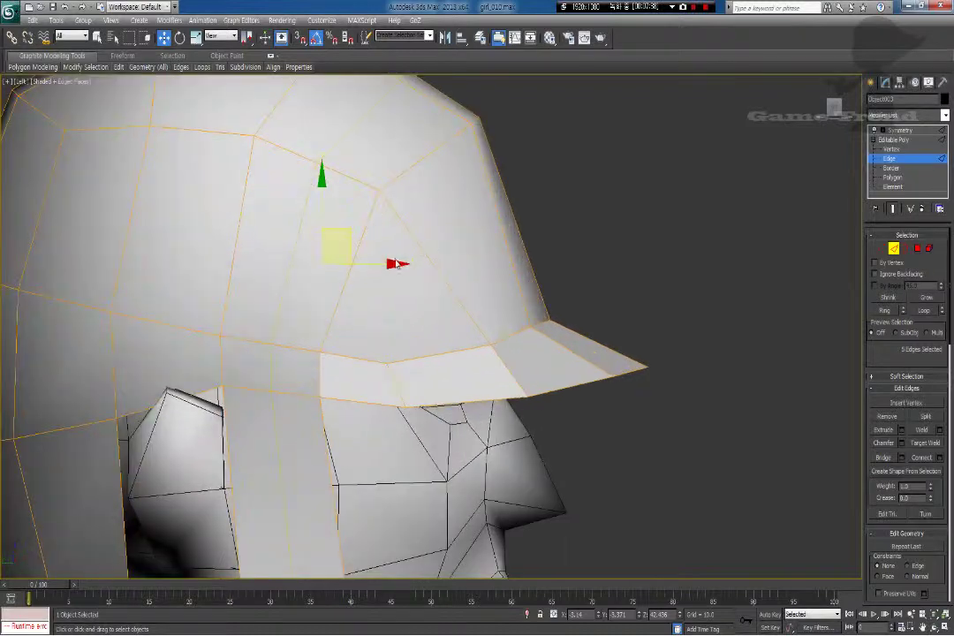
pyautogui.scroll(-3, 444, 289)
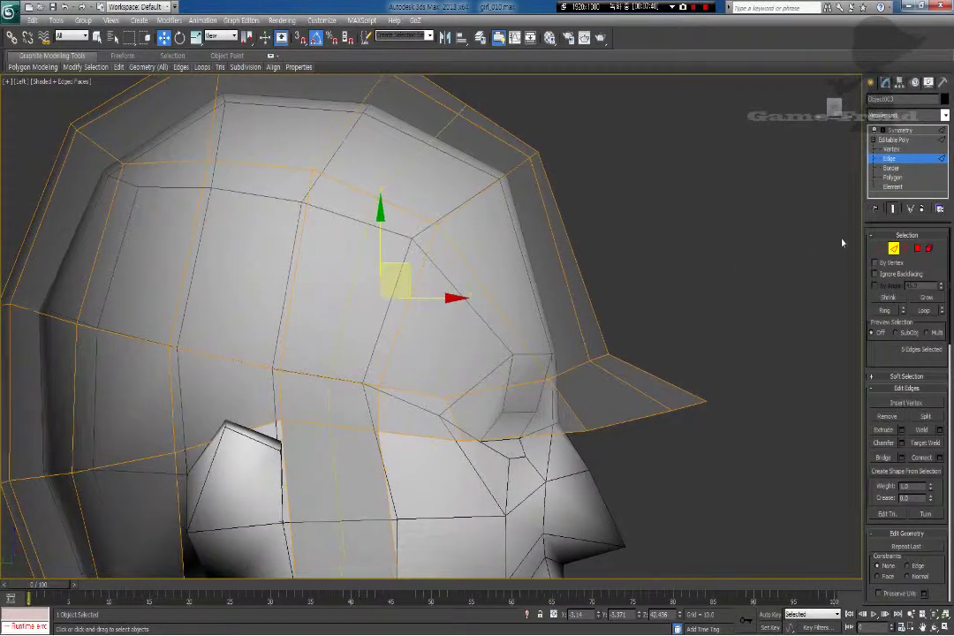
pyautogui.press('1')
pyautogui.moveTo(478, 84); pyautogui.dragTo(453, 119)
pyautogui.moveTo(455, 118); pyautogui.dragTo(455, 176, button='middle')
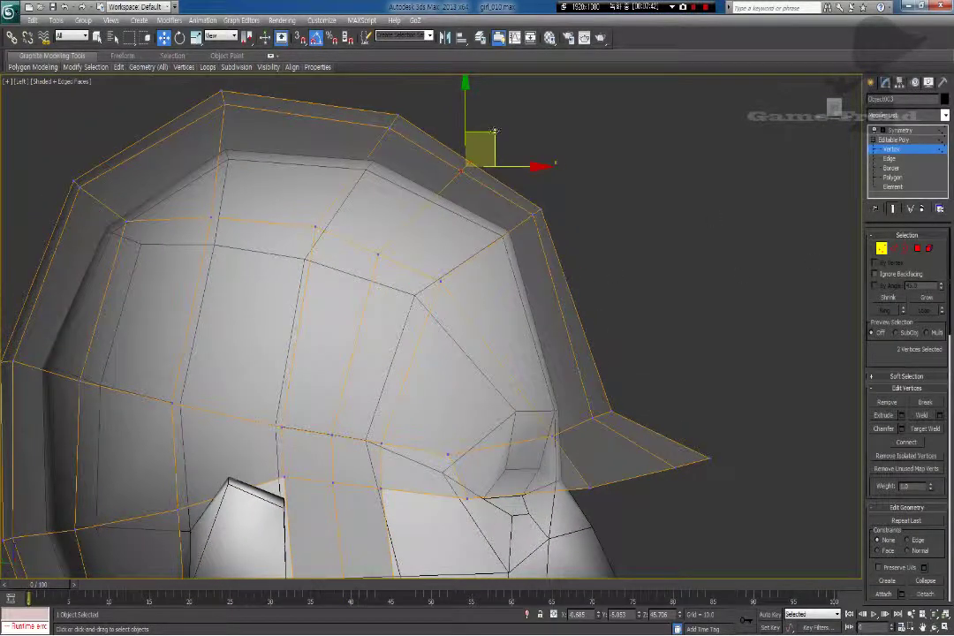
pyautogui.moveTo(493, 138); pyautogui.dragTo(525, 164)
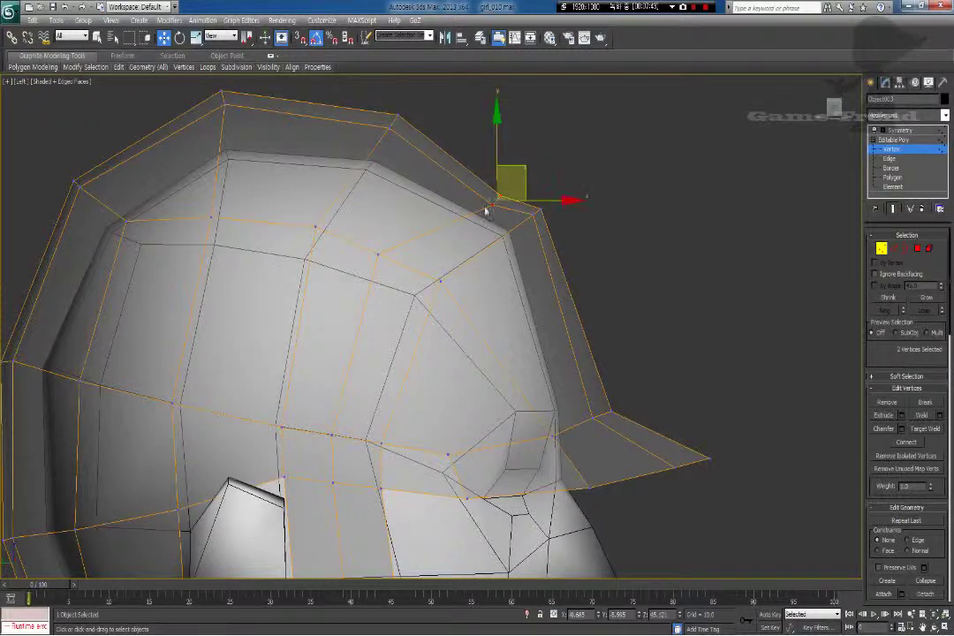
pyautogui.click(377, 258)
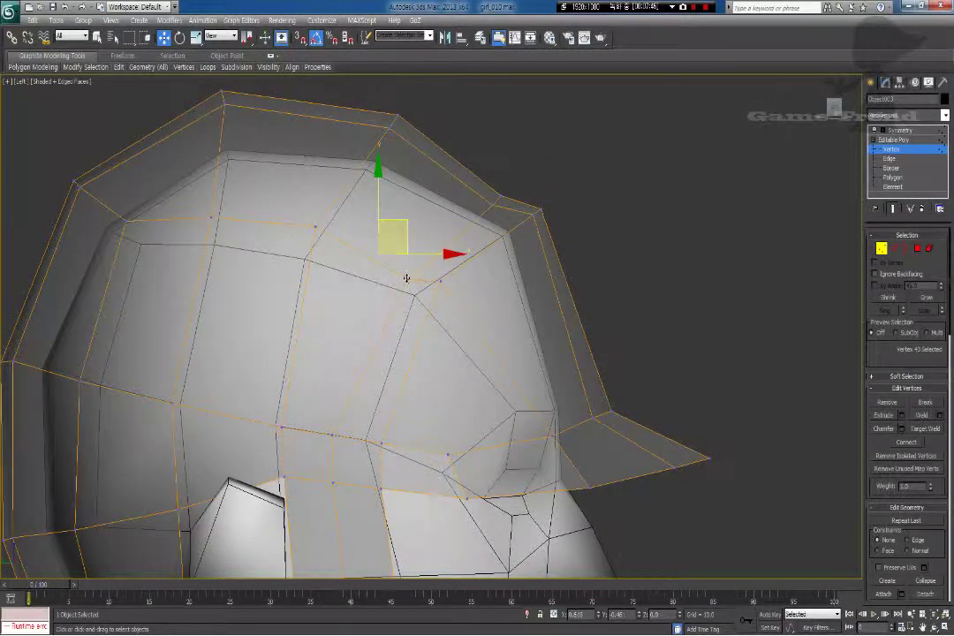
pyautogui.moveTo(406, 279); pyautogui.dragTo(407, 279)
# Step: Raise the front crown vertex above the forehead and nudge the cap's upper side corner vertex slightly back
pyautogui.click(541, 209)
pyautogui.moveTo(570, 175); pyautogui.dragTo(568, 157)
pyautogui.hotkey('ctrl', 'z')
pyautogui.moveTo(525, 183); pyautogui.dragTo(563, 156)
pyautogui.click(491, 204)
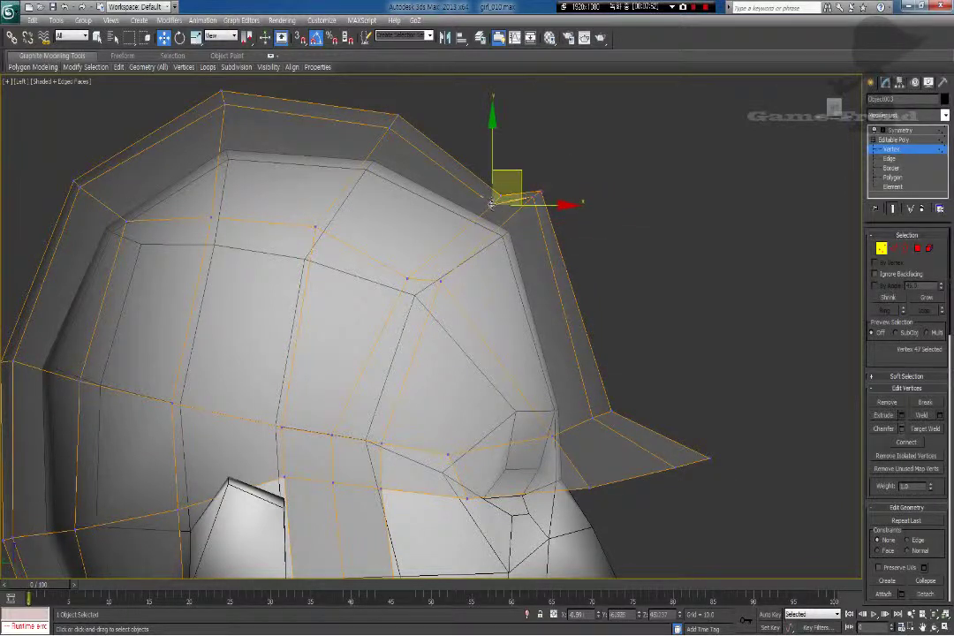
pyautogui.click(440, 281)
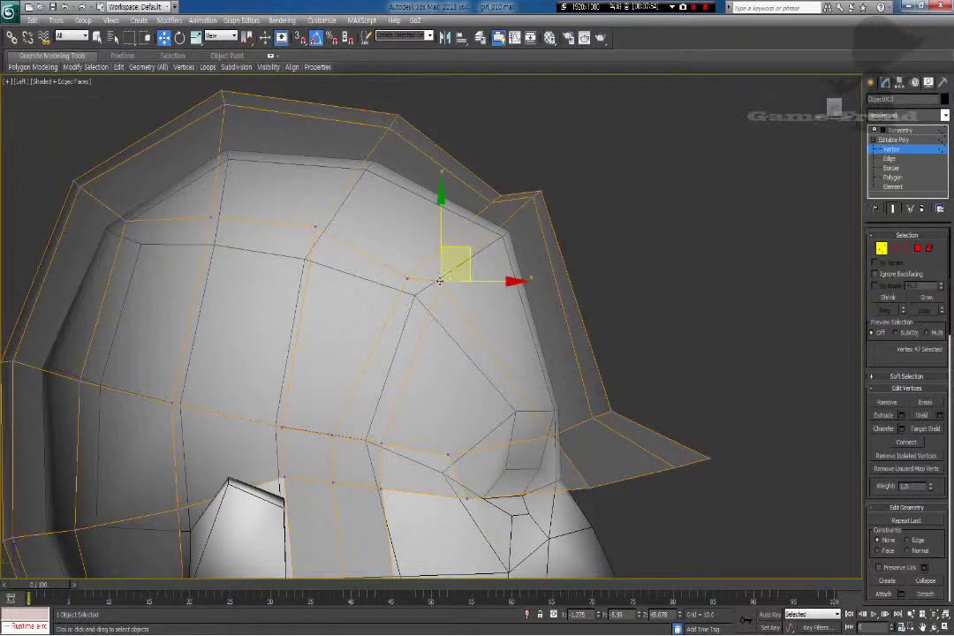
pyautogui.moveTo(434, 278); pyautogui.dragTo(433, 277)
# Step: Shift the new loop's two vertices at the top of the sideburn slightly forward
pyautogui.moveTo(366, 452); pyautogui.dragTo(394, 365, button='middle')
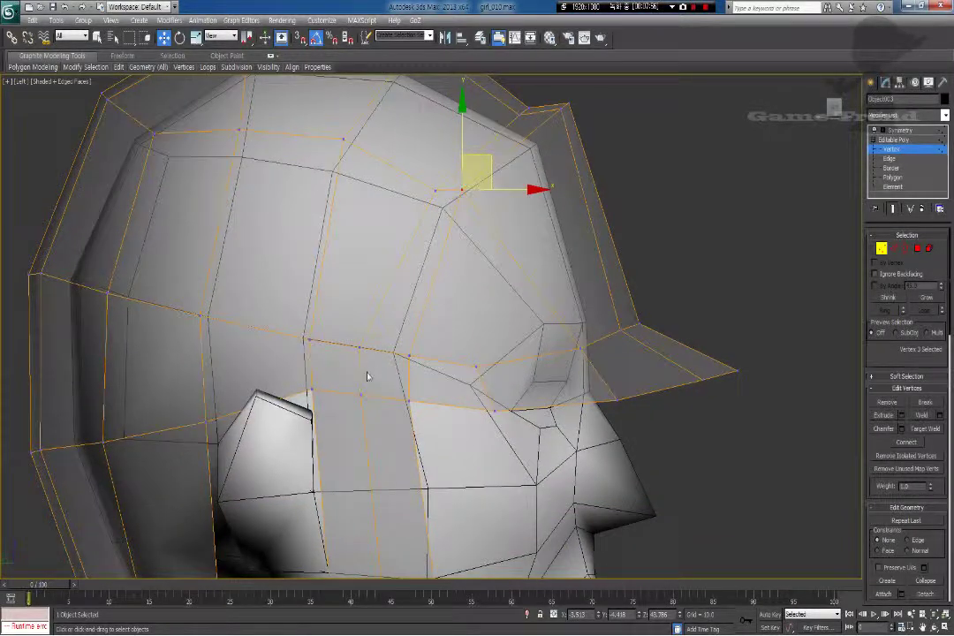
pyautogui.click(374, 348)
pyautogui.moveTo(370, 348); pyautogui.dragTo(379, 350)
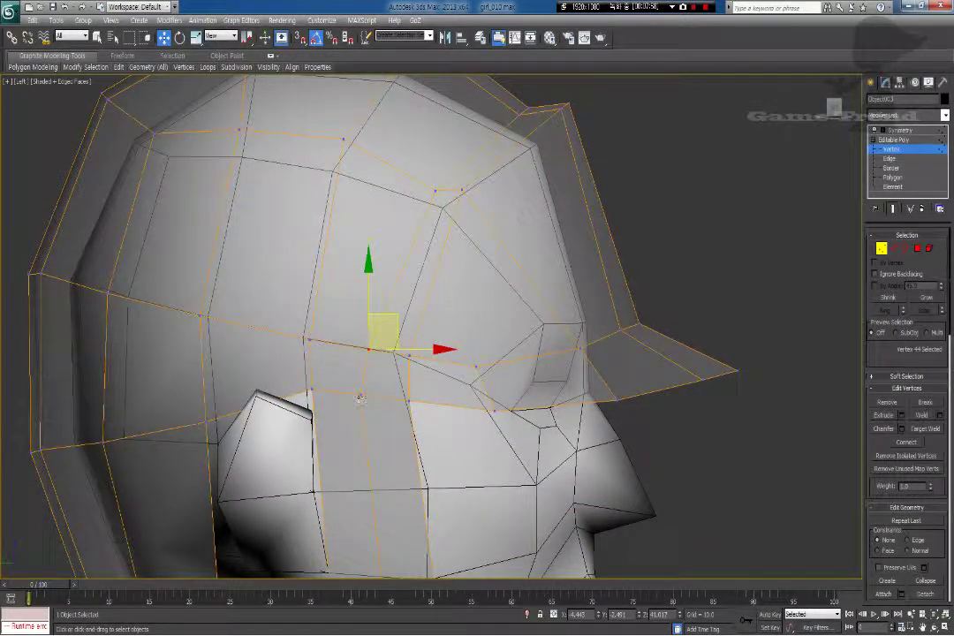
pyautogui.click(363, 395)
pyautogui.moveTo(363, 395); pyautogui.dragTo(367, 395)
# Step: Taper the sideburn to a point by raising its two lower corner vertices above the middle one
pyautogui.moveTo(406, 447); pyautogui.dragTo(402, 254, button='middle')
pyautogui.click(435, 424)
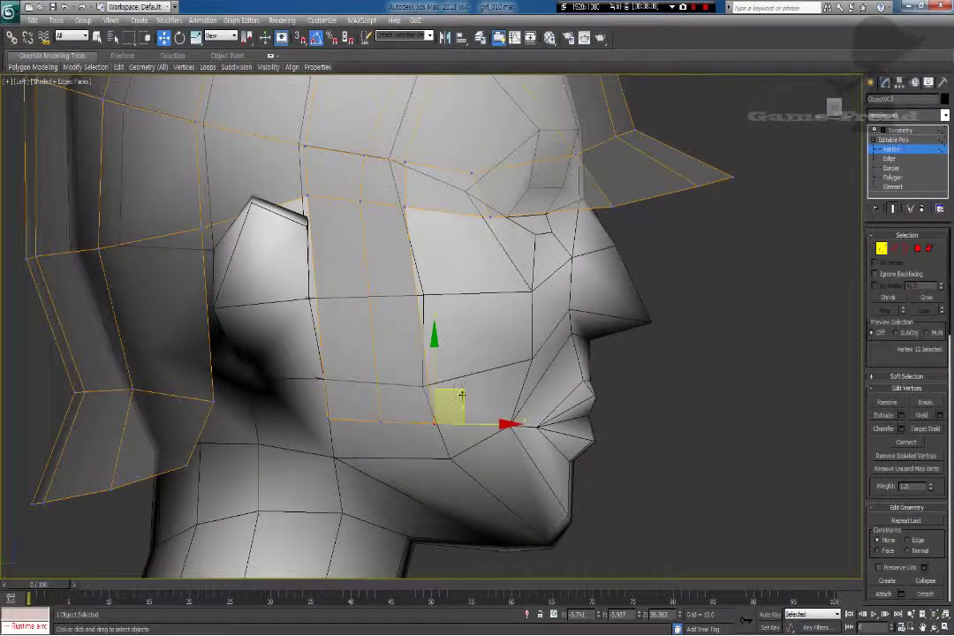
pyautogui.moveTo(461, 394); pyautogui.dragTo(442, 339)
pyautogui.moveTo(327, 419); pyautogui.dragTo(325, 371)
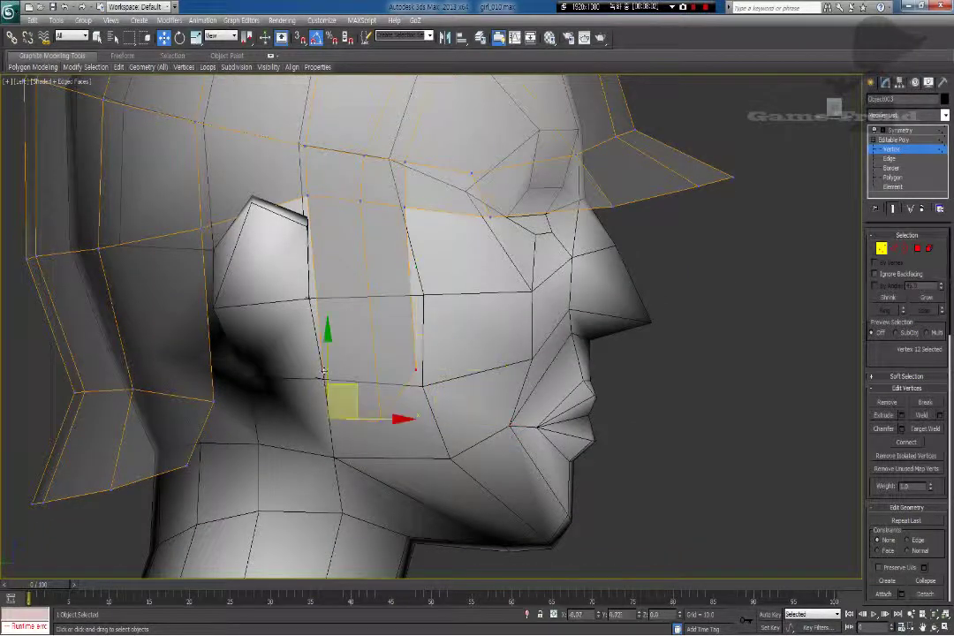
pyautogui.click(321, 377)
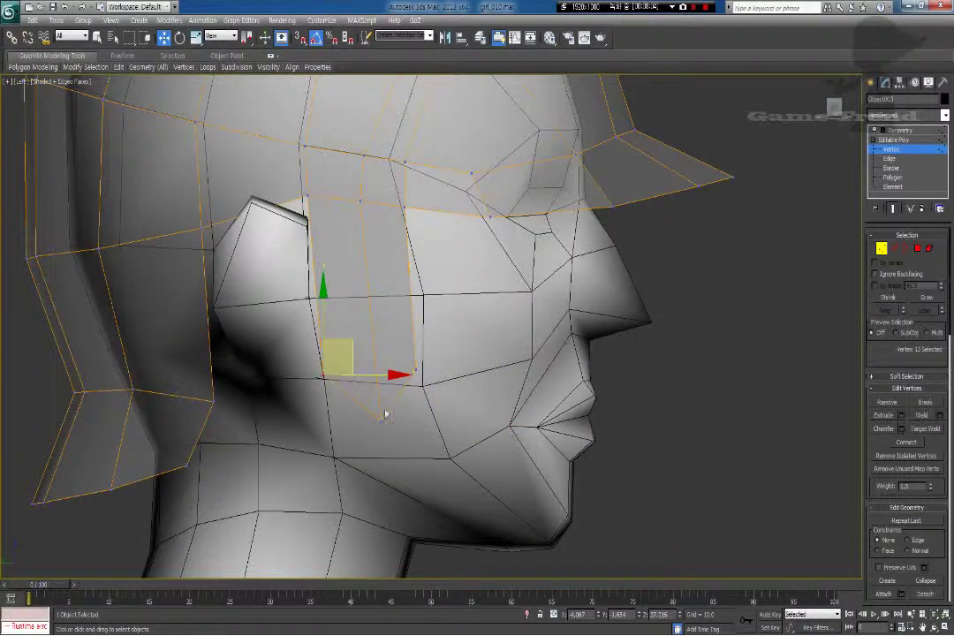
pyautogui.moveTo(414, 369); pyautogui.dragTo(412, 371)
# Step: Nudge the loop vertex above the sideburn forward, the sideburn's front top vertex back and up, and the temple vertex above it down
pyautogui.moveTo(396, 151); pyautogui.dragTo(391, 245, button='middle')
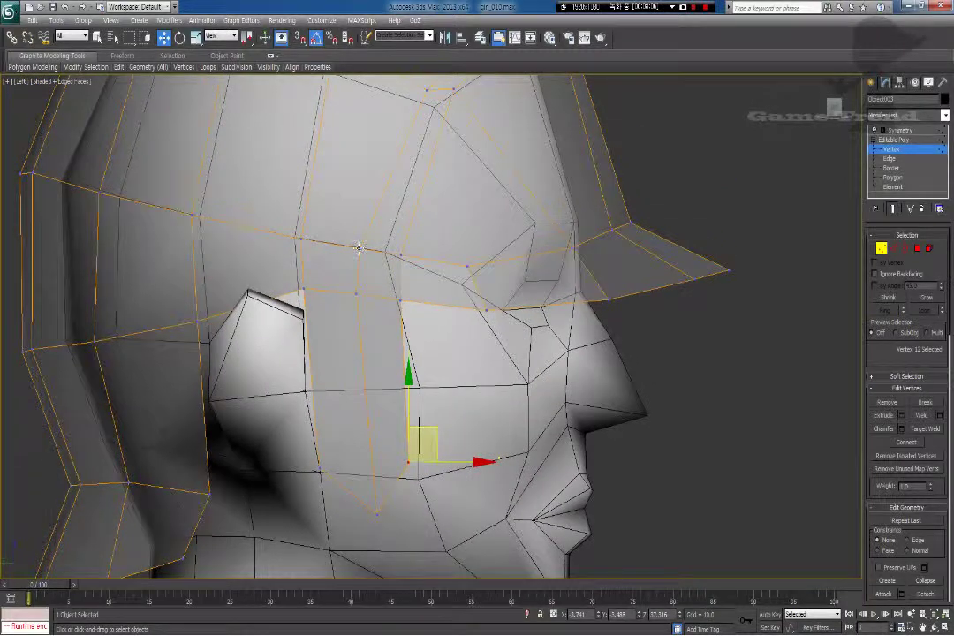
pyautogui.moveTo(359, 249); pyautogui.dragTo(355, 293)
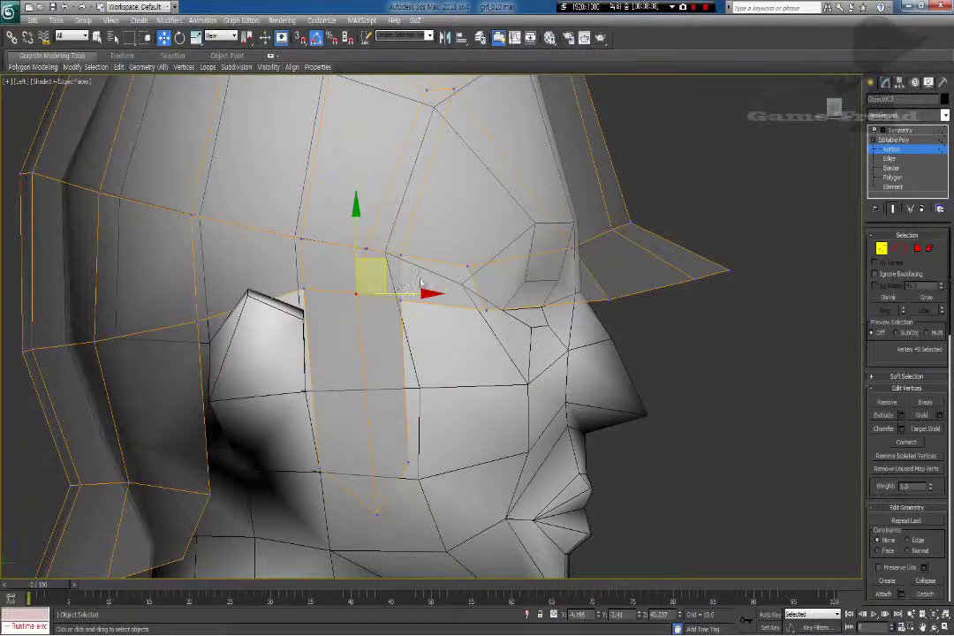
pyautogui.click(416, 309)
pyautogui.click(403, 305)
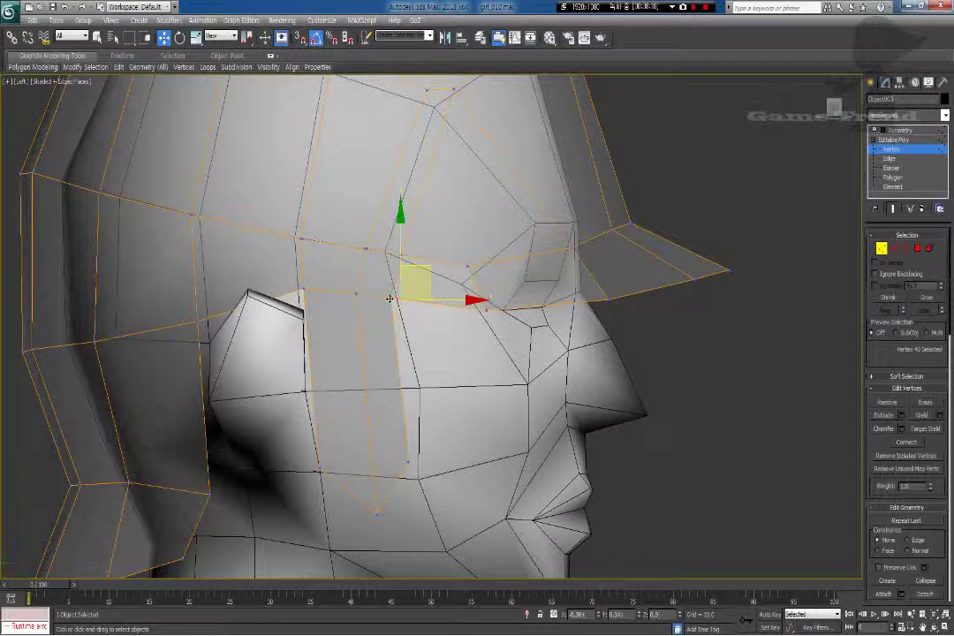
pyautogui.click(400, 254)
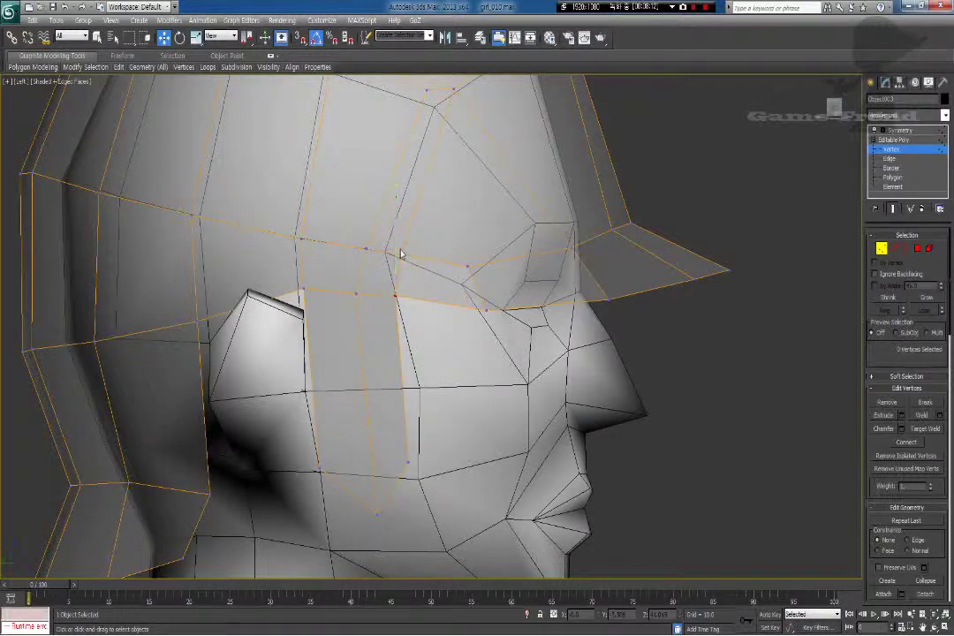
pyautogui.click(400, 257)
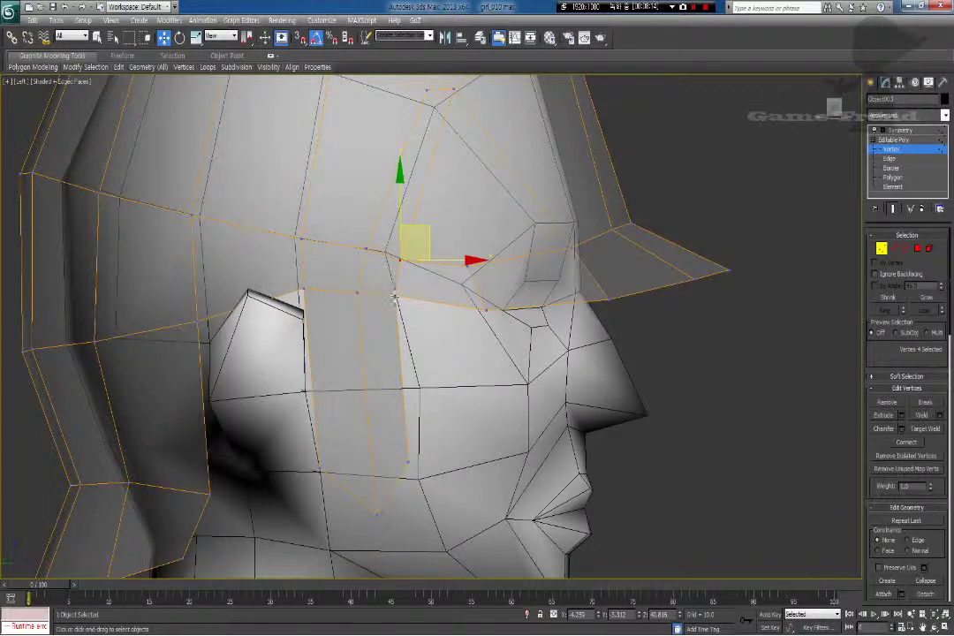
pyautogui.click(394, 297)
# Step: Turn off the see-through display and, in the Top view, move the new loop's upper side vertex forward and inward
pyautogui.scroll(-2, 462, 259)
pyautogui.moveTo(462, 259); pyautogui.dragTo(482, 248, button='middle')
pyautogui.hotkey('alt', 'x')
pyautogui.scroll(2, 431, 278)
pyautogui.press('p')
pyautogui.scroll(-5, 421, 288)
pyautogui.moveTo(382, 300); pyautogui.dragTo(469, 280, button='middle')
pyautogui.scroll(4, 469, 279)
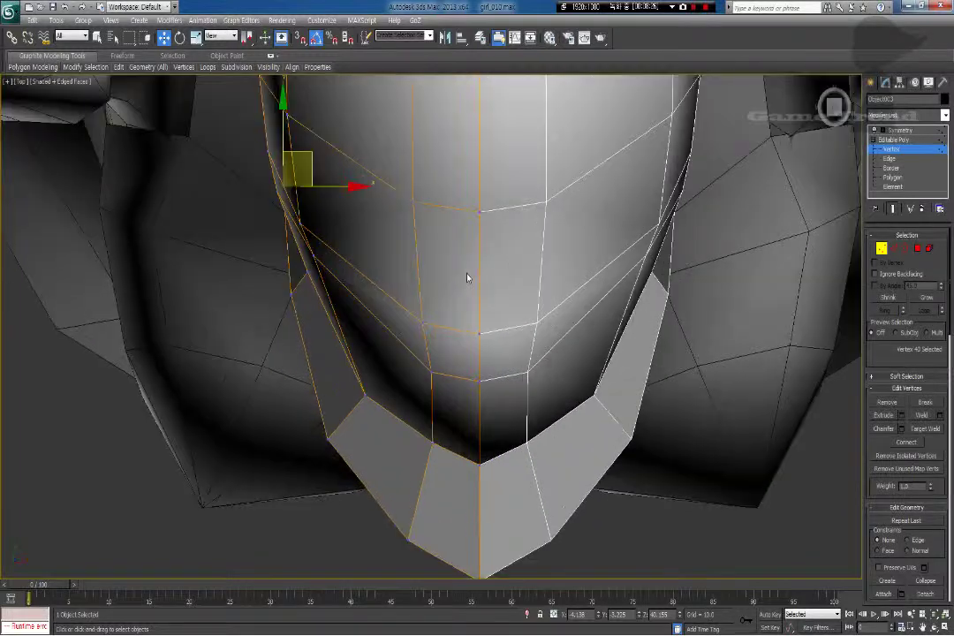
pyautogui.moveTo(375, 273); pyautogui.dragTo(390, 280, button='middle')
pyautogui.click(315, 229)
pyautogui.moveTo(337, 198); pyautogui.dragTo(354, 208)
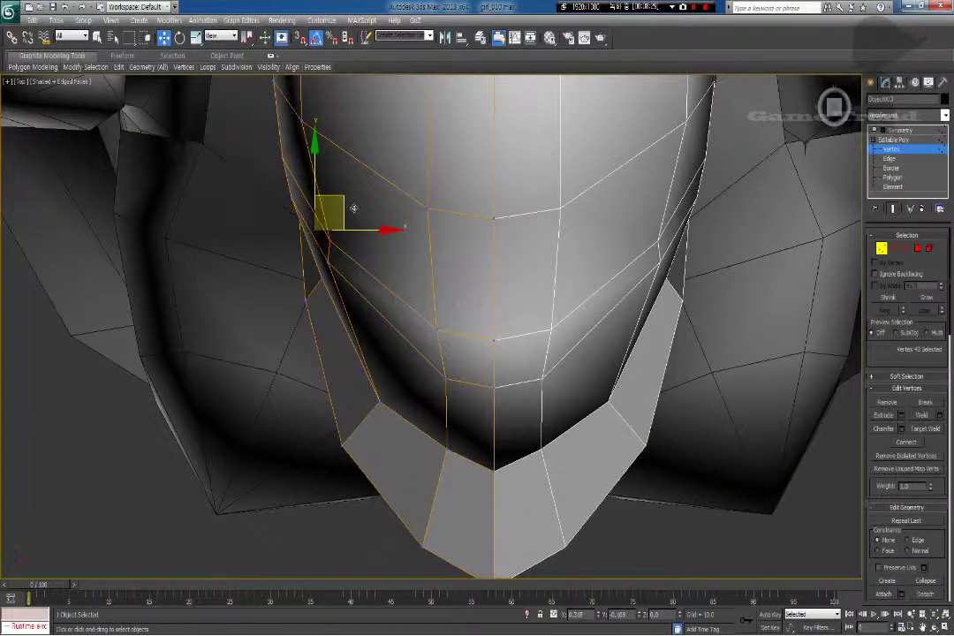
# Step: Round the cap's front by moving the new loop's two crown vertices forward and the vertex ahead of them slightly outward
pyautogui.click(443, 339)
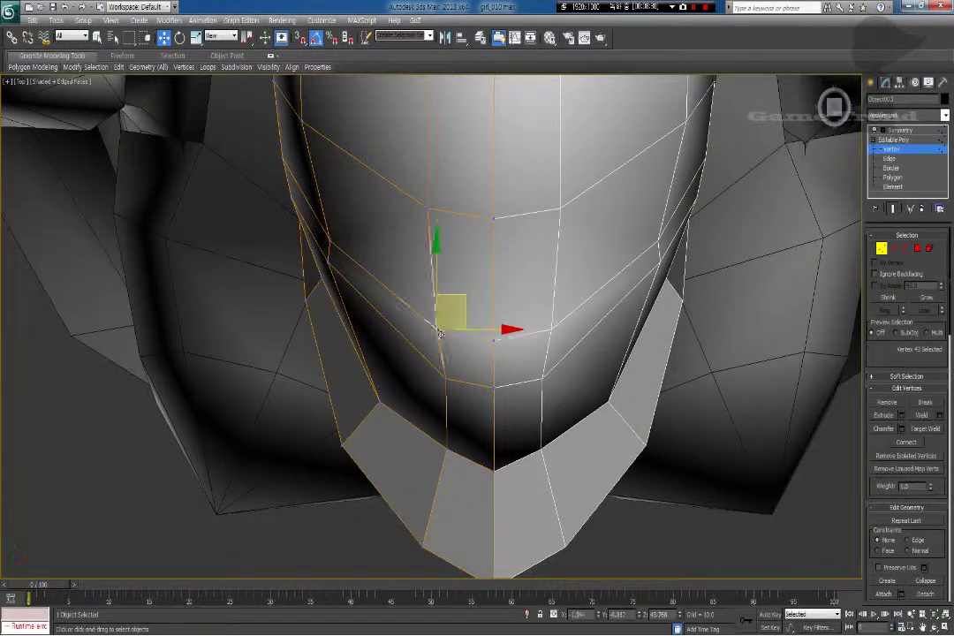
pyautogui.click(494, 341)
pyautogui.moveTo(494, 295); pyautogui.dragTo(495, 305)
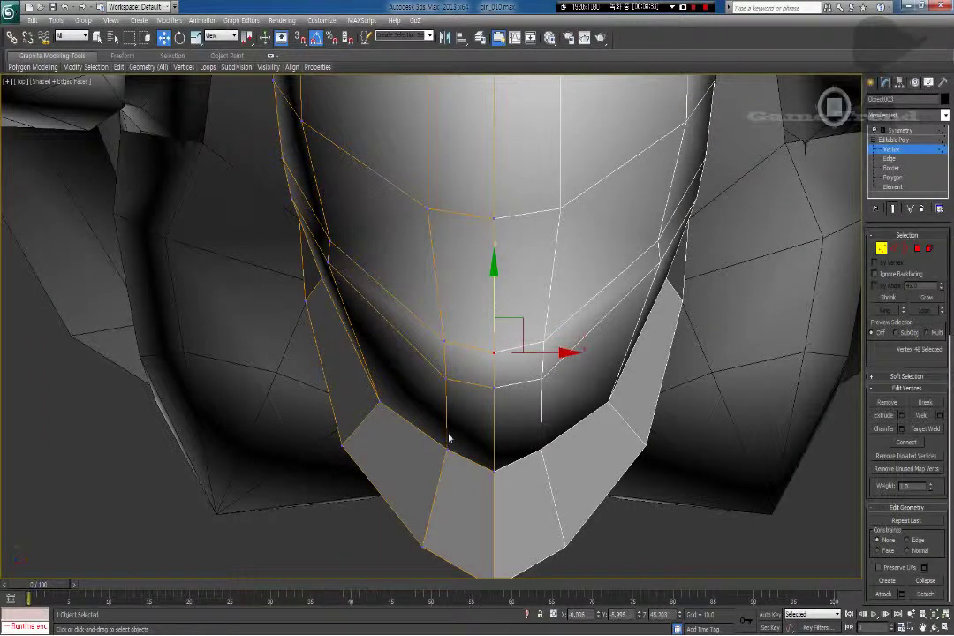
pyautogui.click(445, 378)
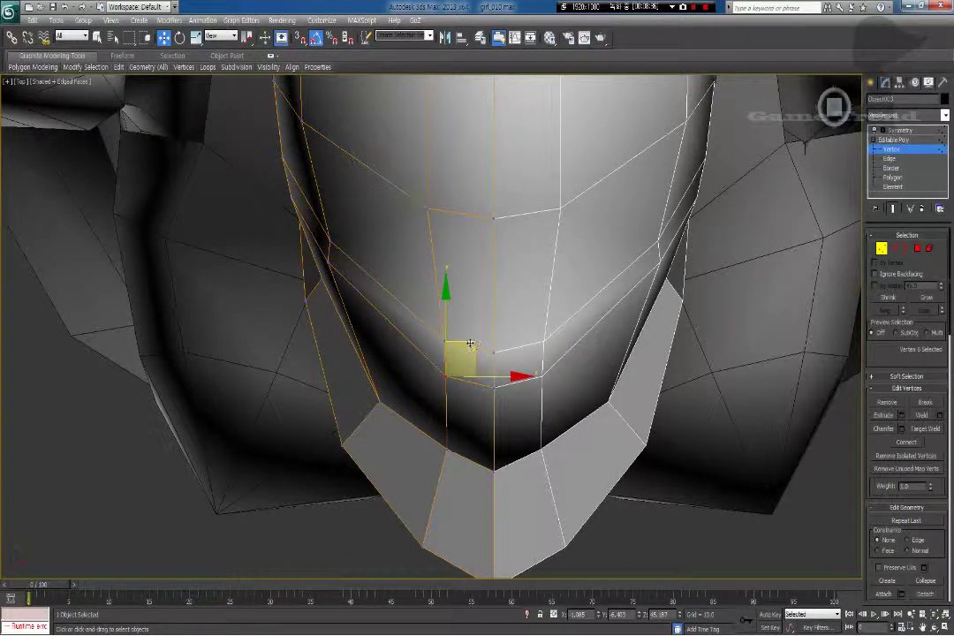
pyautogui.moveTo(470, 344); pyautogui.dragTo(465, 344)
# Step: Smooth the cap's side outline by moving the temple vertex outward and back and the loop vertex behind it forward
pyautogui.click(351, 274)
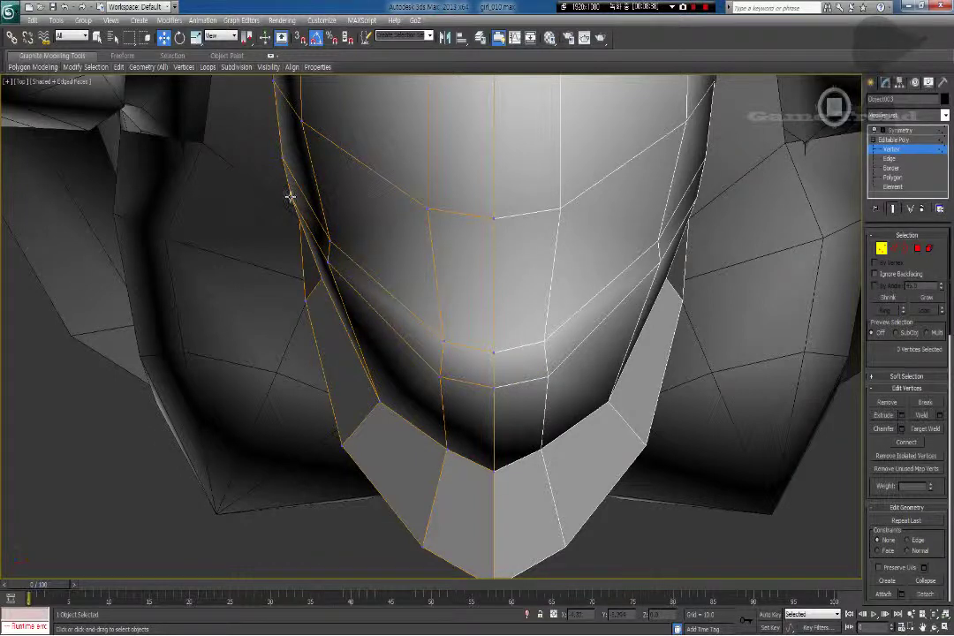
pyautogui.moveTo(318, 162); pyautogui.dragTo(315, 161)
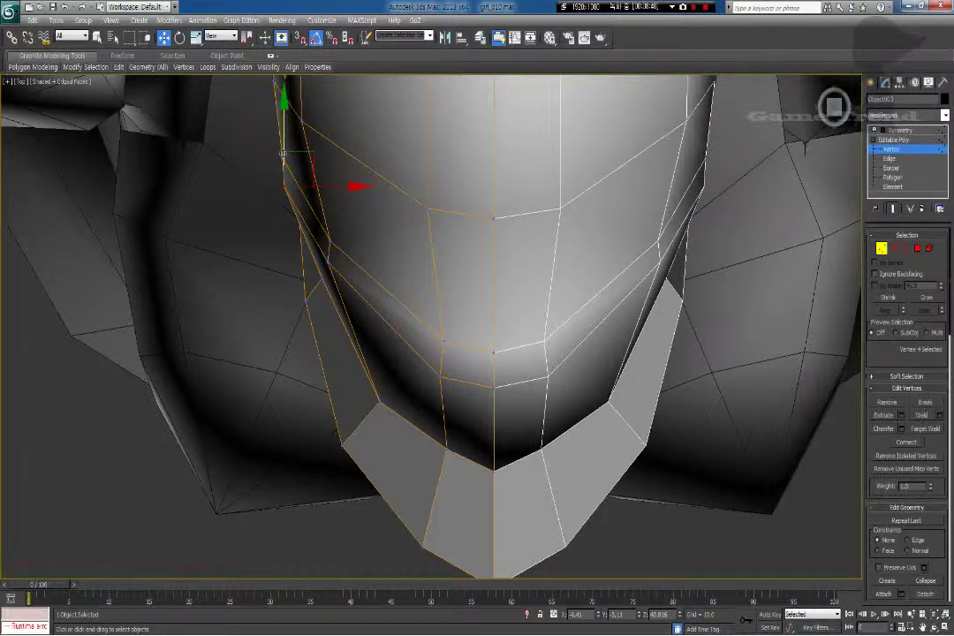
pyautogui.moveTo(292, 154); pyautogui.dragTo(311, 245, button='middle')
pyautogui.moveTo(330, 216); pyautogui.dragTo(337, 239)
# Step: Examine the mirrored hair from several angles in the Perspective view
pyautogui.scroll(-2, 337, 271)
pyautogui.moveTo(377, 267); pyautogui.dragTo(469, 246, button='middle')
pyautogui.press('p')
pyautogui.scroll(-5, 449, 300)
pyautogui.scroll(5, 396, 304)
pyautogui.moveTo(395, 305); pyautogui.dragTo(292, 283, button='middle')
pyautogui.scroll(-3, 388, 285)
pyautogui.scroll(-5, 219, 279)
pyautogui.keyDown('alt'); pyautogui.moveTo(155, 274); pyautogui.dragTo(458, 296, button='middle'); pyautogui.keyUp('alt')
pyautogui.click(906, 133)
pyautogui.scroll(-6, 500, 298)
# Step: Select all the hair polygons, clear their smoothing groups, assign smoothing group 1, and clear the selection
pyautogui.click(892, 180)
pyautogui.moveTo(556, 420); pyautogui.dragTo(265, 155)
pyautogui.moveTo(468, 340)
pyautogui.keyDown('alt'); pyautogui.mouseDown(button='middle')
pyautogui.moveTo(321, 347)
pyautogui.moveTo(198, 369)
pyautogui.moveTo(449, 362)
pyautogui.moveTo(461, 351)
pyautogui.mouseUp(button='middle'); pyautogui.keyUp('alt')
pyautogui.scroll(6, 450, 361)
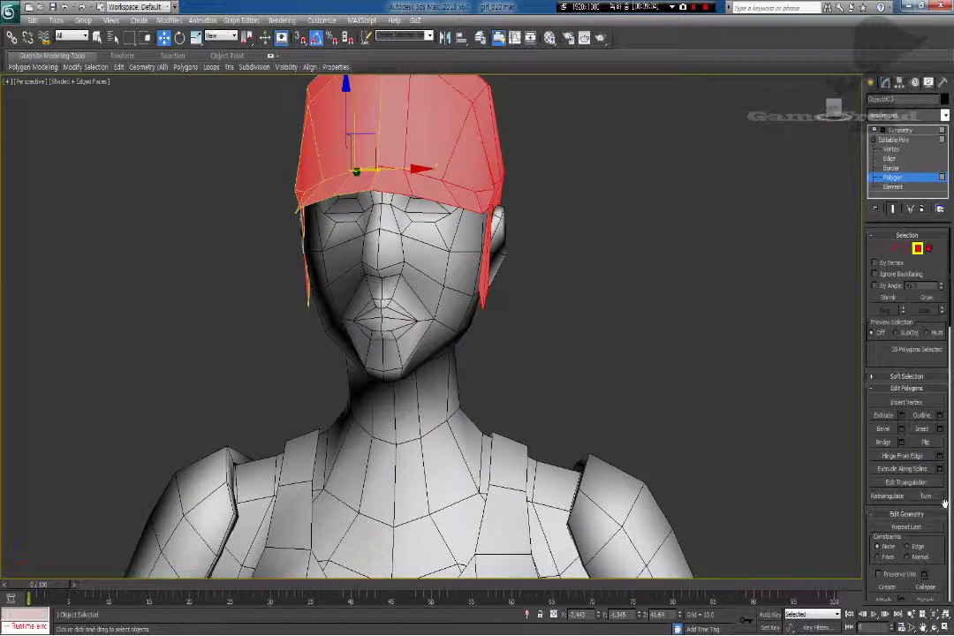
pyautogui.moveTo(945, 504); pyautogui.dragTo(953, 258)
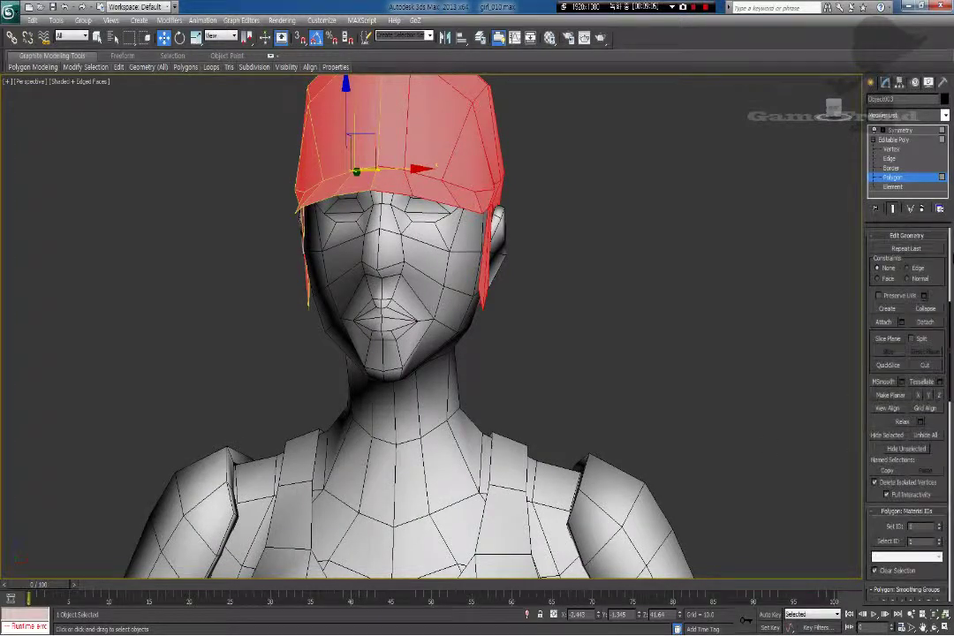
pyautogui.moveTo(945, 495); pyautogui.dragTo(946, 318)
pyautogui.click(930, 475)
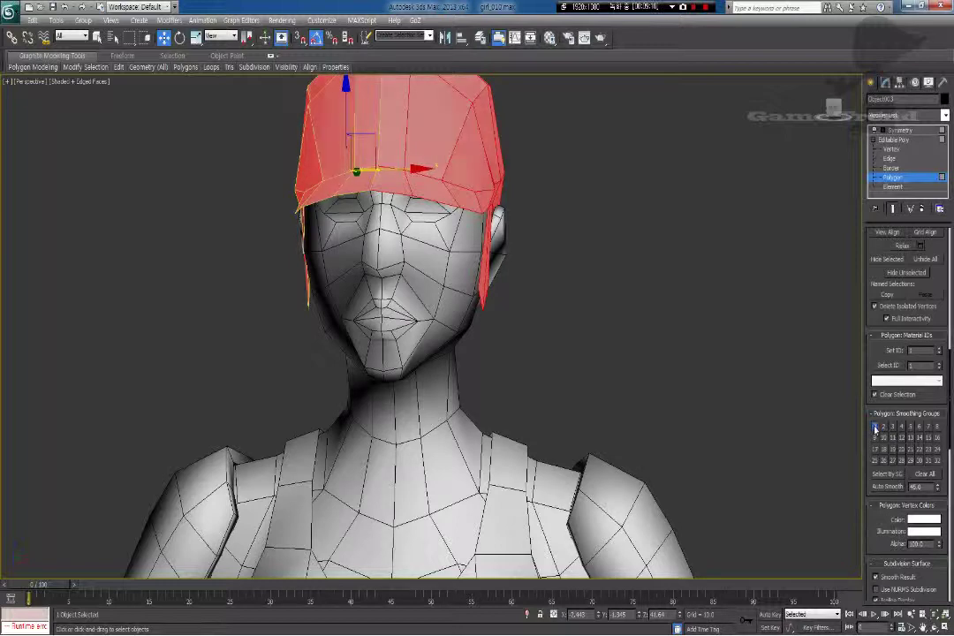
pyautogui.moveTo(483, 197); pyautogui.dragTo(485, 269, button='middle')
pyautogui.scroll(5, 487, 269)
pyautogui.click(631, 267)
pyautogui.keyDown('alt'); pyautogui.moveTo(630, 267); pyautogui.dragTo(487, 270, button='middle'); pyautogui.keyUp('alt')
pyautogui.scroll(-5, 502, 271)
pyautogui.scroll(4, 455, 285)
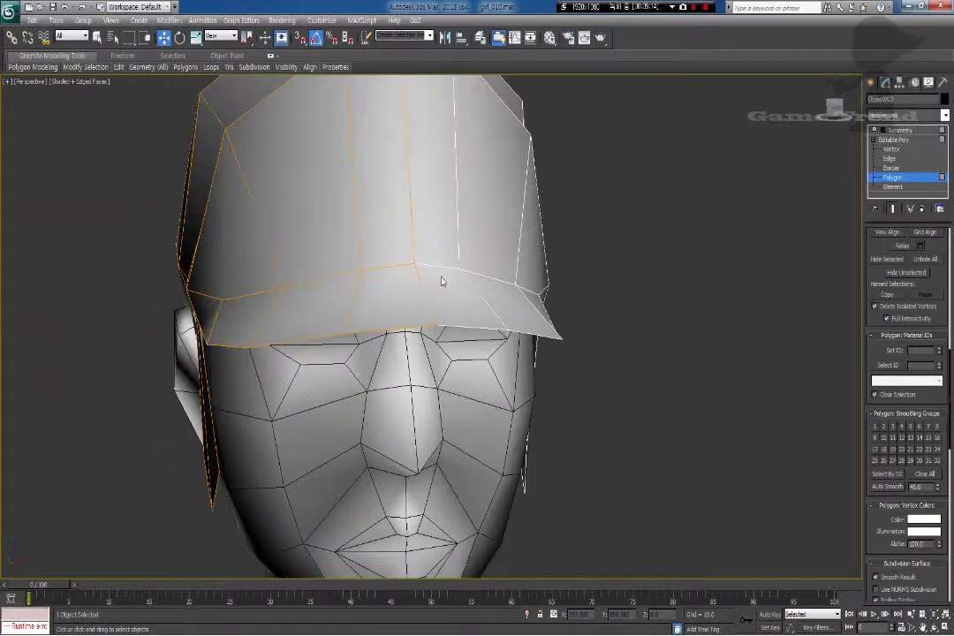
# Step: Render the Perspective view to check the hair on the head, and close the rendered image
pyautogui.scroll(-6, 443, 281)
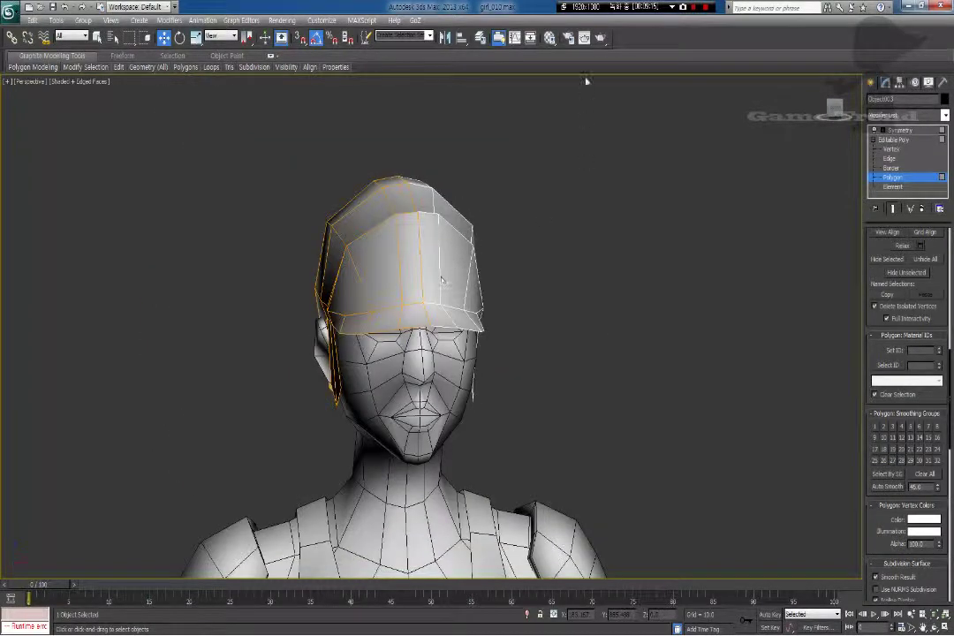
pyautogui.click(601, 38)
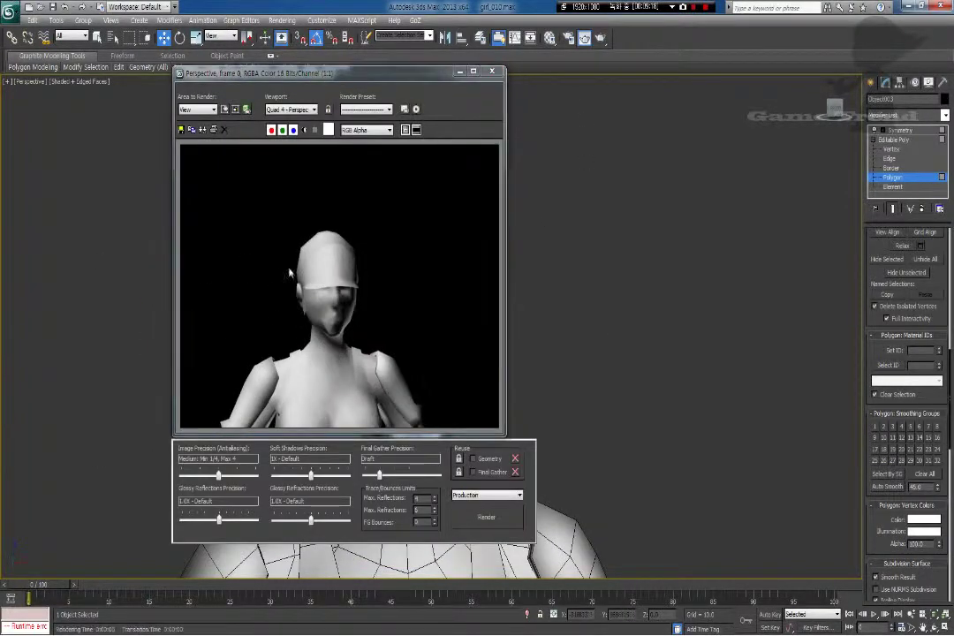
pyautogui.click(493, 74)
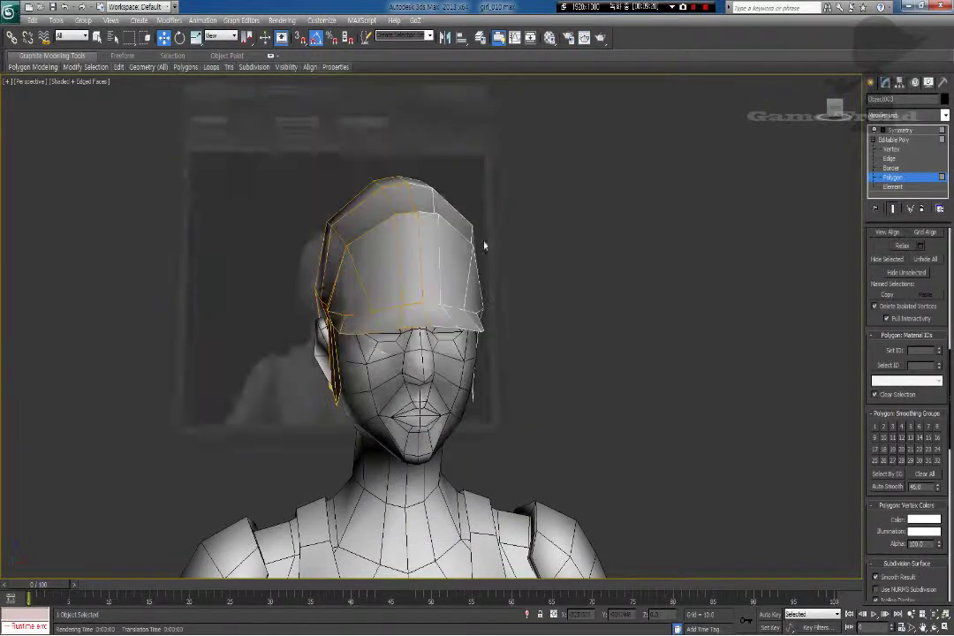
# Step: Leave polygon editing on the mirrored hair object and hide that object
pyautogui.keyDown('alt'); pyautogui.moveTo(353, 309); pyautogui.dragTo(381, 311, button='middle'); pyautogui.keyUp('alt')
pyautogui.click(899, 130)
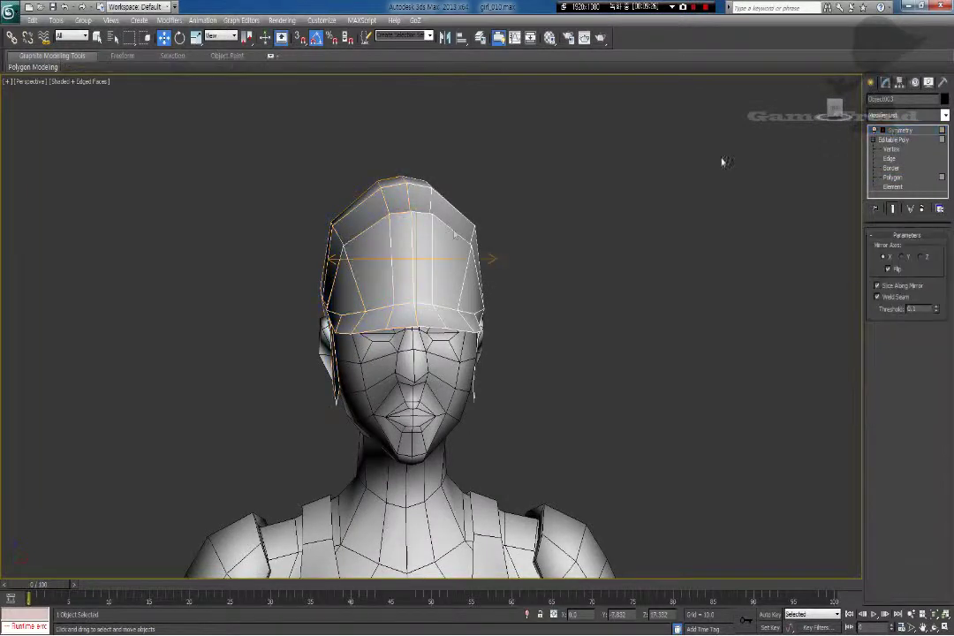
pyautogui.rightClick(441, 228)
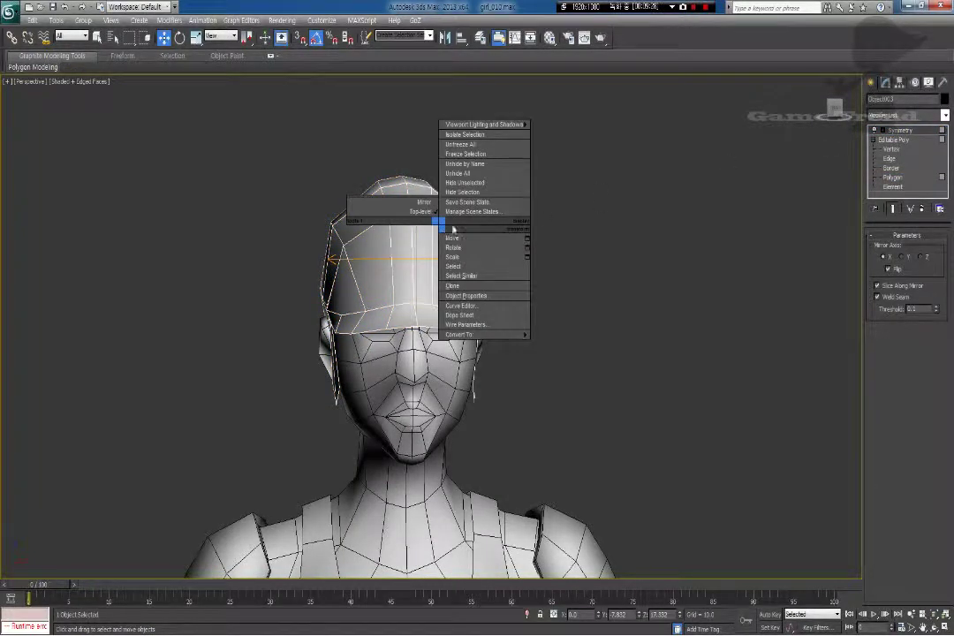
pyautogui.click(457, 196)
pyautogui.keyDown('alt'); pyautogui.moveTo(445, 289); pyautogui.dragTo(388, 289, button='middle'); pyautogui.keyUp('alt')
# Step: Select the girl's body and, in the Front view, select the polygons covering the top of the head down to the brow
pyautogui.press('z')
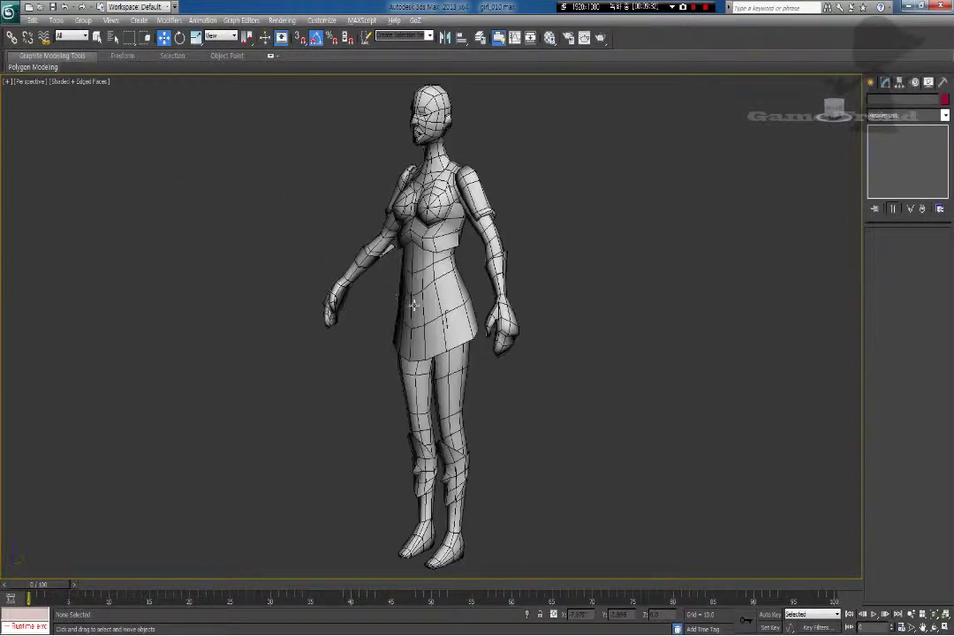
pyautogui.press('f')
pyautogui.moveTo(417, 227)
pyautogui.mouseDown(button='middle')
pyautogui.moveTo(424, 260)
pyautogui.moveTo(424, 238)
pyautogui.mouseUp(button='middle')
pyautogui.scroll(3, 403, 240)
pyautogui.click(386, 283)
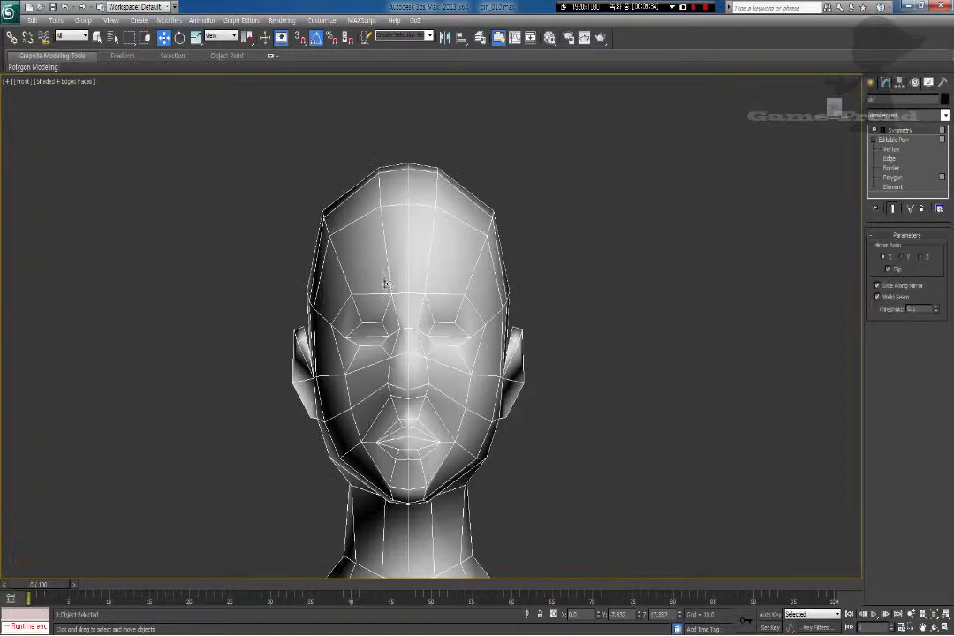
pyautogui.click(894, 178)
pyautogui.moveTo(509, 268); pyautogui.dragTo(486, 279)
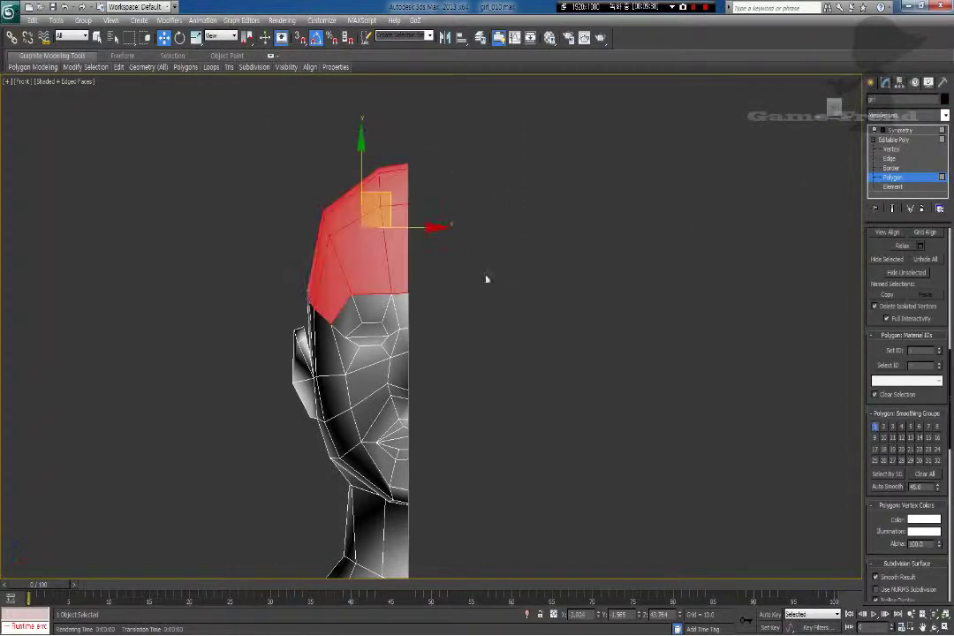
# Step: Add the polygons in front of the ear, from the temple down across the cheek to the jaw, to the selection
pyautogui.press('p')
pyautogui.keyDown('alt'); pyautogui.moveTo(369, 280); pyautogui.dragTo(456, 281, button='middle'); pyautogui.keyUp('alt')
pyautogui.keyDown('ctrl'); pyautogui.click(377, 371); pyautogui.keyUp('ctrl')
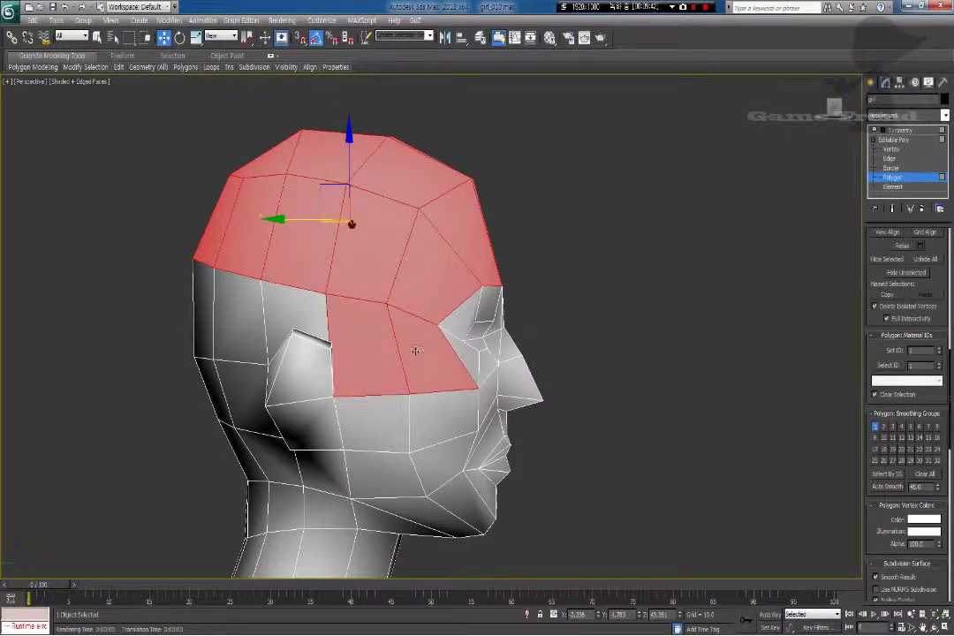
pyautogui.keyDown('alt'); pyautogui.moveTo(416, 347); pyautogui.dragTo(379, 371, button='middle'); pyautogui.keyUp('alt')
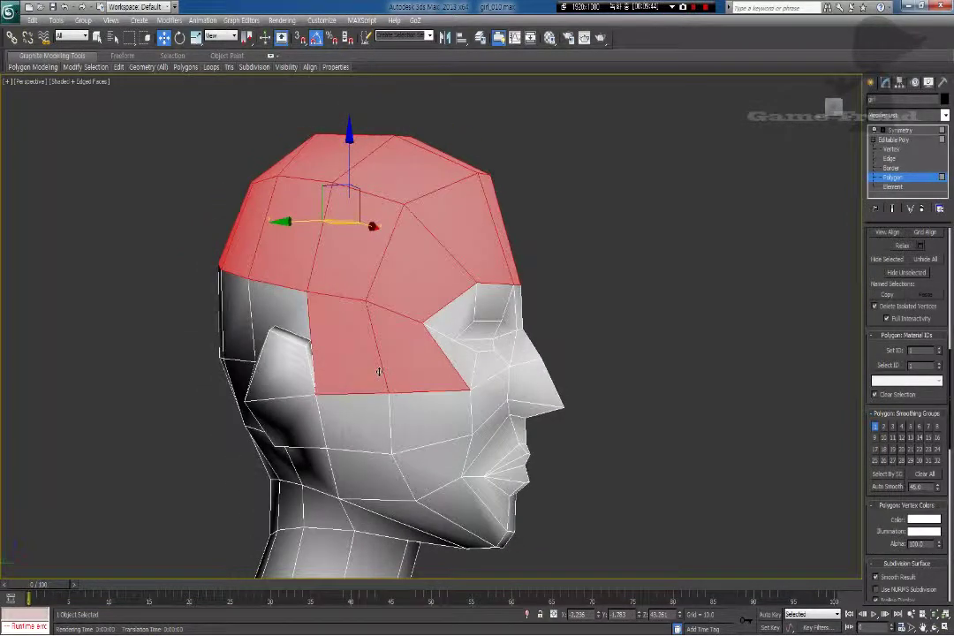
pyautogui.keyDown('ctrl'); pyautogui.click(358, 428); pyautogui.keyUp('ctrl')
pyautogui.keyDown('ctrl'); pyautogui.click(406, 424); pyautogui.keyUp('ctrl')
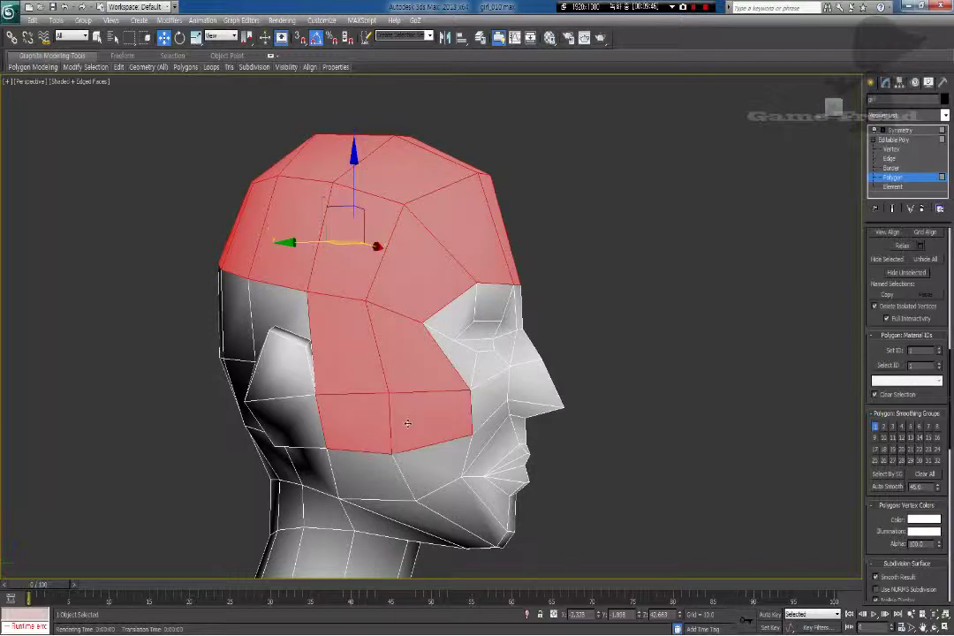
pyautogui.moveTo(360, 463)
pyautogui.keyDown('alt'); pyautogui.mouseDown(button='middle')
pyautogui.moveTo(366, 441)
pyautogui.moveTo(334, 446)
pyautogui.moveTo(323, 462)
pyautogui.moveTo(393, 462)
pyautogui.moveTo(344, 481)
pyautogui.moveTo(316, 515)
pyautogui.moveTo(362, 470)
pyautogui.moveTo(386, 466)
pyautogui.moveTo(312, 462)
pyautogui.moveTo(395, 461)
pyautogui.moveTo(364, 461)
pyautogui.mouseUp(button='middle'); pyautogui.keyUp('alt')
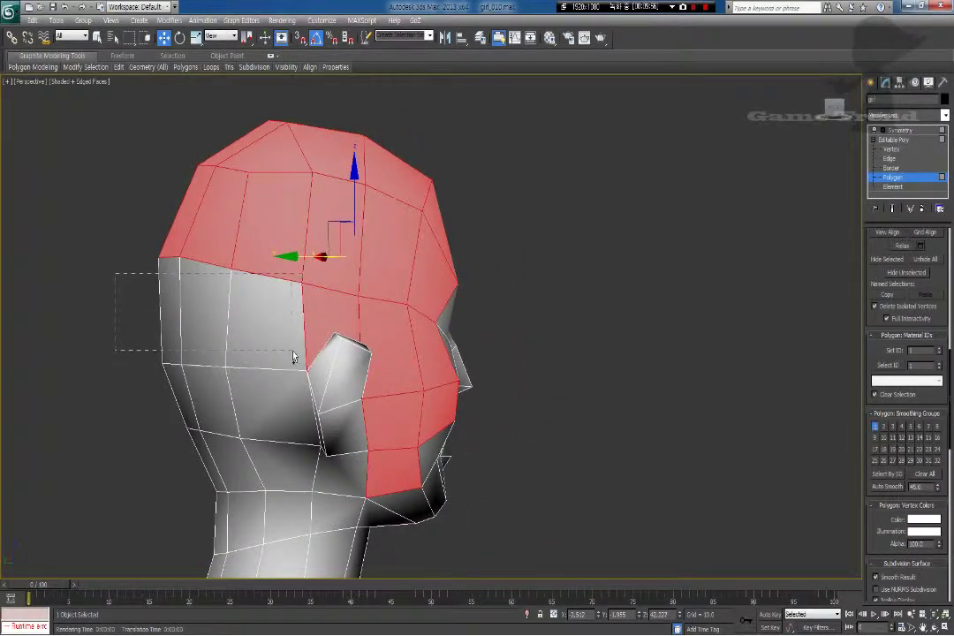
# Step: Add the polygons behind the ear and across the back of the head to the selection
pyautogui.keyDown('ctrl'); pyautogui.moveTo(293, 353); pyautogui.dragTo(293, 352); pyautogui.keyUp('ctrl')
pyautogui.keyDown('ctrl'); pyautogui.moveTo(154, 364); pyautogui.dragTo(290, 413); pyautogui.keyUp('ctrl')
pyautogui.keyDown('alt'); pyautogui.moveTo(312, 470); pyautogui.dragTo(216, 358, button='middle'); pyautogui.keyUp('alt')
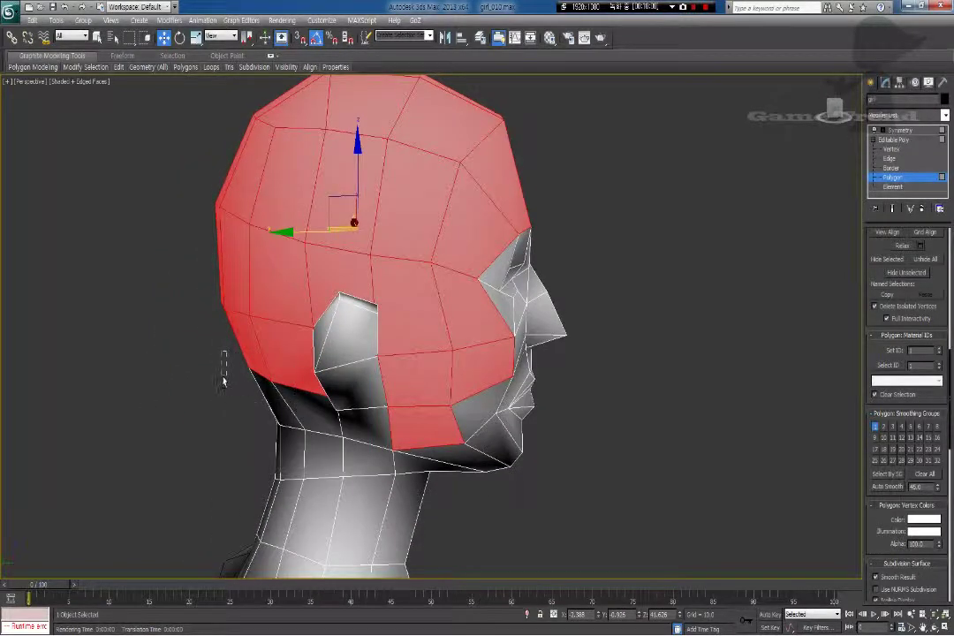
pyautogui.keyDown('alt'); pyautogui.moveTo(285, 404); pyautogui.dragTo(202, 418, button='middle'); pyautogui.keyUp('alt')
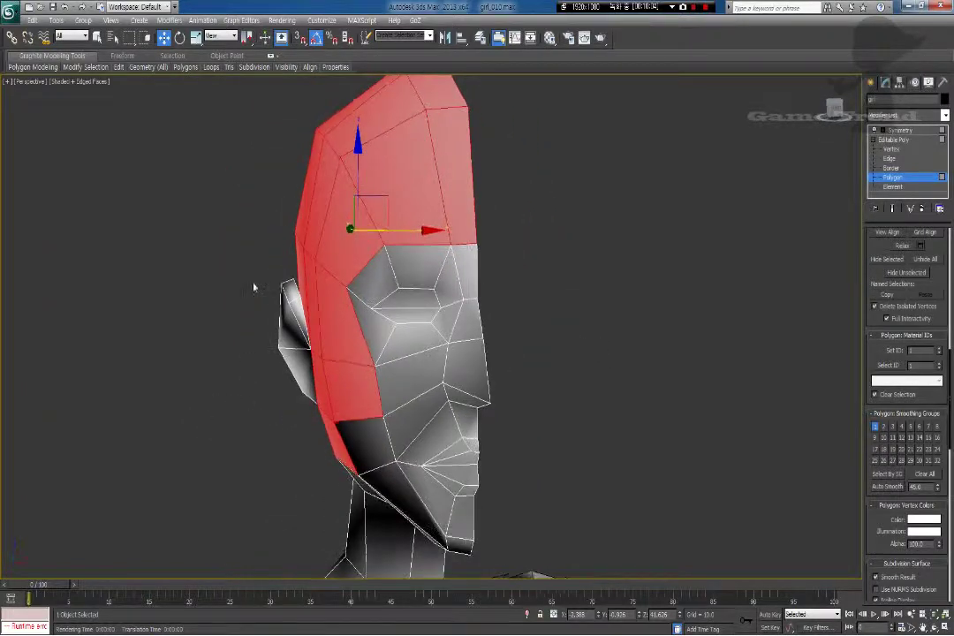
# Step: Trim the selection at the side of the face by removing the front cheek, lower cheek and jaw polygons
pyautogui.press('f')
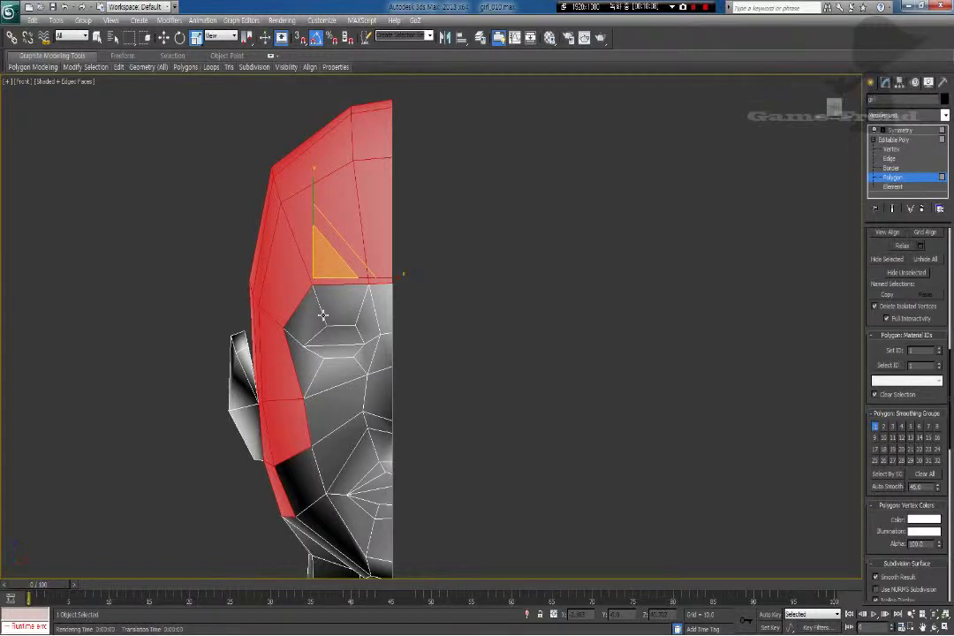
pyautogui.press('p')
pyautogui.keyDown('alt'); pyautogui.moveTo(314, 319); pyautogui.dragTo(365, 364, button='middle'); pyautogui.keyUp('alt')
pyautogui.keyDown('alt'); pyautogui.moveTo(385, 360); pyautogui.dragTo(362, 367, button='middle'); pyautogui.keyUp('alt')
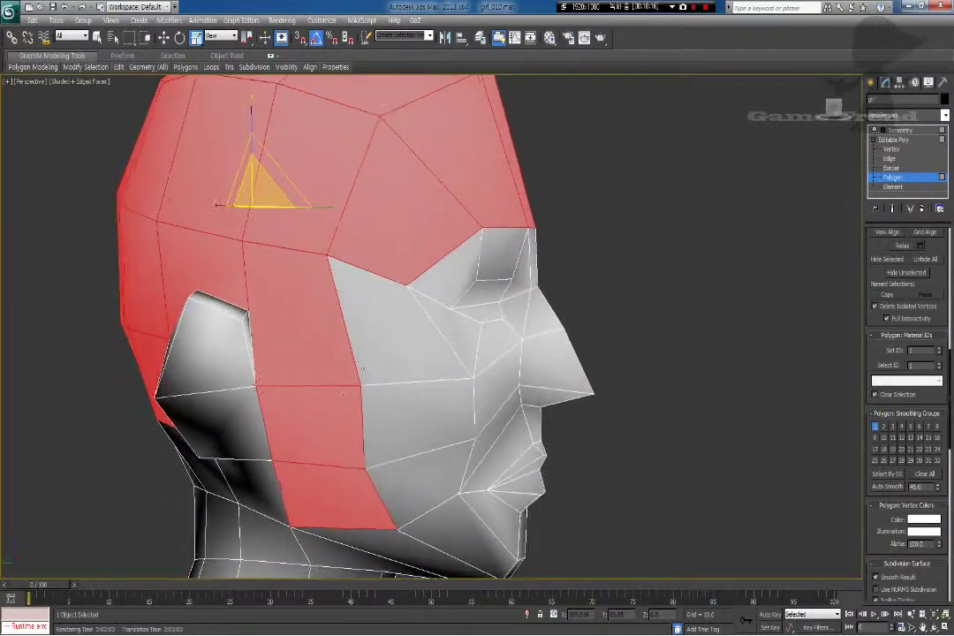
pyautogui.keyDown('alt'); pyautogui.click(320, 515); pyautogui.keyUp('alt')
pyautogui.keyDown('alt'); pyautogui.moveTo(339, 472); pyautogui.dragTo(273, 472, button='middle'); pyautogui.keyUp('alt')
# Step: Scale a copy of the selected scalp polygons slightly larger and clone it to a new object
pyautogui.press('f')
pyautogui.scroll(2, 340, 380)
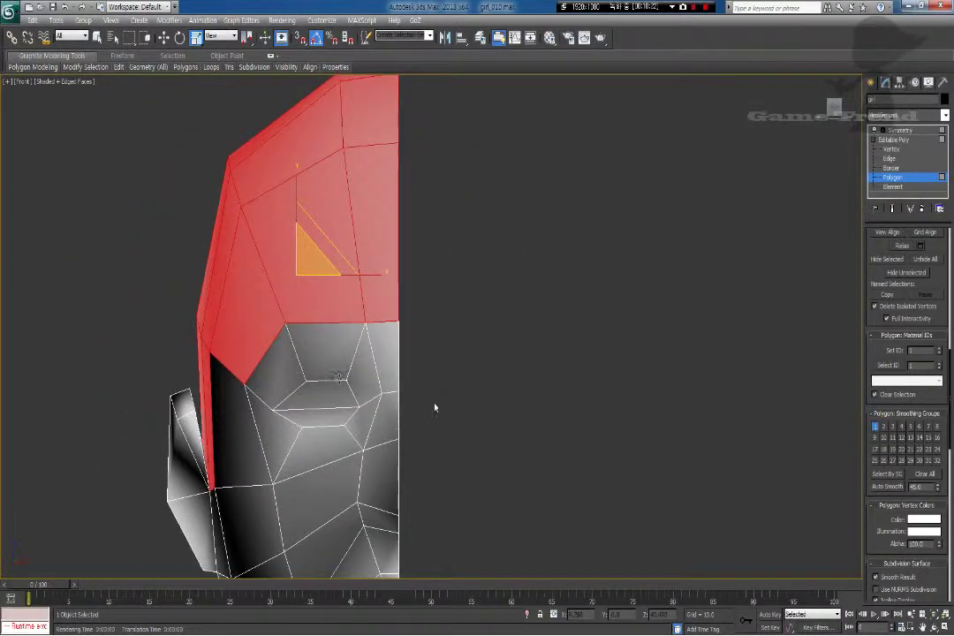
pyautogui.press('p')
pyautogui.keyDown('alt'); pyautogui.moveTo(316, 429); pyautogui.dragTo(495, 424, button='middle'); pyautogui.keyUp('alt')
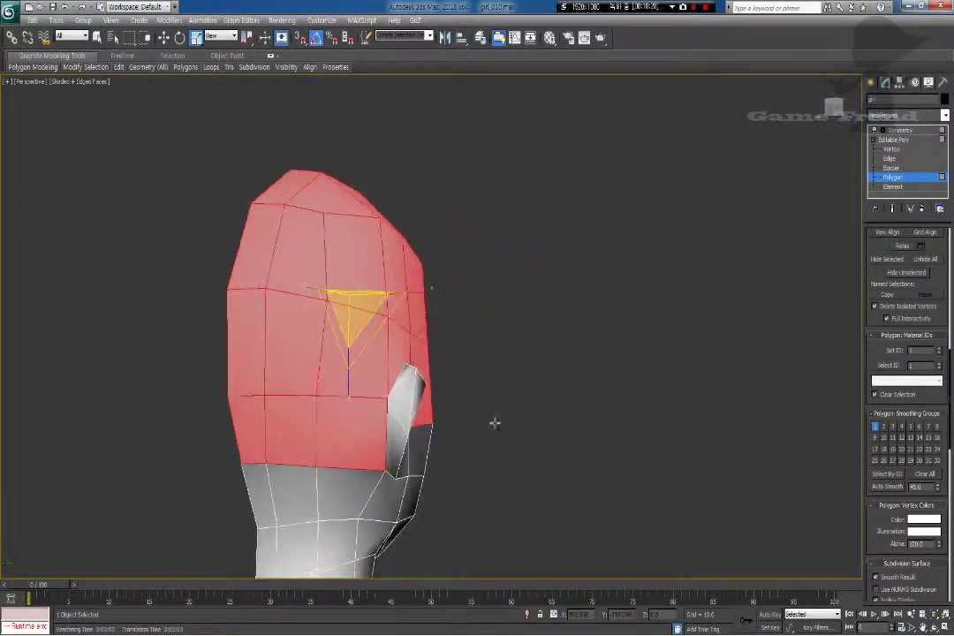
pyautogui.moveTo(352, 419); pyautogui.dragTo(384, 364, button='middle')
pyautogui.scroll(3, 363, 385)
pyautogui.press('f')
pyautogui.scroll(2, 355, 371)
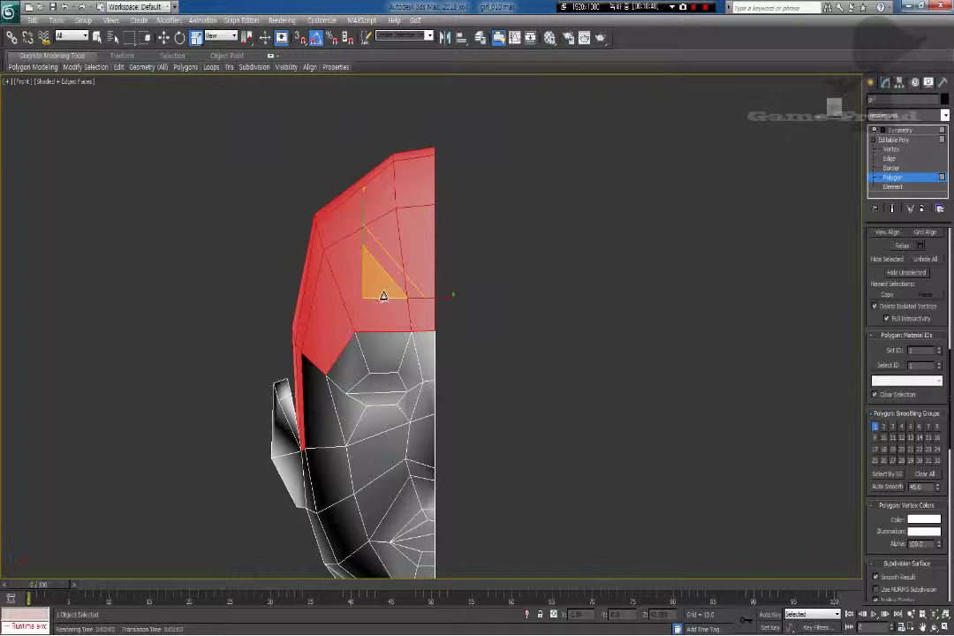
pyautogui.moveTo(375, 287); pyautogui.dragTo(371, 282)
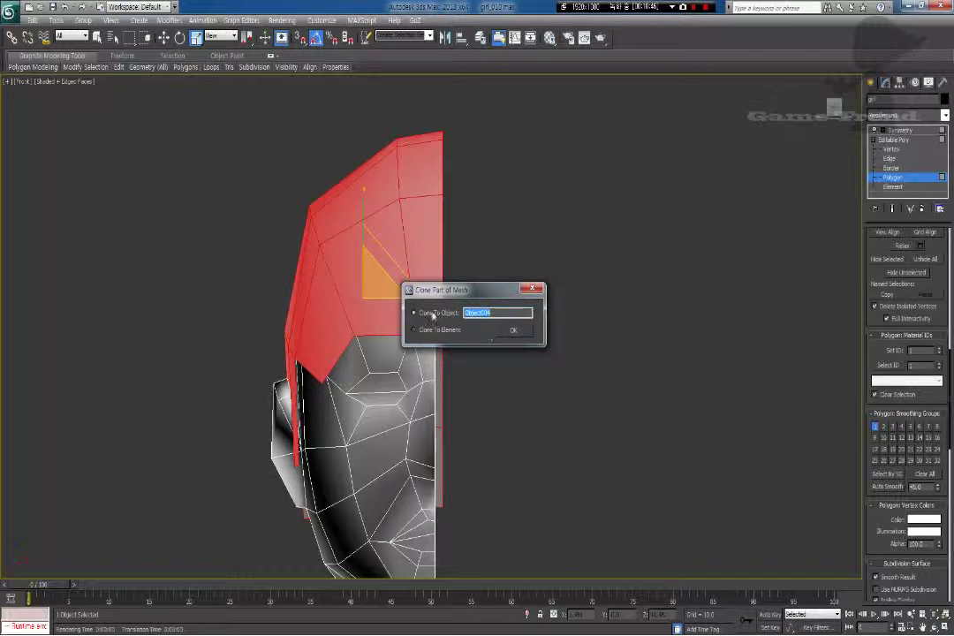
pyautogui.click(511, 334)
# Step: Select the cloned scalp piece and display it in wireframe with its vertices open for editing
pyautogui.moveTo(409, 331)
pyautogui.mouseDown(button='middle')
pyautogui.moveTo(397, 309)
pyautogui.moveTo(400, 323)
pyautogui.mouseUp(button='middle')
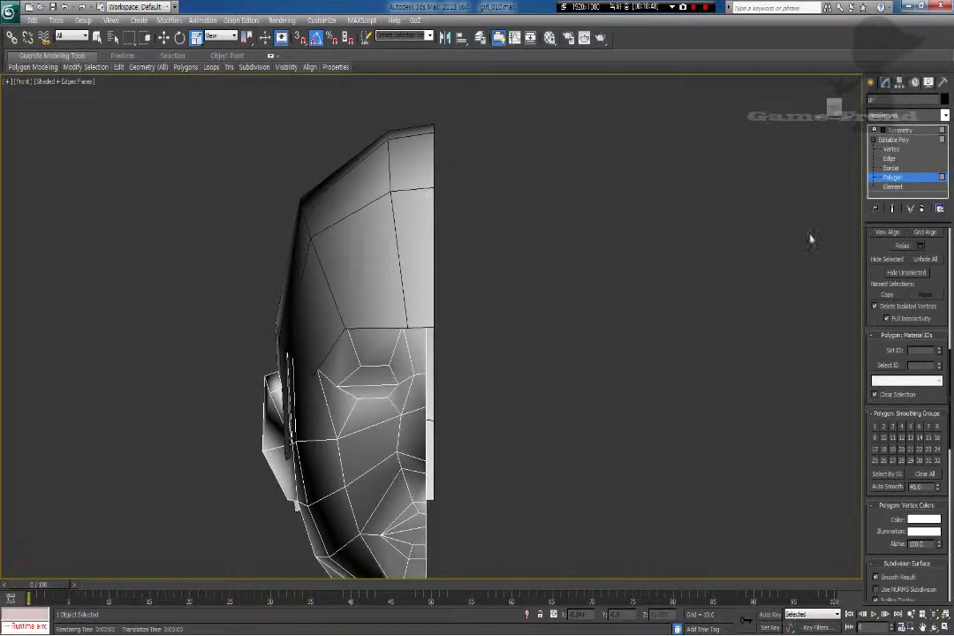
pyautogui.click(911, 132)
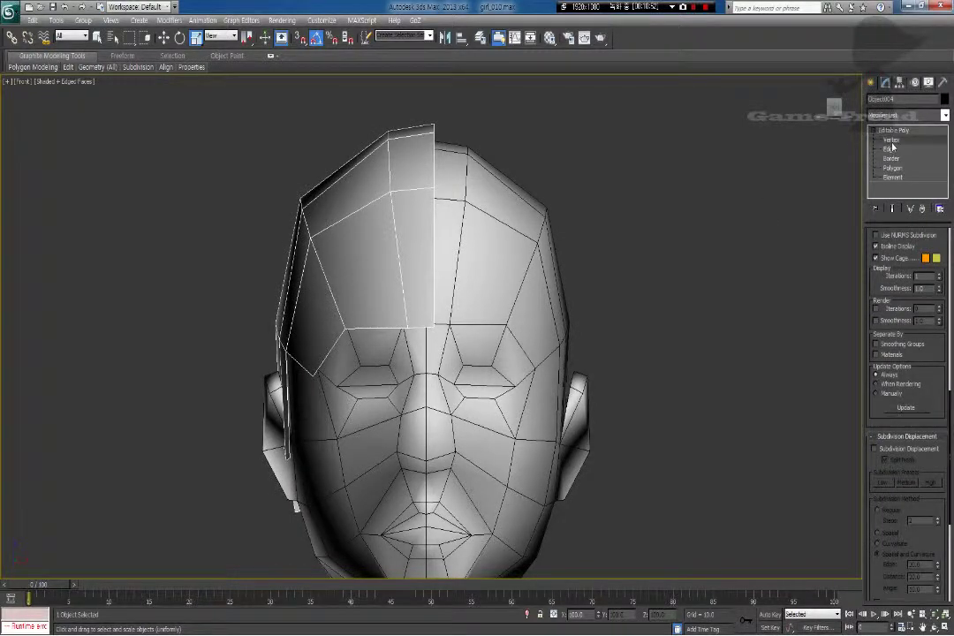
pyautogui.click(892, 139)
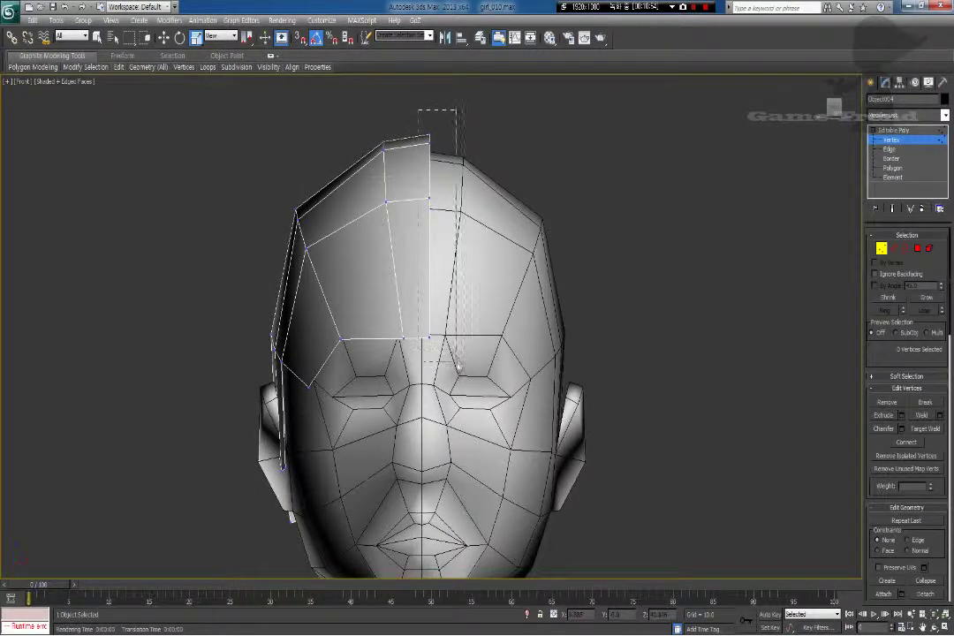
pyautogui.press('F3')
pyautogui.moveTo(428, 323); pyautogui.dragTo(421, 341, button='middle')
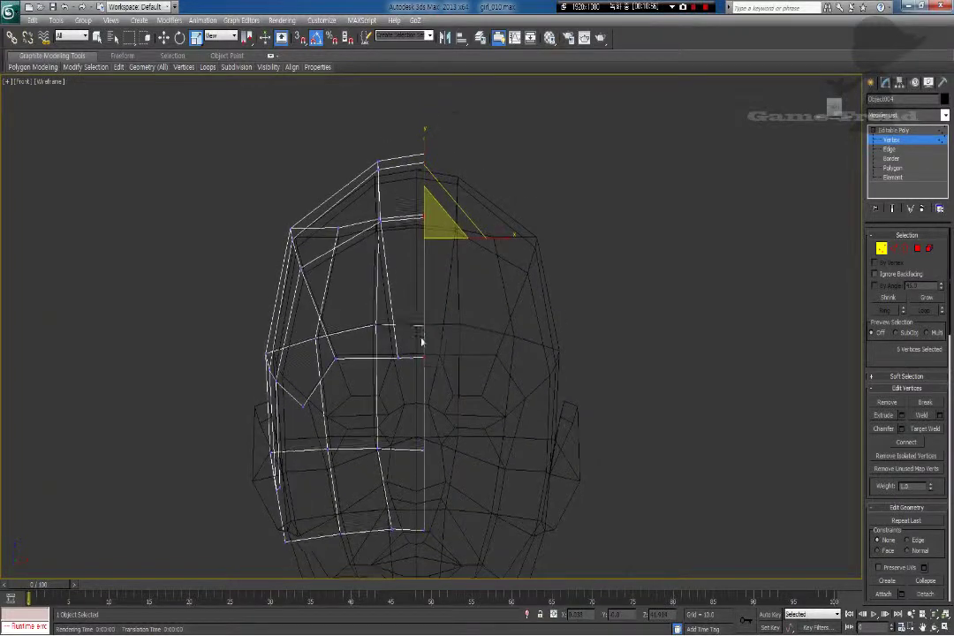
pyautogui.scroll(3, 422, 341)
# Step: Try to move the five selected centre-line vertices sideways toward the head's middle, and undo the move
pyautogui.press('w')
pyautogui.moveTo(491, 202); pyautogui.dragTo(477, 202)
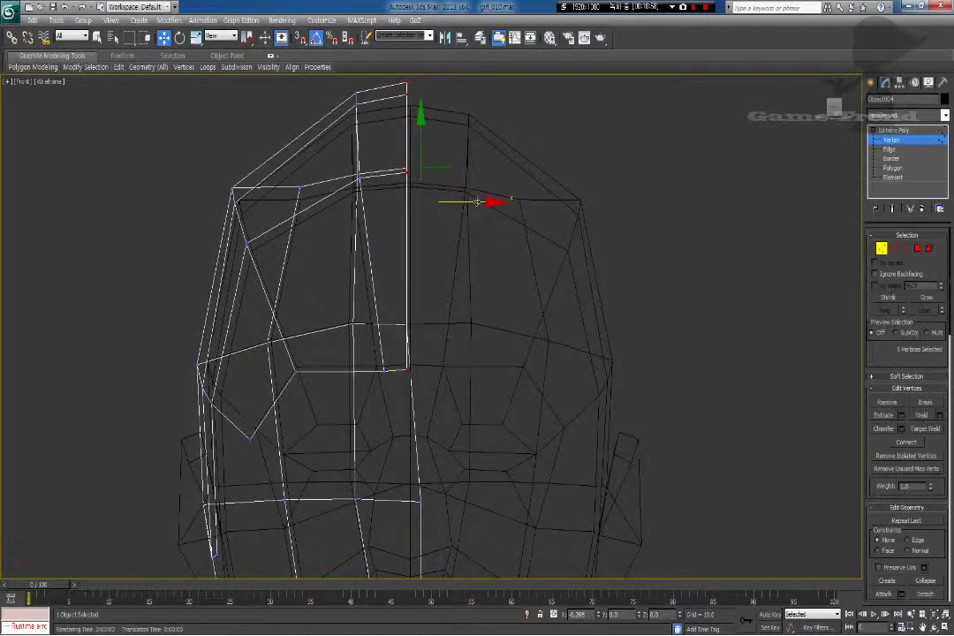
pyautogui.hotkey('ctrl', 'z')
# Step: Select all the clone's centre-line vertices, front and back, and move them sideways onto the head's mirror line
pyautogui.moveTo(474, 335); pyautogui.dragTo(452, 300, button='middle')
pyautogui.scroll(-3, 471, 277)
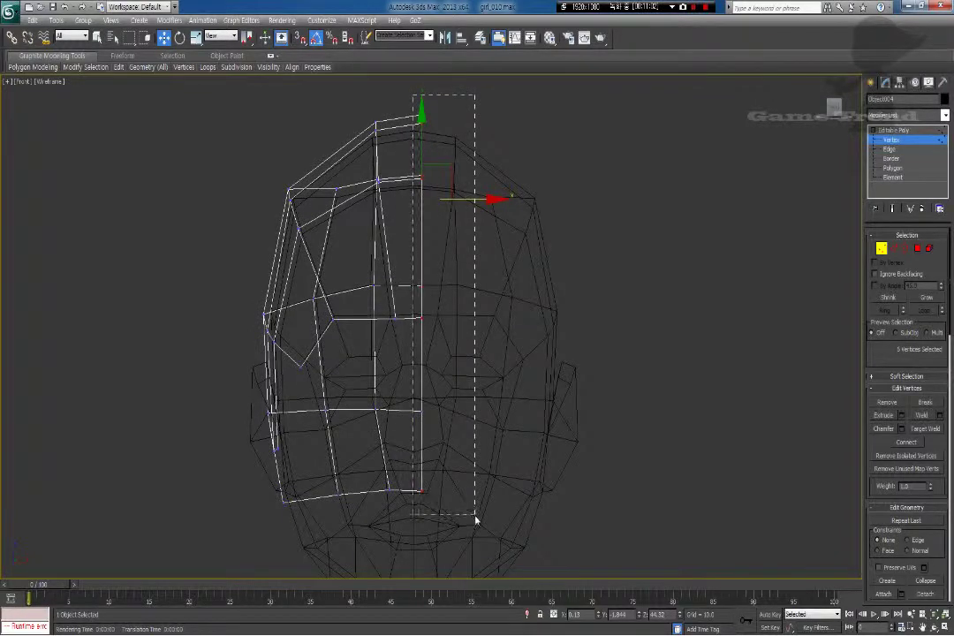
pyautogui.moveTo(475, 521); pyautogui.dragTo(475, 519)
pyautogui.moveTo(480, 262); pyautogui.dragTo(472, 264)
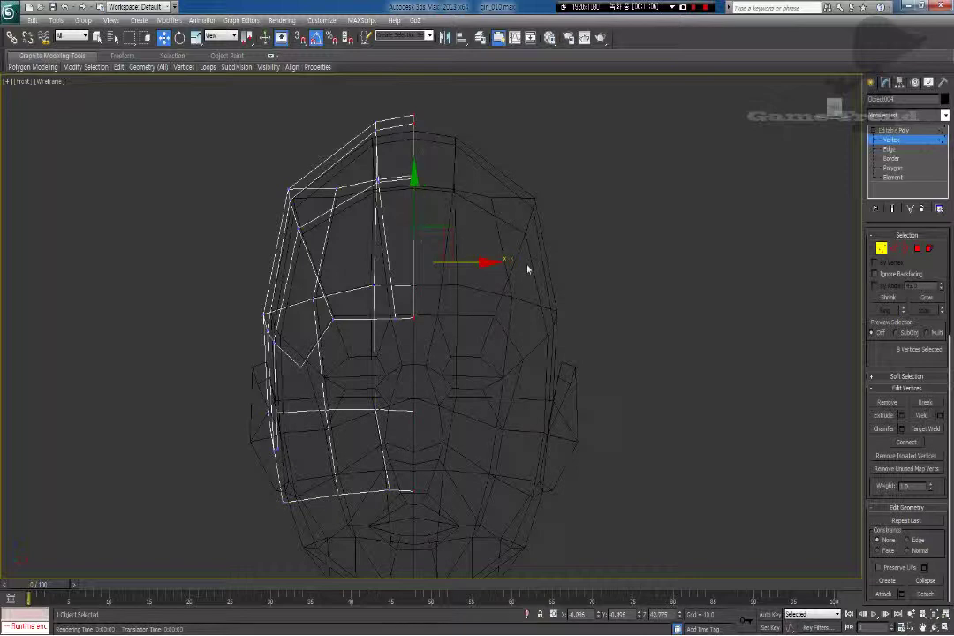
# Step: Restore shaded display with edged faces and select the front centre edge of the cloned piece
pyautogui.click(901, 139)
pyautogui.moveTo(479, 279); pyautogui.dragTo(476, 263, button='middle')
pyautogui.press('F3')
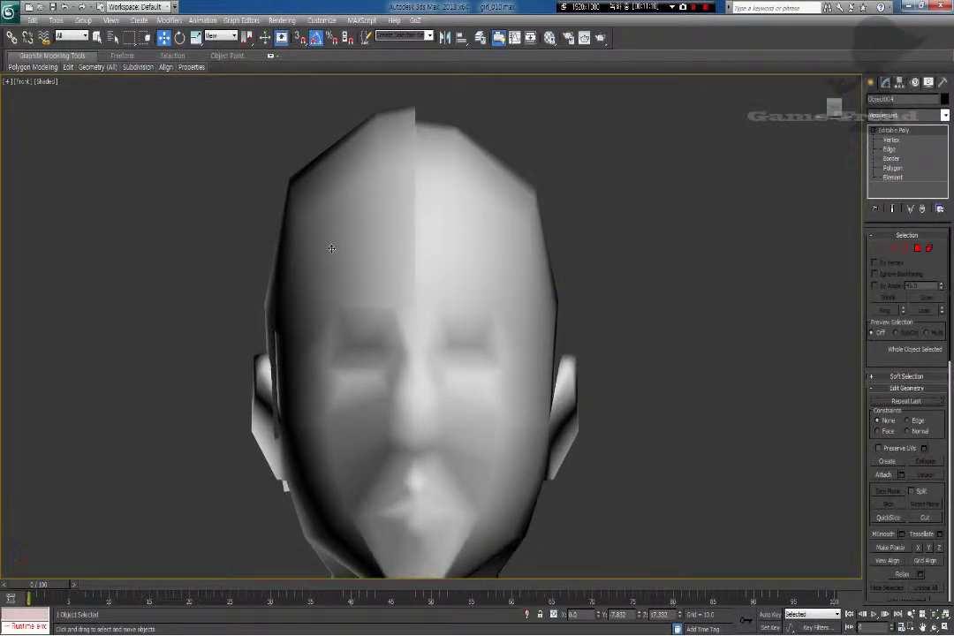
pyautogui.press('F4')
pyautogui.click(893, 249)
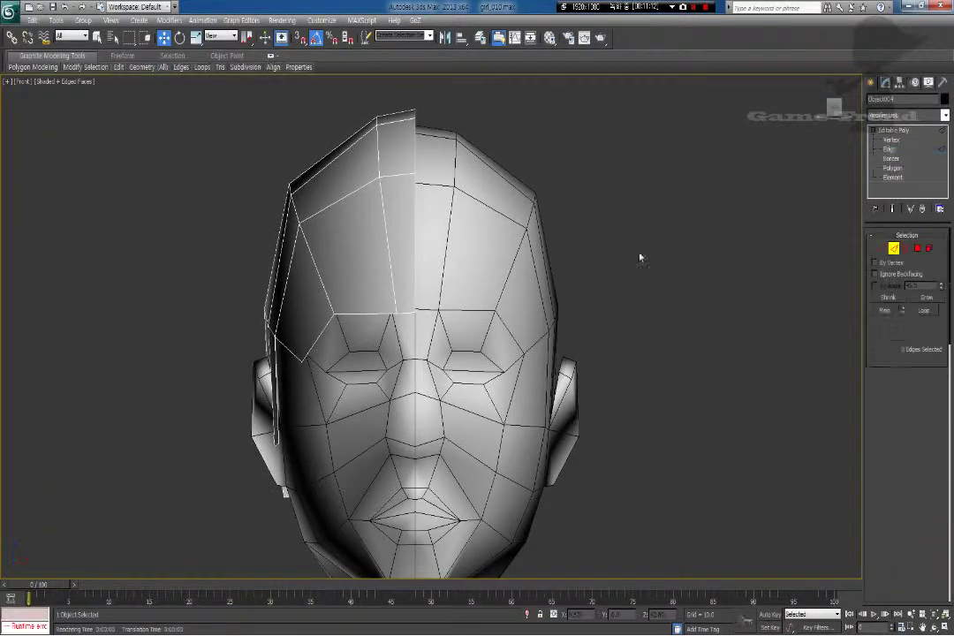
pyautogui.click(415, 242)
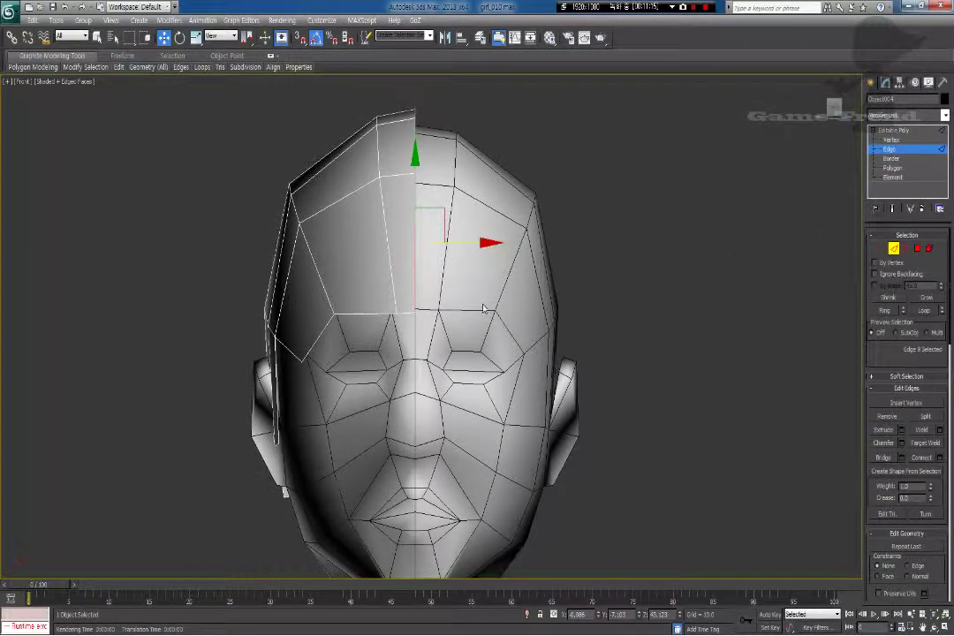
# Step: Leave edge editing, unhide all objects, and select the original mirrored hair object
pyautogui.press('p')
pyautogui.keyDown('alt'); pyautogui.moveTo(333, 356); pyautogui.dragTo(398, 348, button='middle'); pyautogui.keyUp('alt')
pyautogui.scroll(-5, 299, 348)
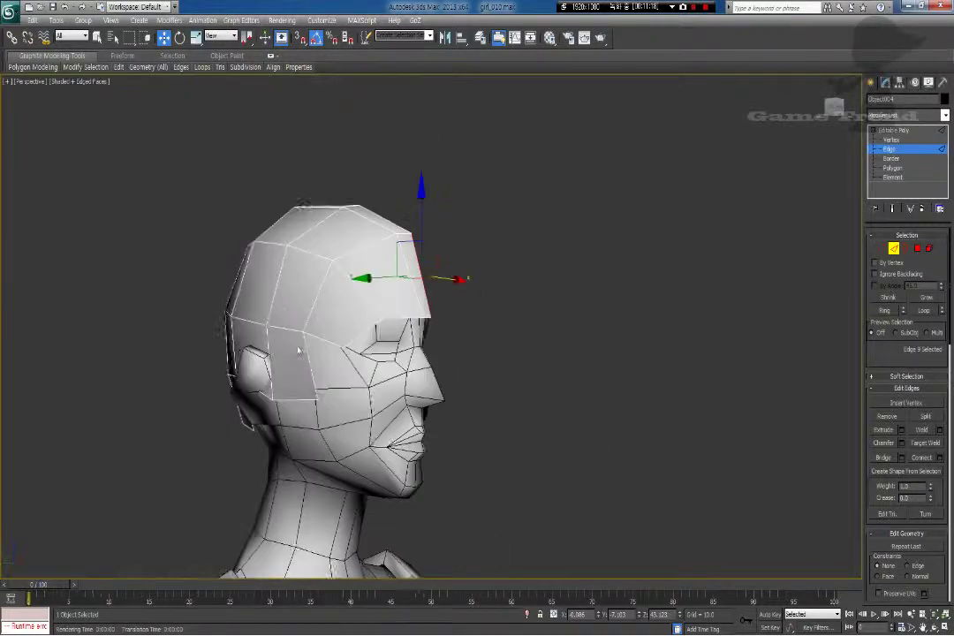
pyautogui.keyDown('alt'); pyautogui.moveTo(299, 348); pyautogui.dragTo(384, 322, button='middle'); pyautogui.keyUp('alt')
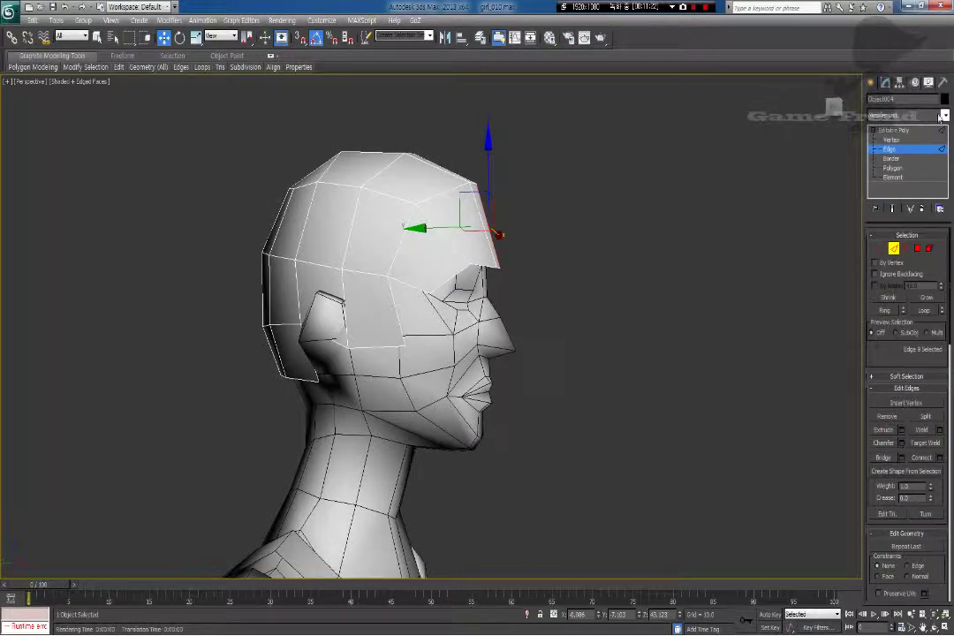
pyautogui.click(903, 131)
pyautogui.rightClick(542, 205)
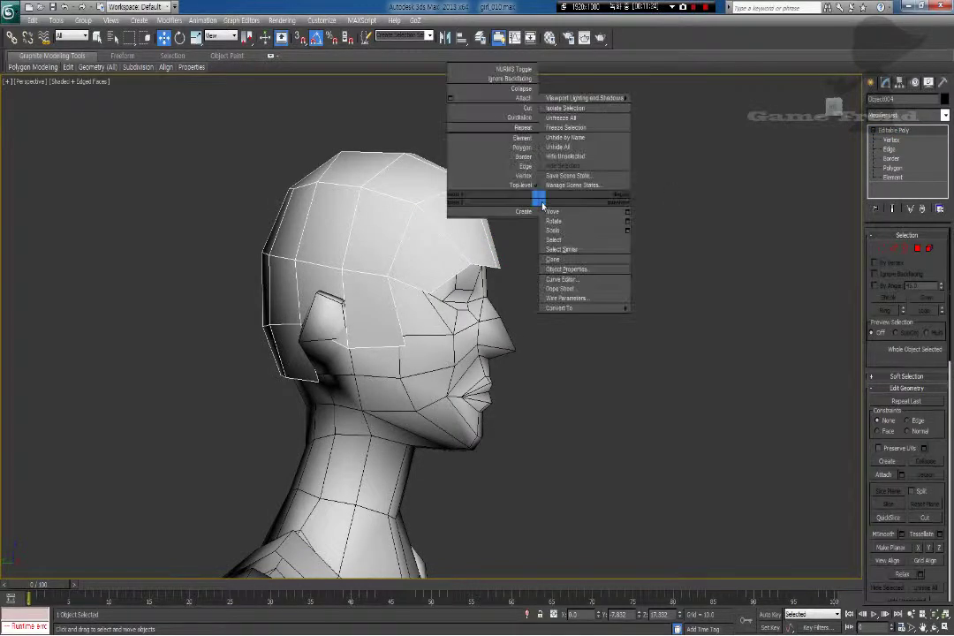
pyautogui.click(570, 149)
pyautogui.keyDown('alt'); pyautogui.moveTo(536, 277); pyautogui.dragTo(475, 281, button='middle'); pyautogui.keyUp('alt')
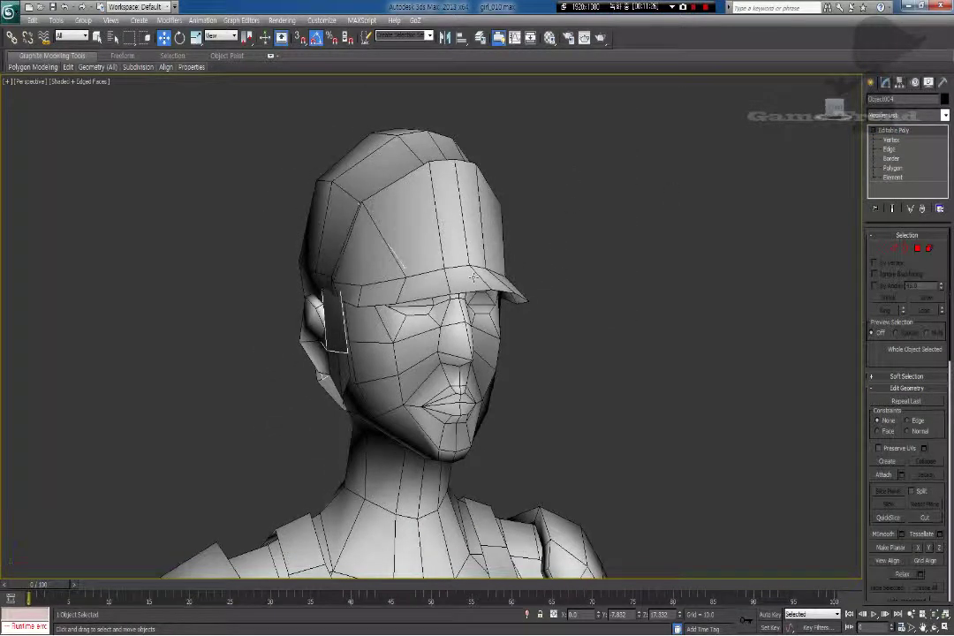
pyautogui.click(391, 222)
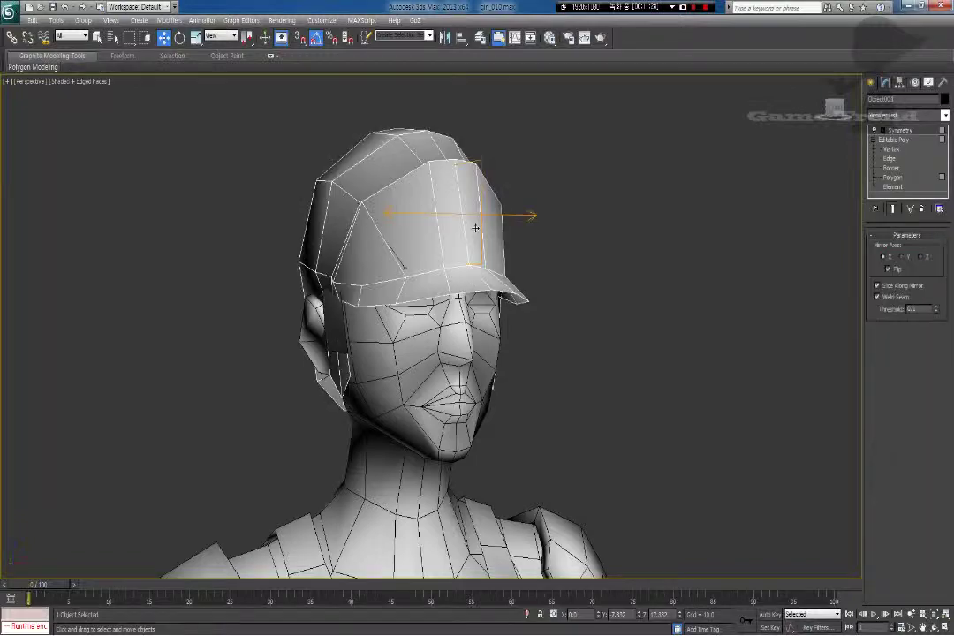
# Step: Make the mirrored hair object see-through and select the cloned hair piece beneath it
pyautogui.hotkey('alt', 'x')
pyautogui.keyDown('alt'); pyautogui.moveTo(455, 281); pyautogui.dragTo(479, 266, button='middle'); pyautogui.keyUp('alt')
pyautogui.scroll(4, 452, 286)
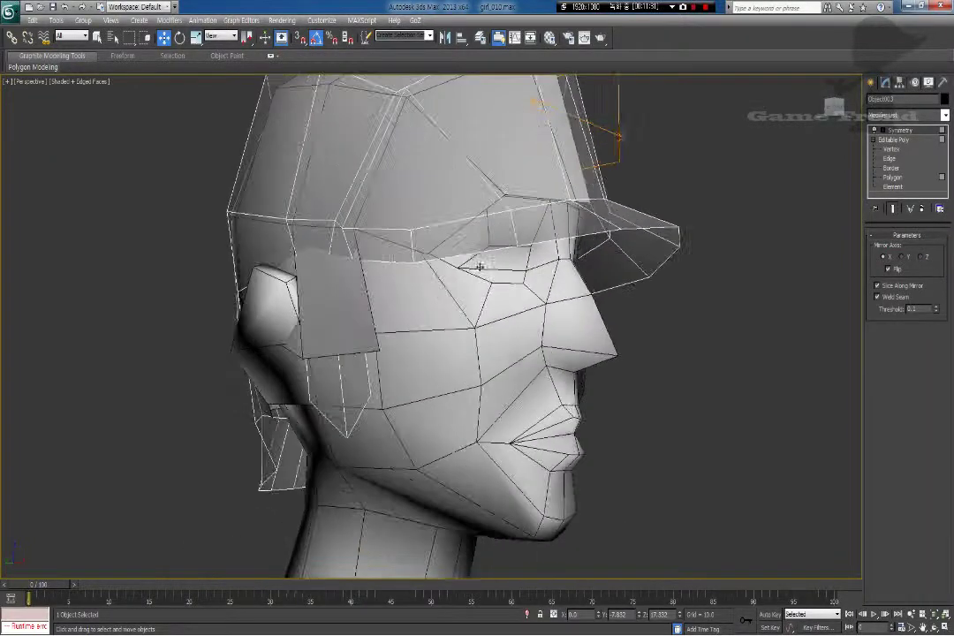
pyautogui.click(332, 360)
pyautogui.keyDown('alt'); pyautogui.moveTo(332, 361); pyautogui.dragTo(365, 355, button='middle'); pyautogui.keyUp('alt')
# Step: Select the bottom edge of the cloned piece's side flap in front of the ear and move it slightly outward
pyautogui.click(895, 253)
pyautogui.keyDown('alt'); pyautogui.moveTo(447, 363); pyautogui.dragTo(411, 364, button='middle'); pyautogui.keyUp('alt')
pyautogui.click(354, 352)
pyautogui.keyDown('alt'); pyautogui.moveTo(355, 350); pyautogui.dragTo(419, 339, button='middle'); pyautogui.keyUp('alt')
pyautogui.scroll(3, 353, 335)
pyautogui.moveTo(281, 323); pyautogui.dragTo(345, 347, button='middle')
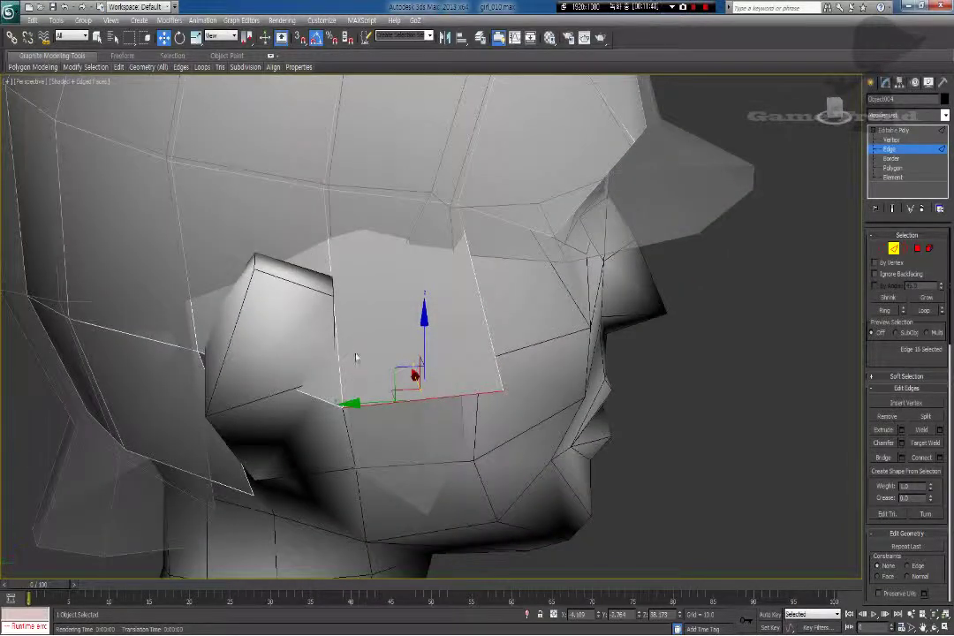
pyautogui.keyDown('alt'); pyautogui.moveTo(356, 358); pyautogui.dragTo(315, 365, button='middle'); pyautogui.keyUp('alt')
pyautogui.moveTo(470, 390)
pyautogui.mouseDown()
pyautogui.moveTo(482, 386)
pyautogui.moveTo(464, 387)
pyautogui.mouseUp()
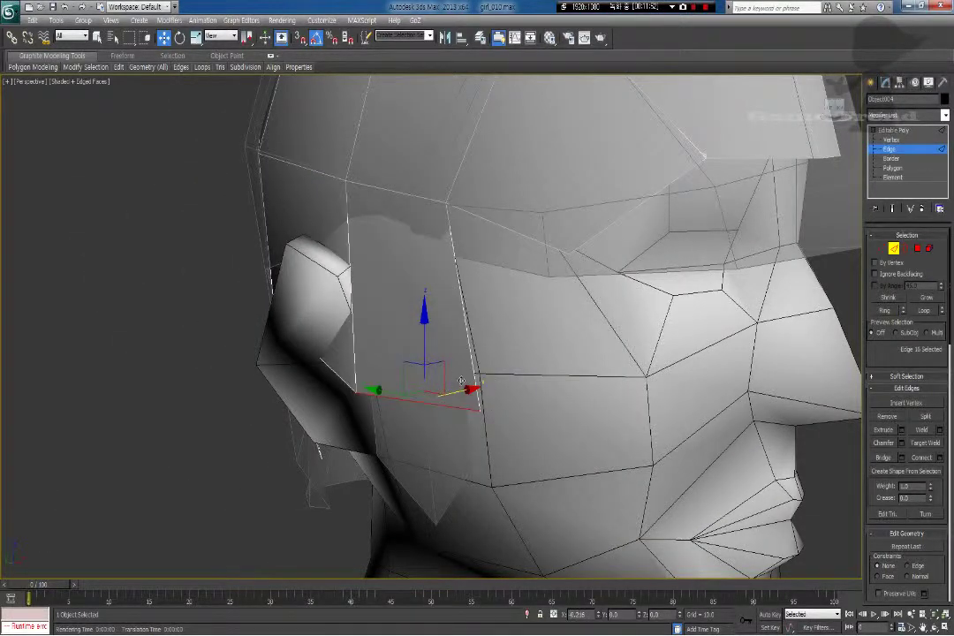
pyautogui.keyDown('alt'); pyautogui.moveTo(465, 387); pyautogui.dragTo(446, 340, button='middle'); pyautogui.keyUp('alt')
pyautogui.keyDown('alt'); pyautogui.moveTo(519, 334); pyautogui.dragTo(424, 394, button='middle'); pyautogui.keyUp('alt')
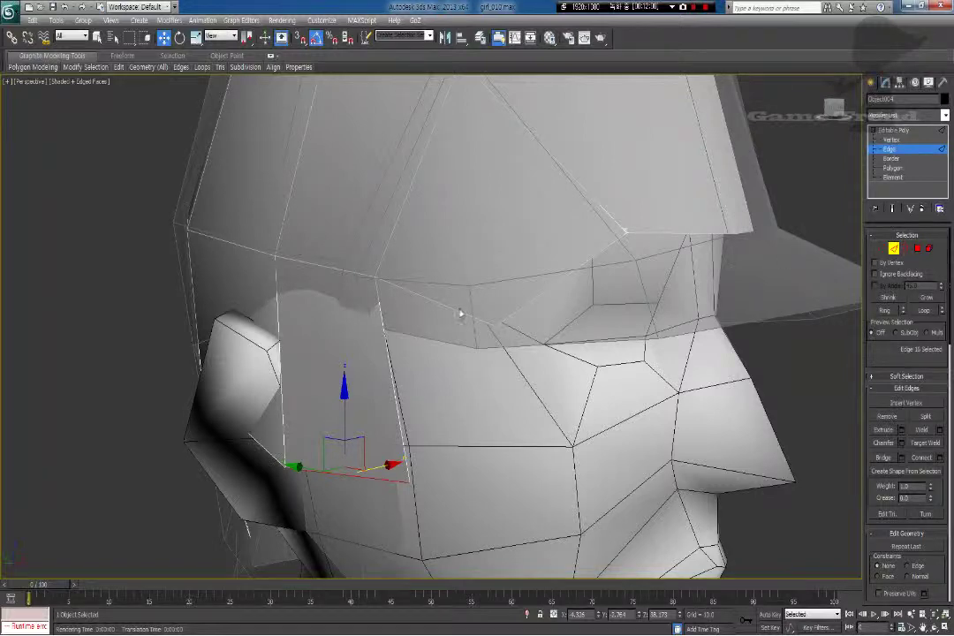
# Step: Extrude the temple edge in front of the side flap downward twice, forming a two-polygon strand that reaches the jaw
pyautogui.click(460, 316)
pyautogui.keyDown('alt'); pyautogui.moveTo(462, 320); pyautogui.dragTo(456, 297, button='middle'); pyautogui.keyUp('alt')
pyautogui.keyDown('shift'); pyautogui.moveTo(434, 219); pyautogui.dragTo(441, 372); pyautogui.keyUp('shift')
pyautogui.keyDown('alt'); pyautogui.moveTo(448, 428); pyautogui.dragTo(477, 450, button='middle'); pyautogui.keyUp('alt')
pyautogui.moveTo(469, 472); pyautogui.dragTo(467, 320, button='middle')
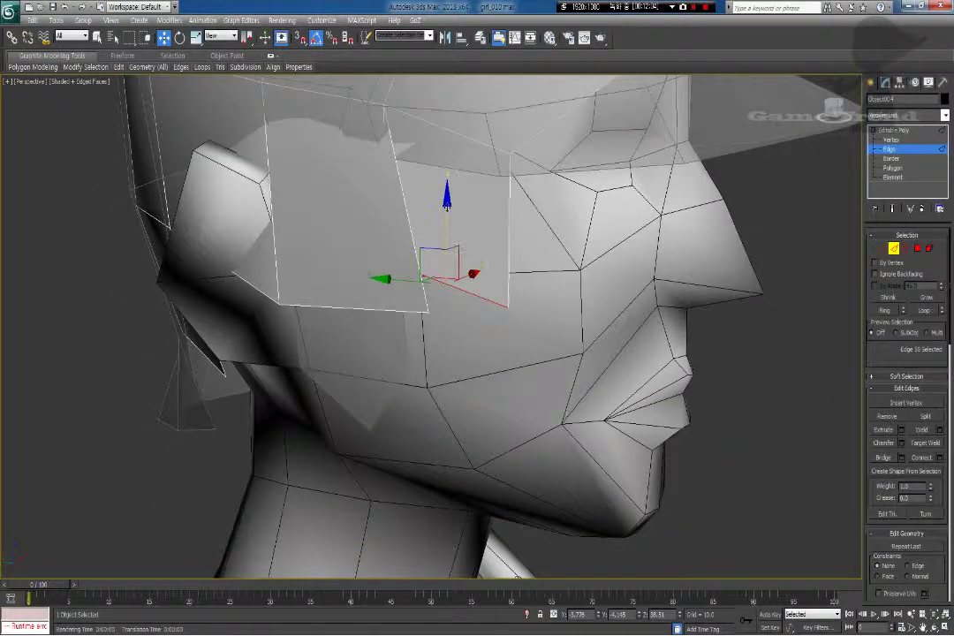
pyautogui.keyDown('shift'); pyautogui.moveTo(447, 206); pyautogui.dragTo(431, 390); pyautogui.keyUp('shift')
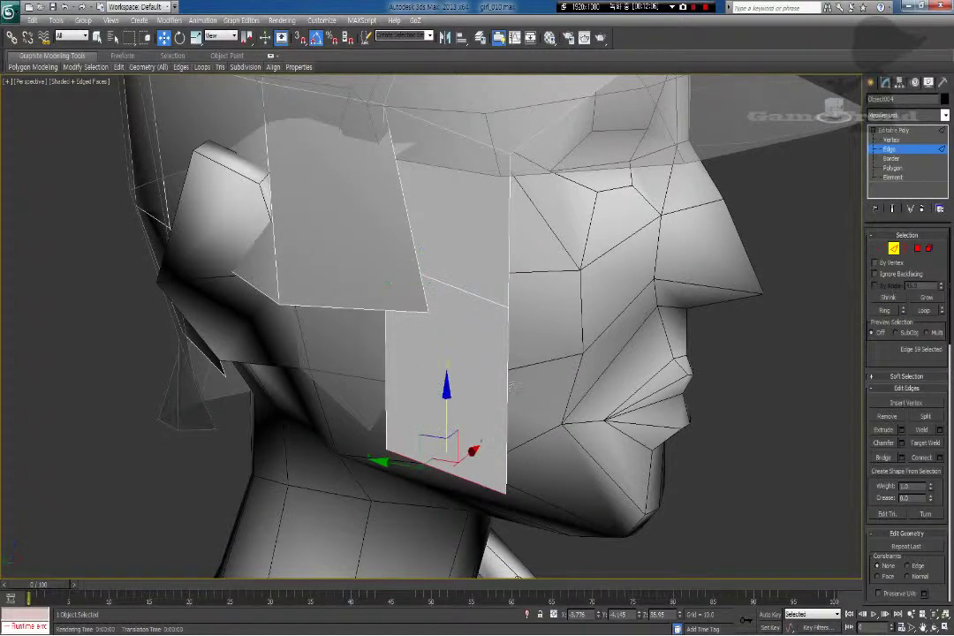
# Step: Extrude the bottom edge of the side flap downward to about jaw level
pyautogui.moveTo(513, 378)
pyautogui.keyDown('alt'); pyautogui.mouseDown(button='middle')
pyautogui.moveTo(434, 358)
pyautogui.moveTo(519, 373)
pyautogui.mouseUp(button='middle'); pyautogui.keyUp('alt')
pyautogui.click(392, 307)
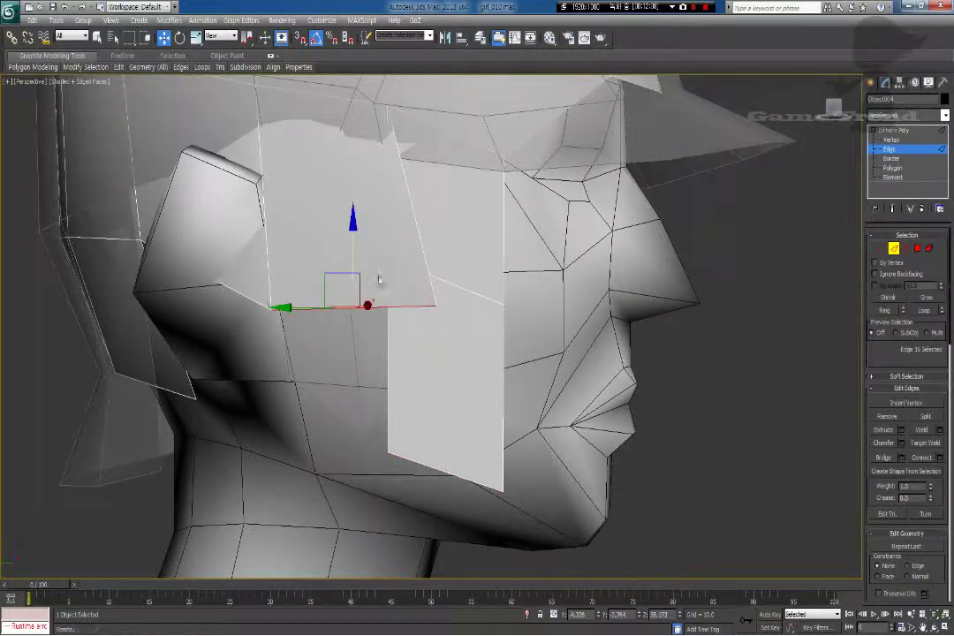
pyautogui.keyDown('shift'); pyautogui.moveTo(353, 221); pyautogui.dragTo(360, 408); pyautogui.keyUp('shift')
pyautogui.keyDown('alt'); pyautogui.moveTo(464, 328); pyautogui.dragTo(547, 331, button='middle'); pyautogui.keyUp('alt')
pyautogui.scroll(-5, 411, 324)
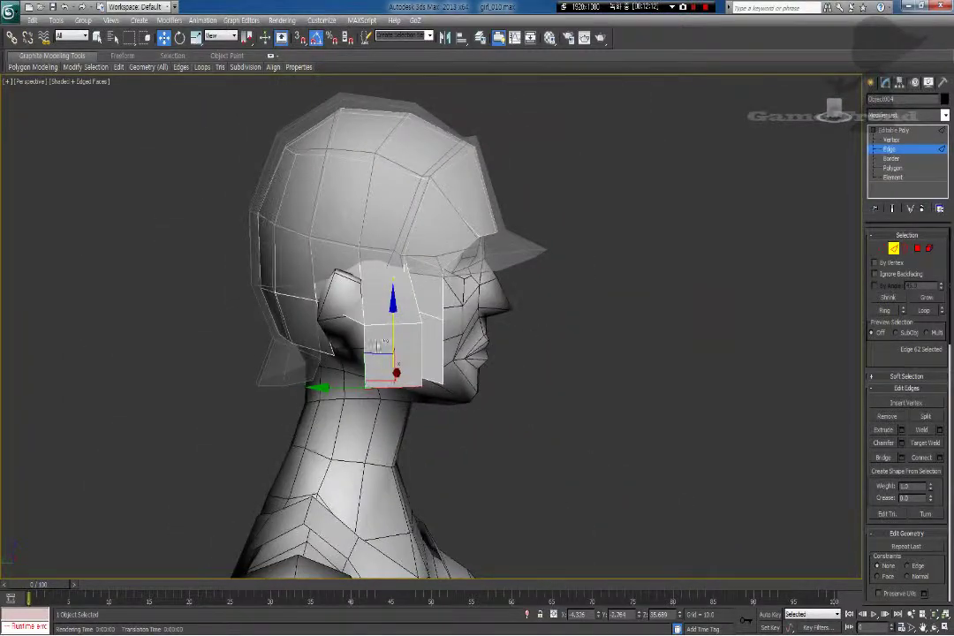
pyautogui.scroll(5, 392, 313)
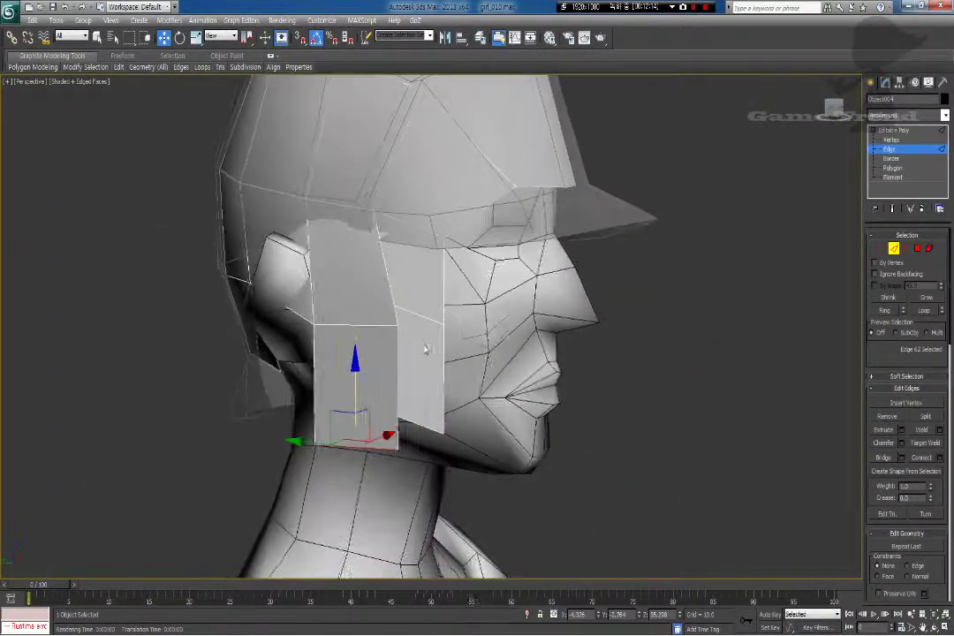
pyautogui.keyDown('alt'); pyautogui.moveTo(378, 343); pyautogui.dragTo(392, 341, button='middle'); pyautogui.keyUp('alt')
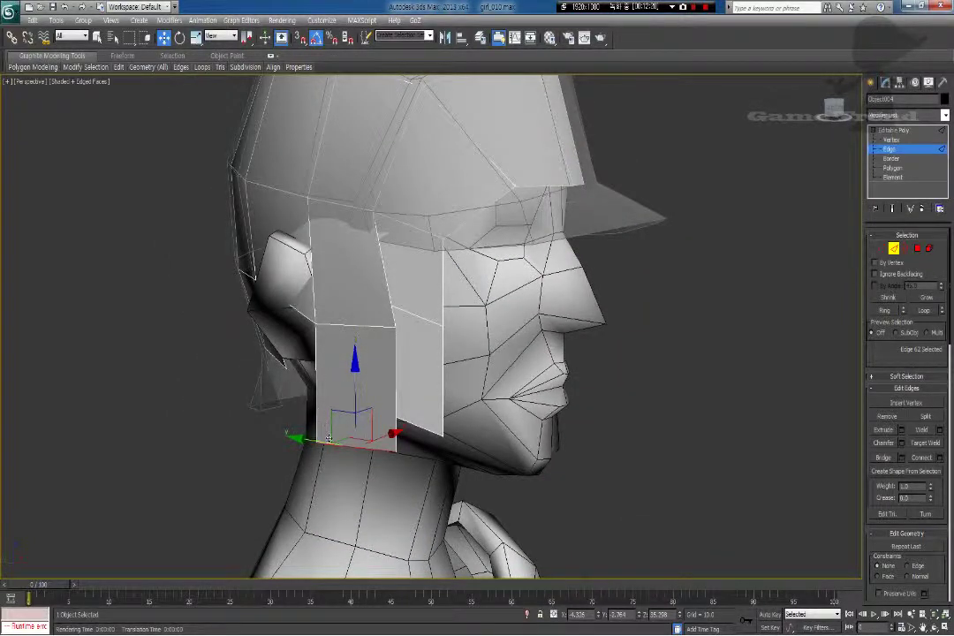
# Step: Raise the side flap's two mid-height vertices in the side view, bringing the rear one to the ear's upper front corner
pyautogui.keyDown('alt'); pyautogui.moveTo(394, 432); pyautogui.dragTo(459, 410, button='middle'); pyautogui.keyUp('alt')
pyautogui.scroll(4, 383, 406)
pyautogui.moveTo(264, 280); pyautogui.dragTo(379, 390, button='middle')
pyautogui.keyDown('alt'); pyautogui.moveTo(433, 350); pyautogui.dragTo(522, 273, button='middle'); pyautogui.keyUp('alt')
pyautogui.press('1')
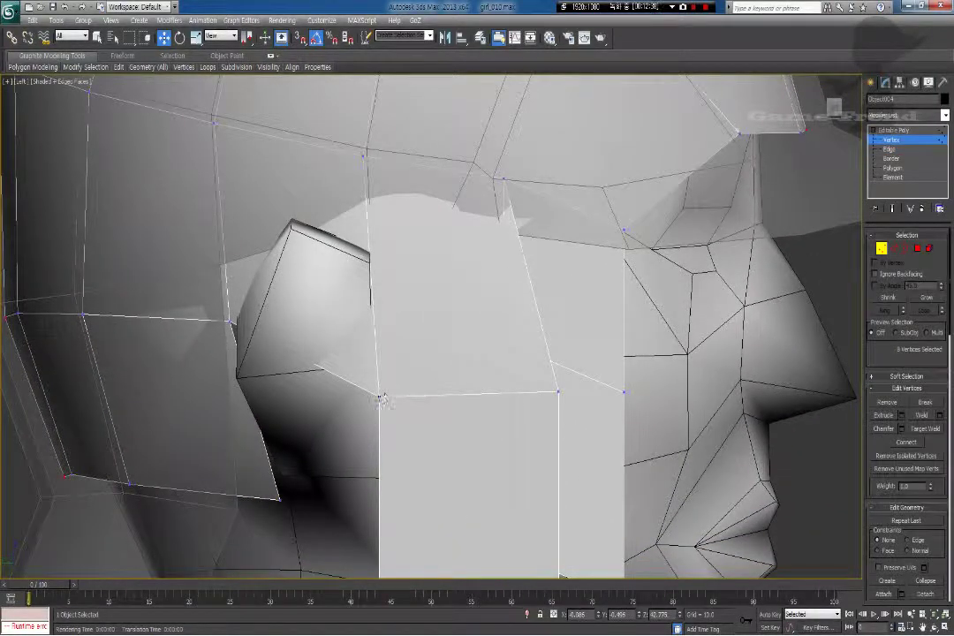
pyautogui.moveTo(379, 363); pyautogui.dragTo(384, 324)
pyautogui.moveTo(381, 234)
pyautogui.mouseDown()
pyautogui.moveTo(377, 219)
pyautogui.moveTo(397, 223)
pyautogui.mouseUp()
pyautogui.moveTo(516, 399); pyautogui.dragTo(495, 362, button='middle')
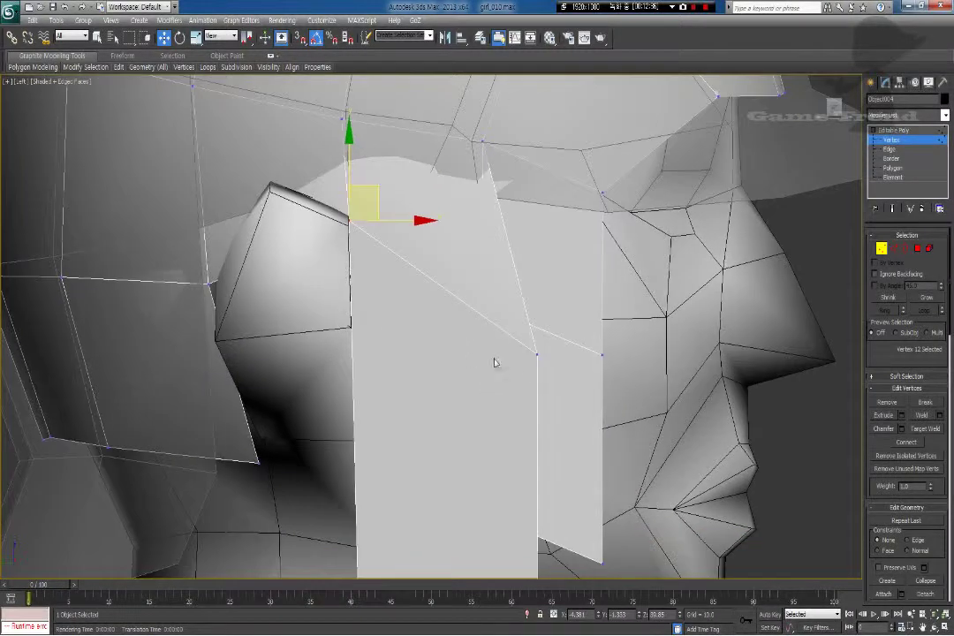
pyautogui.moveTo(565, 323); pyautogui.dragTo(530, 214)
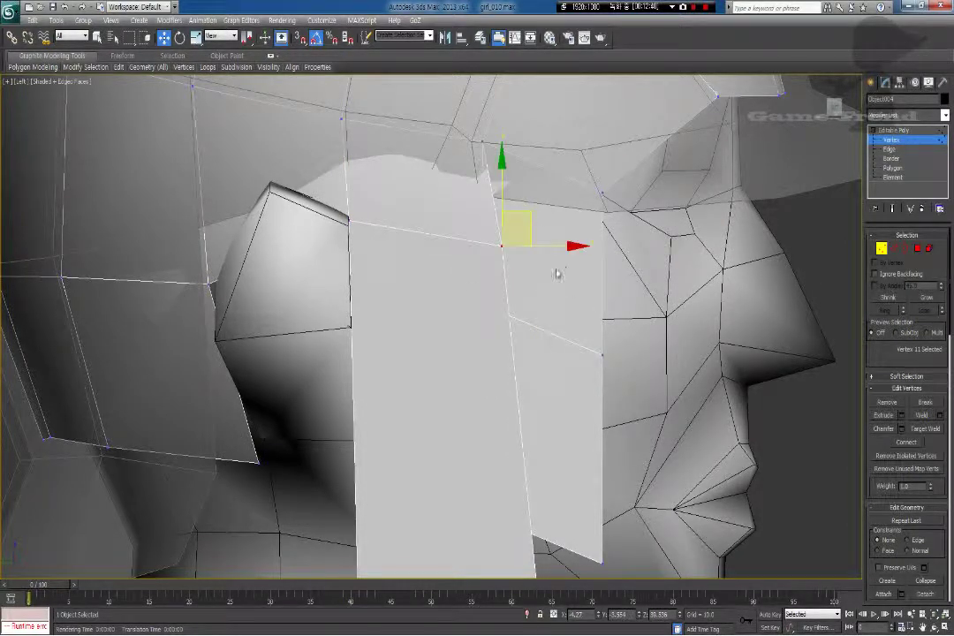
# Step: Move the front strand's middle and bottom outer vertices back and slightly up so the strand tapers toward the flap
pyautogui.click(602, 354)
pyautogui.moveTo(626, 325); pyautogui.dragTo(599, 310)
pyautogui.moveTo(621, 562); pyautogui.dragTo(601, 465, button='middle')
pyautogui.click(582, 465)
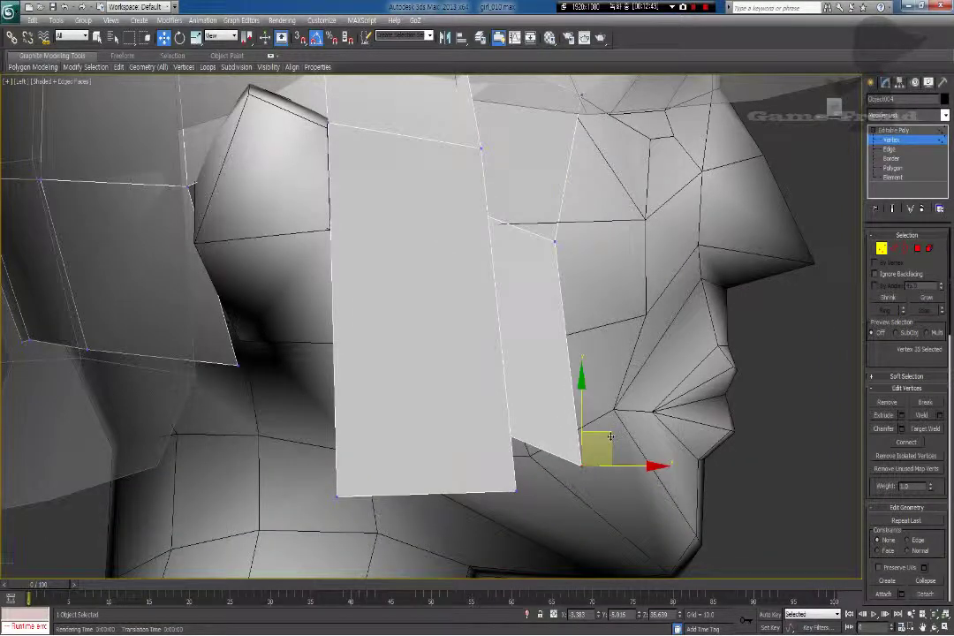
pyautogui.moveTo(600, 442); pyautogui.dragTo(567, 403)
pyautogui.moveTo(539, 357); pyautogui.dragTo(517, 360, button='middle')
# Step: Move the side flap's middle and bottom horizontal edges slightly inward toward the face in the front view
pyautogui.press('p')
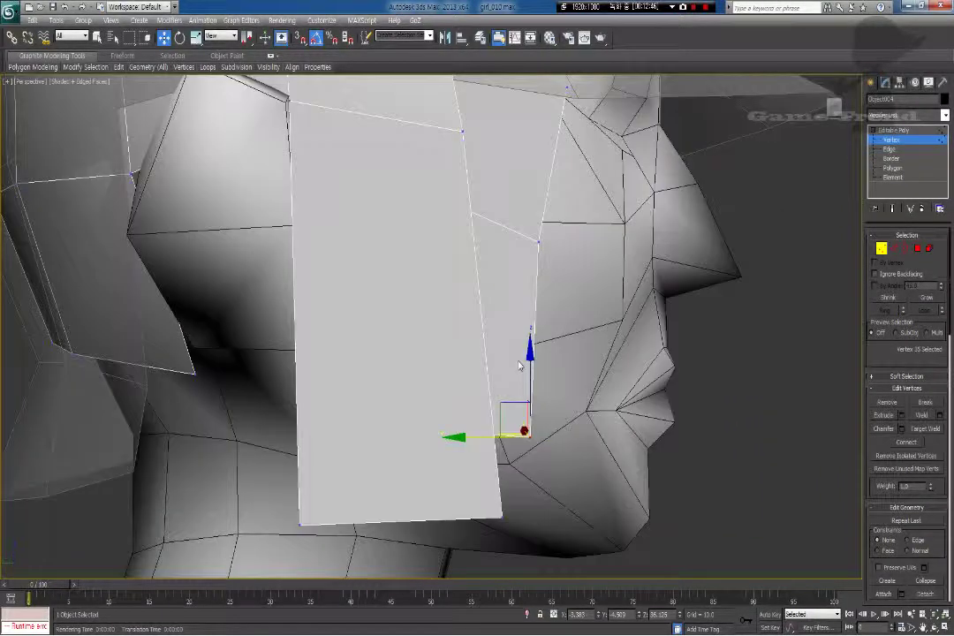
pyautogui.keyDown('alt'); pyautogui.moveTo(466, 426); pyautogui.dragTo(423, 450, button='middle'); pyautogui.keyUp('alt')
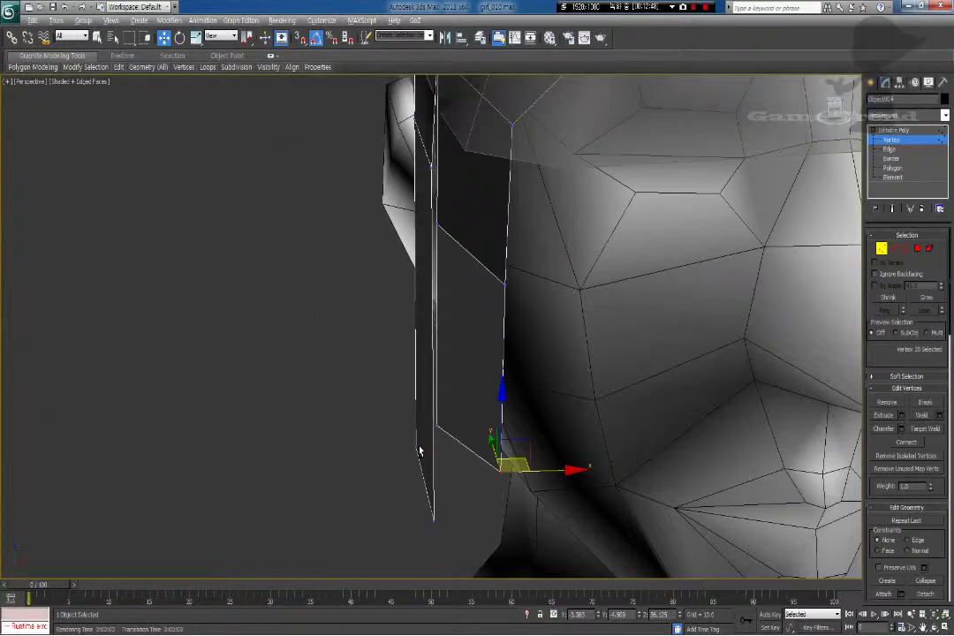
pyautogui.keyDown('alt'); pyautogui.moveTo(433, 323); pyautogui.dragTo(404, 319, button='middle'); pyautogui.keyUp('alt')
pyautogui.press('f')
pyautogui.scroll(5, 405, 319)
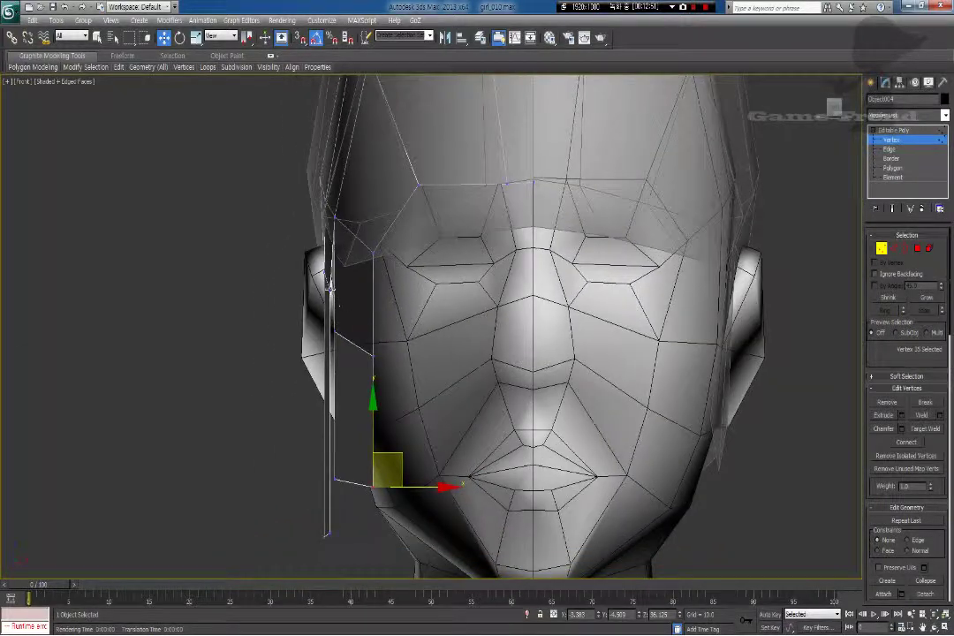
pyautogui.click(330, 284)
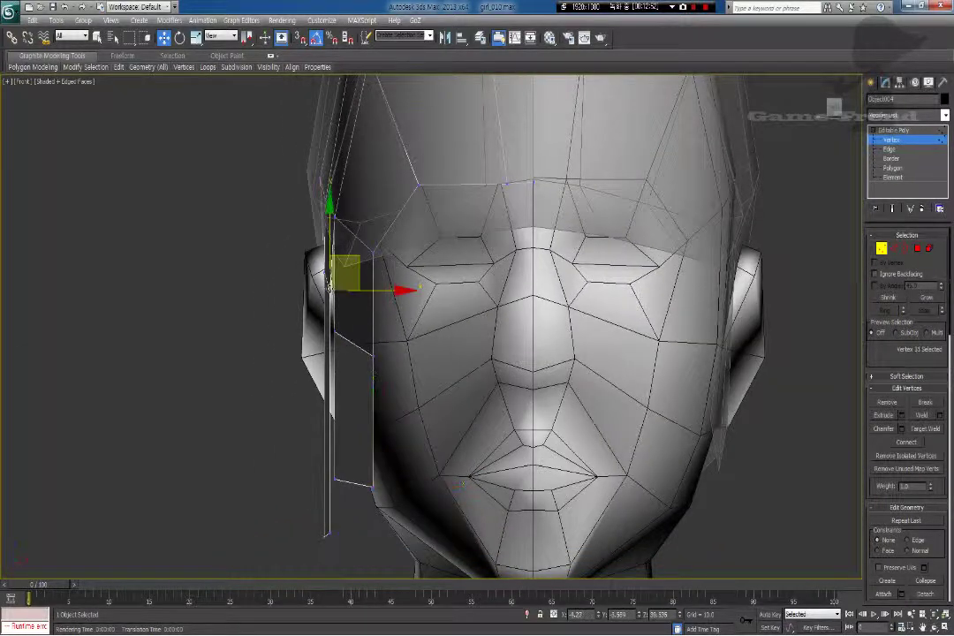
pyautogui.press('2')
pyautogui.click(328, 280)
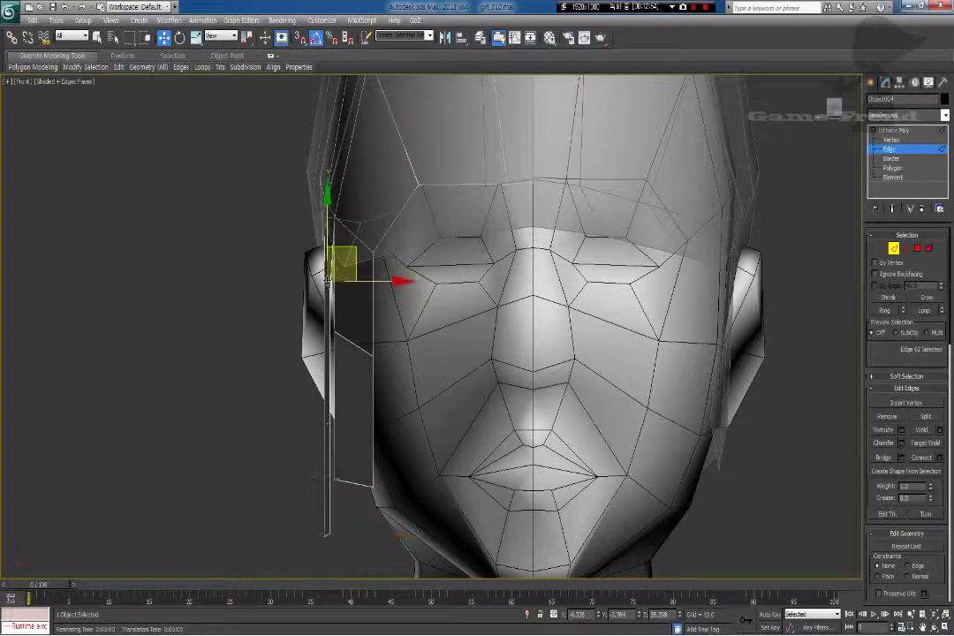
pyautogui.moveTo(357, 250); pyautogui.dragTo(364, 247)
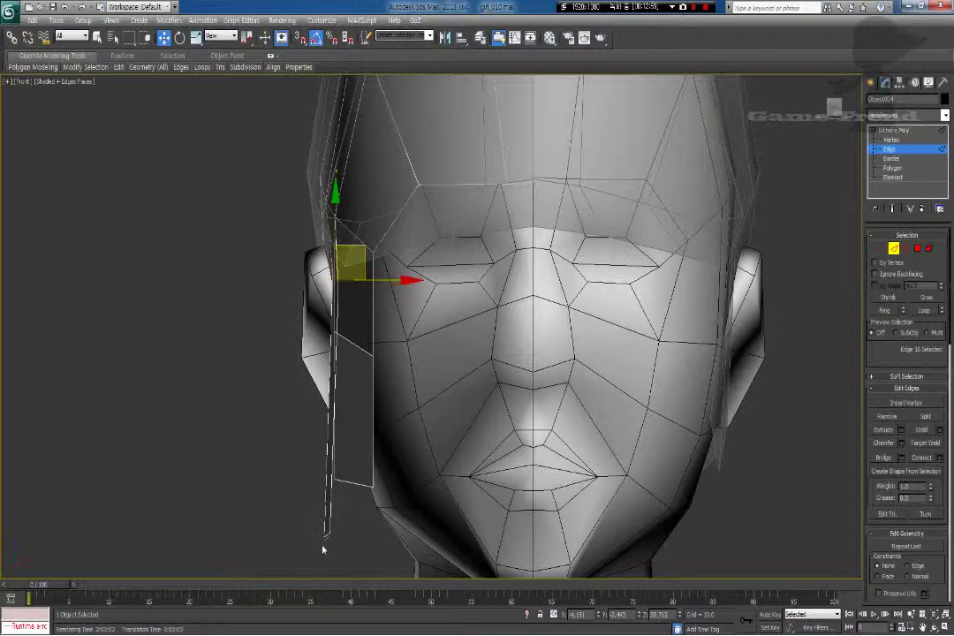
pyautogui.click(327, 535)
pyautogui.moveTo(360, 509); pyautogui.dragTo(370, 510)
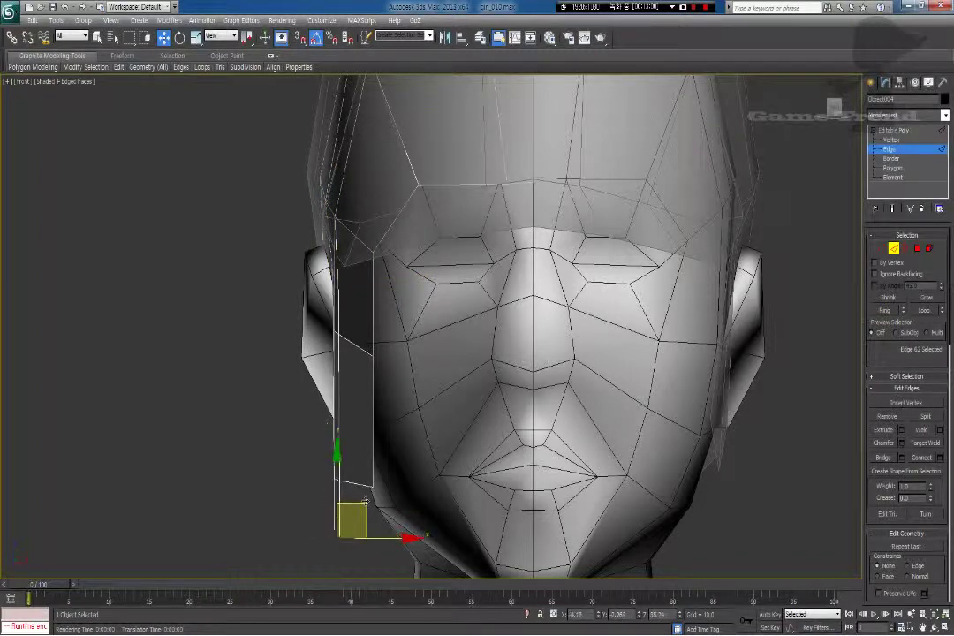
# Step: Return to the perspective view and select the front vertical edge of the side flap's lower polygon
pyautogui.scroll(-3, 367, 467)
pyautogui.press('p')
pyautogui.keyDown('alt'); pyautogui.moveTo(370, 473); pyautogui.dragTo(316, 382, button='middle'); pyautogui.keyUp('alt')
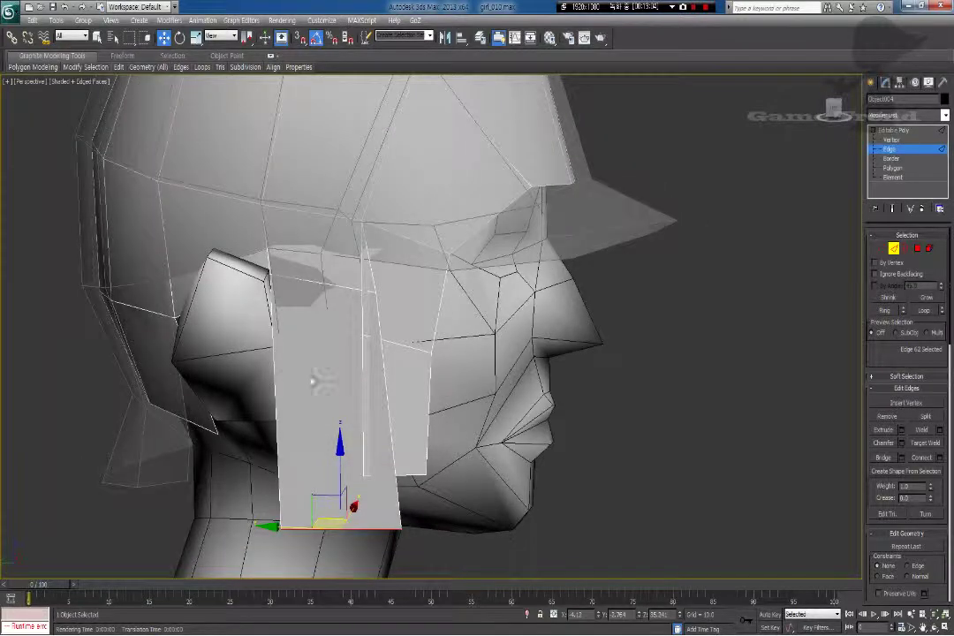
pyautogui.click(384, 386)
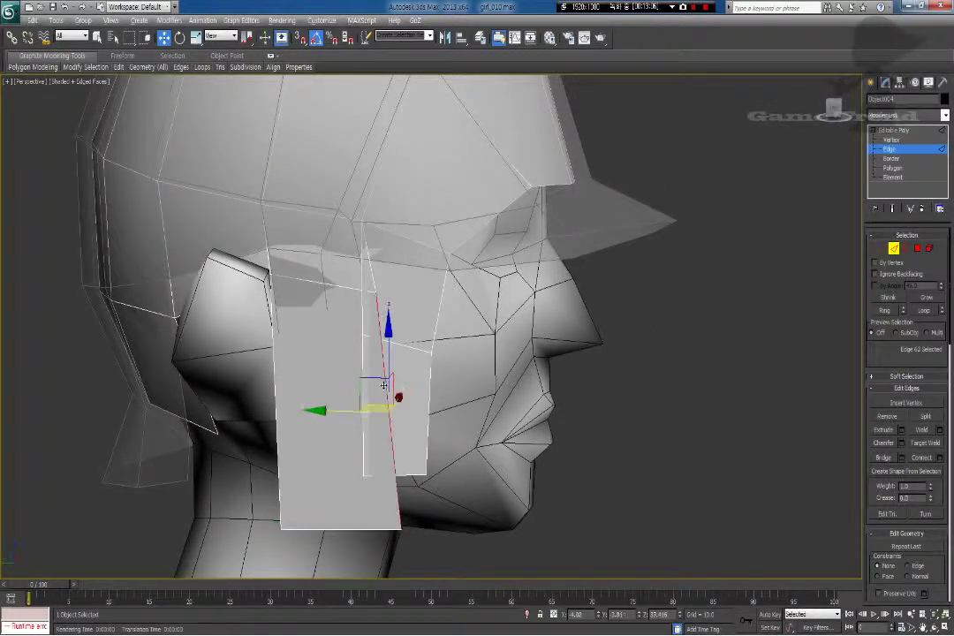
# Step: Connect the wide side hair strip's long vertical edges with a horizontal edge and nudge the new edge inward along X
pyautogui.click(919, 459)
pyautogui.keyDown('alt'); pyautogui.moveTo(577, 459); pyautogui.dragTo(493, 464, button='middle'); pyautogui.keyUp('alt')
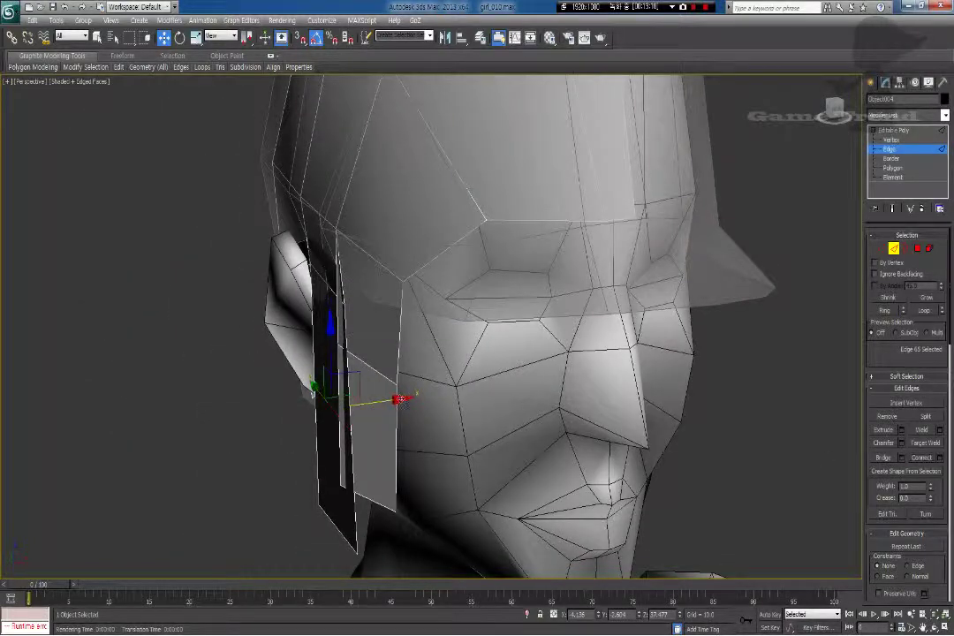
pyautogui.moveTo(401, 399); pyautogui.dragTo(407, 400)
pyautogui.keyDown('alt'); pyautogui.moveTo(407, 399); pyautogui.dragTo(470, 365, button='middle'); pyautogui.keyUp('alt')
# Step: Move the front side strip's rear middle and rear bottom vertices inward along X, behind the wide strip
pyautogui.click(882, 249)
pyautogui.keyDown('alt'); pyautogui.moveTo(298, 364); pyautogui.dragTo(316, 430, button='middle'); pyautogui.keyUp('alt')
pyautogui.click(323, 383)
pyautogui.moveTo(299, 352); pyautogui.dragTo(295, 347)
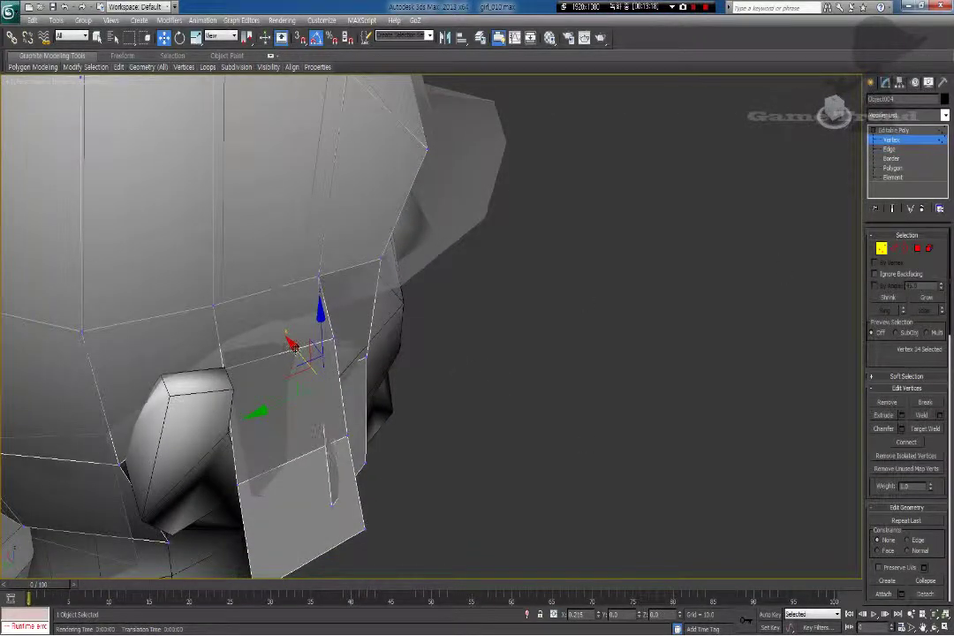
pyautogui.click(330, 504)
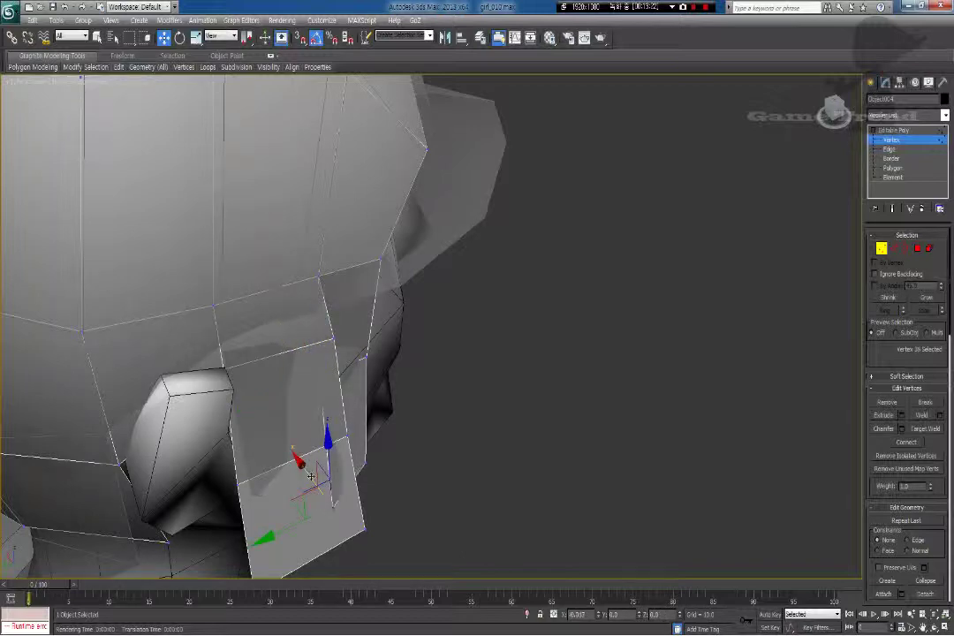
pyautogui.moveTo(311, 476); pyautogui.dragTo(303, 466)
# Step: Shift the front side strip's middle vertex beside the cheek outward along X
pyautogui.keyDown('alt'); pyautogui.moveTo(357, 473); pyautogui.dragTo(270, 450, button='middle'); pyautogui.keyUp('alt')
pyautogui.keyDown('alt'); pyautogui.moveTo(334, 451); pyautogui.dragTo(332, 445, button='middle'); pyautogui.keyUp('alt')
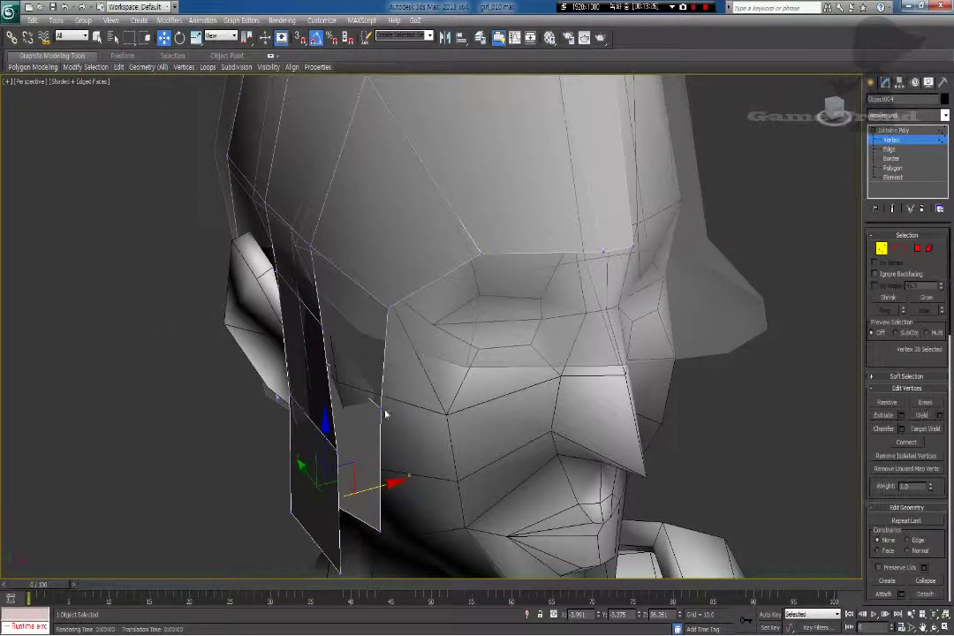
pyautogui.moveTo(424, 398); pyautogui.dragTo(411, 402)
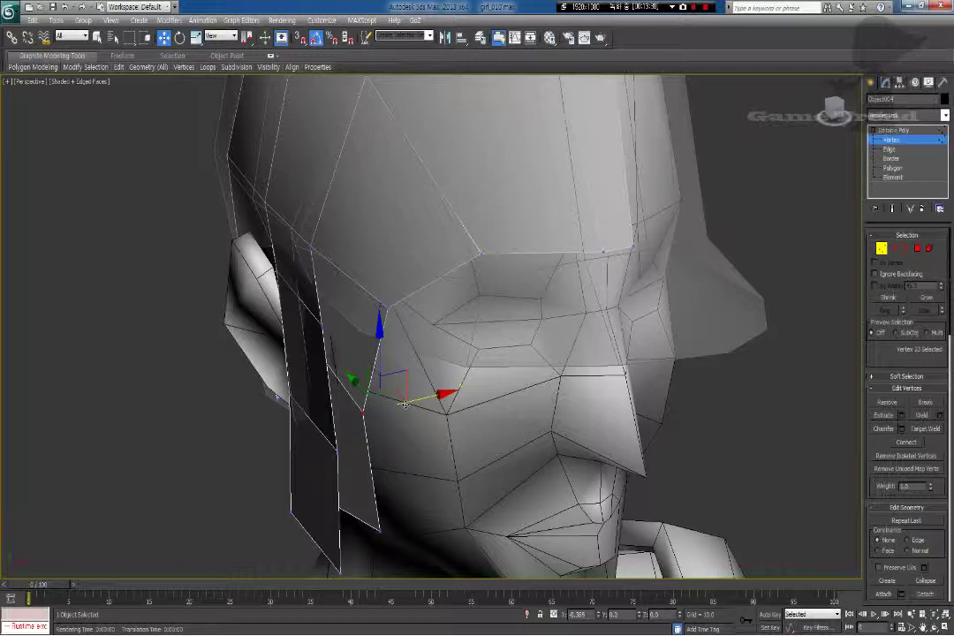
pyautogui.moveTo(405, 404); pyautogui.dragTo(395, 362)
pyautogui.click(359, 286)
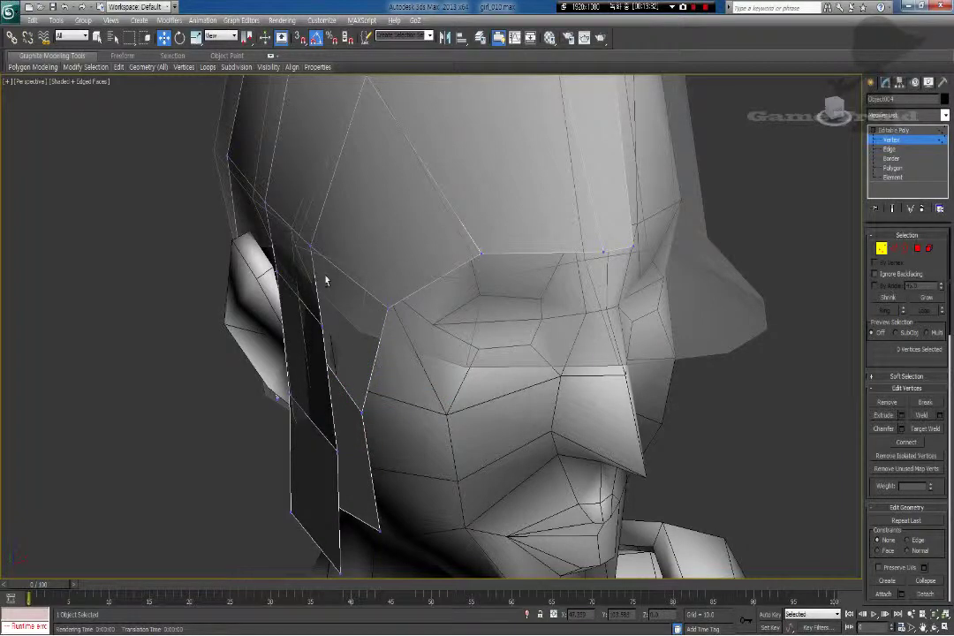
pyautogui.moveTo(325, 280)
pyautogui.keyDown('alt'); pyautogui.mouseDown(button='middle')
pyautogui.moveTo(284, 265)
pyautogui.moveTo(322, 279)
pyautogui.moveTo(335, 272)
pyautogui.mouseUp(button='middle'); pyautogui.keyUp('alt')
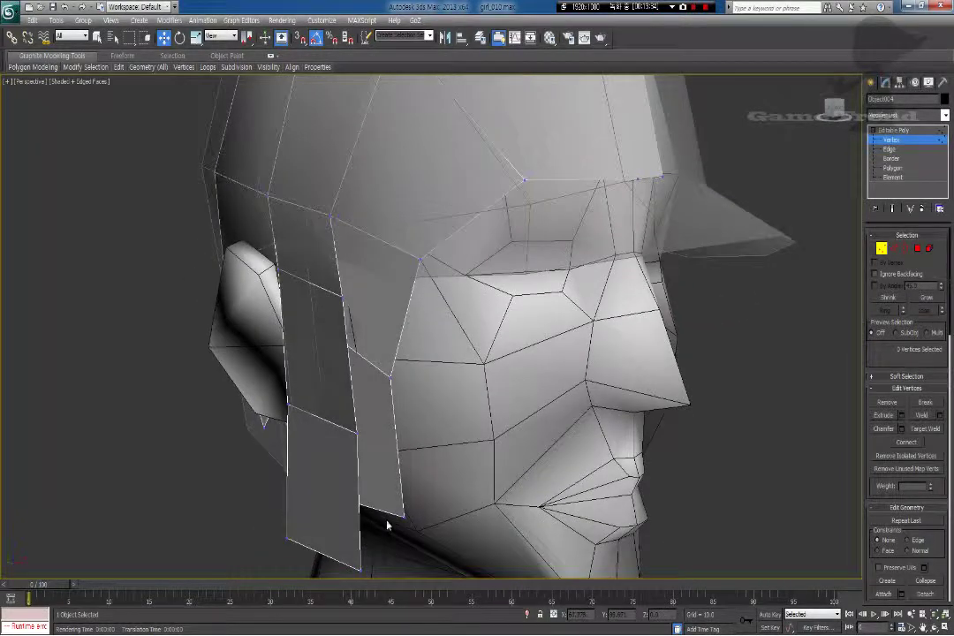
# Step: In the front view, move the front side strip's bottom front vertex outward from the jaw along X
pyautogui.click(893, 249)
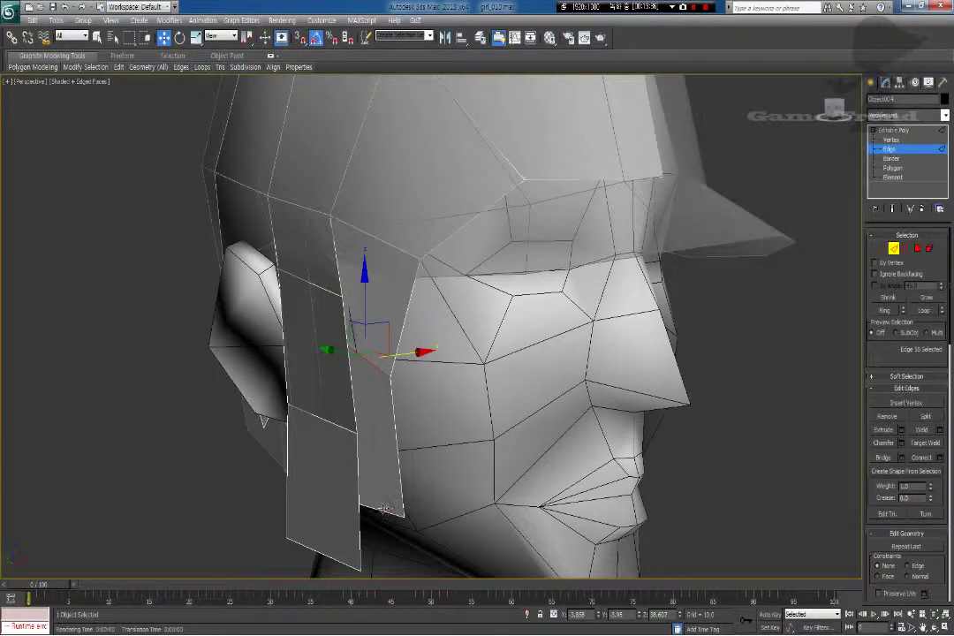
pyautogui.keyDown('alt'); pyautogui.moveTo(386, 509); pyautogui.dragTo(422, 516, button='middle'); pyautogui.keyUp('alt')
pyautogui.moveTo(424, 505); pyautogui.dragTo(422, 506)
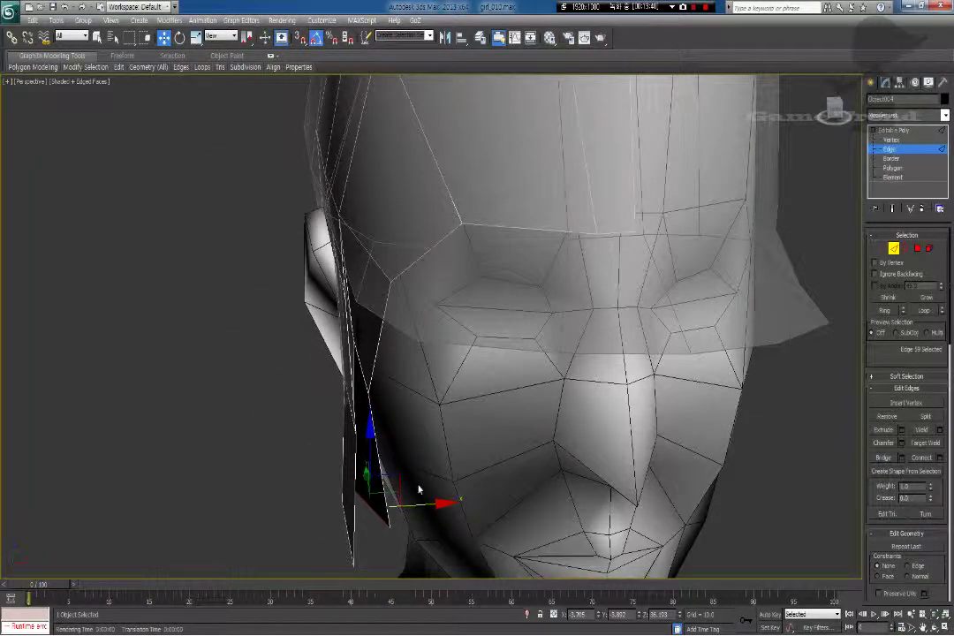
pyautogui.moveTo(420, 489); pyautogui.dragTo(407, 470, button='middle')
pyautogui.press('f')
pyautogui.scroll(2, 410, 407)
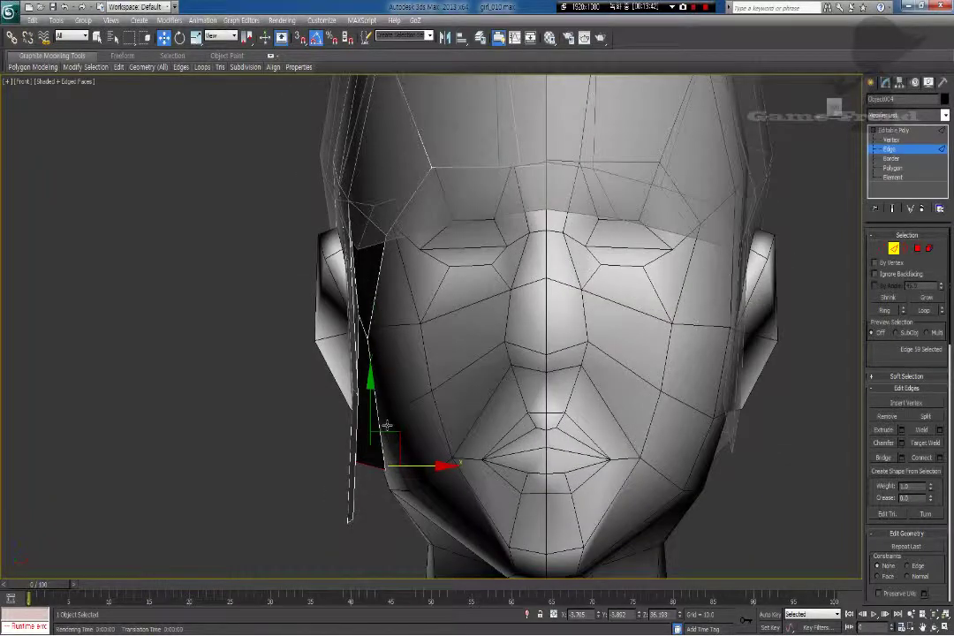
pyautogui.press('1')
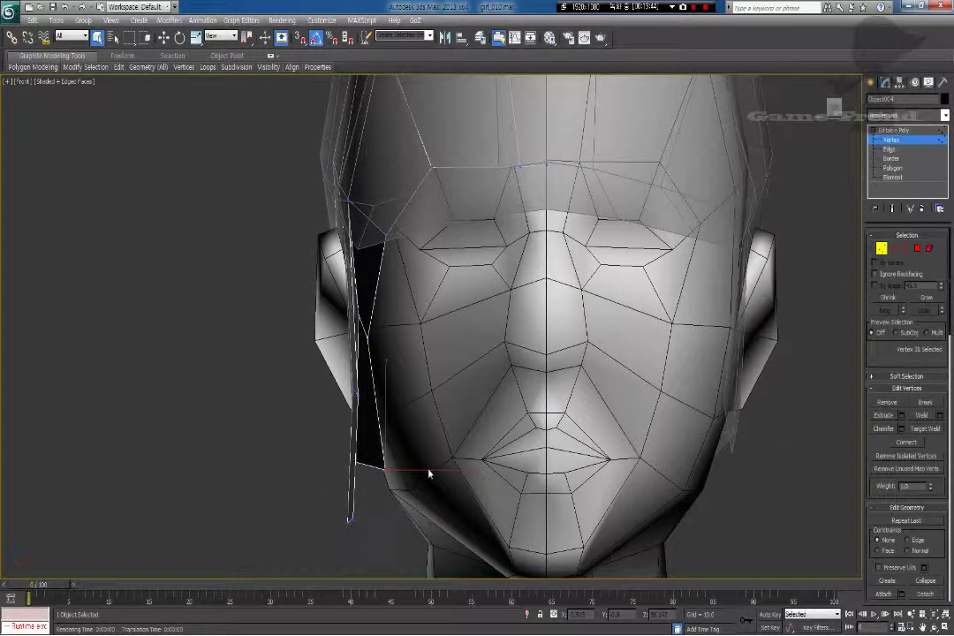
pyautogui.press('w')
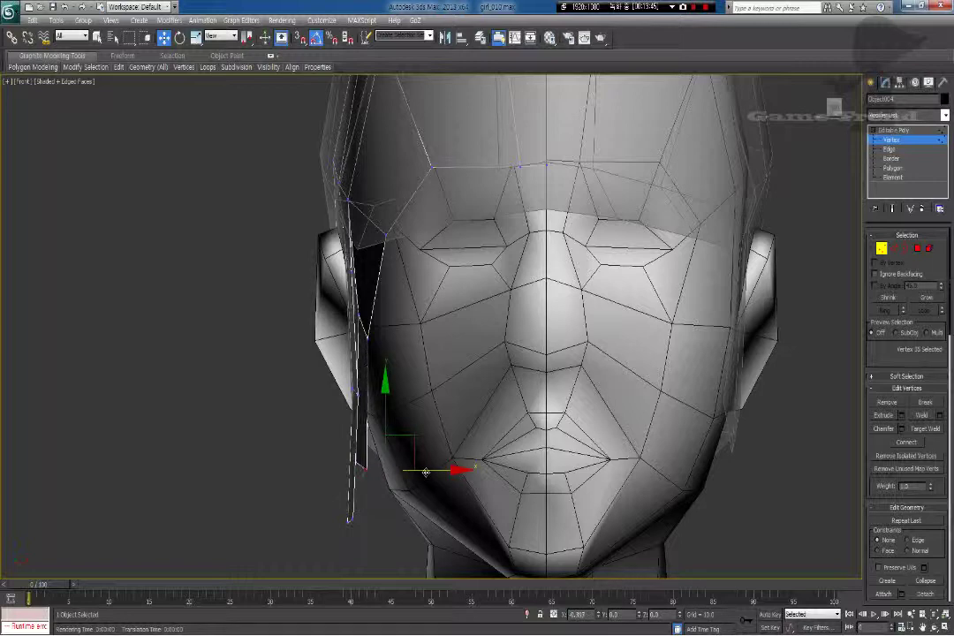
pyautogui.moveTo(426, 471); pyautogui.dragTo(430, 472)
pyautogui.moveTo(435, 469); pyautogui.dragTo(426, 513, button='middle')
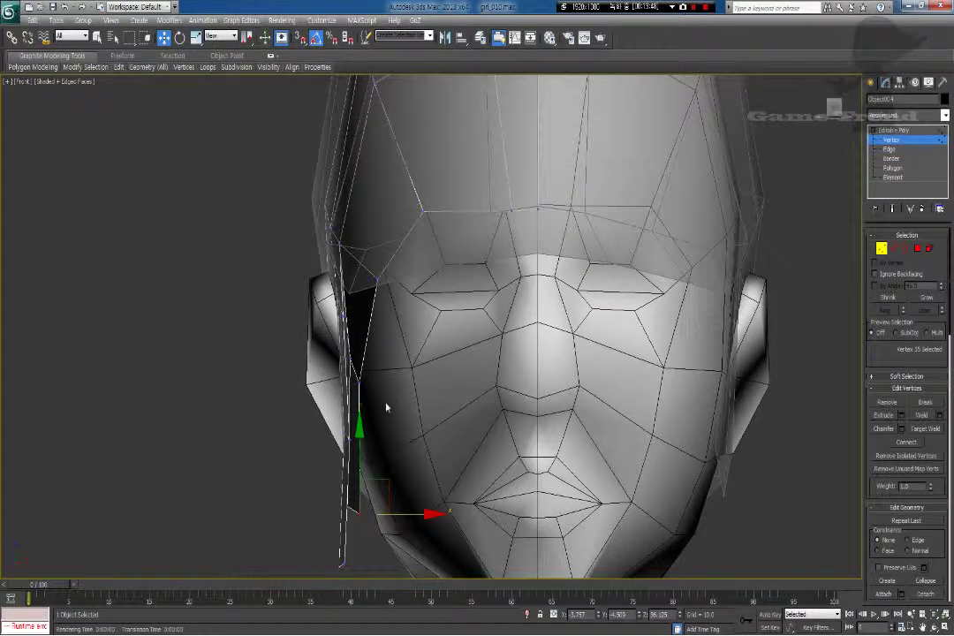
# Step: Extrude the three lower border edges at the back of the hair downward twice to cover the neck
pyautogui.moveTo(386, 408); pyautogui.dragTo(443, 363, button='middle')
pyautogui.scroll(-3, 378, 412)
pyautogui.press('p')
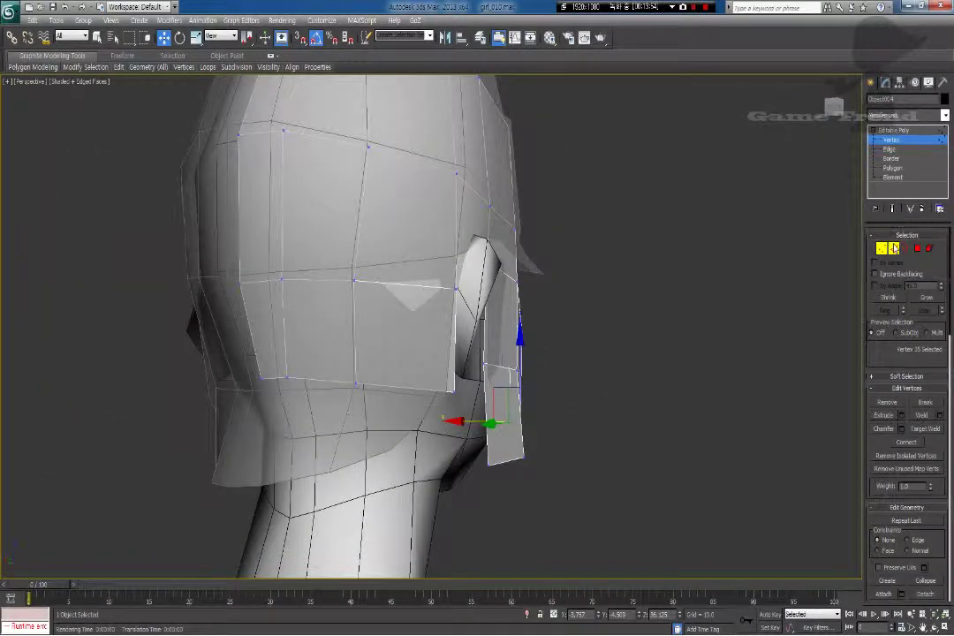
pyautogui.click(894, 248)
pyautogui.click(414, 388)
pyautogui.keyDown('ctrl'); pyautogui.click(319, 383); pyautogui.keyUp('ctrl')
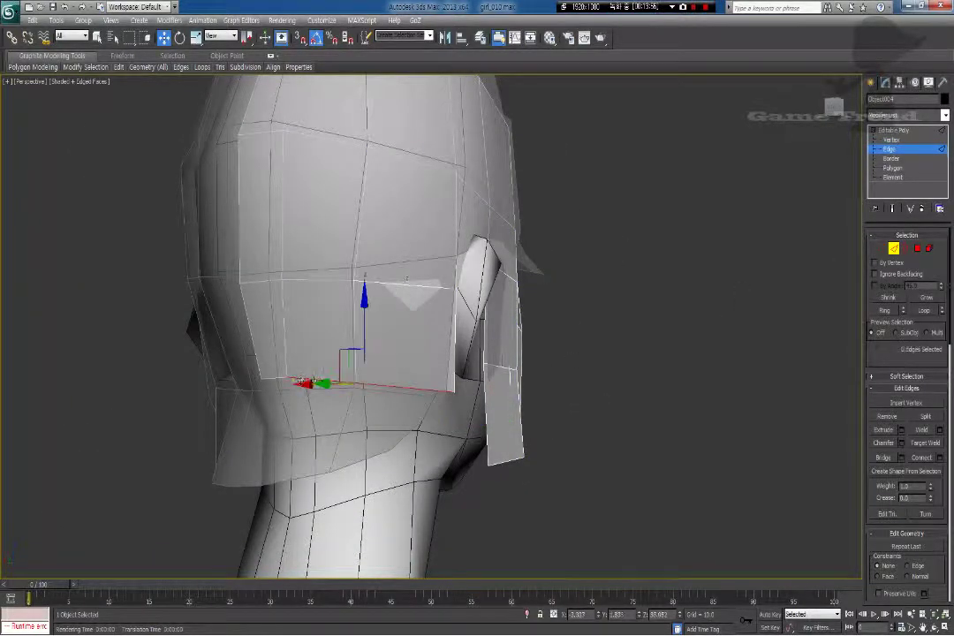
pyautogui.keyDown('ctrl'); pyautogui.click(277, 380); pyautogui.keyUp('ctrl')
pyautogui.keyDown('alt'); pyautogui.moveTo(297, 403); pyautogui.dragTo(350, 399, button='middle'); pyautogui.keyUp('alt')
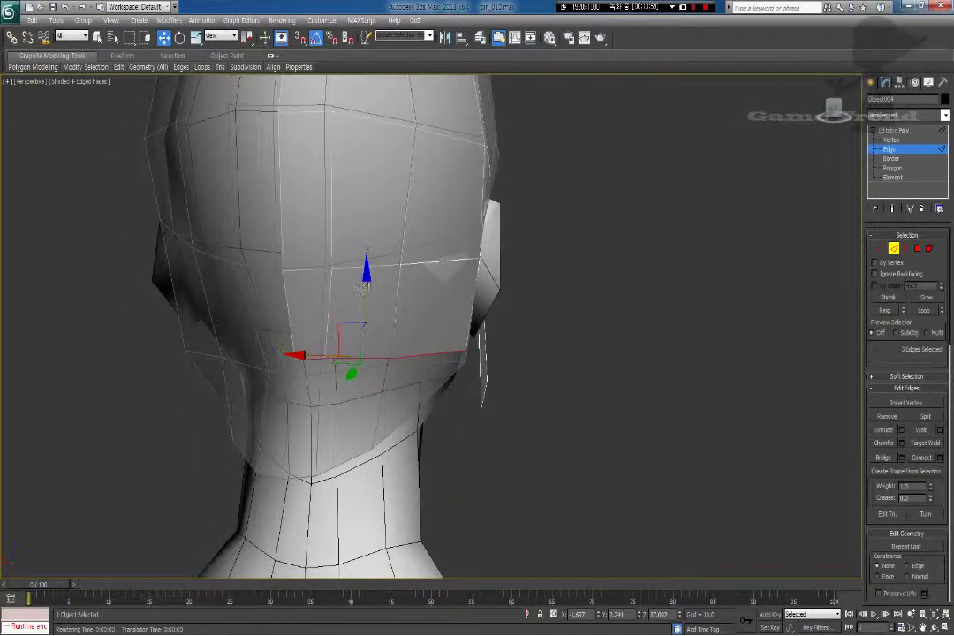
pyautogui.keyDown('shift'); pyautogui.moveTo(365, 282); pyautogui.dragTo(363, 383); pyautogui.keyUp('shift')
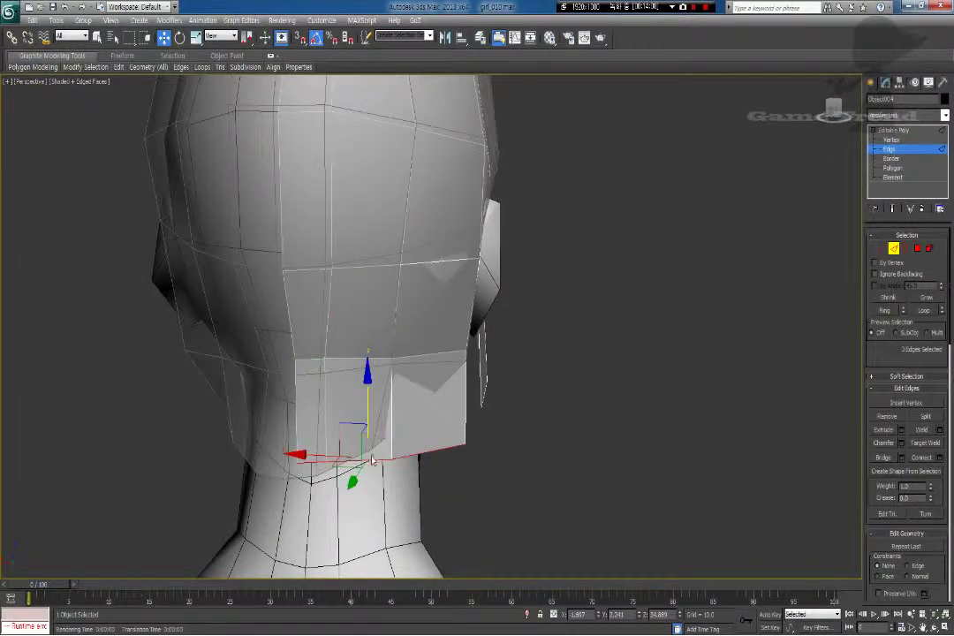
pyautogui.moveTo(392, 479); pyautogui.dragTo(396, 378, button='middle')
pyautogui.keyDown('shift'); pyautogui.moveTo(371, 265); pyautogui.dragTo(373, 432); pyautogui.keyUp('shift')
# Step: In the left wireframe view, shift the back panel's bottom vertices backward and raise the front corner to slant the lower border
pyautogui.press('l')
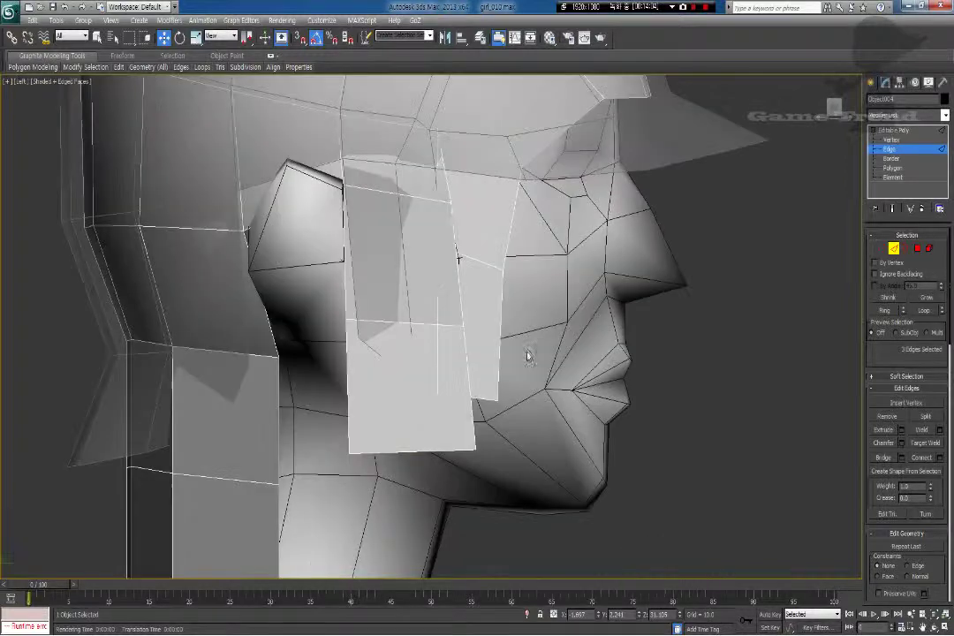
pyautogui.moveTo(551, 316); pyautogui.dragTo(596, 248, button='middle')
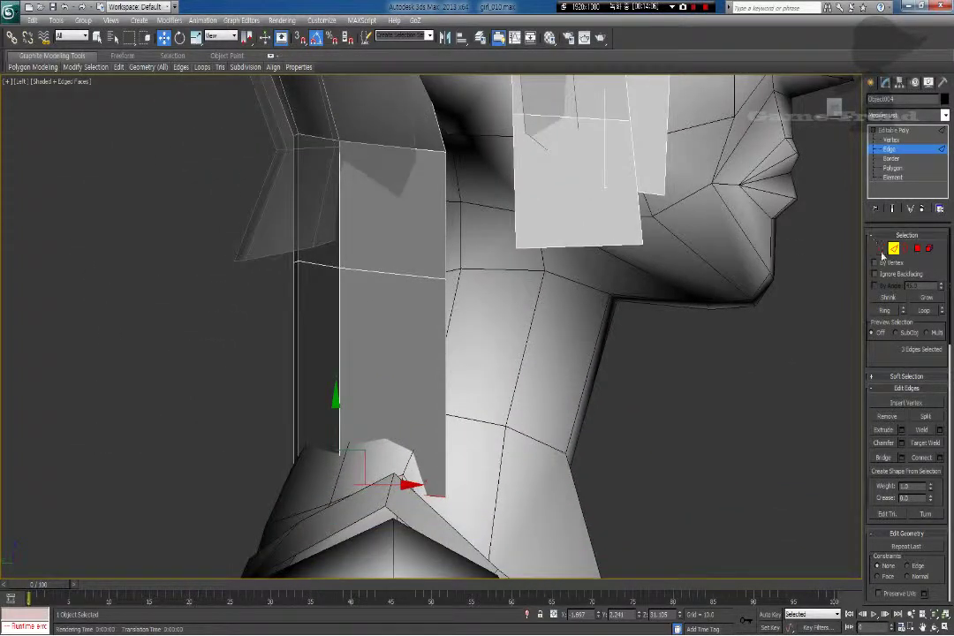
pyautogui.press('1')
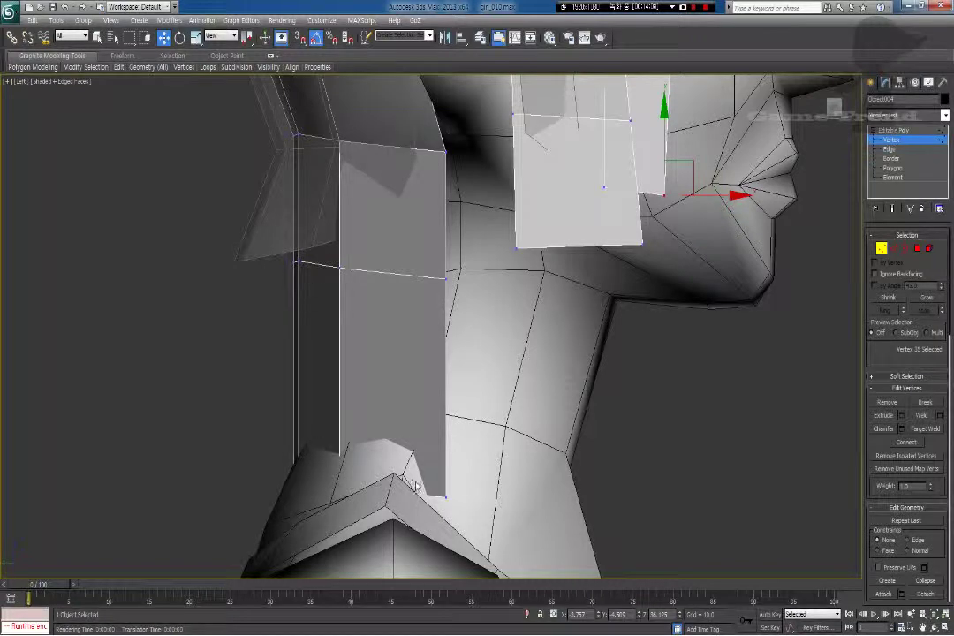
pyautogui.press('F3')
pyautogui.moveTo(334, 493); pyautogui.dragTo(334, 473, button='middle')
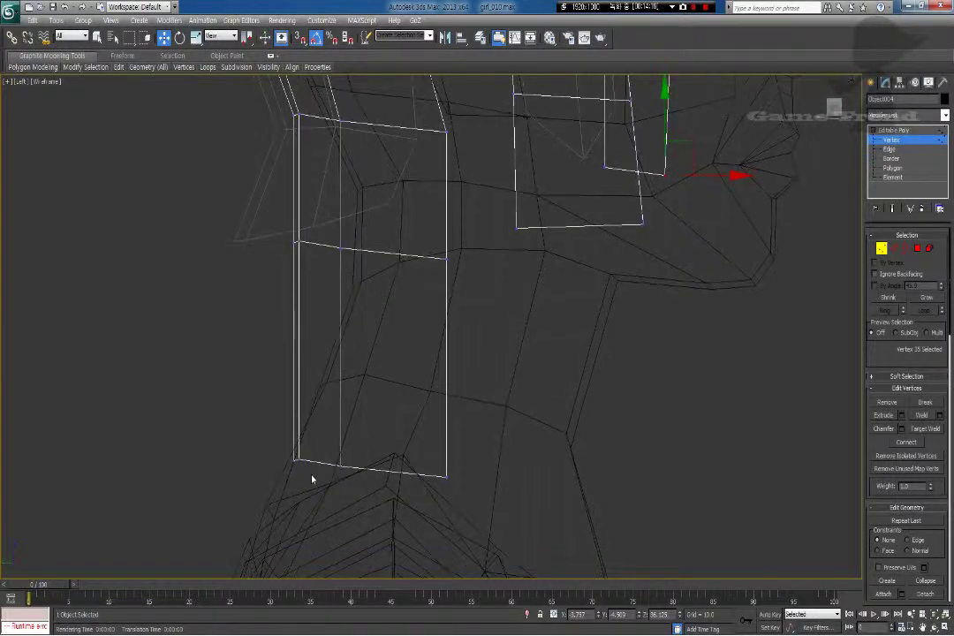
pyautogui.moveTo(312, 477); pyautogui.dragTo(293, 426)
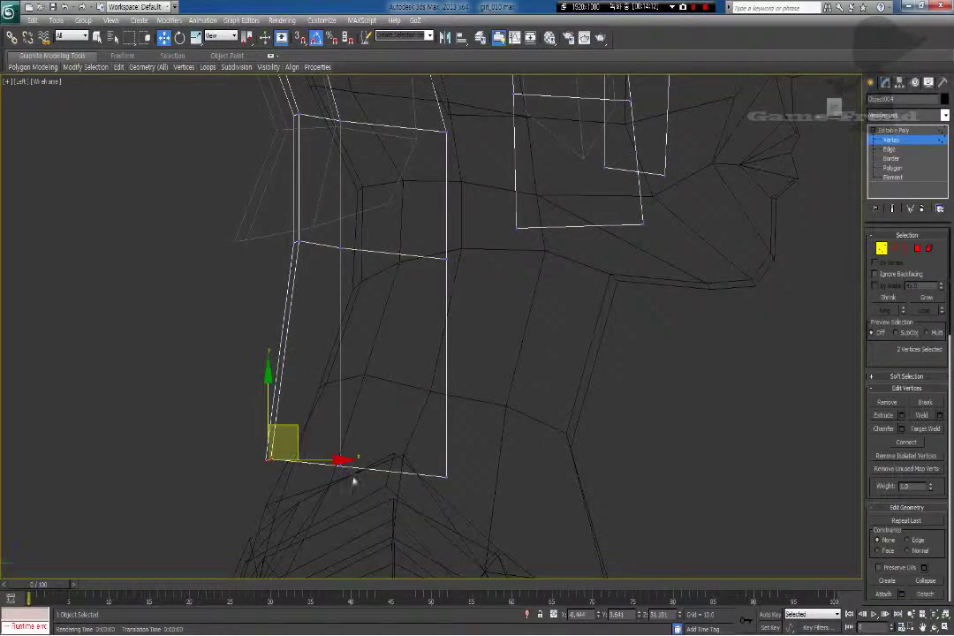
pyautogui.moveTo(353, 482); pyautogui.dragTo(326, 436)
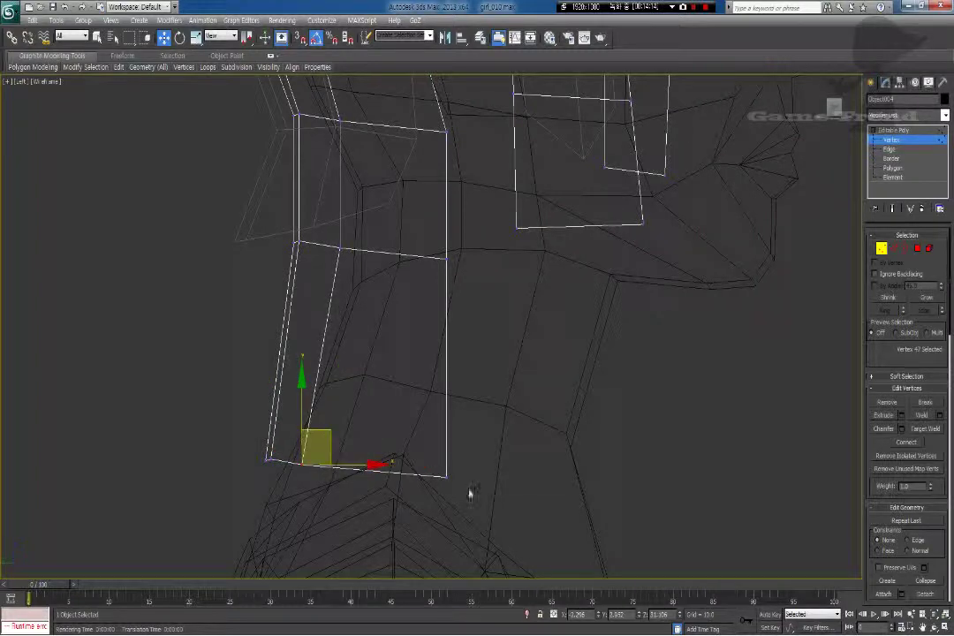
pyautogui.moveTo(470, 492); pyautogui.dragTo(393, 437)
pyautogui.moveTo(470, 447)
pyautogui.mouseDown()
pyautogui.moveTo(433, 442)
pyautogui.moveTo(427, 414)
pyautogui.mouseUp()
pyautogui.press('F3')
# Step: Nudge the ear-level row of vertices at the back of the hair slightly forward, one column after another
pyautogui.moveTo(417, 382)
pyautogui.mouseDown(button='middle')
pyautogui.moveTo(411, 390)
pyautogui.moveTo(415, 367)
pyautogui.mouseUp(button='middle')
pyautogui.moveTo(277, 148); pyautogui.dragTo(304, 338, button='middle')
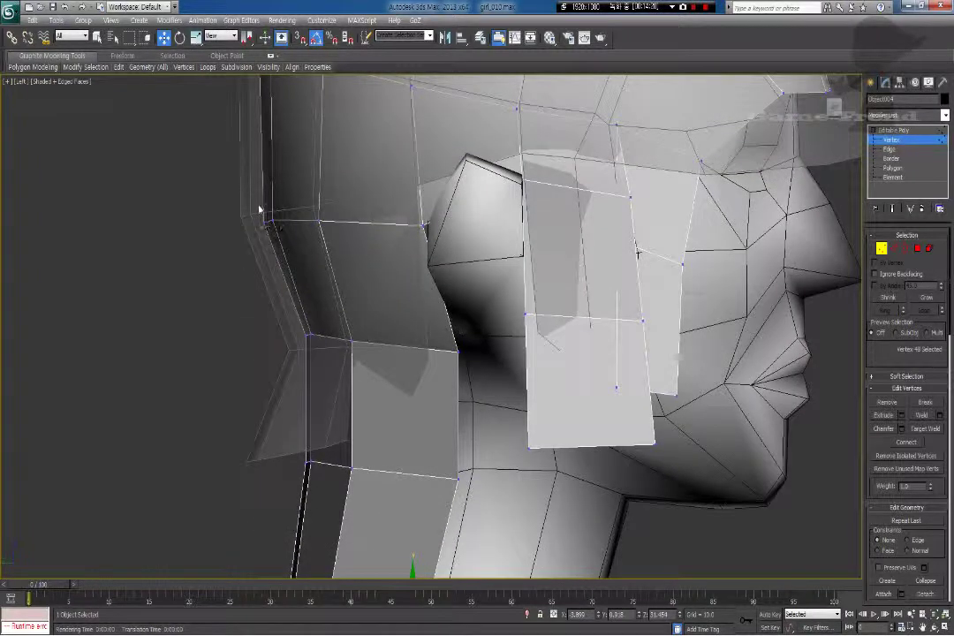
pyautogui.moveTo(258, 207); pyautogui.dragTo(292, 242)
pyautogui.moveTo(292, 189); pyautogui.dragTo(296, 187)
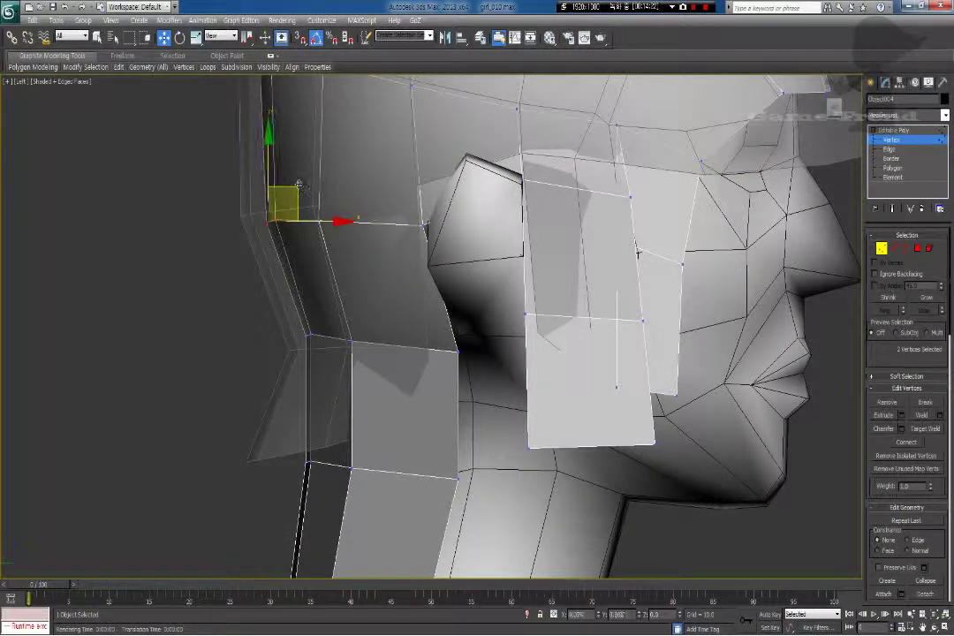
pyautogui.click(373, 264)
pyautogui.moveTo(309, 232); pyautogui.dragTo(336, 380, button='middle')
pyautogui.moveTo(331, 360); pyautogui.dragTo(376, 389)
pyautogui.moveTo(371, 337); pyautogui.dragTo(381, 337)
pyautogui.click(483, 373)
pyautogui.moveTo(436, 362); pyautogui.dragTo(459, 389)
pyautogui.moveTo(477, 342); pyautogui.dragTo(485, 342)
# Step: Move the hair's corner vertex just below and behind the ear slightly backward
pyautogui.moveTo(476, 407); pyautogui.dragTo(467, 304, button='middle')
pyautogui.moveTo(462, 392); pyautogui.dragTo(486, 409)
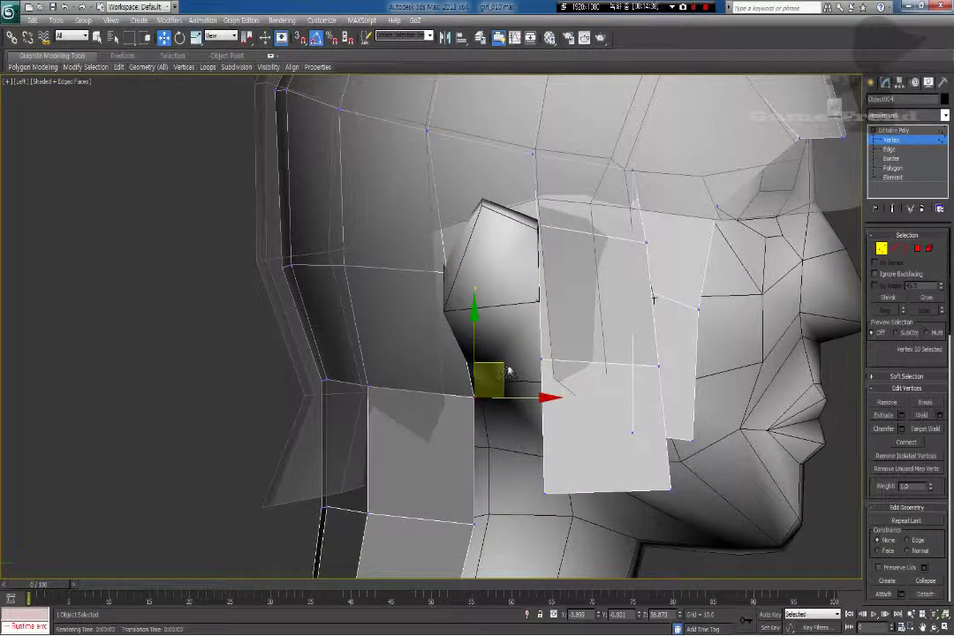
pyautogui.moveTo(502, 364); pyautogui.dragTo(497, 364)
pyautogui.scroll(-3, 398, 327)
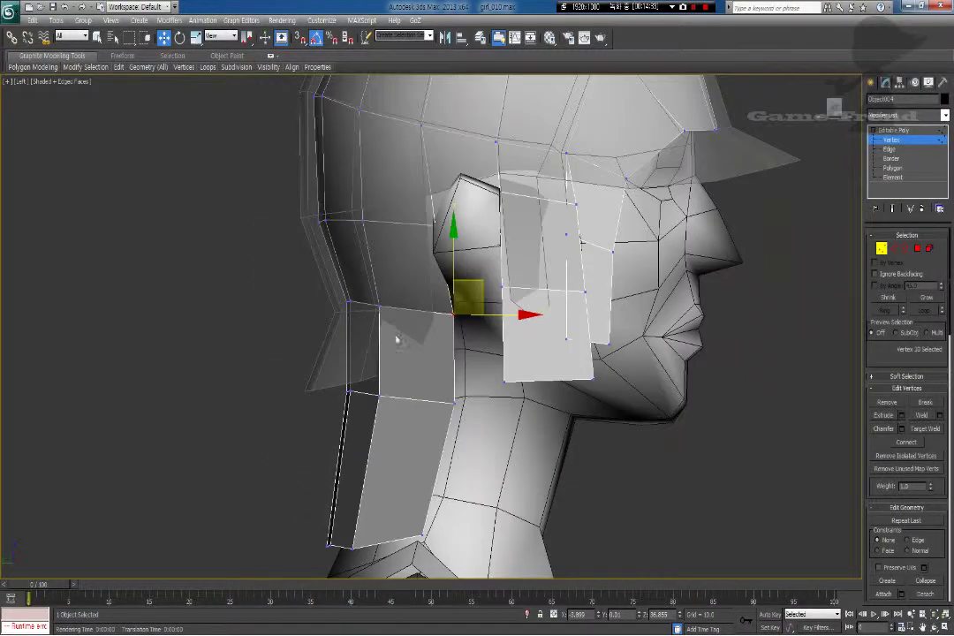
# Step: Select the three edges across the top of the nape panel and move them slightly inward along Z in Local coordinates
pyautogui.press('p')
pyautogui.keyDown('alt'); pyautogui.moveTo(399, 337); pyautogui.dragTo(438, 386, button='middle'); pyautogui.keyUp('alt')
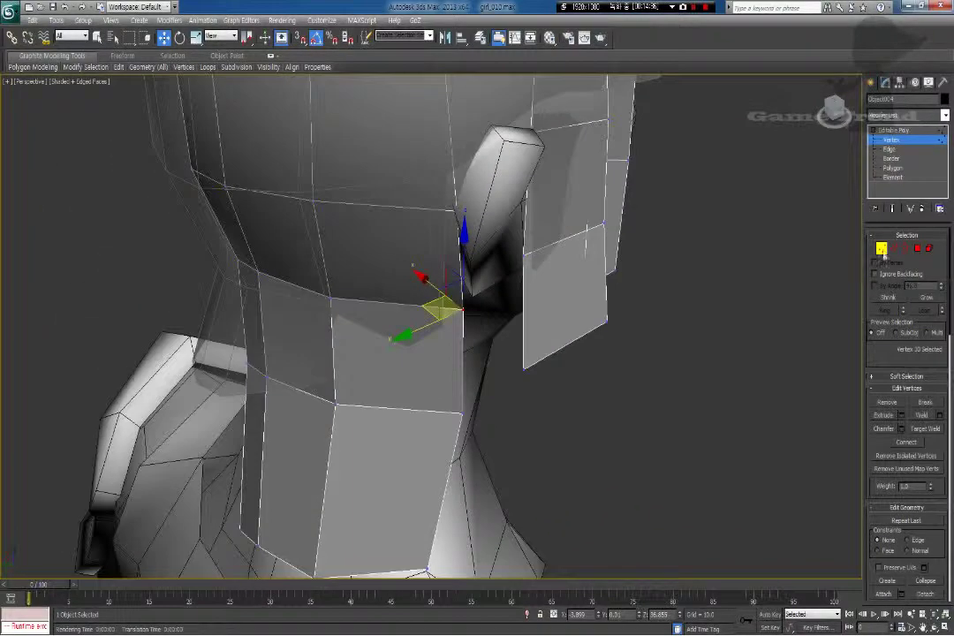
pyautogui.click(893, 250)
pyautogui.keyDown('alt'); pyautogui.moveTo(501, 279); pyautogui.dragTo(489, 300, button='middle'); pyautogui.keyUp('alt')
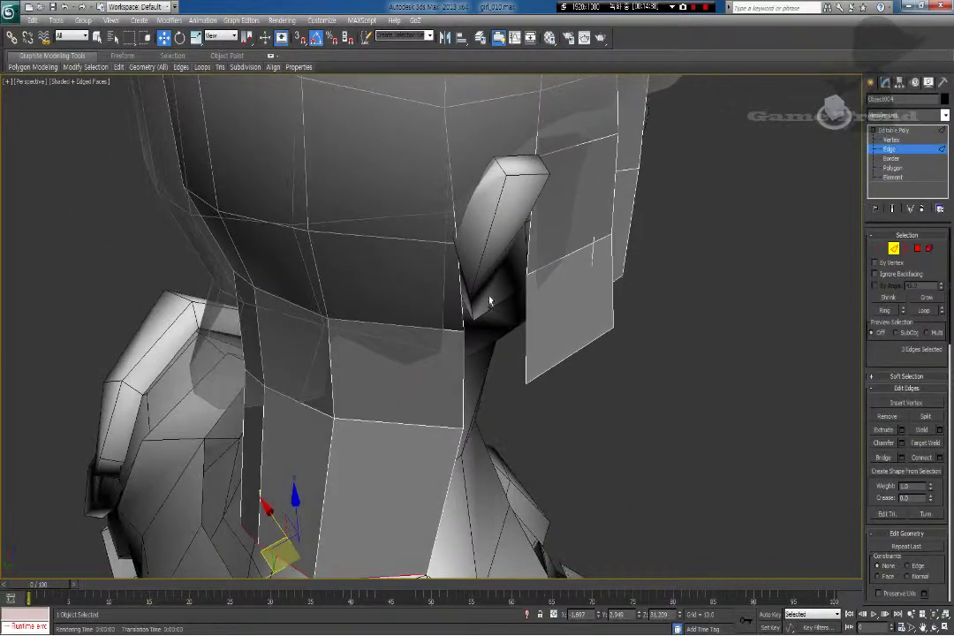
pyautogui.click(392, 328)
pyautogui.keyDown('ctrl'); pyautogui.click(302, 310); pyautogui.keyUp('ctrl')
pyautogui.keyDown('alt'); pyautogui.moveTo(304, 328); pyautogui.dragTo(341, 319, button='middle'); pyautogui.keyUp('alt')
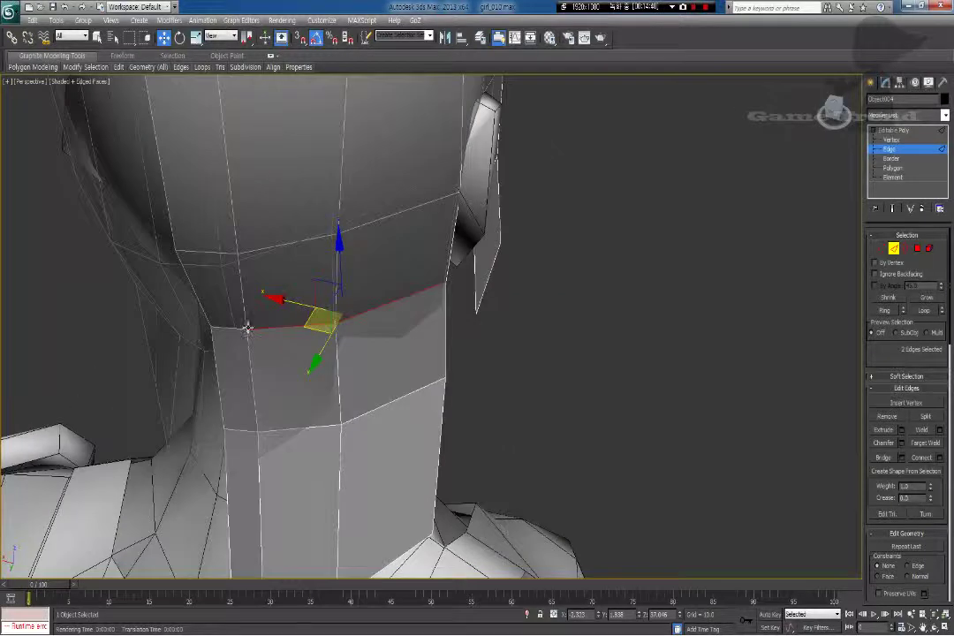
pyautogui.keyDown('ctrl'); pyautogui.click(232, 327); pyautogui.keyUp('ctrl')
pyautogui.keyDown('alt'); pyautogui.moveTo(233, 326); pyautogui.dragTo(252, 336, button='middle'); pyautogui.keyUp('alt')
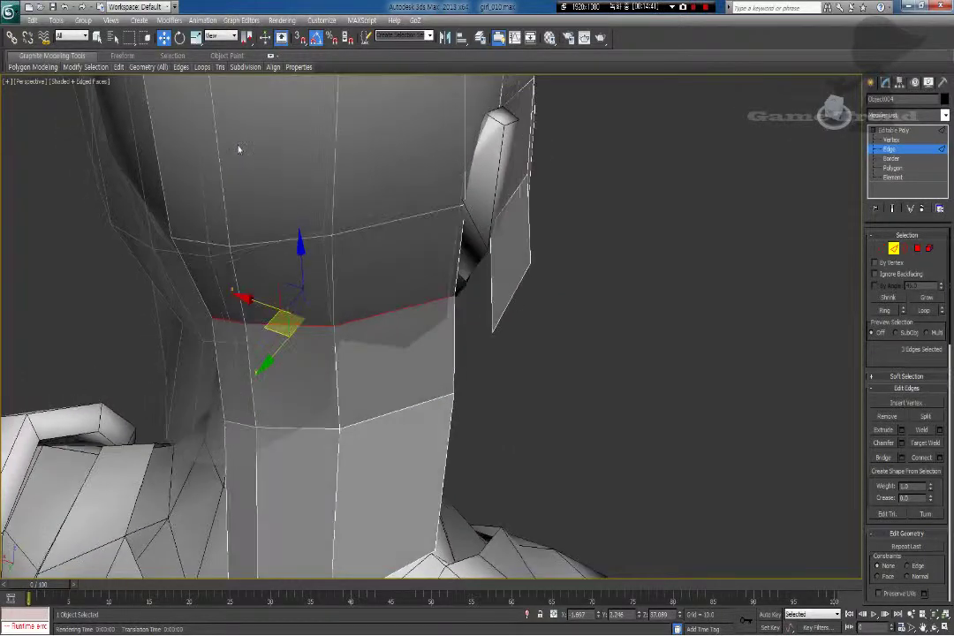
pyautogui.click(220, 38)
pyautogui.click(213, 77)
pyautogui.keyDown('alt'); pyautogui.moveTo(244, 174); pyautogui.dragTo(294, 202, button='middle'); pyautogui.keyUp('alt')
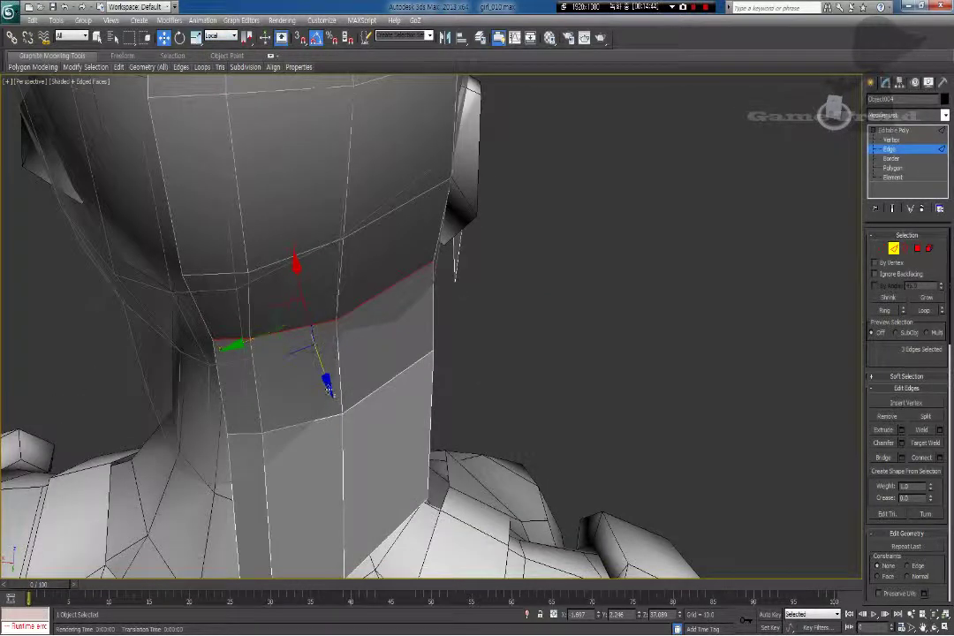
pyautogui.moveTo(328, 389); pyautogui.dragTo(326, 384)
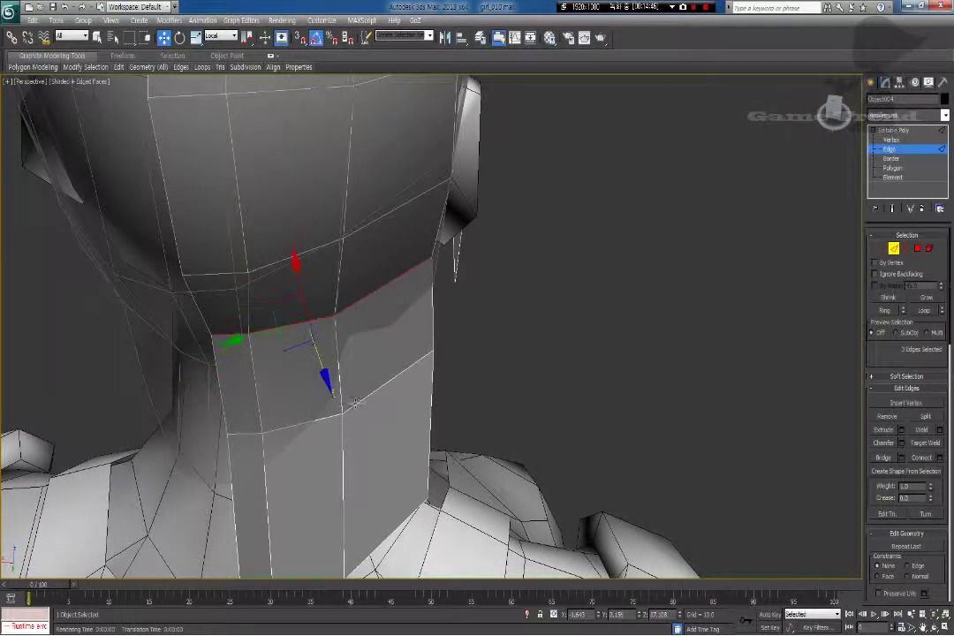
# Step: Select the two outer edges across the nape panel's middle row and move them inward along Z in Local coordinates
pyautogui.click(372, 396)
pyautogui.keyDown('ctrl'); pyautogui.click(305, 426); pyautogui.keyUp('ctrl')
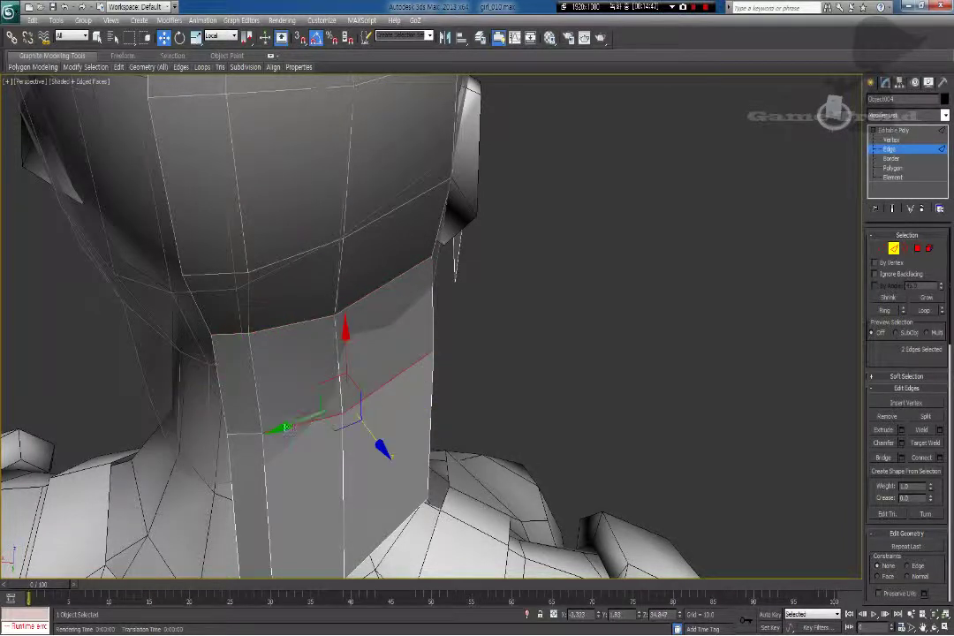
pyautogui.keyDown('ctrl'); pyautogui.click(250, 431); pyautogui.keyUp('ctrl')
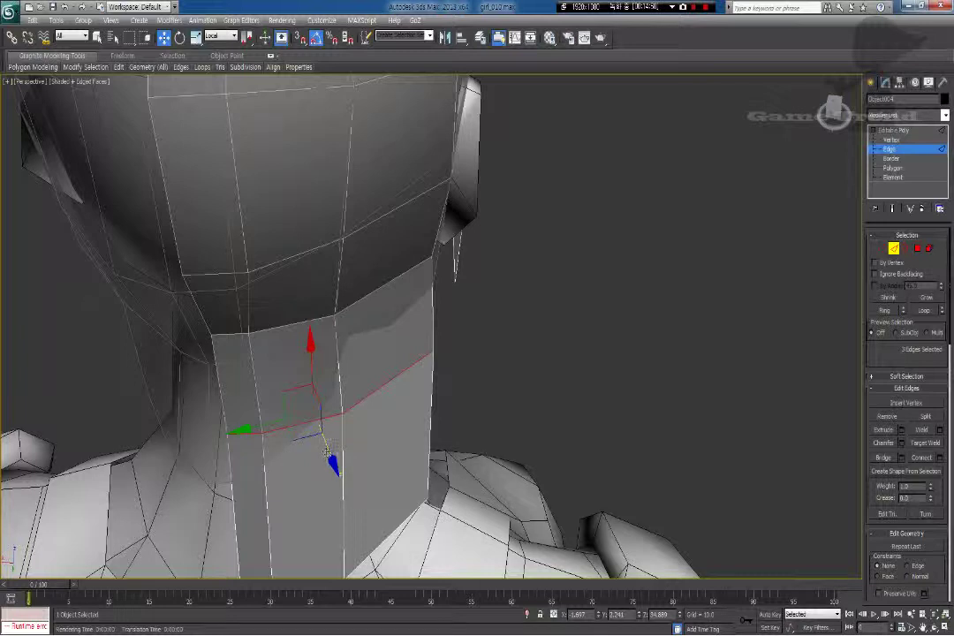
pyautogui.click(303, 421)
pyautogui.keyDown('ctrl'); pyautogui.click(359, 403); pyautogui.keyUp('ctrl')
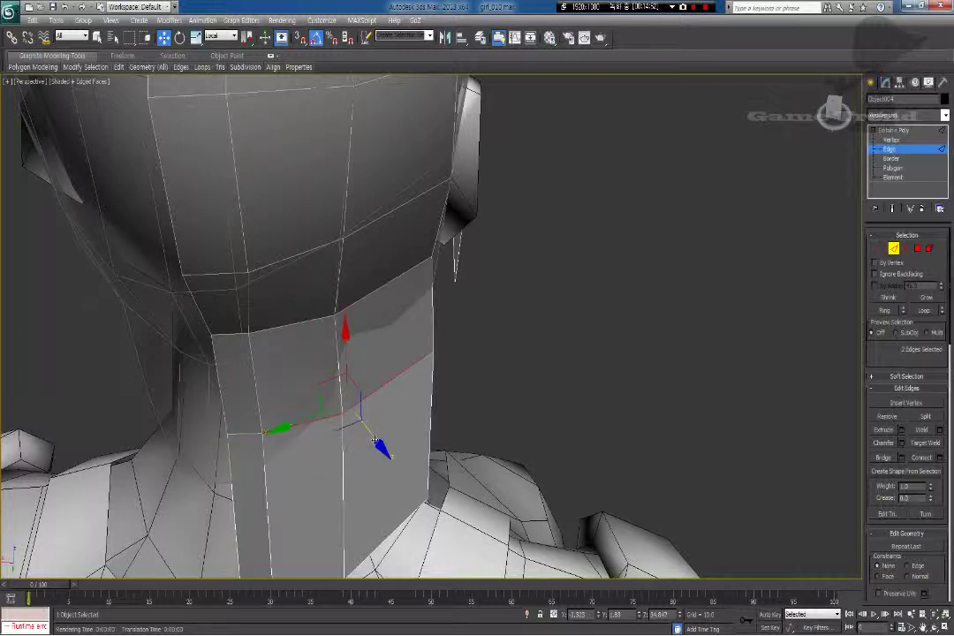
pyautogui.moveTo(374, 441); pyautogui.dragTo(361, 405)
pyautogui.keyDown('alt'); pyautogui.moveTo(362, 408); pyautogui.dragTo(334, 332, button='middle'); pyautogui.keyUp('alt')
# Step: Select the two outer edges across the top of the nape panel behind the ear and move them slightly inward along local Z
pyautogui.click(337, 327)
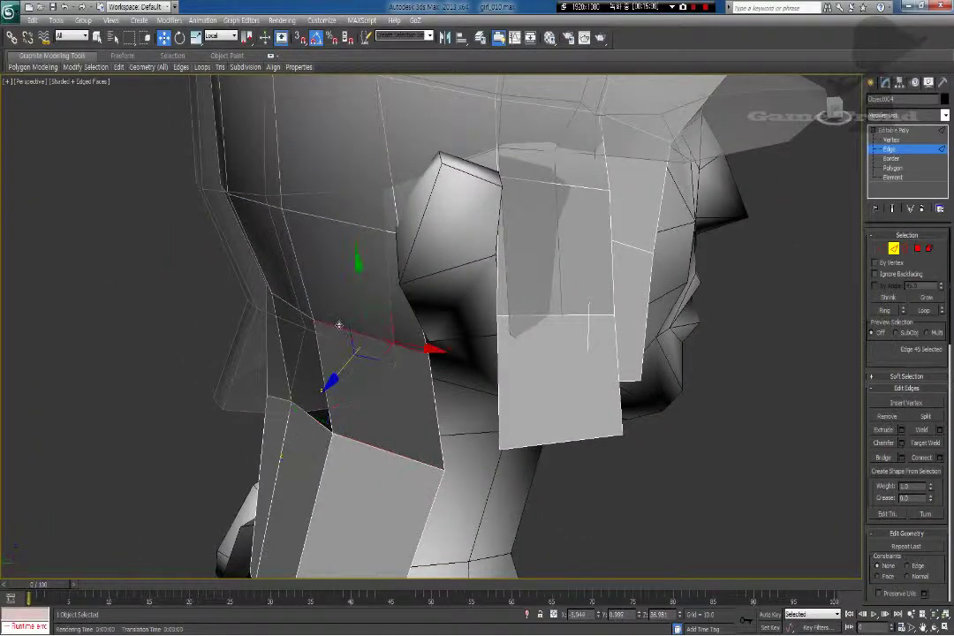
pyautogui.keyDown('ctrl'); pyautogui.click(302, 312); pyautogui.keyUp('ctrl')
pyautogui.moveTo(299, 348); pyautogui.dragTo(310, 338)
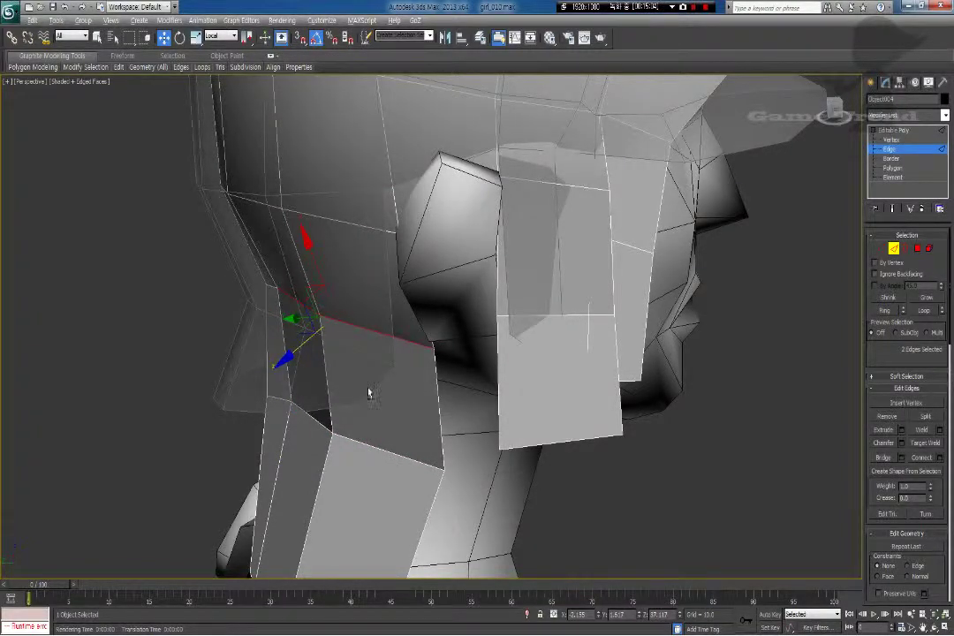
pyautogui.keyDown('alt'); pyautogui.moveTo(368, 391); pyautogui.dragTo(365, 458, button='middle'); pyautogui.keyUp('alt')
pyautogui.moveTo(365, 457); pyautogui.dragTo(450, 341, button='middle')
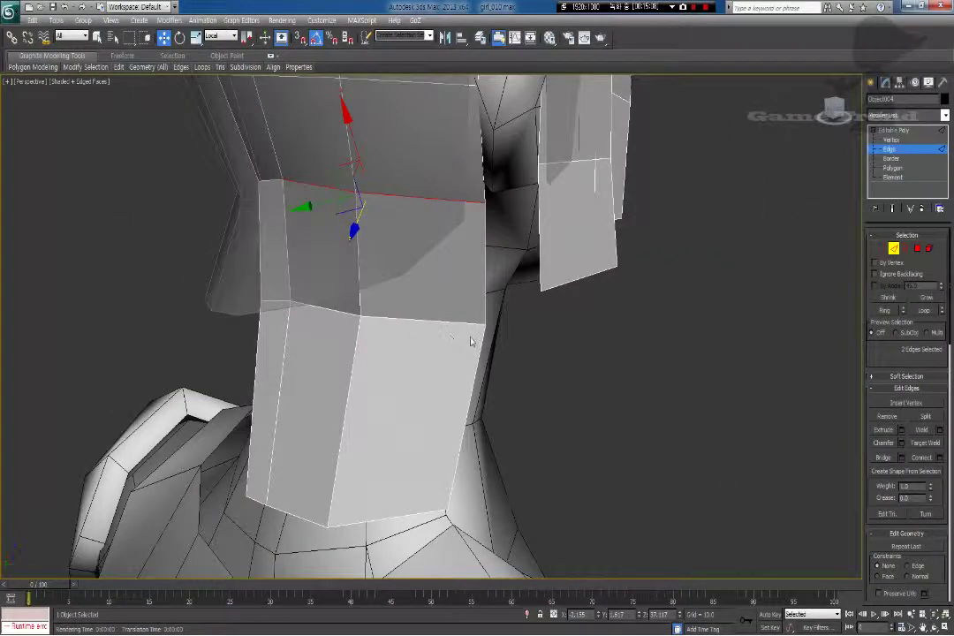
pyautogui.keyDown('alt'); pyautogui.moveTo(272, 313); pyautogui.dragTo(285, 360, button='middle'); pyautogui.keyUp('alt')
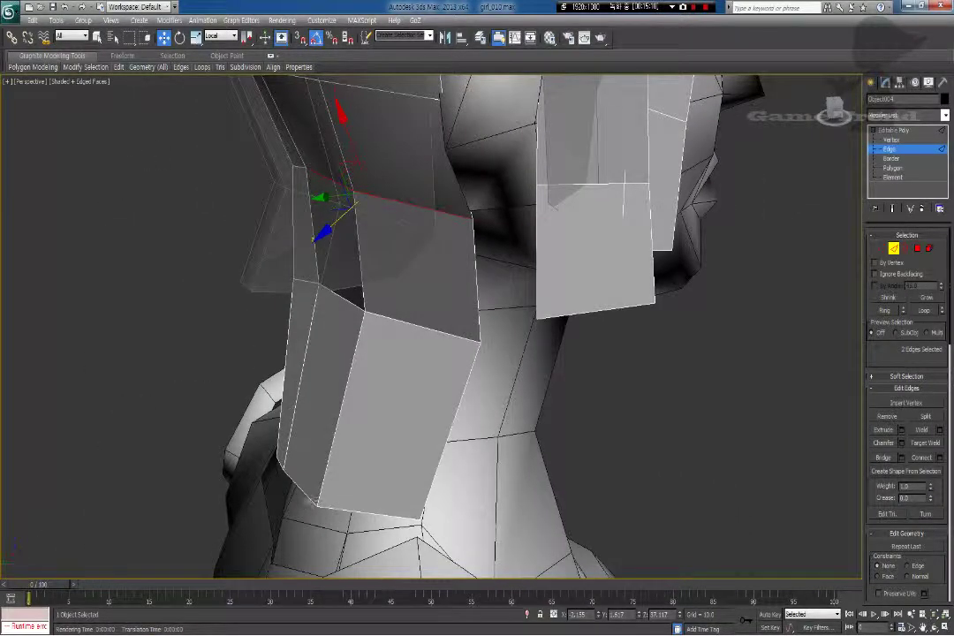
# Step: Nudge the two outer bottom edges of the nape panel and adjust their two lower vertices individually along local Z
pyautogui.click(310, 501)
pyautogui.keyDown('ctrl'); pyautogui.click(343, 512); pyautogui.keyUp('ctrl')
pyautogui.moveTo(301, 505)
pyautogui.mouseDown()
pyautogui.moveTo(313, 503)
pyautogui.moveTo(301, 501)
pyautogui.mouseUp()
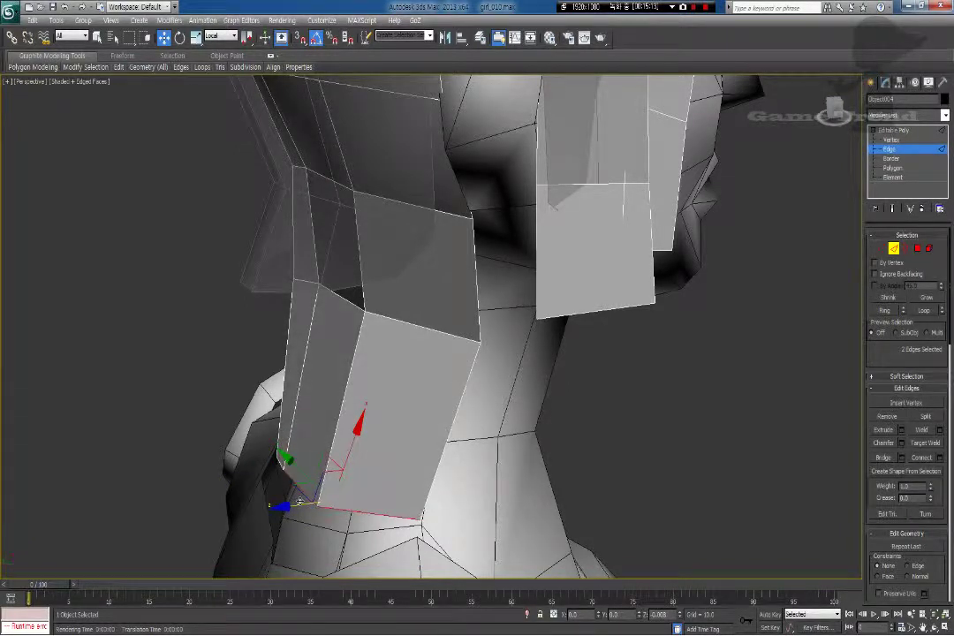
pyautogui.click(881, 249)
pyautogui.click(318, 506)
pyautogui.moveTo(288, 506)
pyautogui.mouseDown()
pyautogui.moveTo(298, 506)
pyautogui.moveTo(290, 504)
pyautogui.mouseUp()
pyautogui.click(421, 520)
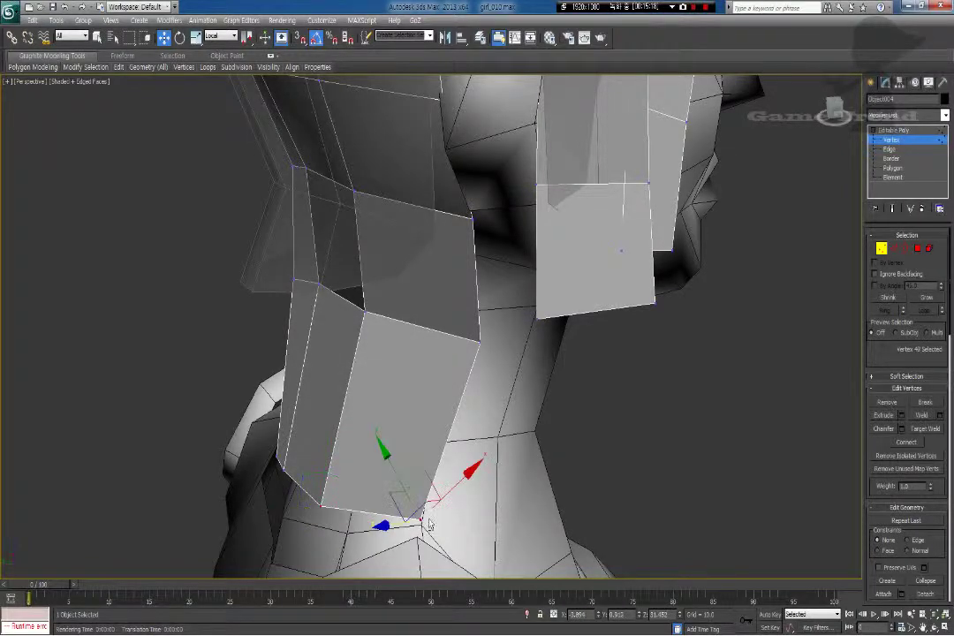
pyautogui.keyDown('alt'); pyautogui.moveTo(425, 522); pyautogui.dragTo(390, 537, button='middle'); pyautogui.keyUp('alt')
pyautogui.moveTo(402, 515); pyautogui.dragTo(395, 515)
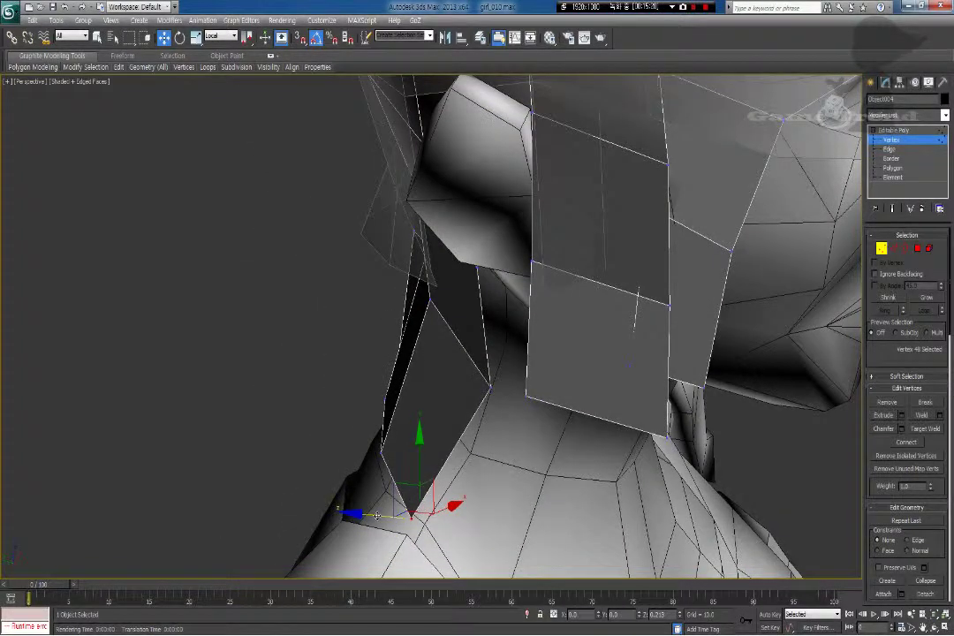
# Step: Move the nape panel's upper and middle front corner vertices behind the ear slightly forward along local Z
pyautogui.keyDown('alt'); pyautogui.moveTo(395, 515); pyautogui.dragTo(406, 356, button='middle'); pyautogui.keyUp('alt')
pyautogui.click(438, 339)
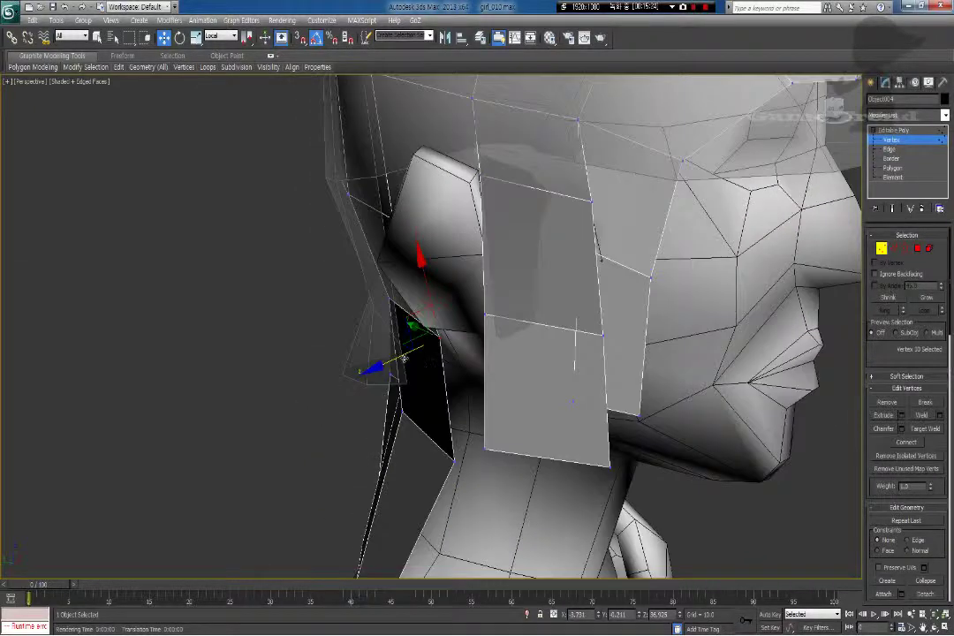
pyautogui.moveTo(400, 356); pyautogui.dragTo(409, 352)
pyautogui.keyDown('alt'); pyautogui.moveTo(419, 394); pyautogui.dragTo(420, 409, button='middle'); pyautogui.keyUp('alt')
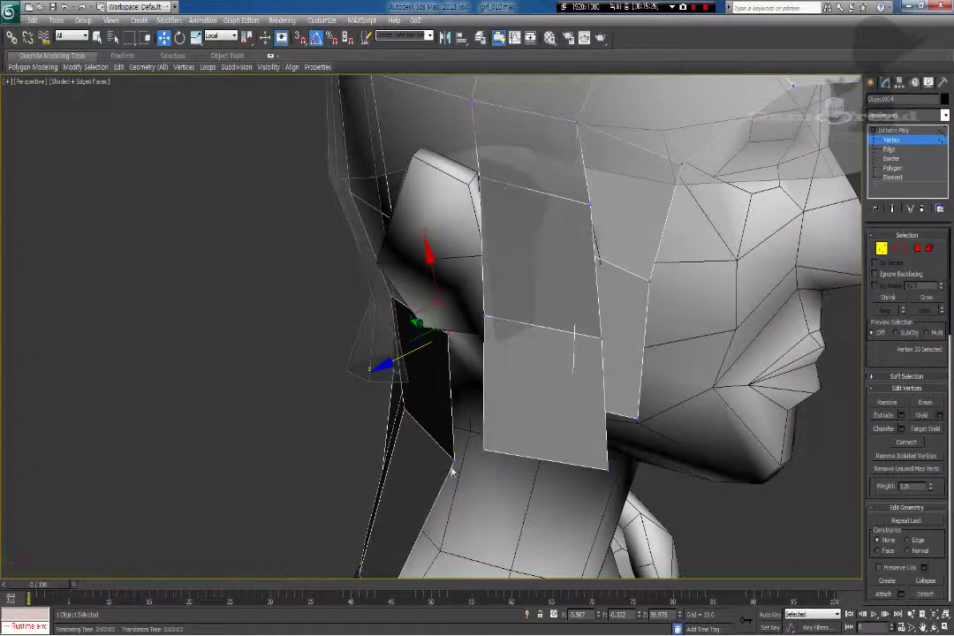
pyautogui.click(453, 461)
pyautogui.moveTo(411, 460); pyautogui.dragTo(424, 460)
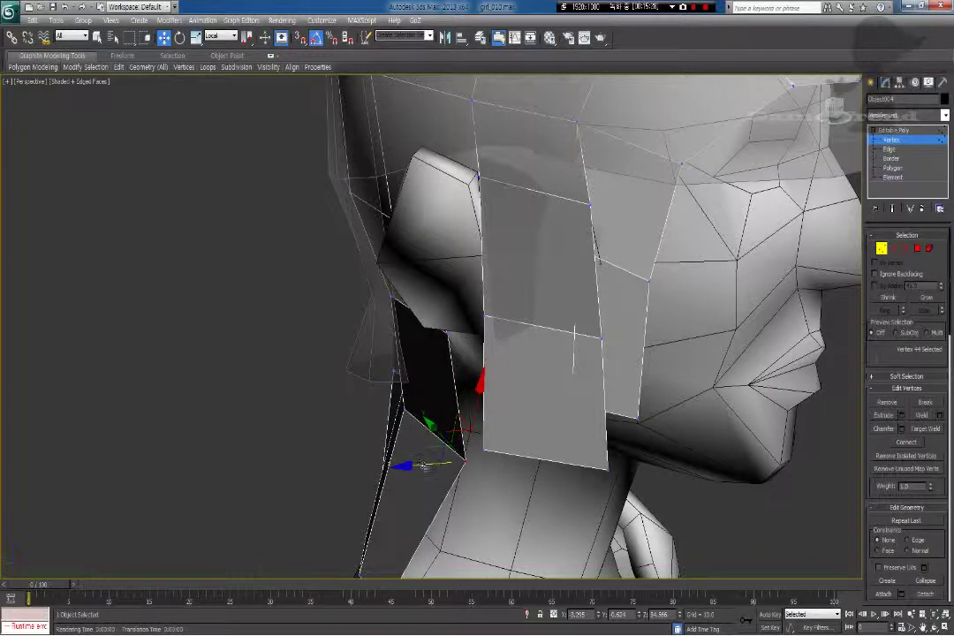
# Step: Select the vertical centre edge at the back of the hair and switch the viewport to the Back view
pyautogui.keyDown('alt'); pyautogui.moveTo(427, 461); pyautogui.dragTo(487, 479, button='middle'); pyautogui.keyUp('alt')
pyautogui.scroll(-4, 487, 479)
pyautogui.scroll(3, 477, 481)
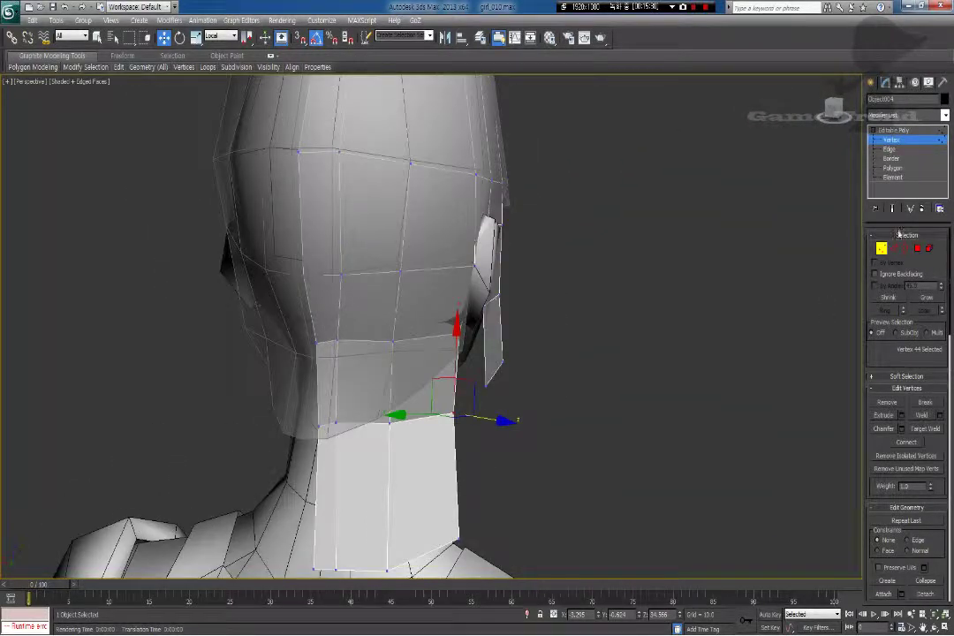
pyautogui.click(890, 148)
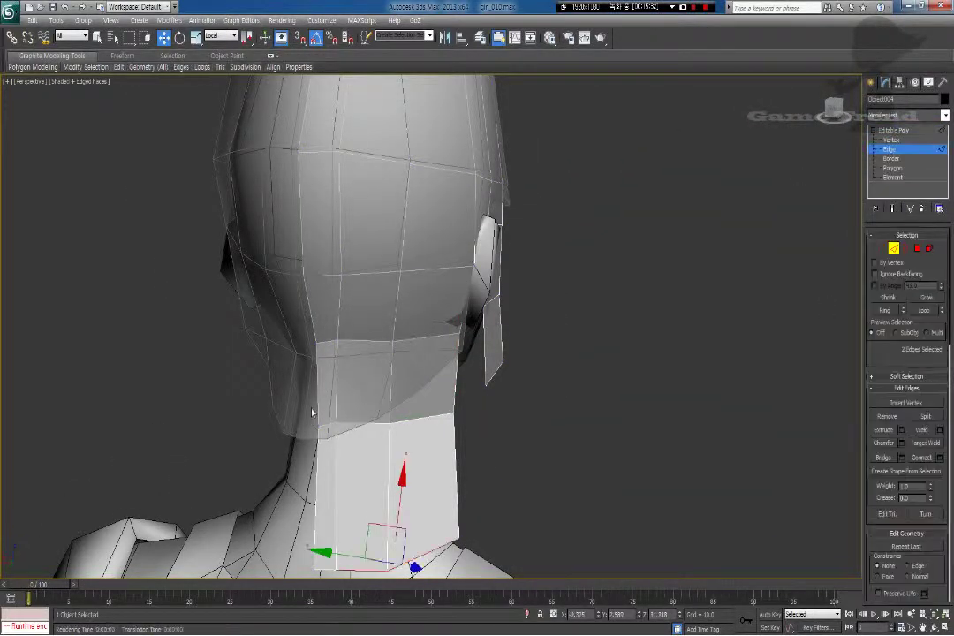
pyautogui.click(312, 305)
pyautogui.keyDown('alt'); pyautogui.moveTo(306, 358); pyautogui.dragTo(301, 347, button='middle'); pyautogui.keyUp('alt')
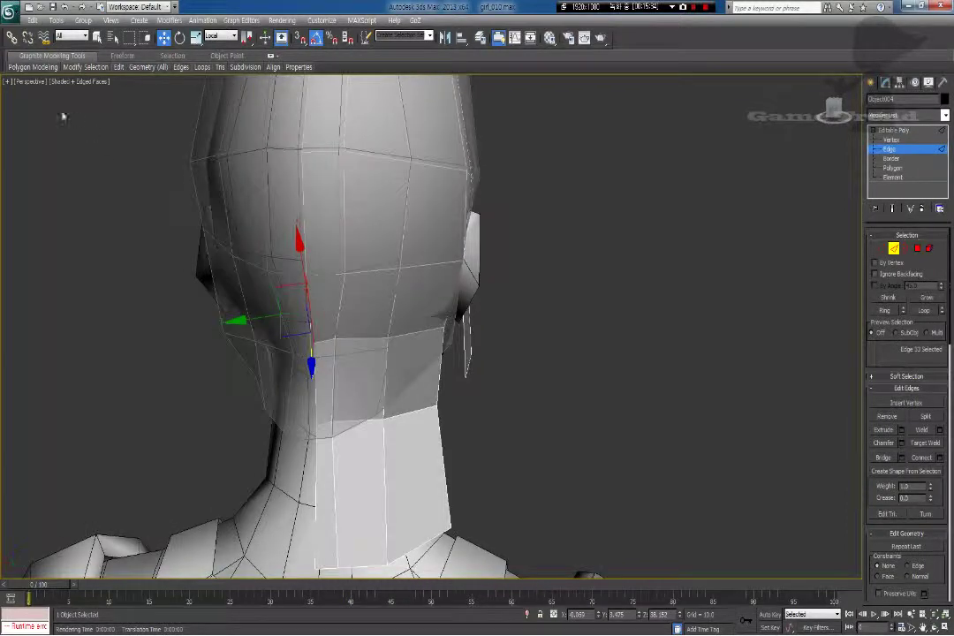
pyautogui.click(28, 81)
pyautogui.click(53, 189)
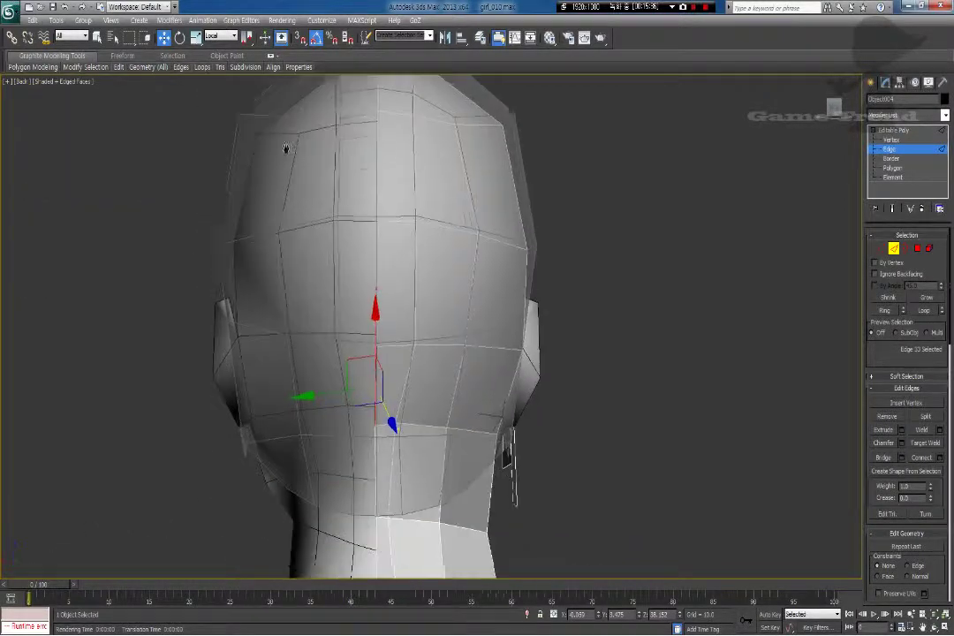
pyautogui.moveTo(286, 148); pyautogui.dragTo(285, 125, button='middle')
pyautogui.scroll(-3, 296, 243)
pyautogui.moveTo(349, 333); pyautogui.dragTo(385, 270, button='middle')
pyautogui.scroll(3, 323, 290)
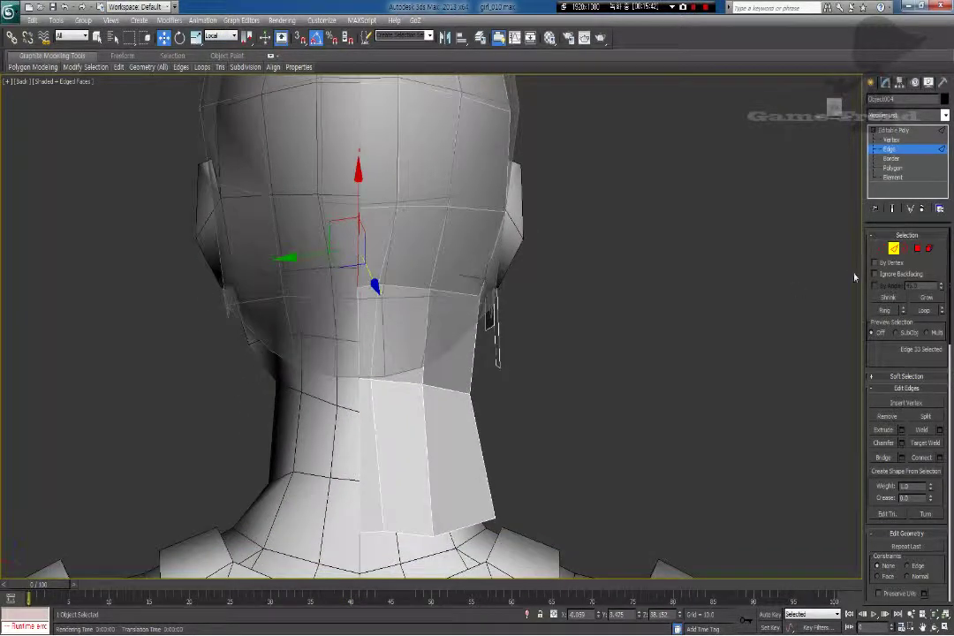
# Step: Select all vertices on the hair's centre line in wireframe and make them planar in X, using the Front view and View coordinates
pyautogui.click(882, 250)
pyautogui.click(470, 393)
pyautogui.moveTo(420, 318); pyautogui.dragTo(428, 351, button='middle')
pyautogui.scroll(-3, 428, 328)
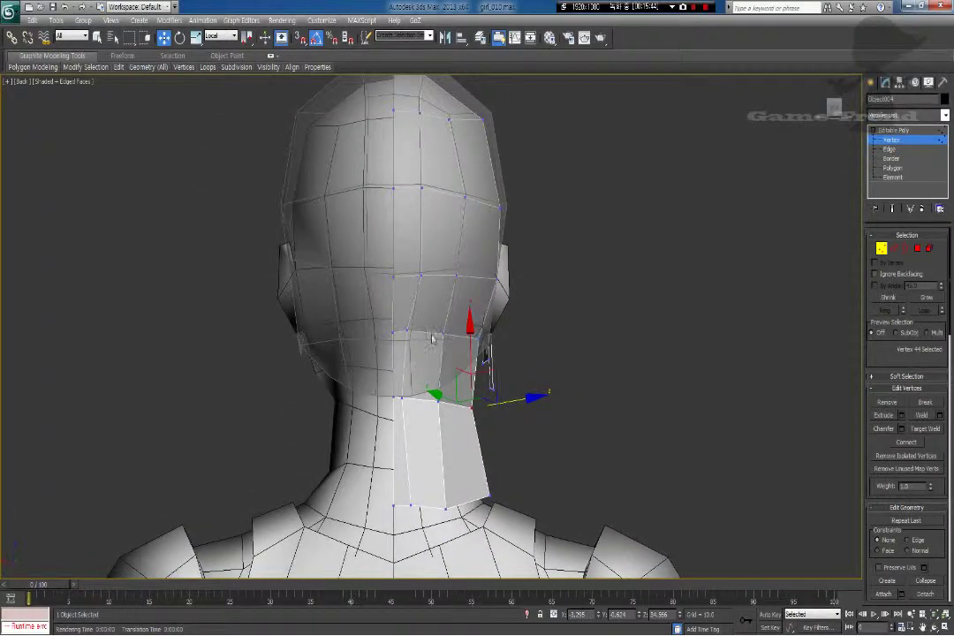
pyautogui.press('F3')
pyautogui.moveTo(393, 165); pyautogui.dragTo(396, 189, button='middle')
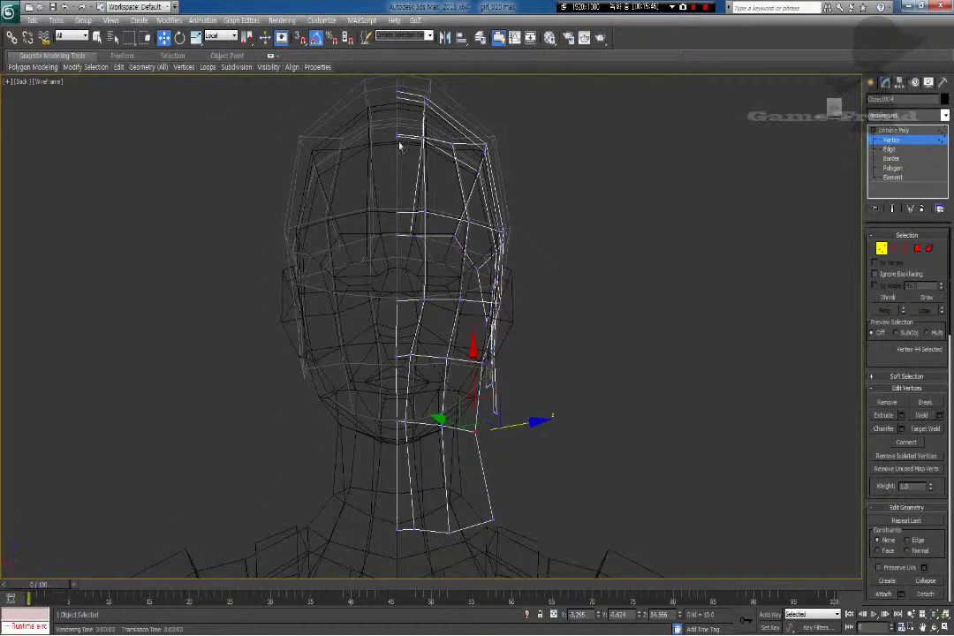
pyautogui.moveTo(384, 85); pyautogui.dragTo(402, 594)
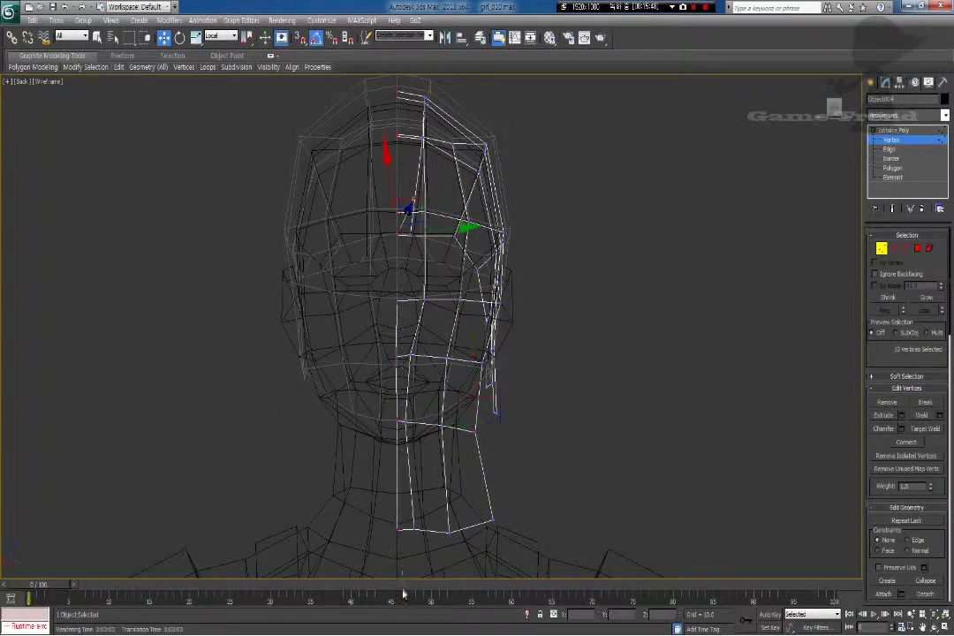
pyautogui.press('f')
pyautogui.moveTo(436, 473); pyautogui.dragTo(356, 409, button='middle')
pyautogui.click(220, 36)
pyautogui.click(217, 45)
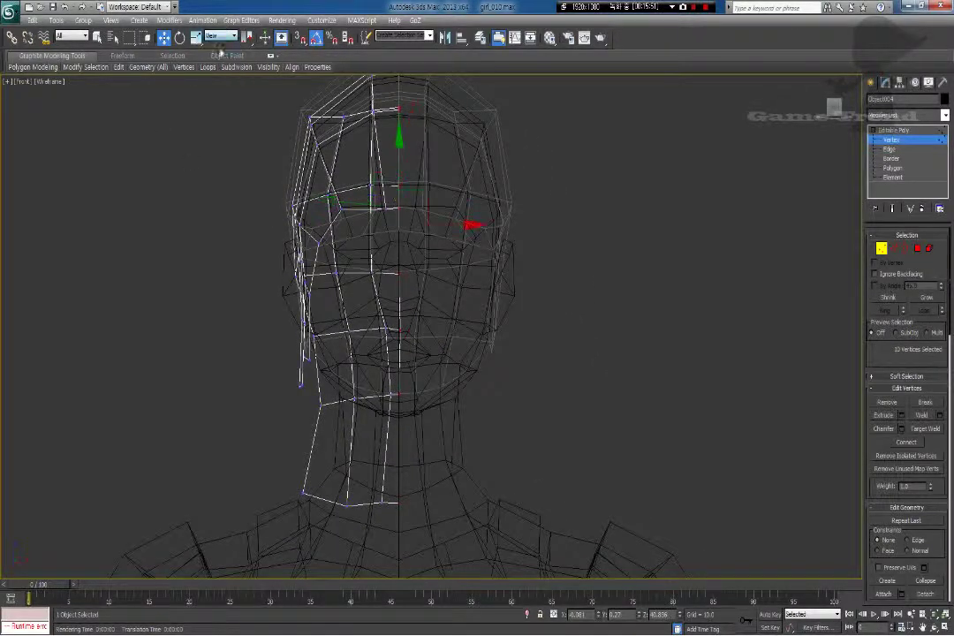
pyautogui.moveTo(946, 538); pyautogui.dragTo(943, 209)
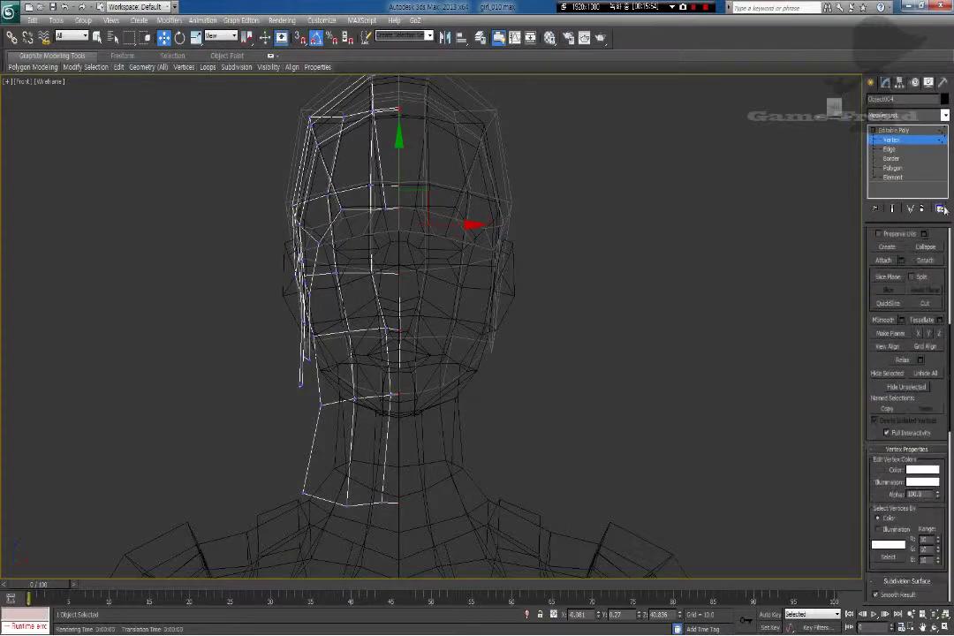
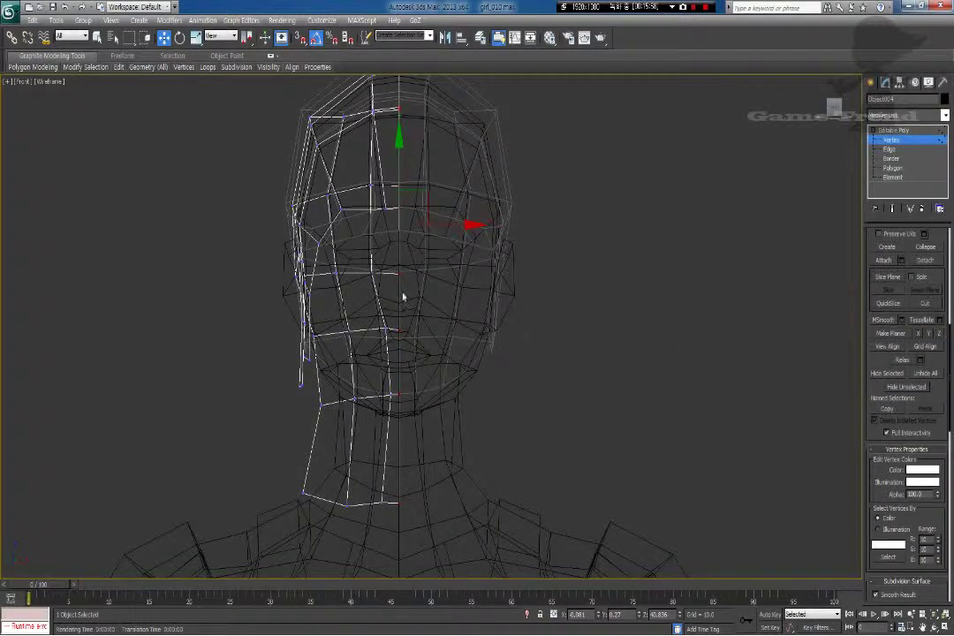
pyautogui.moveTo(390, 148); pyautogui.dragTo(382, 188, button='middle')
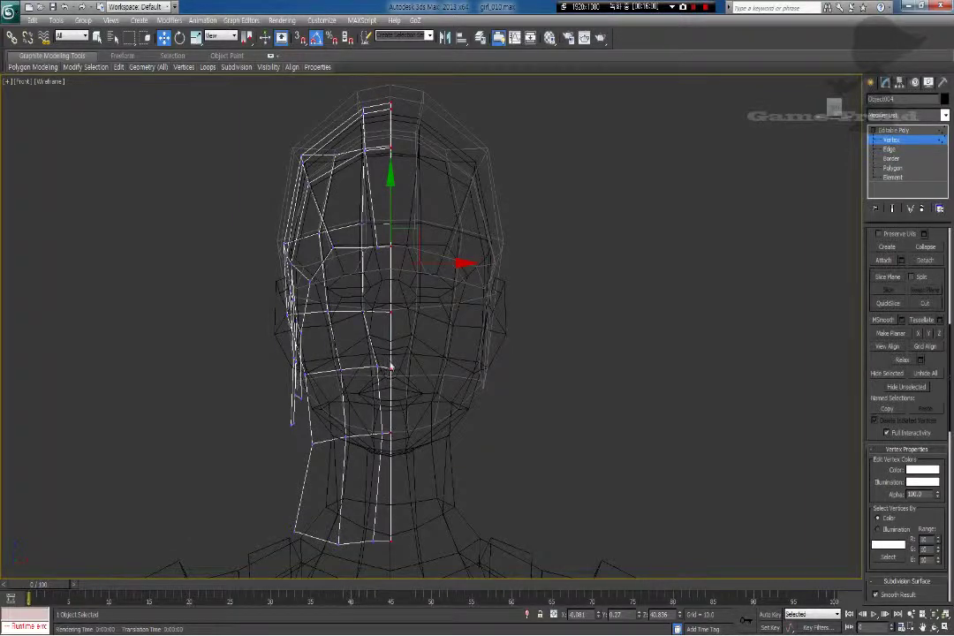
pyautogui.moveTo(390, 325); pyautogui.dragTo(385, 374, button='middle')
# Step: Add a Symmetry modifier to the hair with mirror axis X and Flip enabled
pyautogui.click(887, 150)
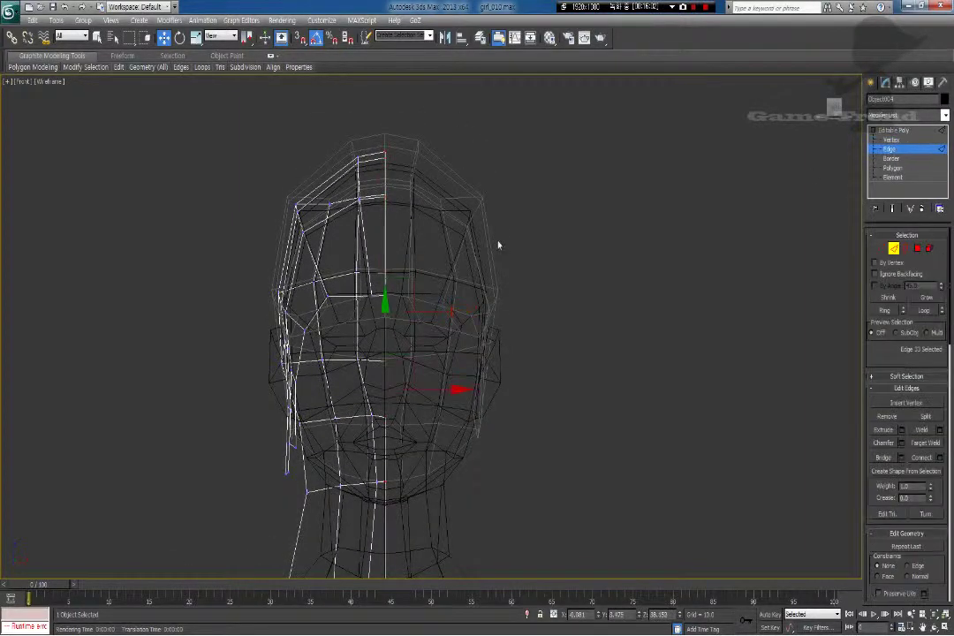
pyautogui.click(386, 236)
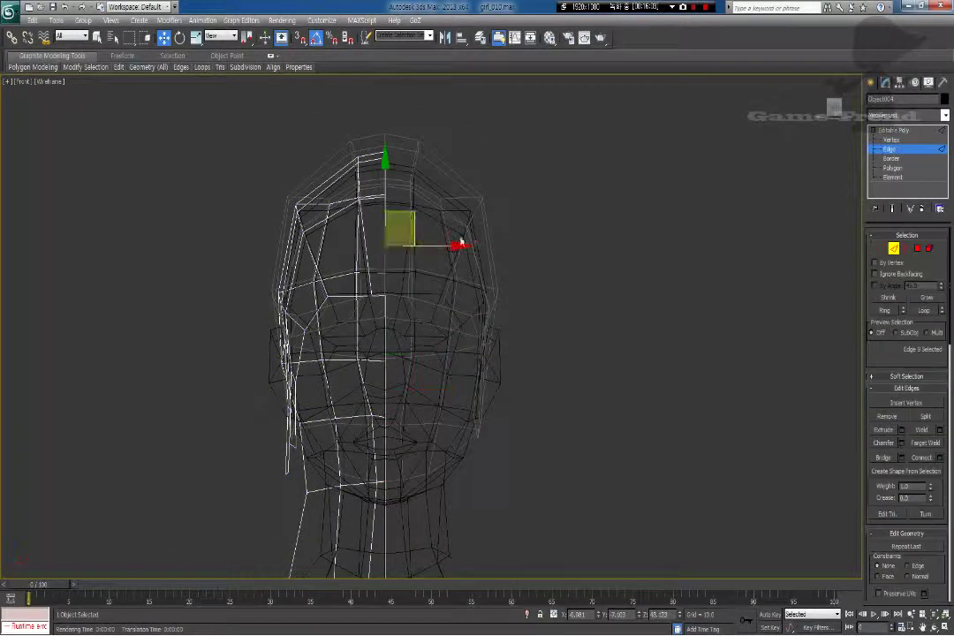
pyautogui.click(905, 117)
pyautogui.scroll(-10, 924, 240)
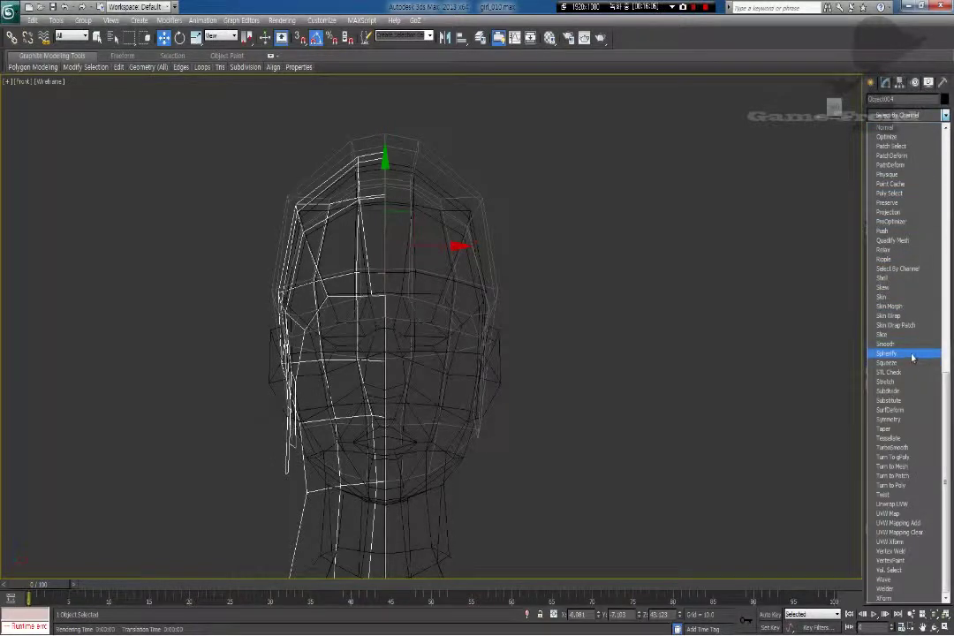
pyautogui.click(888, 419)
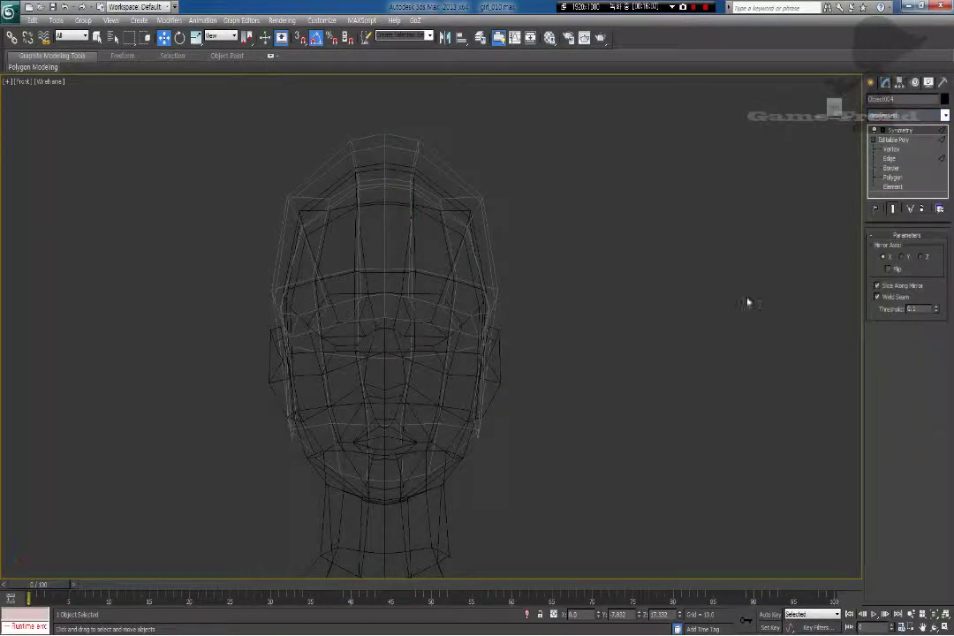
pyautogui.click(889, 270)
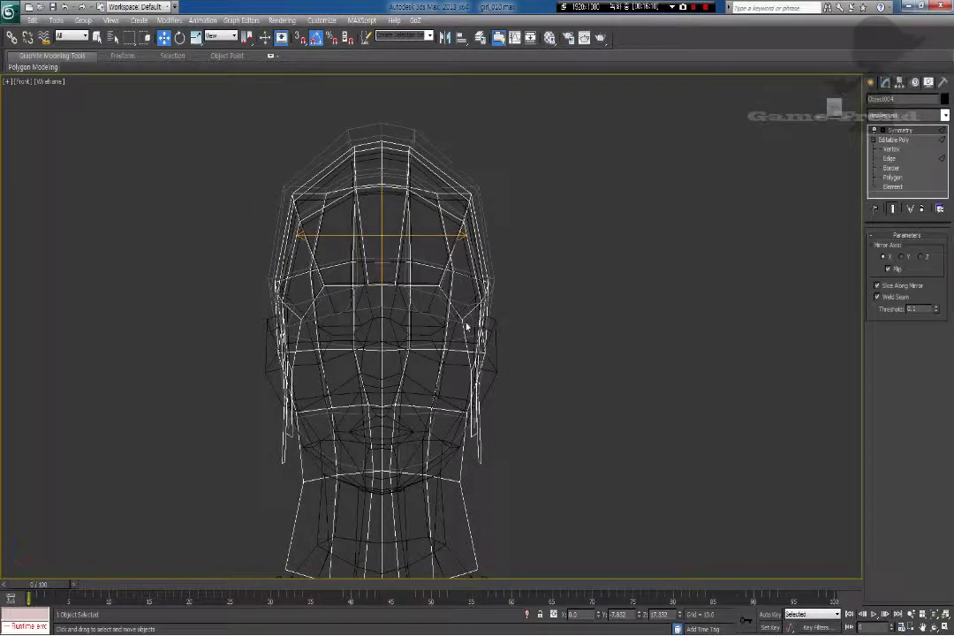
# Step: Restore edged-face shading and return to the hair's Editable Poly Vertex level with the mirrored end result shown
pyautogui.press('F3')
pyautogui.moveTo(435, 338); pyautogui.dragTo(415, 303, button='middle')
pyautogui.scroll(2, 421, 316)
pyautogui.scroll(-2, 421, 317)
pyautogui.moveTo(468, 321); pyautogui.dragTo(463, 297, button='middle')
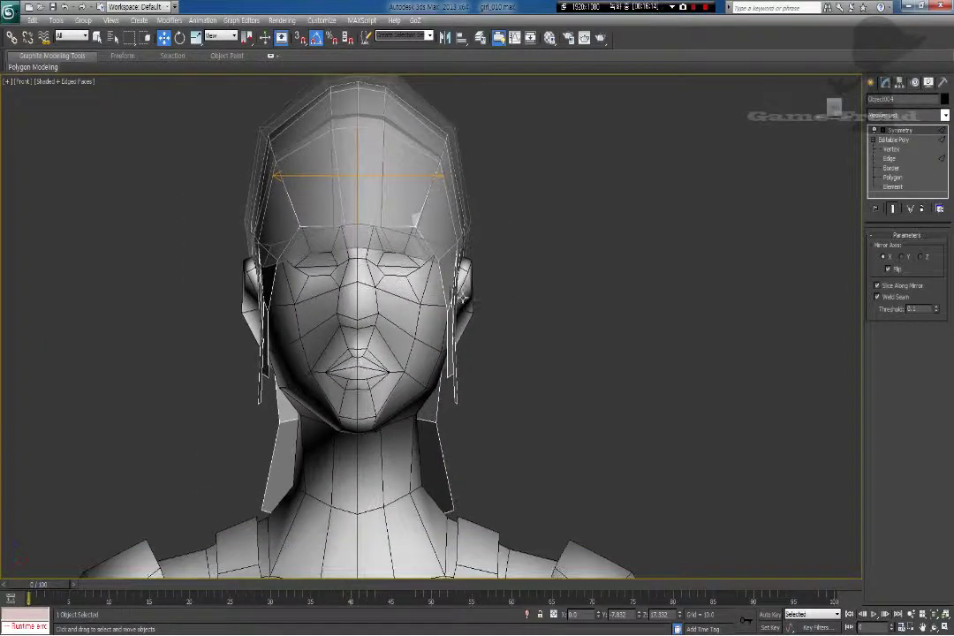
pyautogui.click(892, 150)
pyautogui.scroll(2, 441, 270)
pyautogui.moveTo(294, 319); pyautogui.dragTo(379, 300, button='middle')
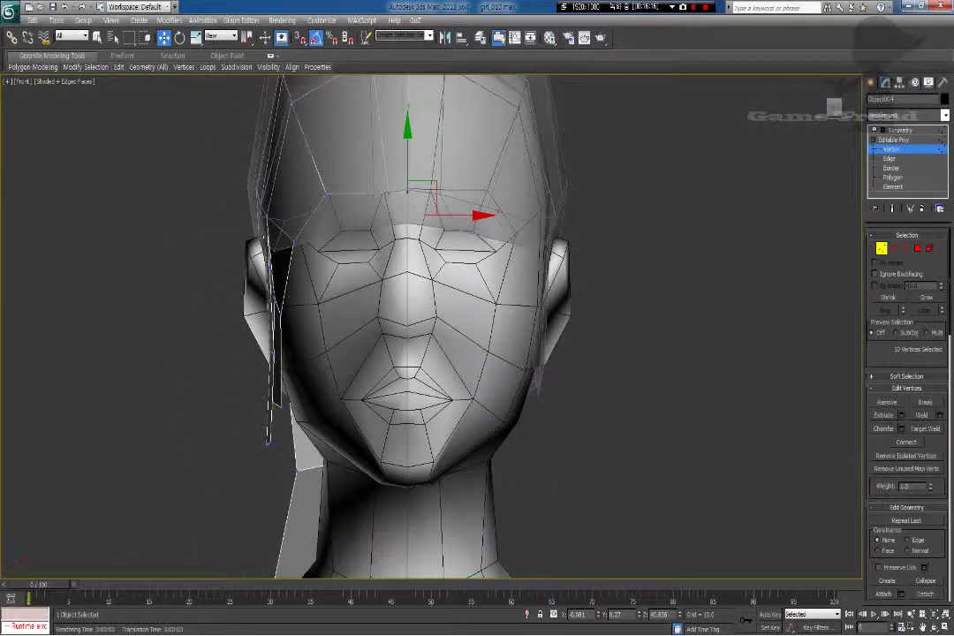
pyautogui.click(892, 208)
pyautogui.moveTo(346, 231); pyautogui.dragTo(353, 240, button='middle')
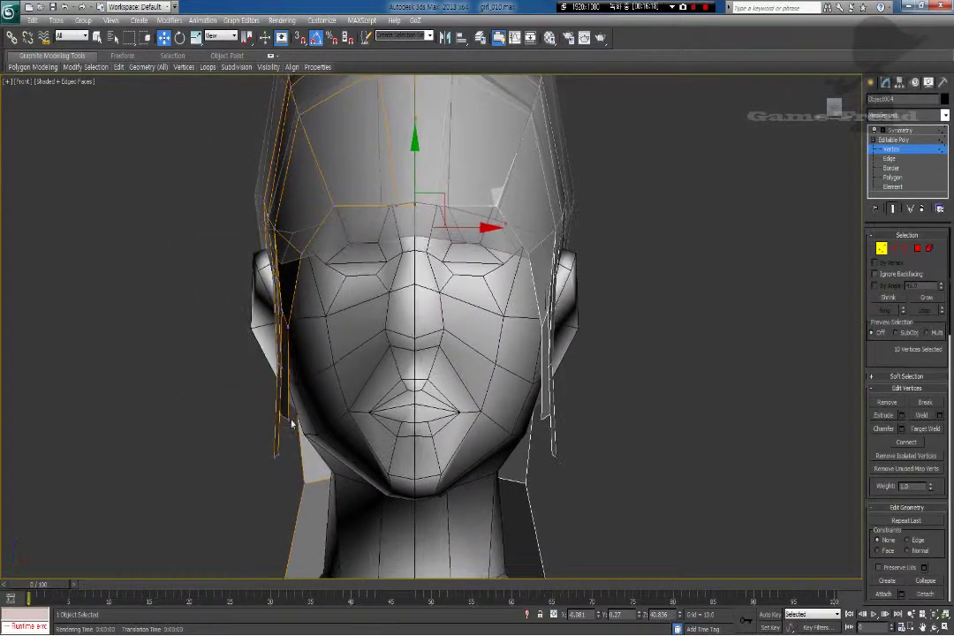
# Step: Move the lower and middle vertices of the side hair strips inward in Front view so the strips sit closer to the cheek
pyautogui.moveTo(261, 400); pyautogui.dragTo(332, 418)
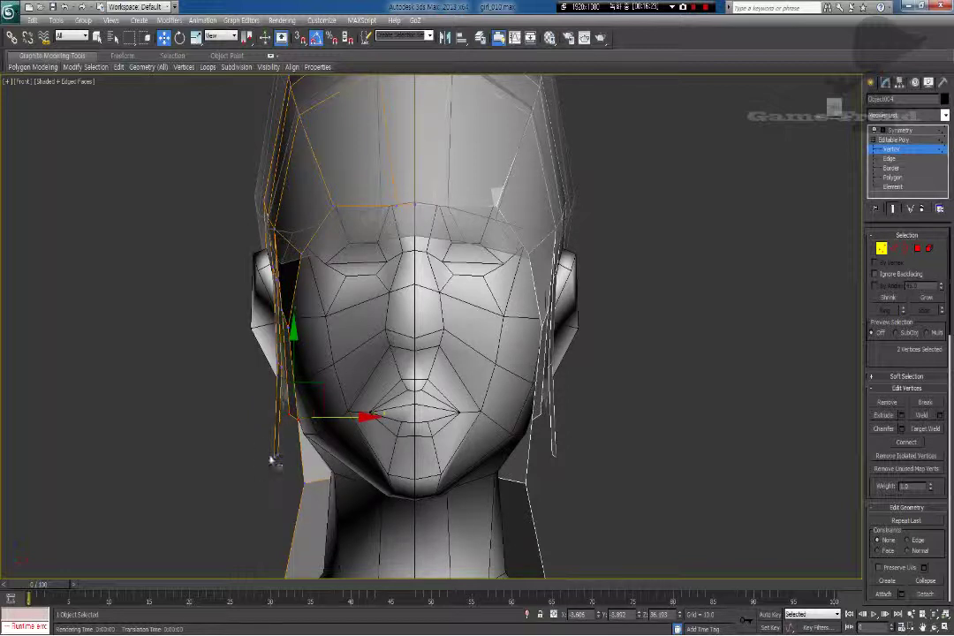
pyautogui.moveTo(267, 465); pyautogui.dragTo(316, 430)
pyautogui.click(287, 343)
pyautogui.moveTo(295, 357); pyautogui.dragTo(297, 370, button='middle')
pyautogui.moveTo(275, 373); pyautogui.dragTo(318, 343)
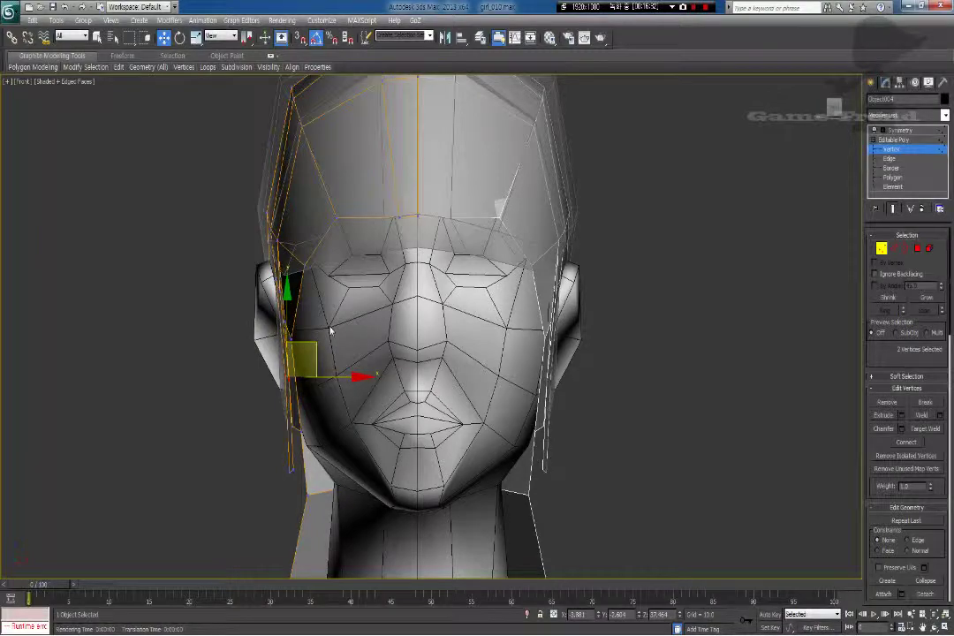
pyautogui.click(331, 333)
pyautogui.moveTo(337, 338); pyautogui.dragTo(312, 394, button='middle')
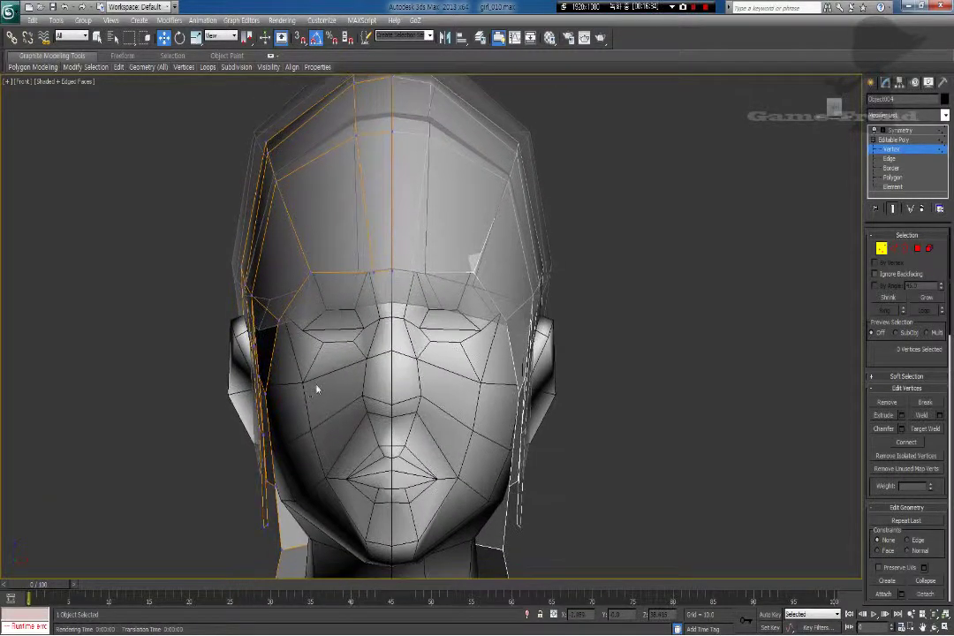
# Step: Nudge the upper and middle edges of the side strip by the ear slightly in Perspective view, at Edge level
pyautogui.press('p')
pyautogui.keyDown('alt'); pyautogui.moveTo(229, 390); pyautogui.dragTo(357, 343, button='middle'); pyautogui.keyUp('alt')
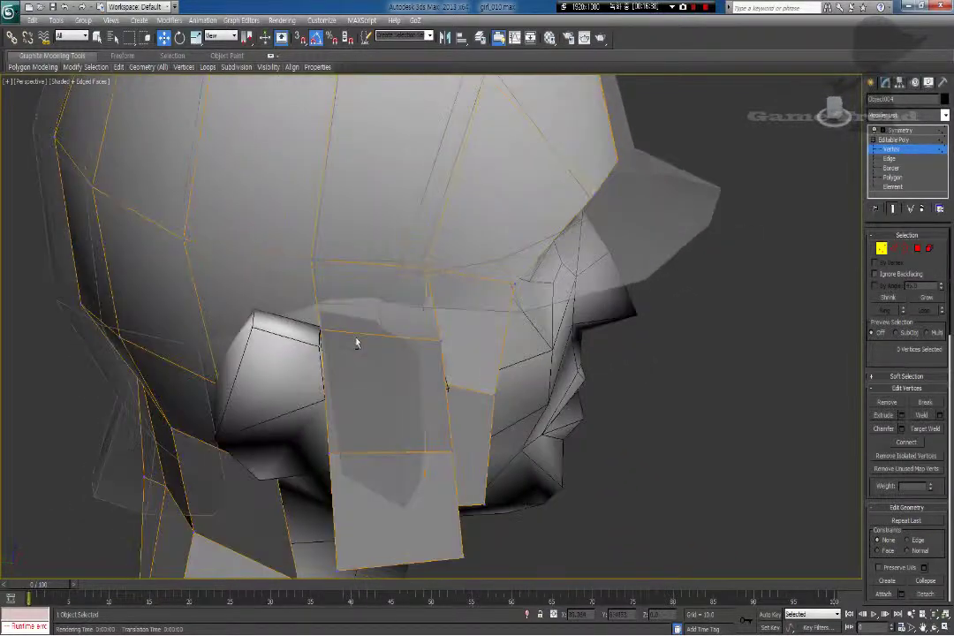
pyautogui.click(893, 249)
pyautogui.keyDown('alt'); pyautogui.moveTo(483, 347); pyautogui.dragTo(345, 297, button='middle'); pyautogui.keyUp('alt')
pyautogui.click(345, 219)
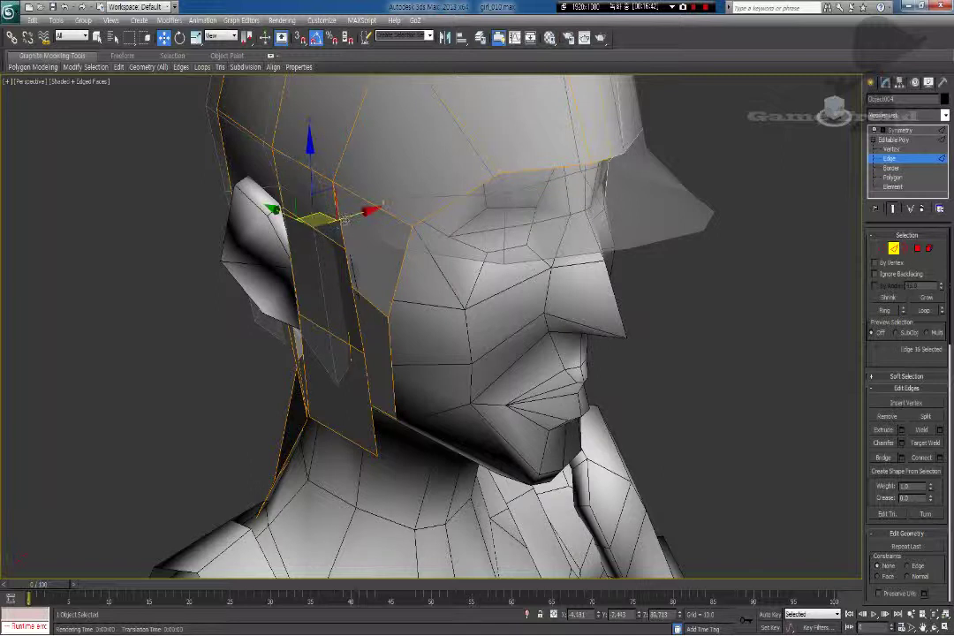
pyautogui.moveTo(351, 215); pyautogui.dragTo(357, 214)
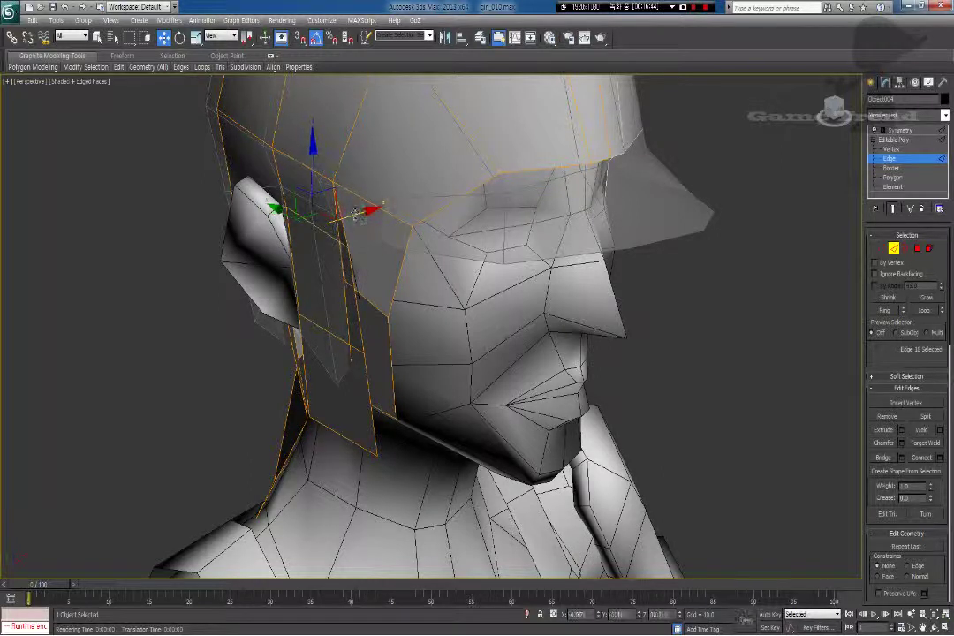
pyautogui.click(329, 332)
pyautogui.moveTo(373, 315); pyautogui.dragTo(373, 314)
# Step: Widen the nape panels in Back view by moving the middle-row vertices and the outer vertex above them outward, at Vertex level
pyautogui.keyDown('alt'); pyautogui.moveTo(372, 315); pyautogui.dragTo(331, 302, button='middle'); pyautogui.keyUp('alt')
pyautogui.keyDown('alt'); pyautogui.moveTo(408, 304); pyautogui.dragTo(341, 361, button='middle'); pyautogui.keyUp('alt')
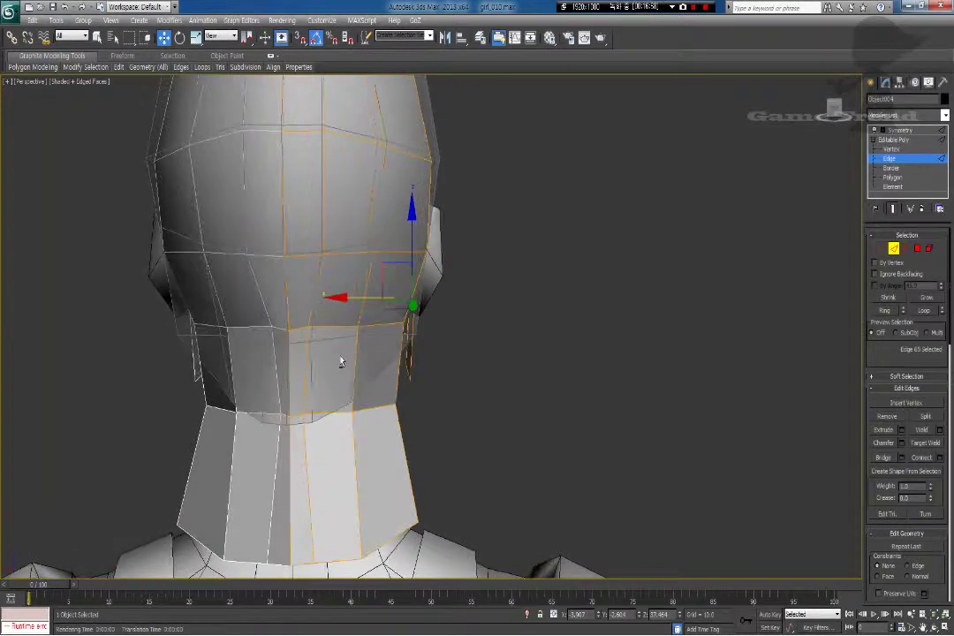
pyautogui.click(30, 81)
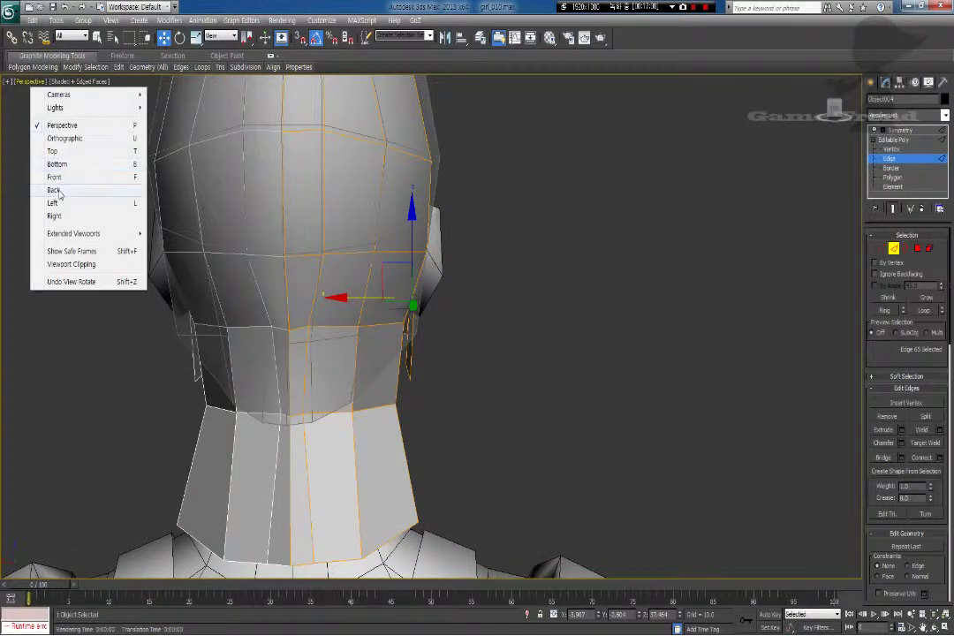
pyautogui.click(54, 190)
pyautogui.scroll(3, 326, 329)
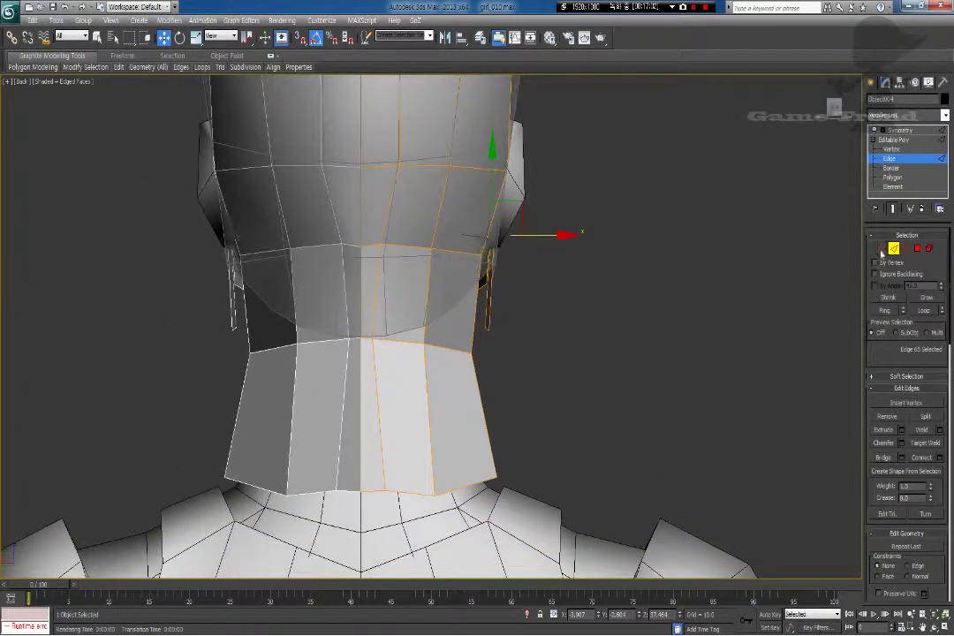
pyautogui.click(881, 249)
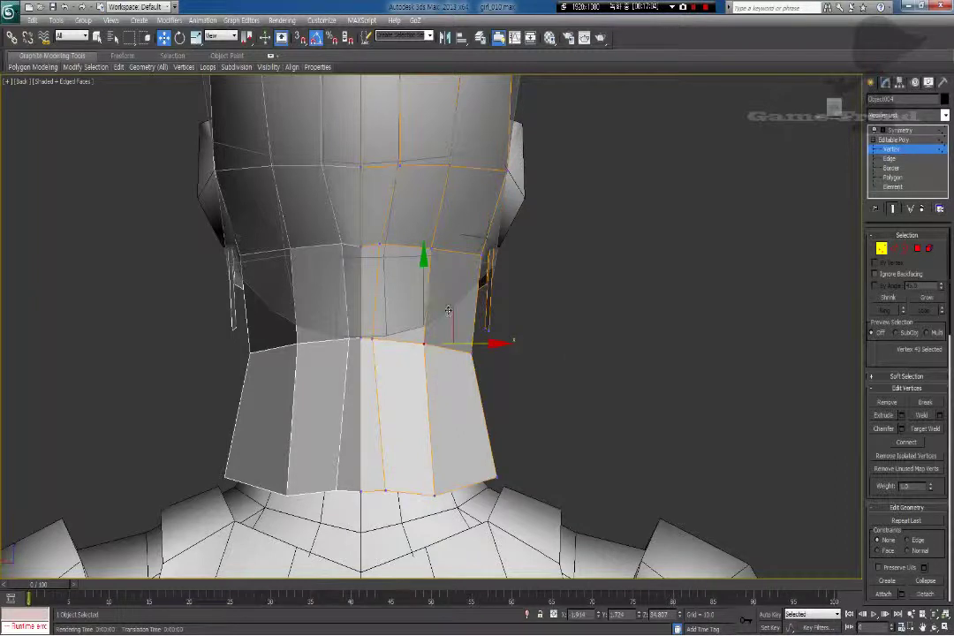
pyautogui.moveTo(450, 311); pyautogui.dragTo(480, 352)
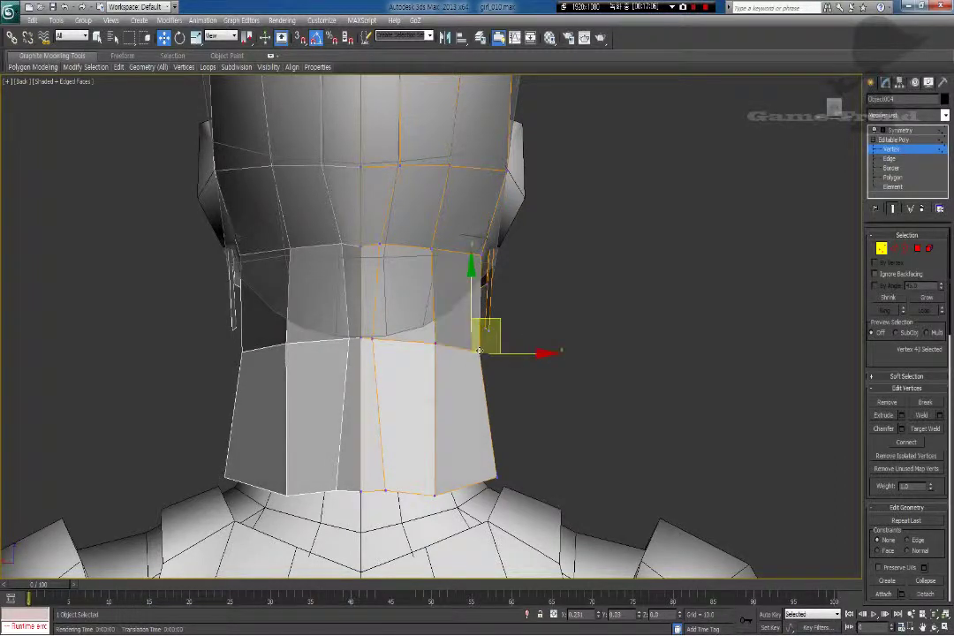
pyautogui.click(488, 255)
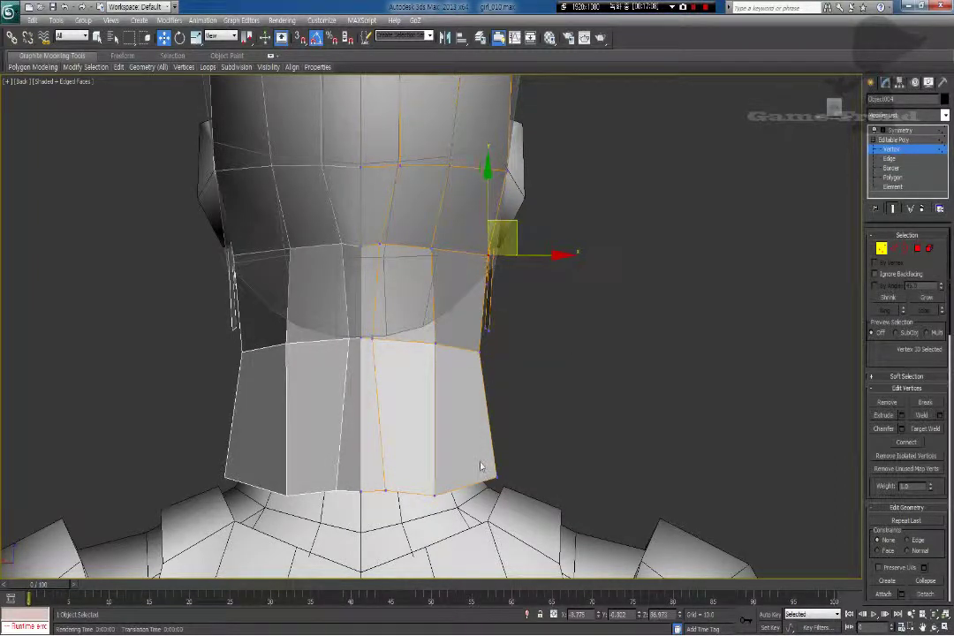
pyautogui.moveTo(495, 477); pyautogui.dragTo(467, 477)
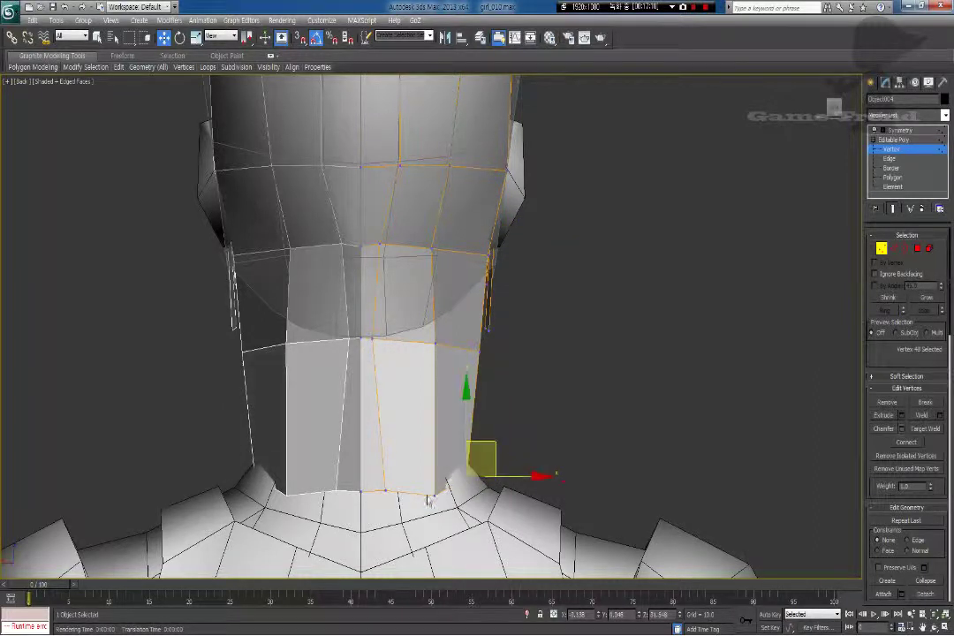
pyautogui.click(433, 495)
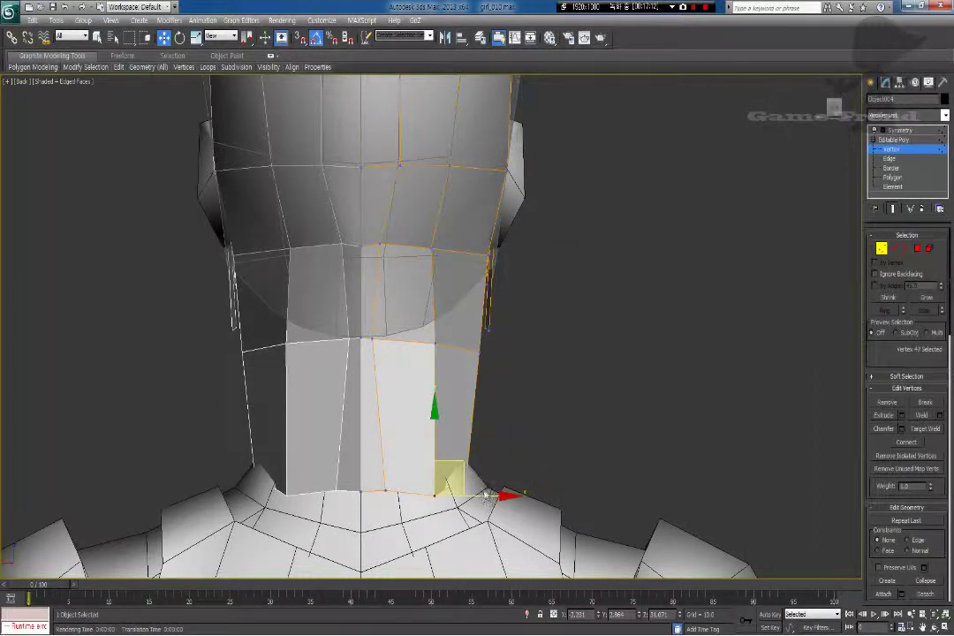
pyautogui.hotkey('ctrl', 'z')
pyautogui.hotkey('ctrl', 'z')
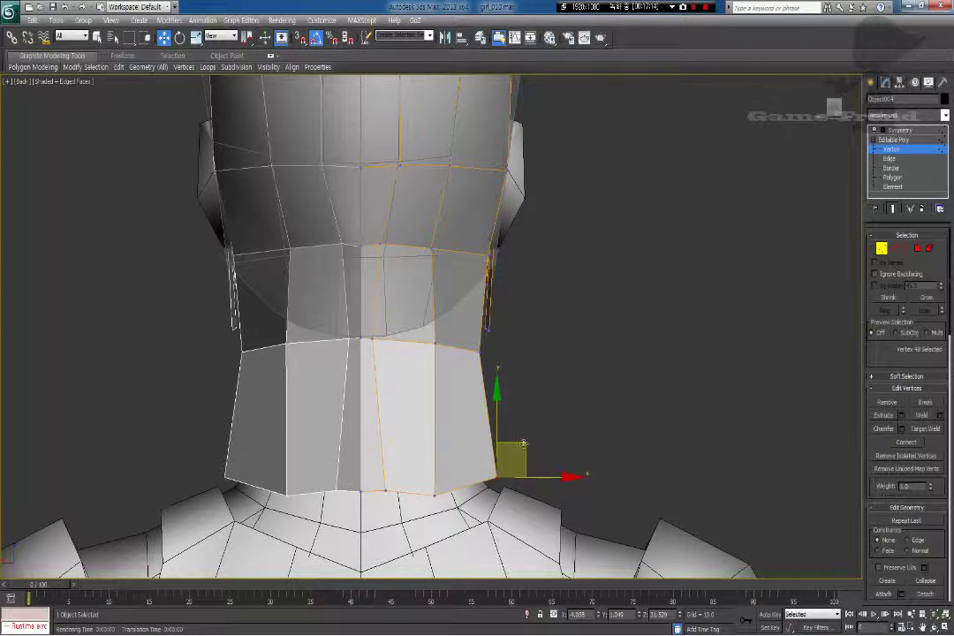
# Step: Move the nape's outer bottom corner inward and up, and raise the neighbouring bottom vertex to round off the lower hairline
pyautogui.moveTo(524, 444); pyautogui.dragTo(506, 418)
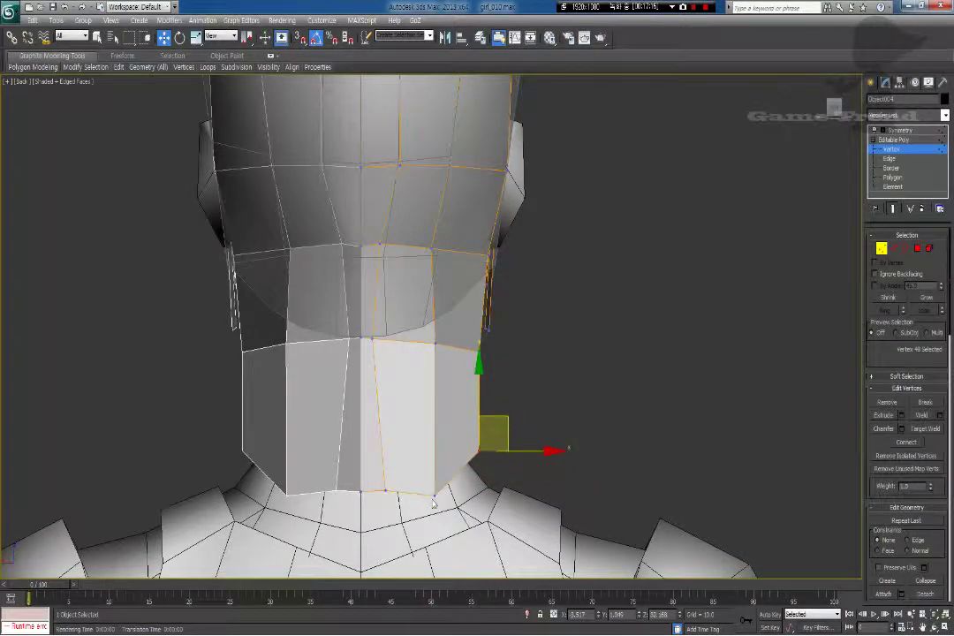
pyautogui.click(434, 490)
pyautogui.moveTo(435, 479); pyautogui.dragTo(434, 479)
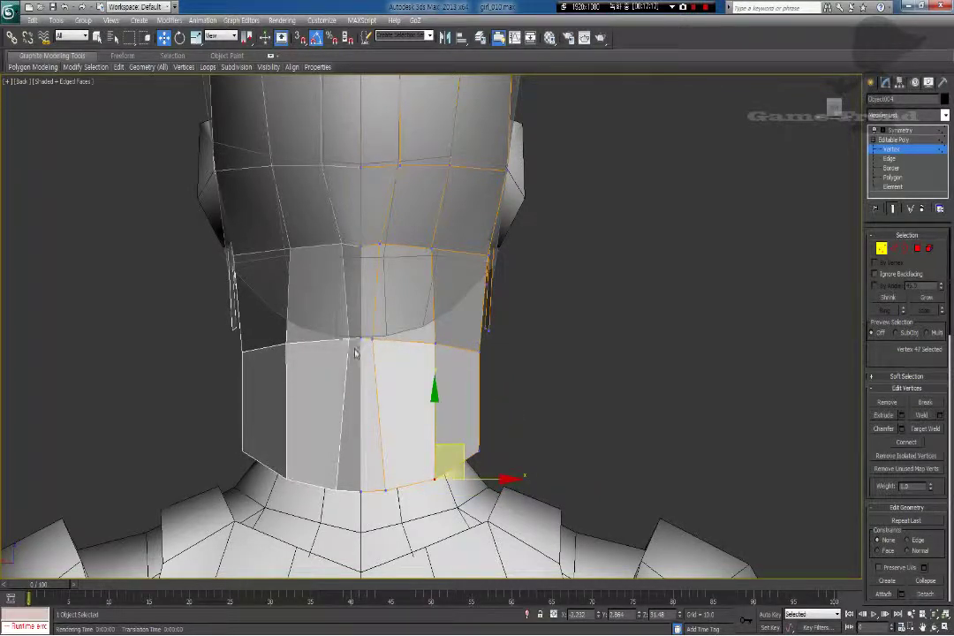
# Step: Even out the nape's inner vertical edge lines by shifting their vertices sideways in the upper, middle and bottom rows
pyautogui.moveTo(371, 339); pyautogui.dragTo(389, 339)
pyautogui.click(378, 244)
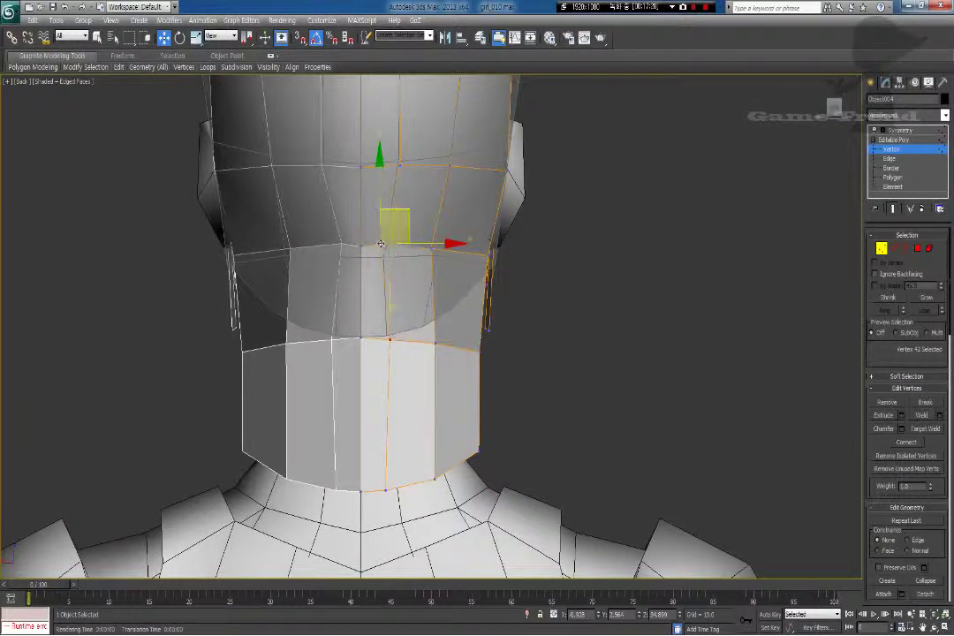
pyautogui.click(398, 247)
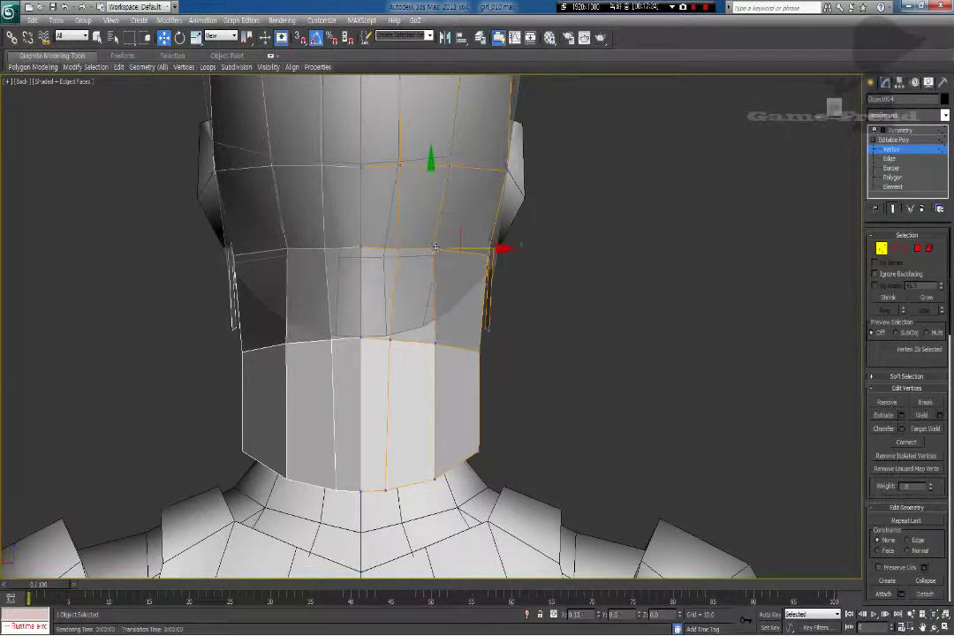
pyautogui.moveTo(434, 248); pyautogui.dragTo(445, 247)
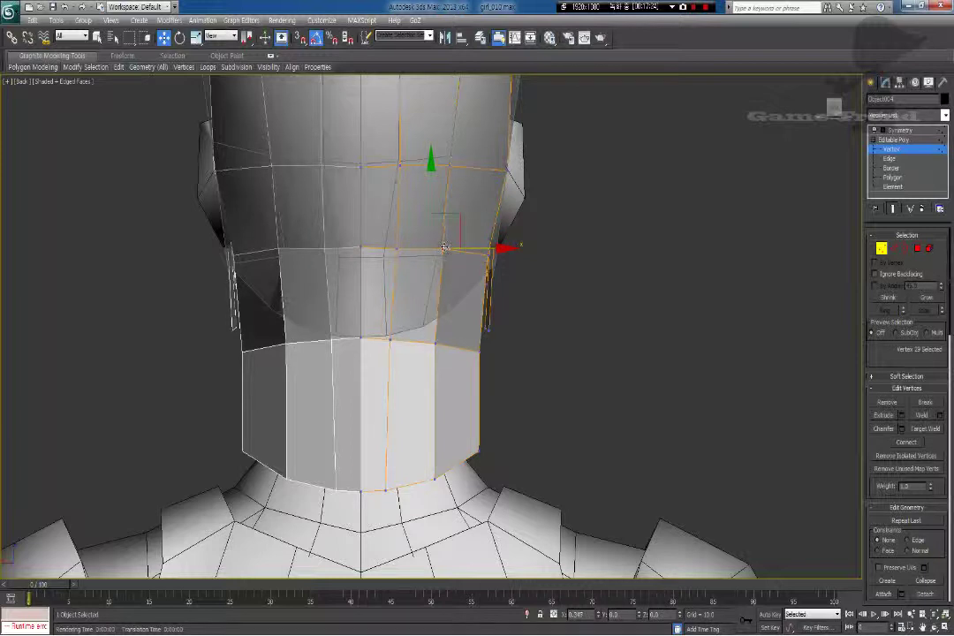
pyautogui.click(434, 343)
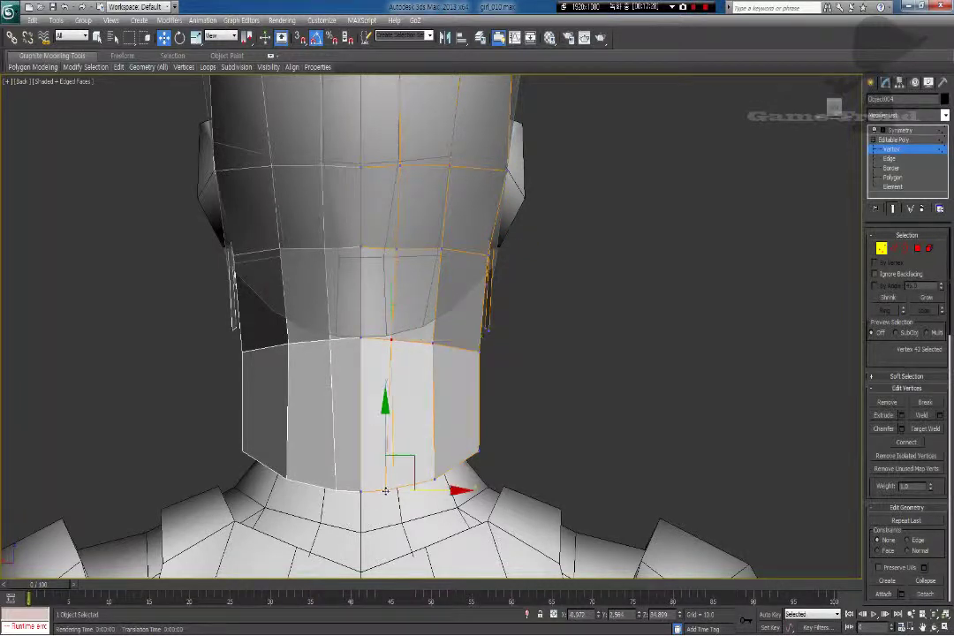
pyautogui.click(434, 479)
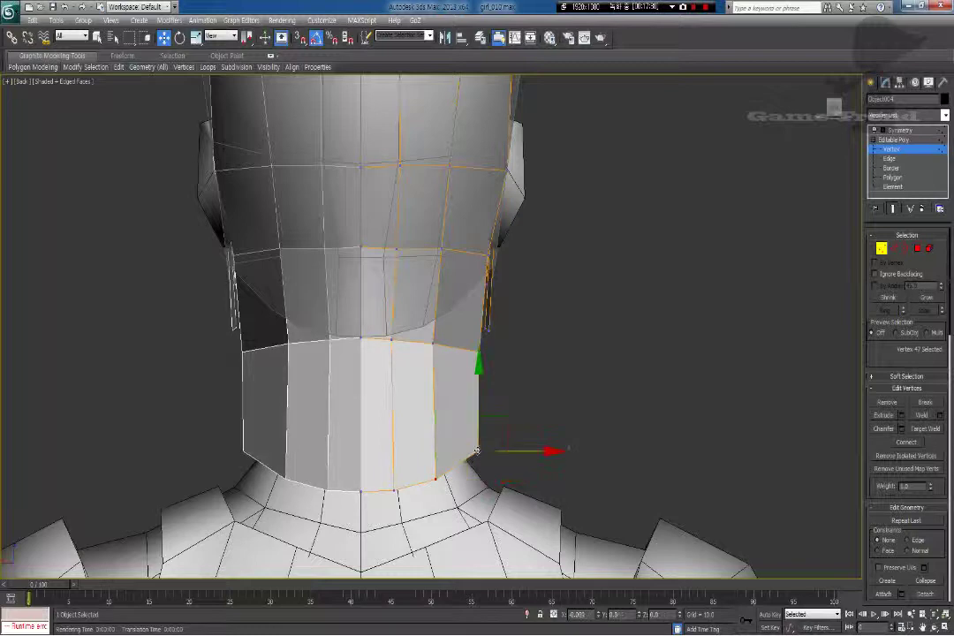
pyautogui.moveTo(503, 355); pyautogui.dragTo(476, 441, button='middle')
pyautogui.scroll(-3, 445, 329)
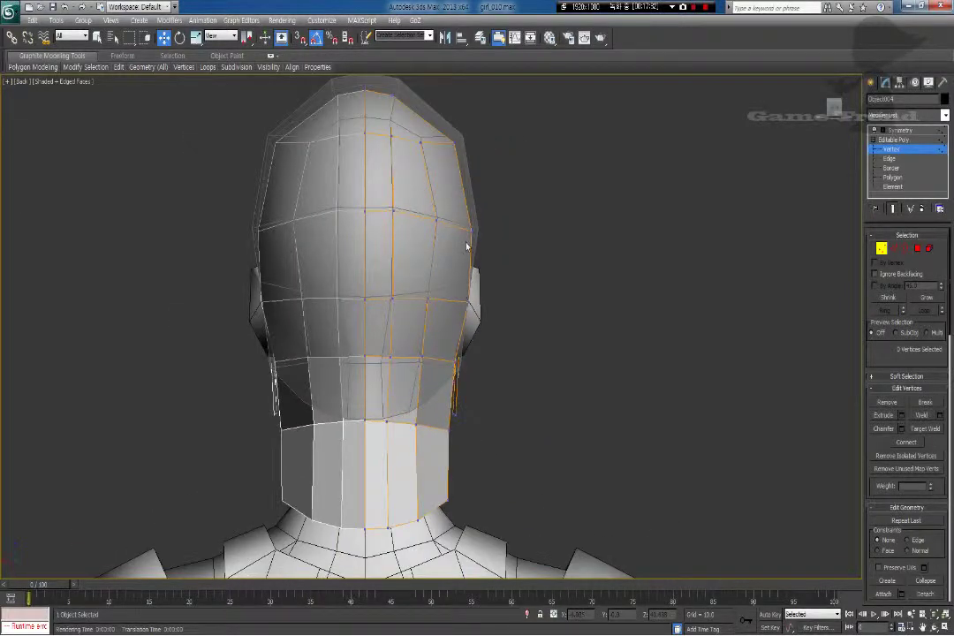
pyautogui.scroll(-4, 466, 248)
pyautogui.press('f')
pyautogui.moveTo(441, 254); pyautogui.dragTo(470, 174, button='middle')
pyautogui.moveTo(427, 296); pyautogui.dragTo(441, 327, button='middle')
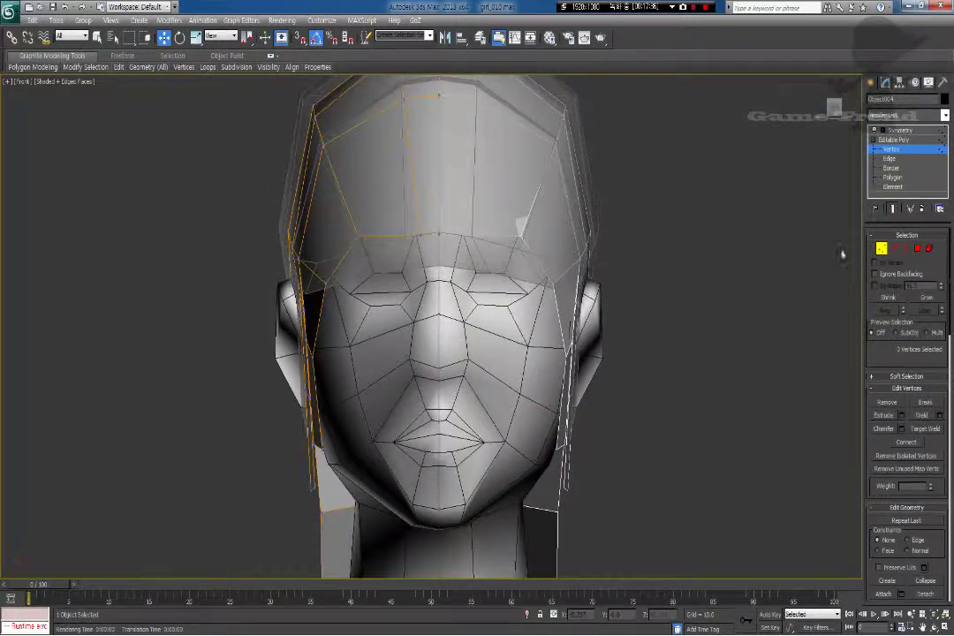
pyautogui.click(892, 250)
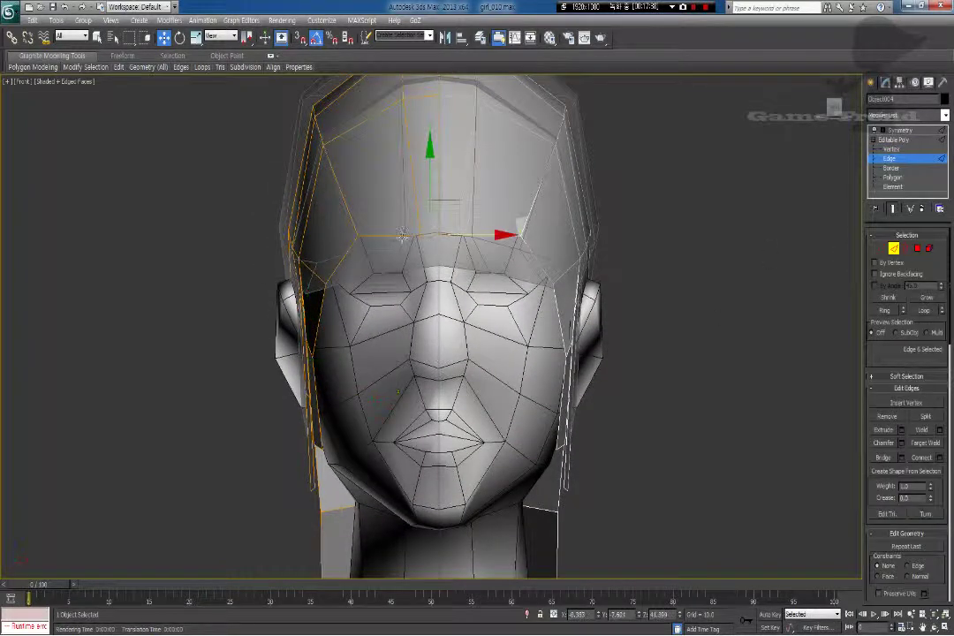
pyautogui.keyDown('ctrl'); pyautogui.click(346, 254); pyautogui.keyUp('ctrl')
pyautogui.moveTo(378, 296); pyautogui.dragTo(357, 300, button='middle')
pyautogui.scroll(-2, 358, 301)
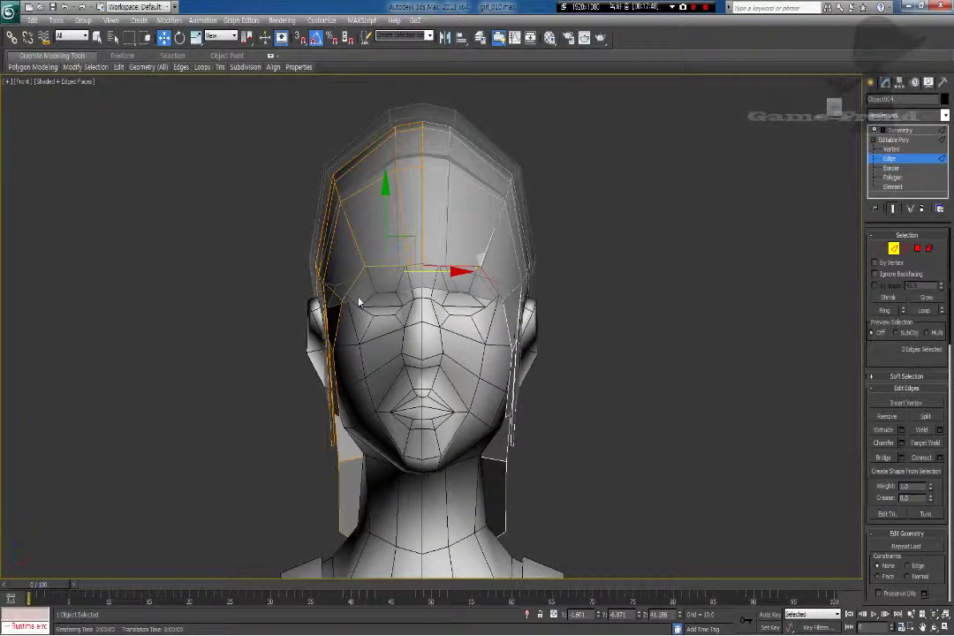
# Step: Select the three forehead hairline edges in Perspective view and extrude them straight down to just above the eyes as a fringe
pyautogui.press('p')
pyautogui.keyDown('alt'); pyautogui.moveTo(303, 336); pyautogui.dragTo(325, 196, button='middle'); pyautogui.keyUp('alt')
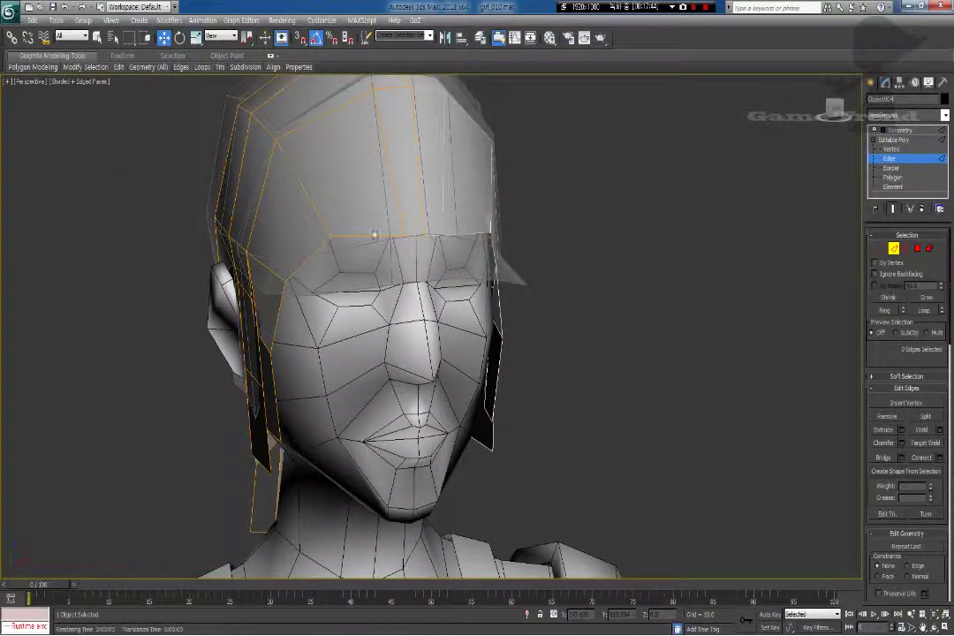
pyautogui.doubleClick(419, 236)
pyautogui.keyDown('ctrl'); pyautogui.click(369, 235); pyautogui.keyUp('ctrl')
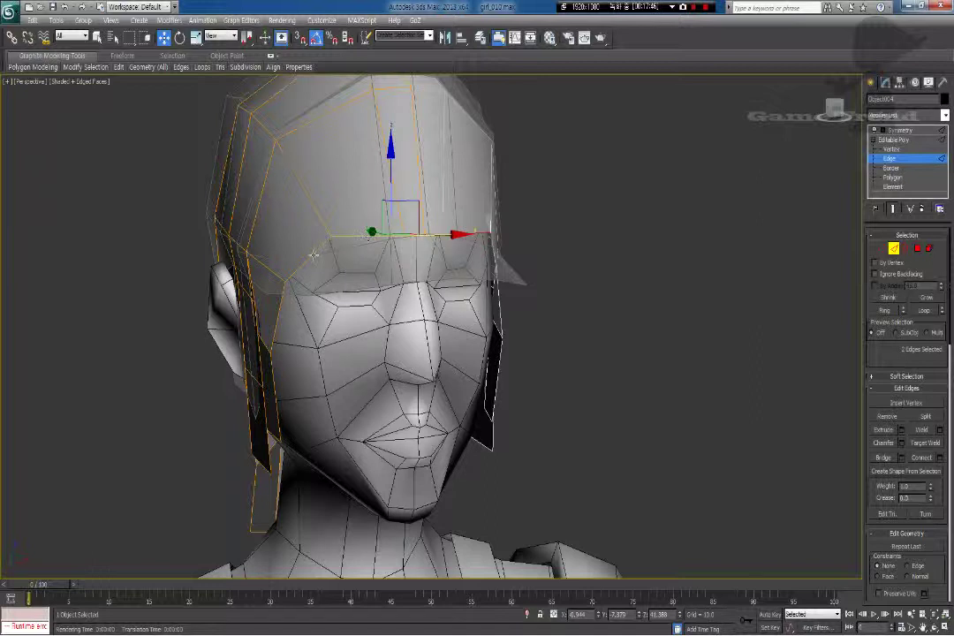
pyautogui.keyDown('ctrl'); pyautogui.click(309, 256); pyautogui.keyUp('ctrl')
pyautogui.keyDown('shift'); pyautogui.moveTo(362, 170); pyautogui.dragTo(366, 249); pyautogui.keyUp('shift')
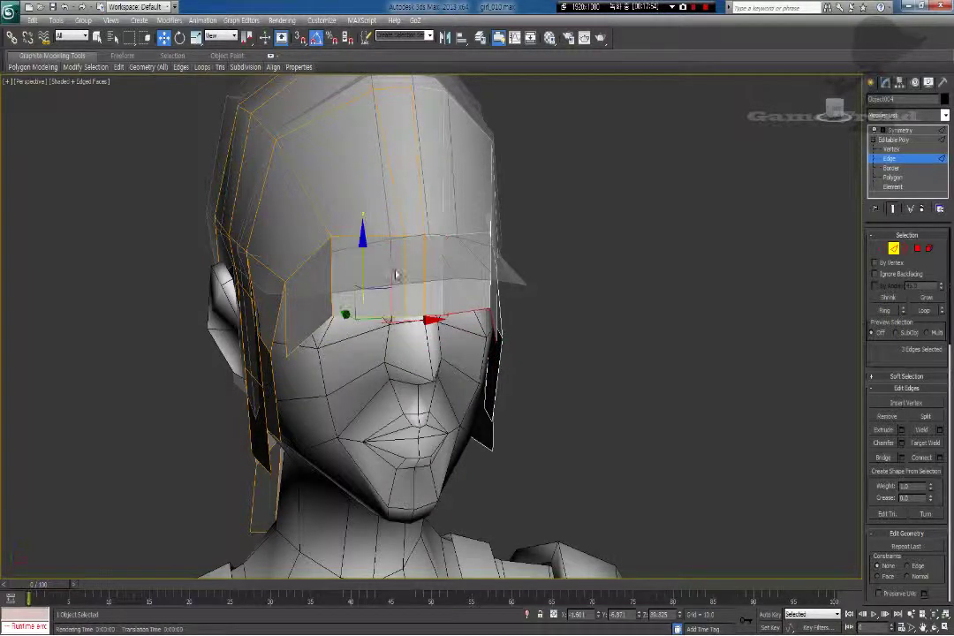
# Step: Collapse the Symmetry modifier into the hair's Editable Poly using Collapse To with Hold/Yes, in Front view
pyautogui.press('f')
pyautogui.scroll(4, 389, 332)
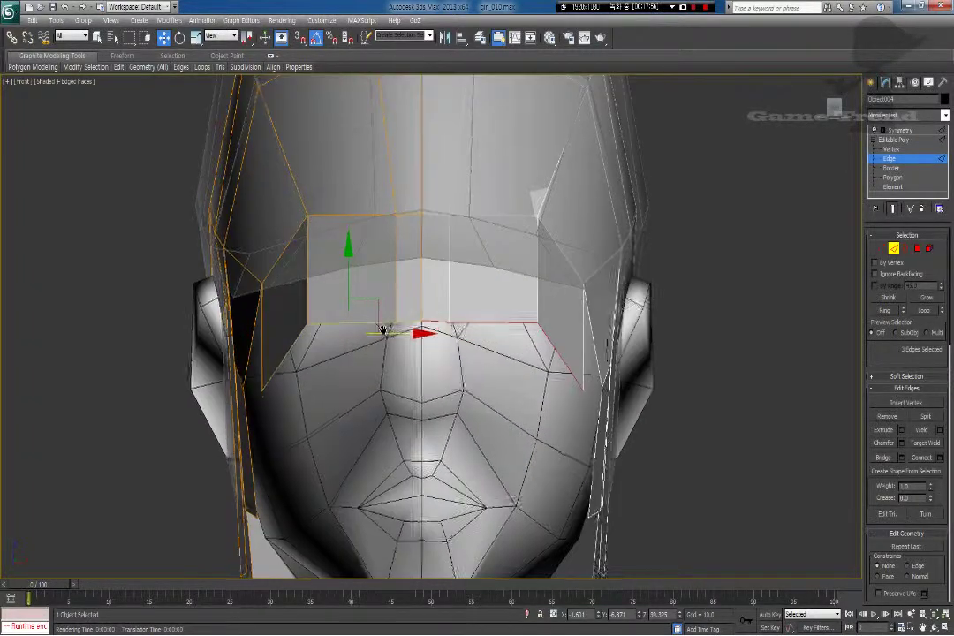
pyautogui.moveTo(383, 330); pyautogui.dragTo(386, 316, button='middle')
pyautogui.click(896, 131)
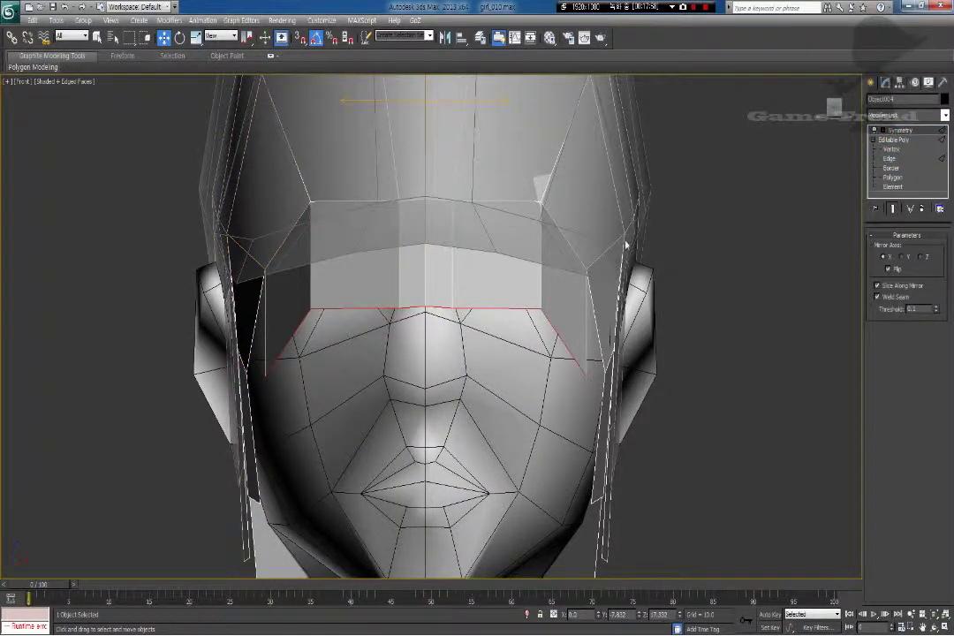
pyautogui.moveTo(619, 248); pyautogui.dragTo(558, 291, button='middle')
pyautogui.scroll(-3, 555, 290)
pyautogui.moveTo(477, 245); pyautogui.dragTo(487, 195, button='middle')
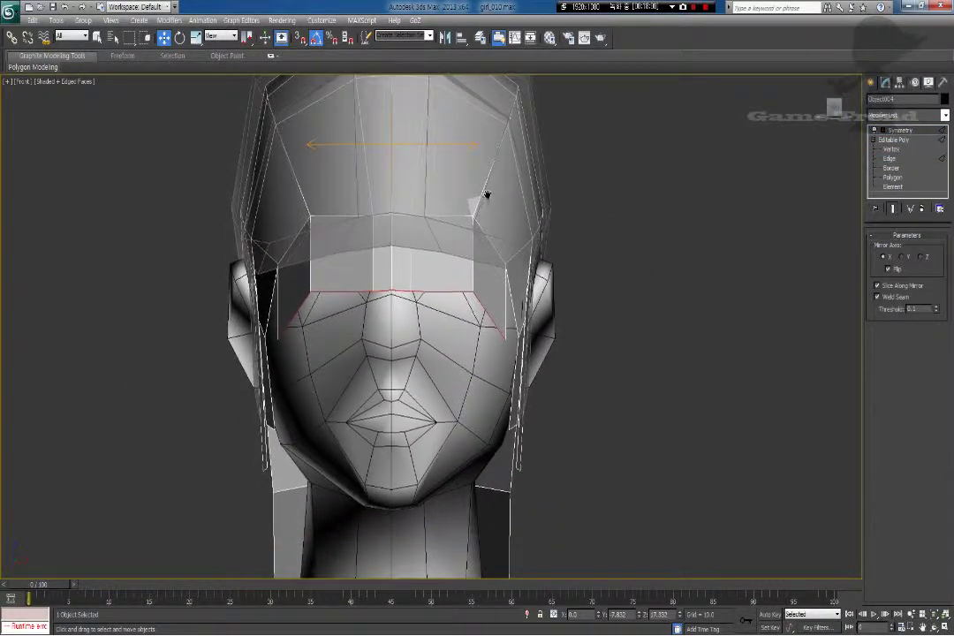
pyautogui.rightClick(896, 133)
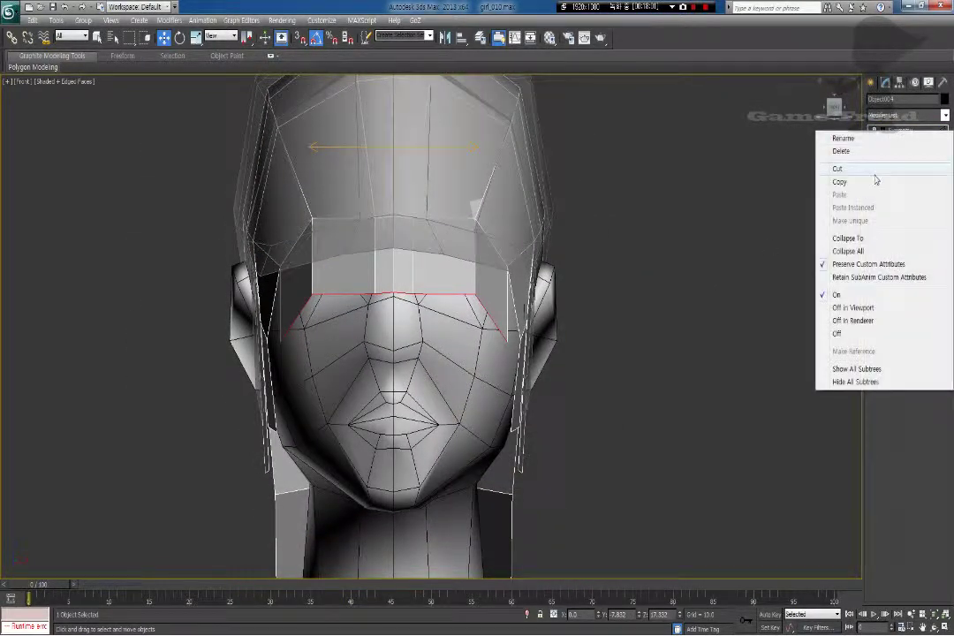
pyautogui.click(848, 238)
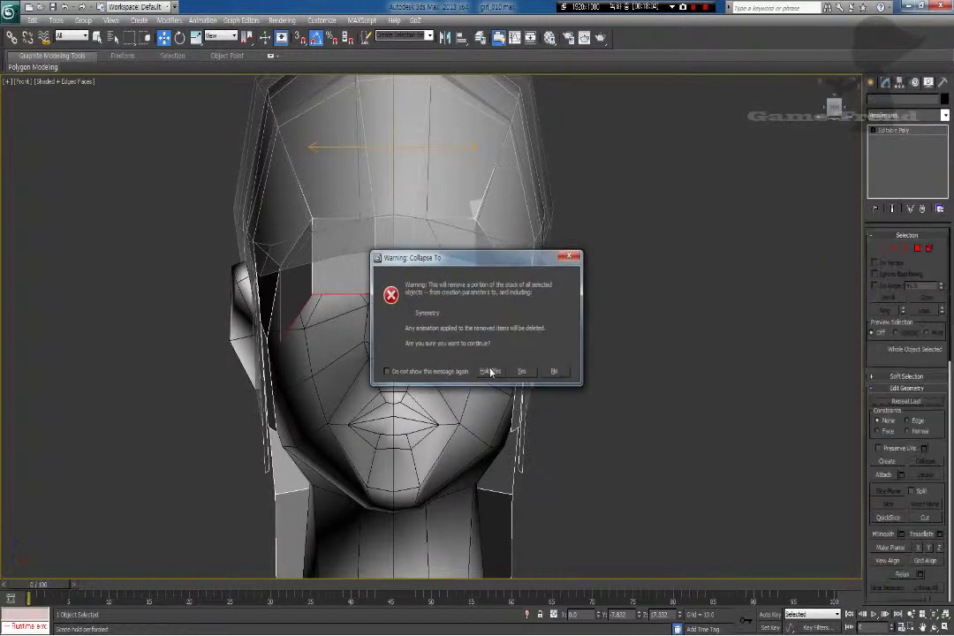
pyautogui.click(491, 372)
# Step: Move the fringe's upper corner vertex on the character's right side outward in Front view and slightly backward in Perspective view
pyautogui.click(881, 248)
pyautogui.moveTo(393, 300); pyautogui.dragTo(432, 333, button='middle')
pyautogui.scroll(2, 432, 333)
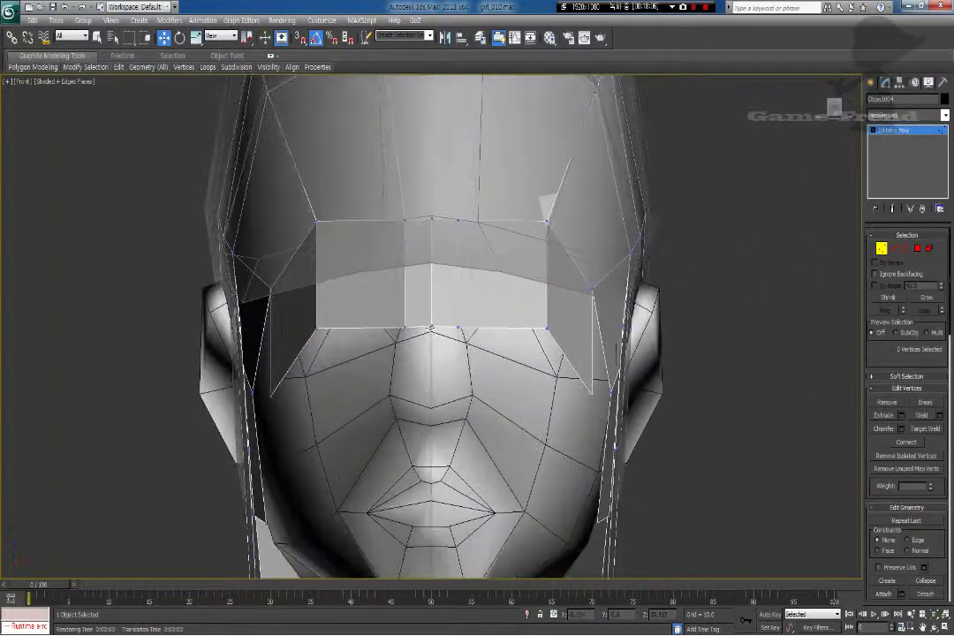
pyautogui.moveTo(407, 265); pyautogui.dragTo(409, 307, button='middle')
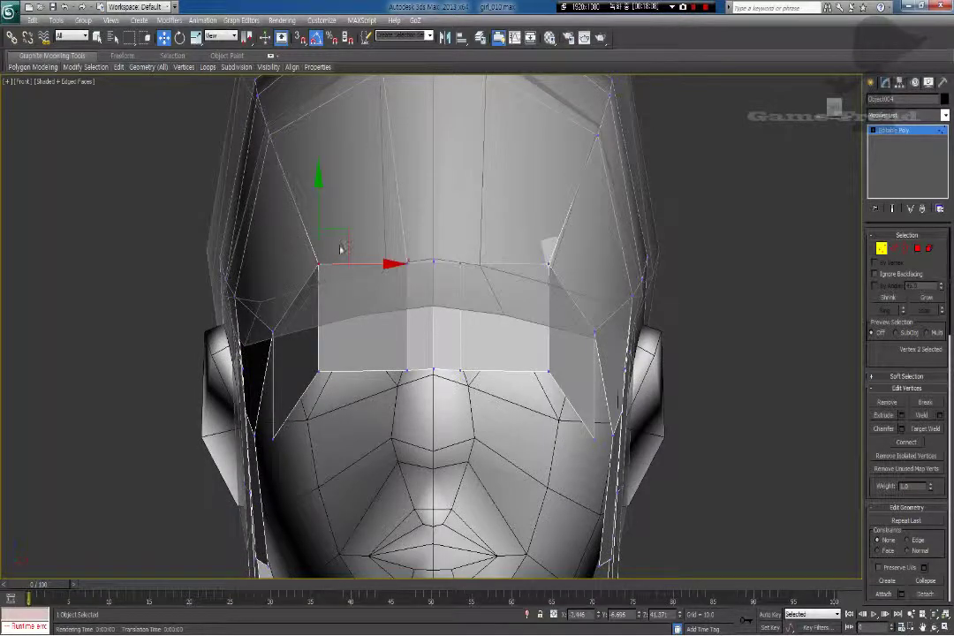
pyautogui.moveTo(344, 228); pyautogui.dragTo(333, 228)
pyautogui.press('p')
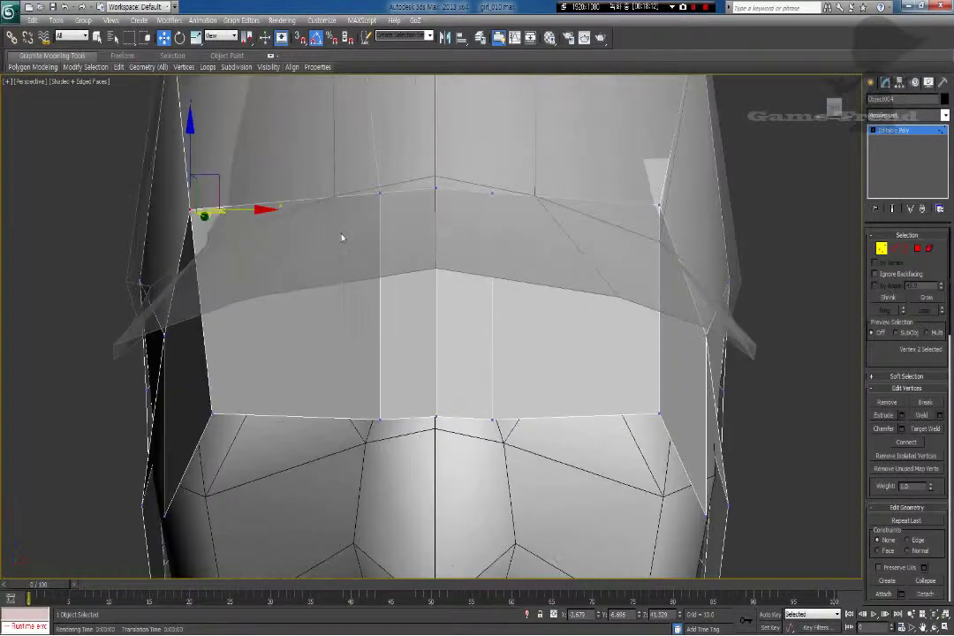
pyautogui.keyDown('alt'); pyautogui.moveTo(341, 238); pyautogui.dragTo(424, 264, button='middle'); pyautogui.keyUp('alt')
pyautogui.scroll(-5, 275, 264)
pyautogui.keyDown('alt'); pyautogui.moveTo(275, 262); pyautogui.dragTo(318, 289, button='middle'); pyautogui.keyUp('alt')
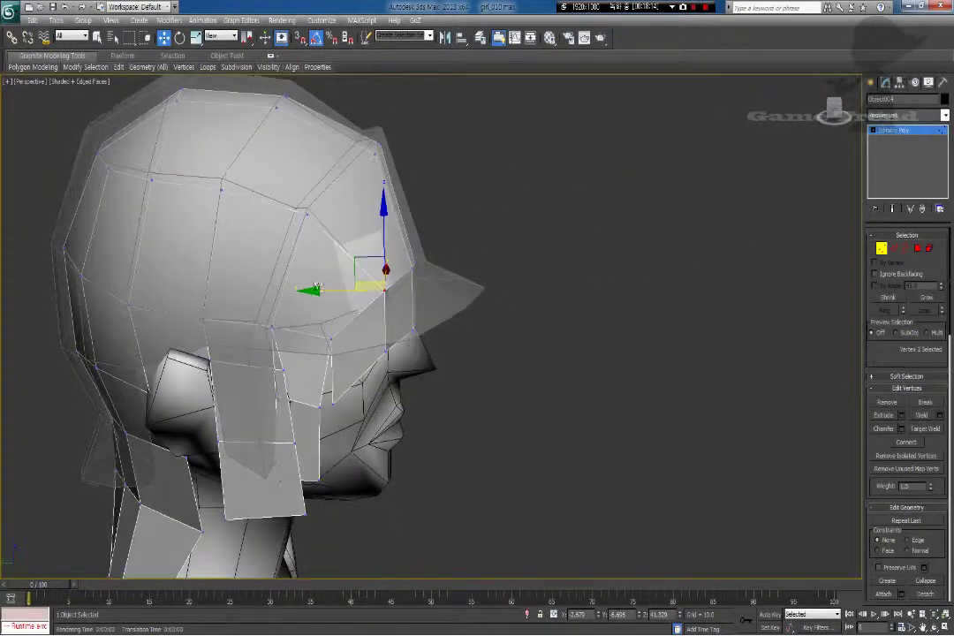
pyautogui.click(385, 289)
pyautogui.moveTo(337, 291); pyautogui.dragTo(329, 290)
# Step: In Front view, shift the character's right temple vertex outward and lower the fringe's bottom corner and outer tip on that side
pyautogui.press('f')
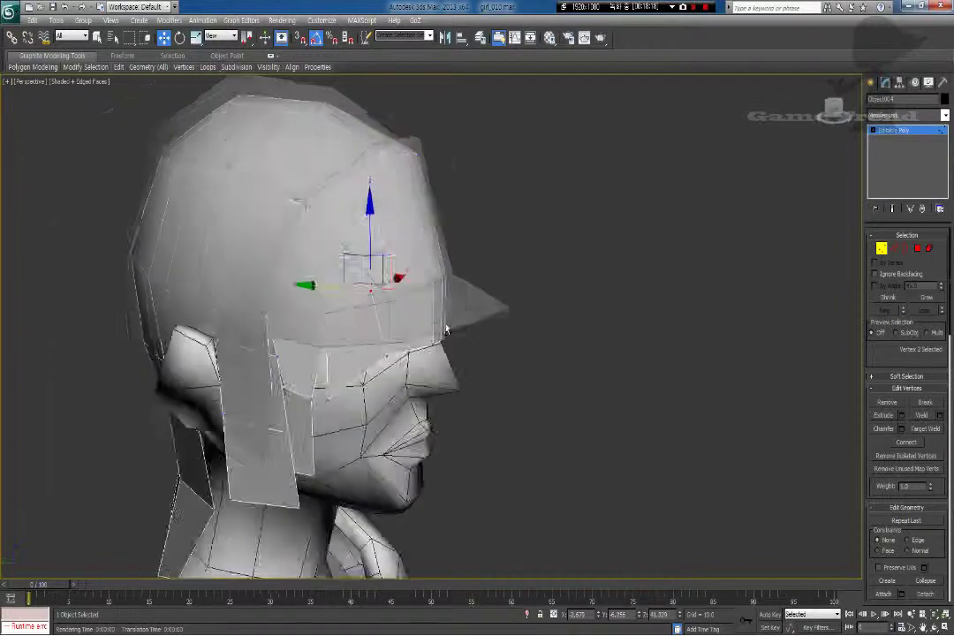
pyautogui.scroll(2, 402, 275)
pyautogui.moveTo(402, 276); pyautogui.dragTo(402, 229, button='middle')
pyautogui.scroll(2, 401, 265)
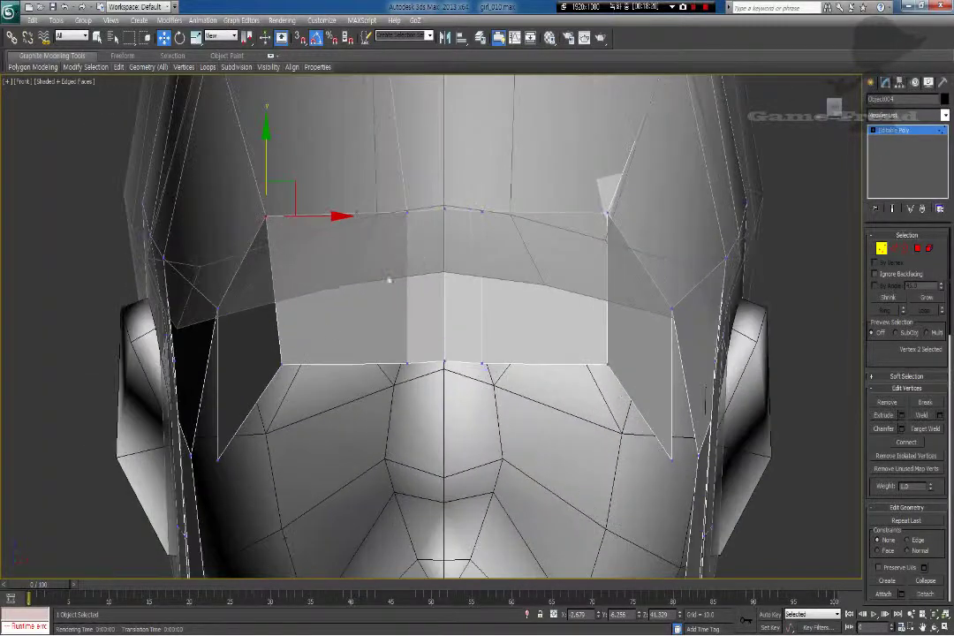
pyautogui.moveTo(276, 353); pyautogui.dragTo(296, 332, button='middle')
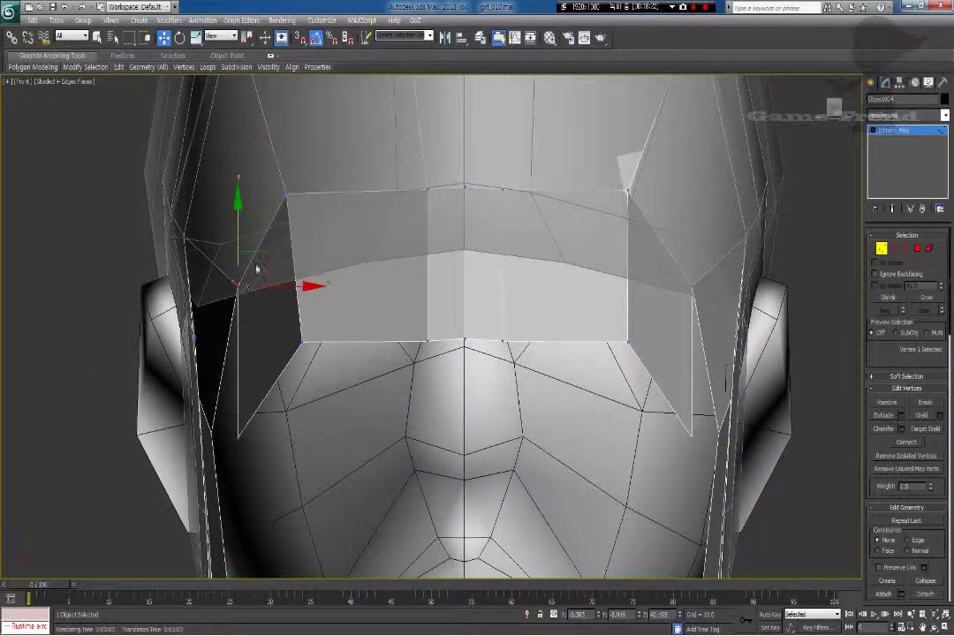
pyautogui.moveTo(256, 251); pyautogui.dragTo(255, 253)
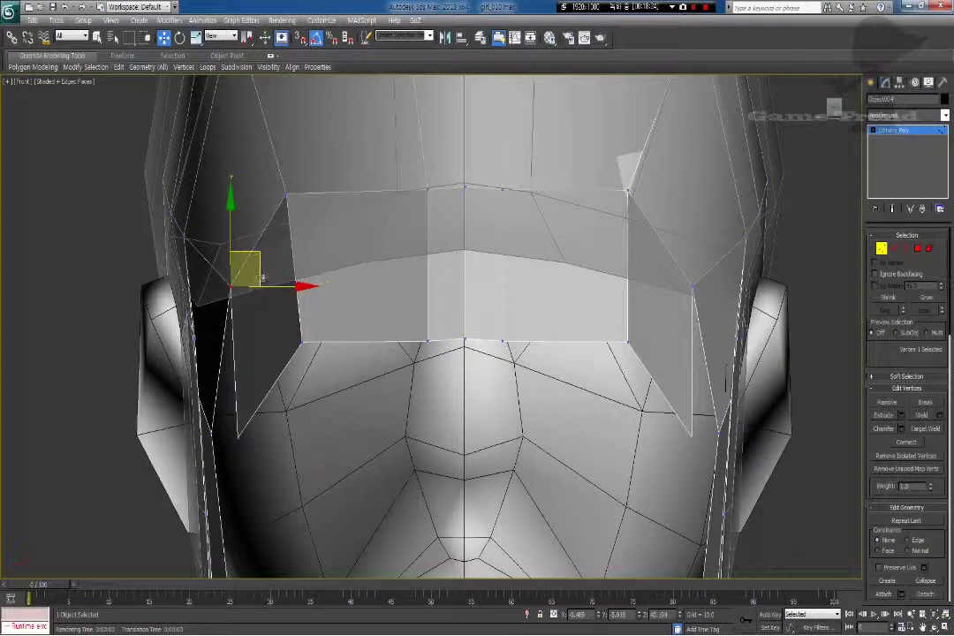
pyautogui.click(301, 344)
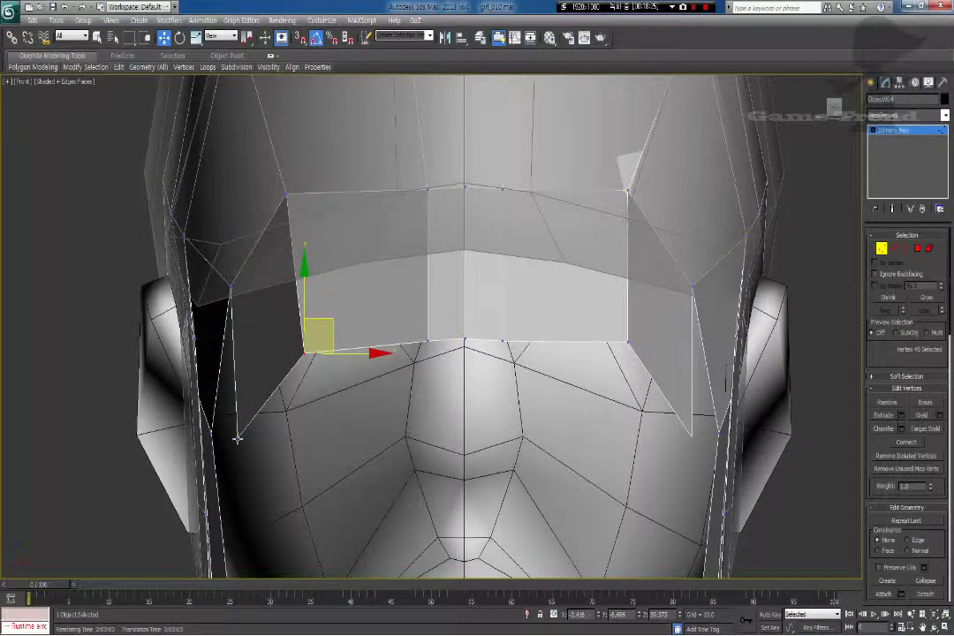
pyautogui.moveTo(237, 439); pyautogui.dragTo(232, 480)
# Step: Raise the fringe's middle bottom vertices and its bottom corner on the character's left side so the lower edge slants across the forehead
pyautogui.click(428, 339)
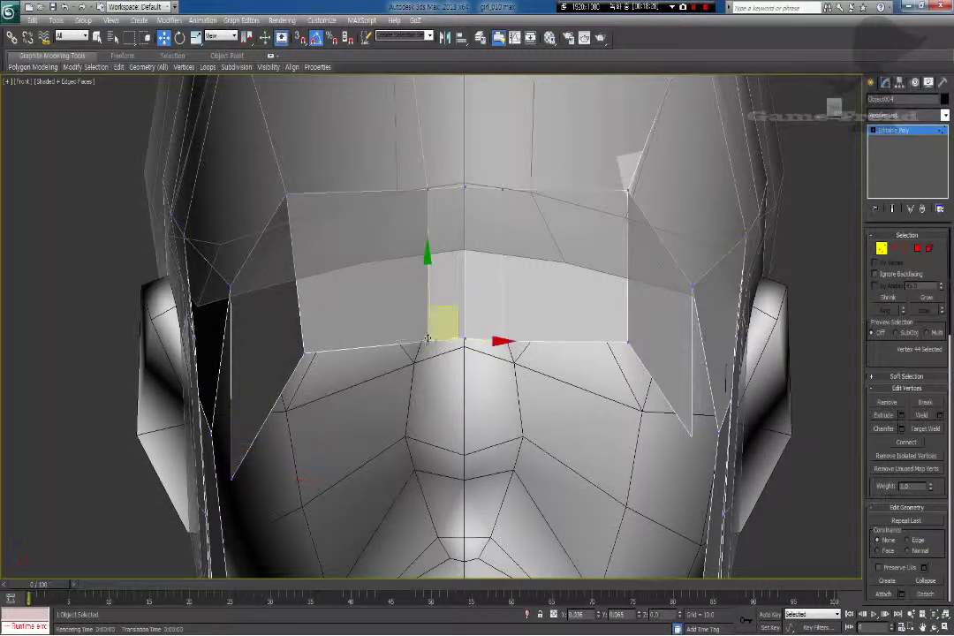
pyautogui.moveTo(427, 338); pyautogui.dragTo(479, 290)
pyautogui.click(465, 342)
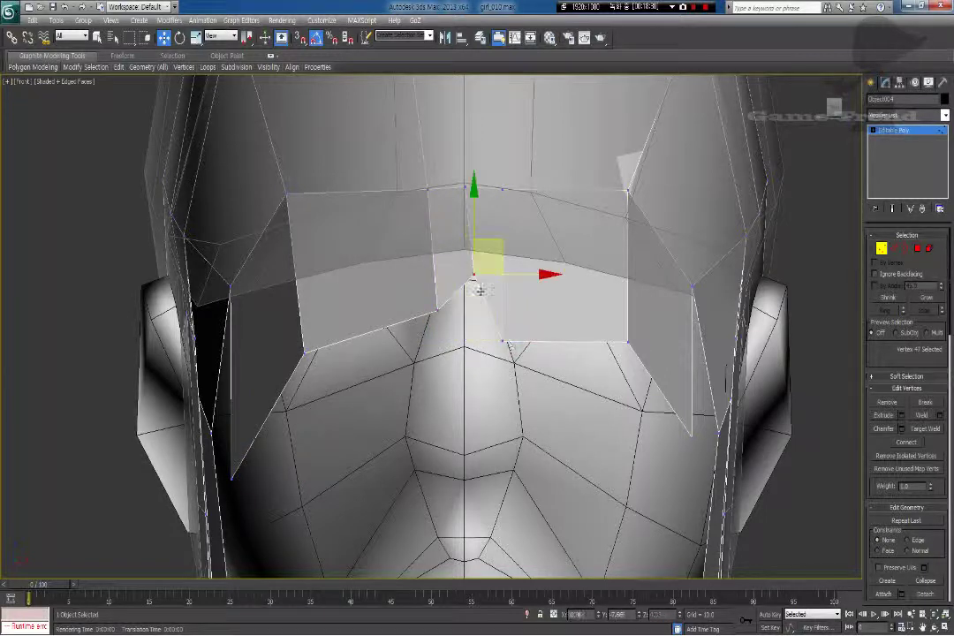
pyautogui.moveTo(502, 342); pyautogui.dragTo(516, 266)
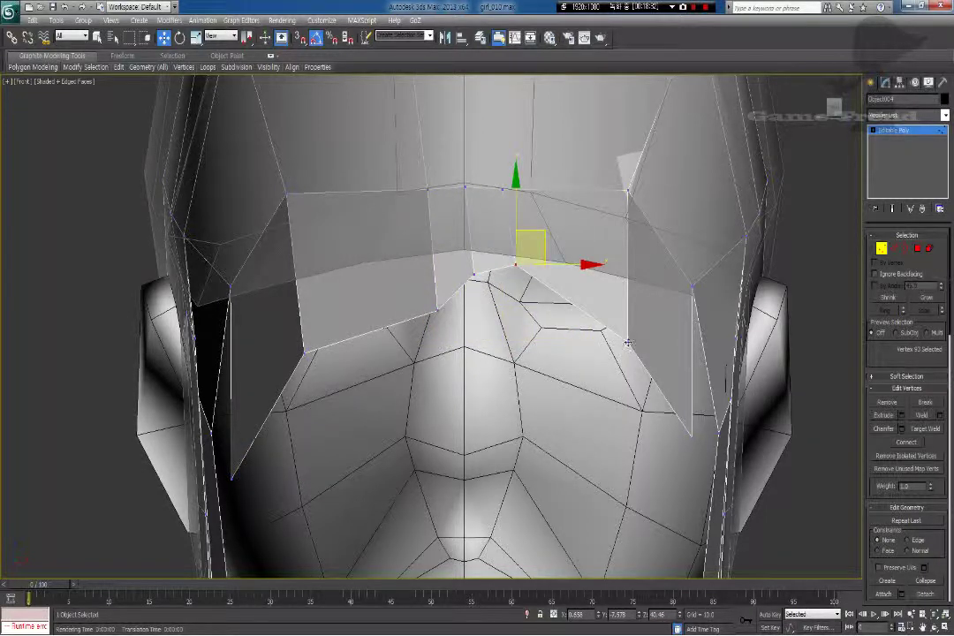
pyautogui.click(627, 342)
pyautogui.moveTo(625, 243); pyautogui.dragTo(626, 241)
# Step: Pull the fringe's outer tip on the character's left side up to the temple, and raise the bottom vertex just right of the character's centre line
pyautogui.click(692, 434)
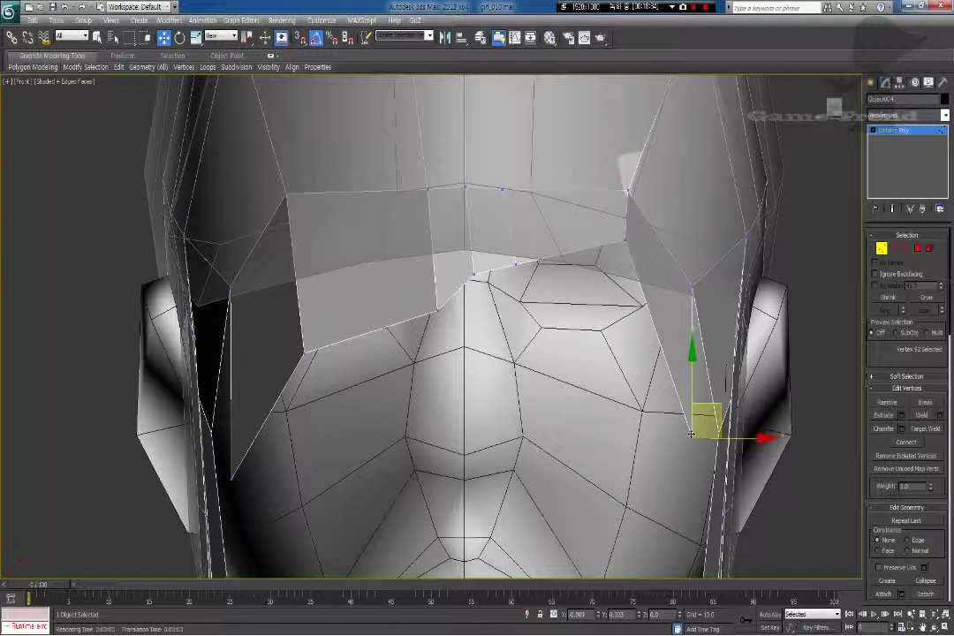
pyautogui.moveTo(671, 367); pyautogui.dragTo(664, 294)
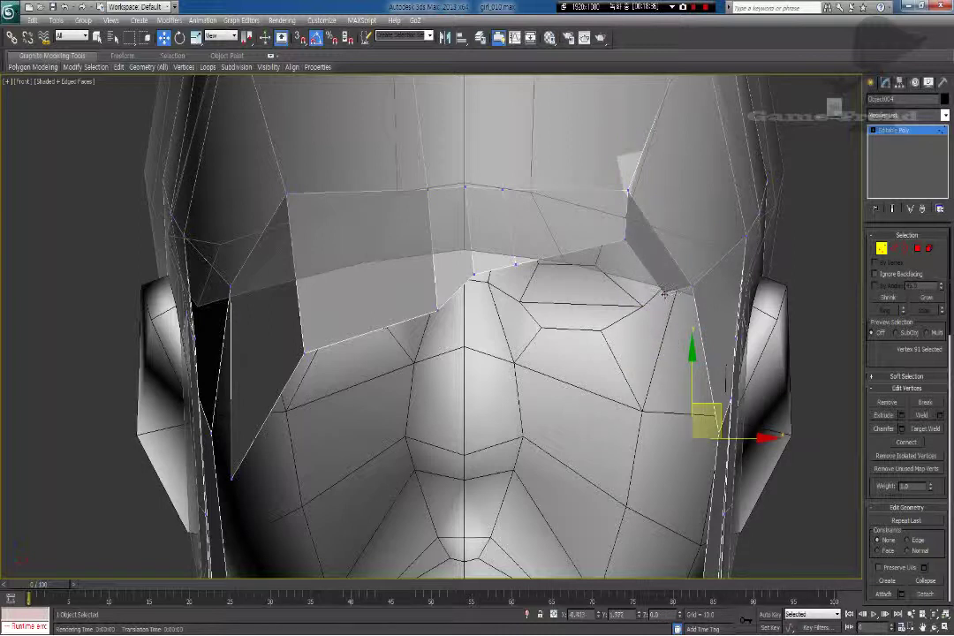
pyautogui.click(680, 304)
pyautogui.click(435, 301)
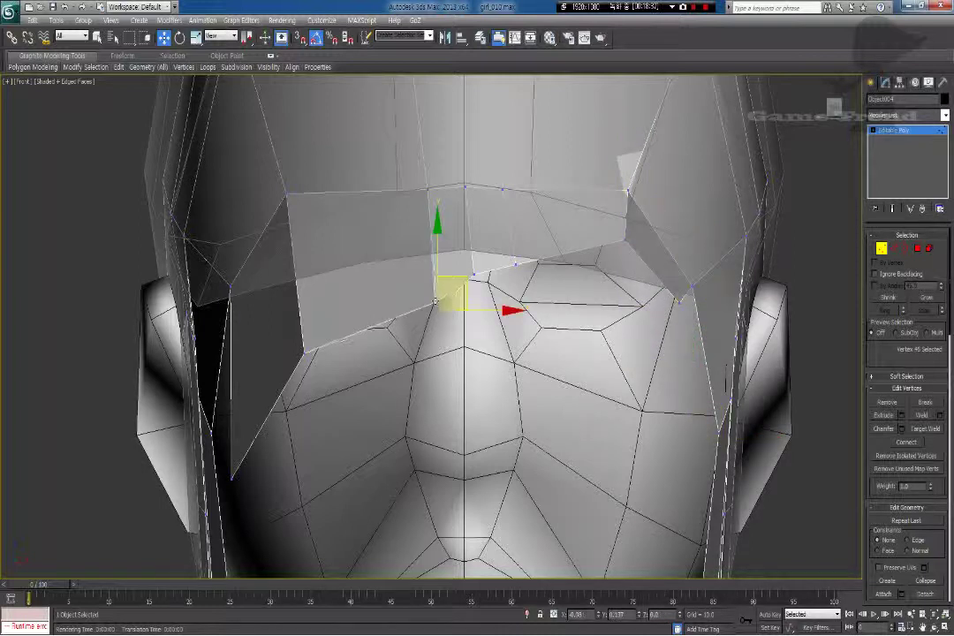
pyautogui.moveTo(432, 292); pyautogui.dragTo(430, 292)
pyautogui.moveTo(484, 280); pyautogui.dragTo(477, 314, button='middle')
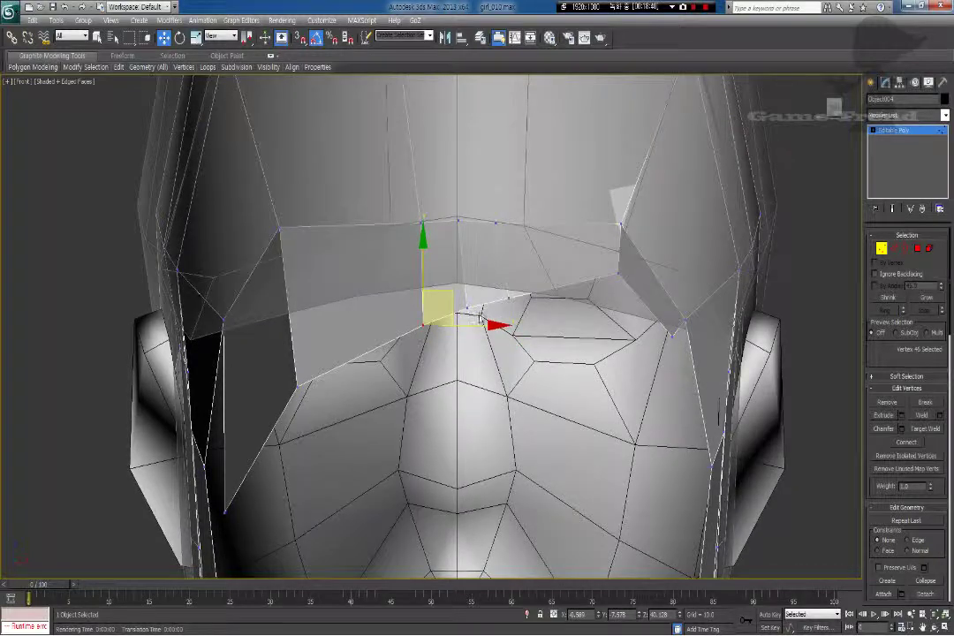
# Step: Select the outer cap object and turn off its see-through display
pyautogui.click(927, 131)
pyautogui.click(678, 135)
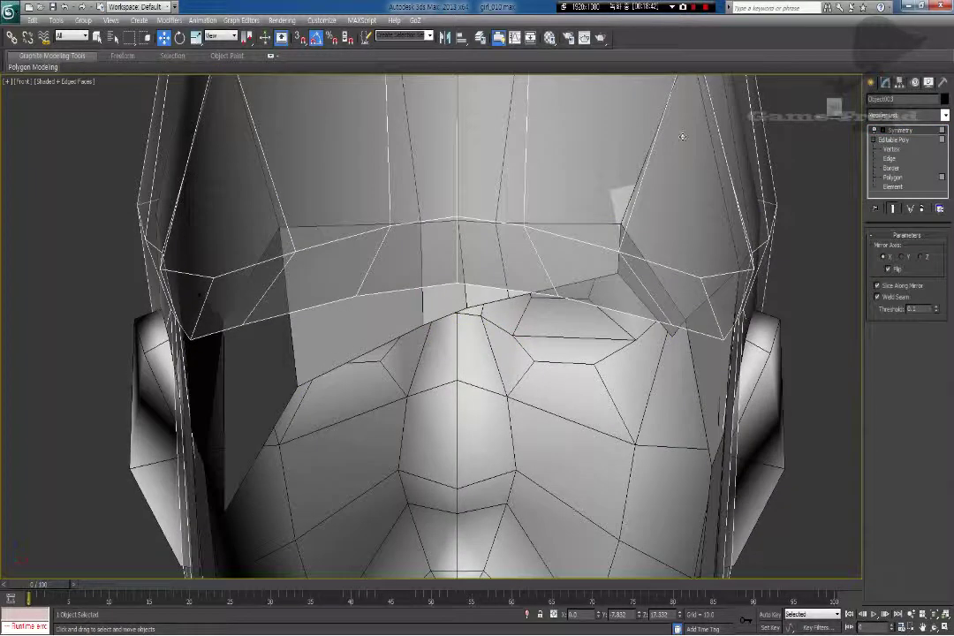
pyautogui.scroll(-5, 617, 224)
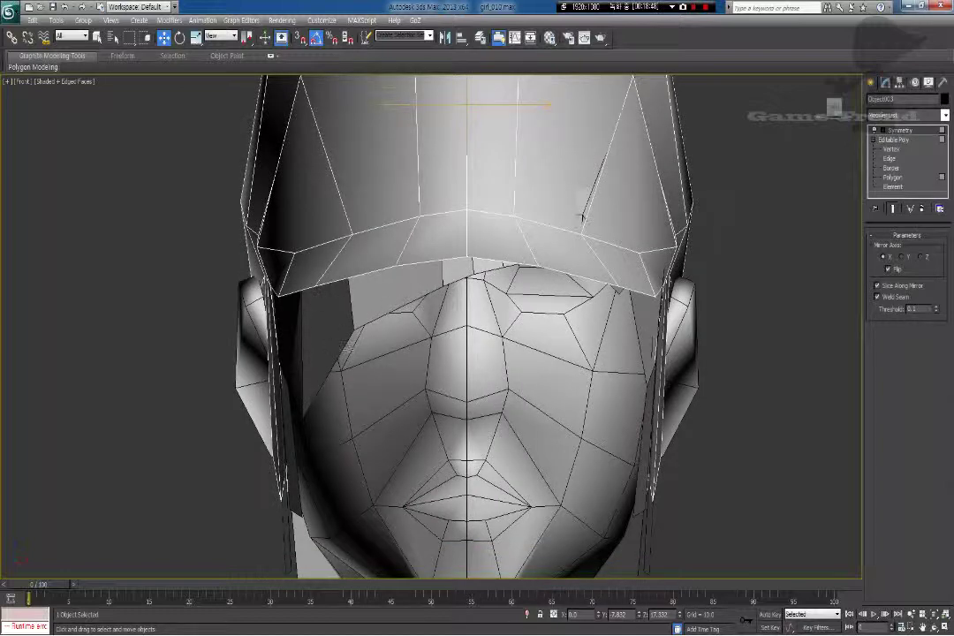
pyautogui.moveTo(587, 323); pyautogui.dragTo(623, 297, button='middle')
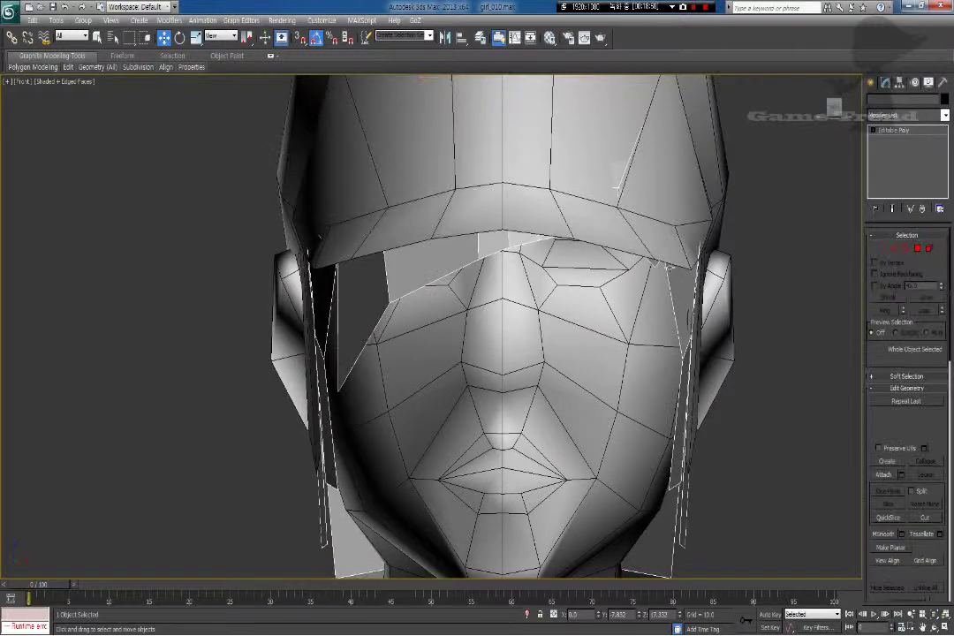
# Step: Slightly lower the fringe's tip, bottom corner and two inner bottom vertices from the character's right side to the centre
pyautogui.click(339, 391)
pyautogui.moveTo(361, 379); pyautogui.dragTo(409, 305)
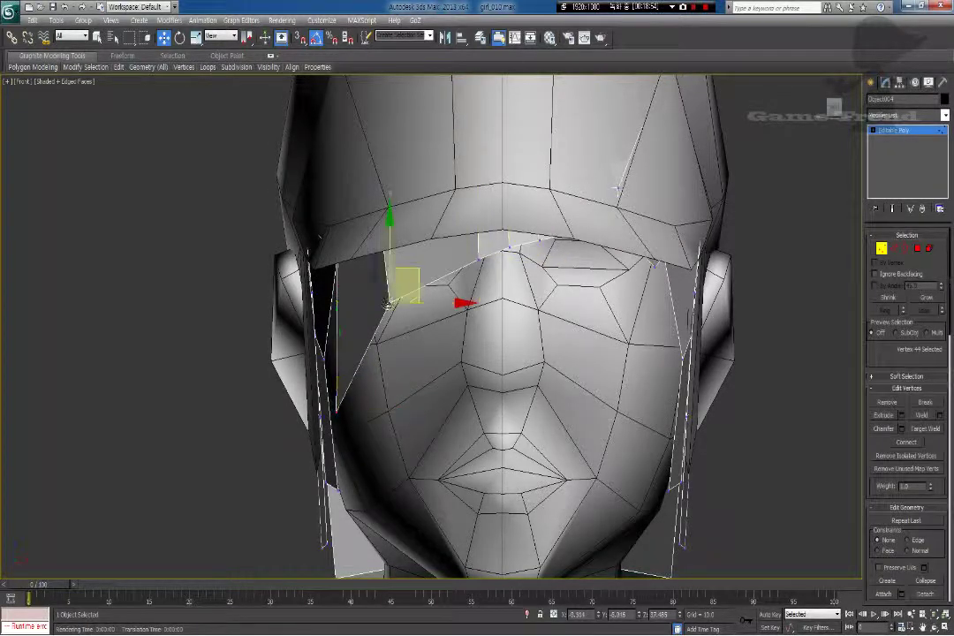
pyautogui.click(477, 261)
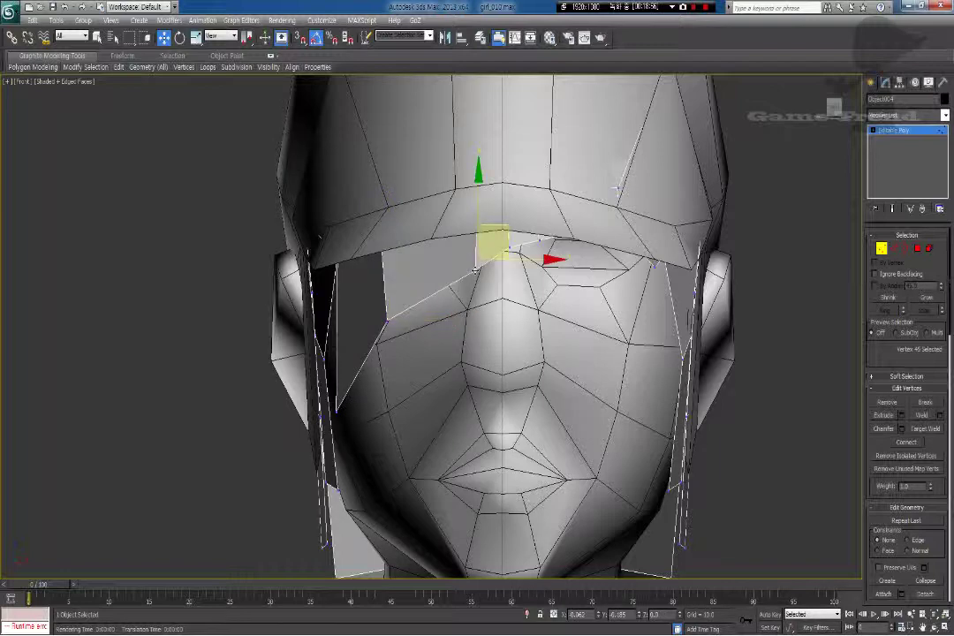
pyautogui.moveTo(474, 270); pyautogui.dragTo(537, 247)
pyautogui.click(628, 219)
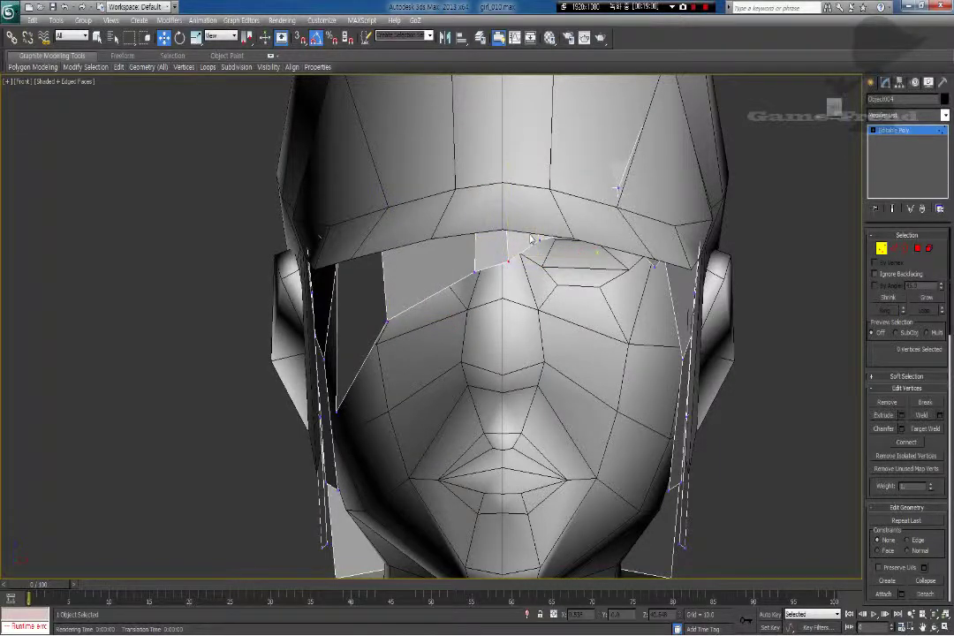
# Step: Examine the slanted fringe beneath the cap's brim from the front and sides in Perspective view
pyautogui.moveTo(628, 219); pyautogui.dragTo(545, 285, button='middle')
pyautogui.scroll(-2, 548, 288)
pyautogui.press('p')
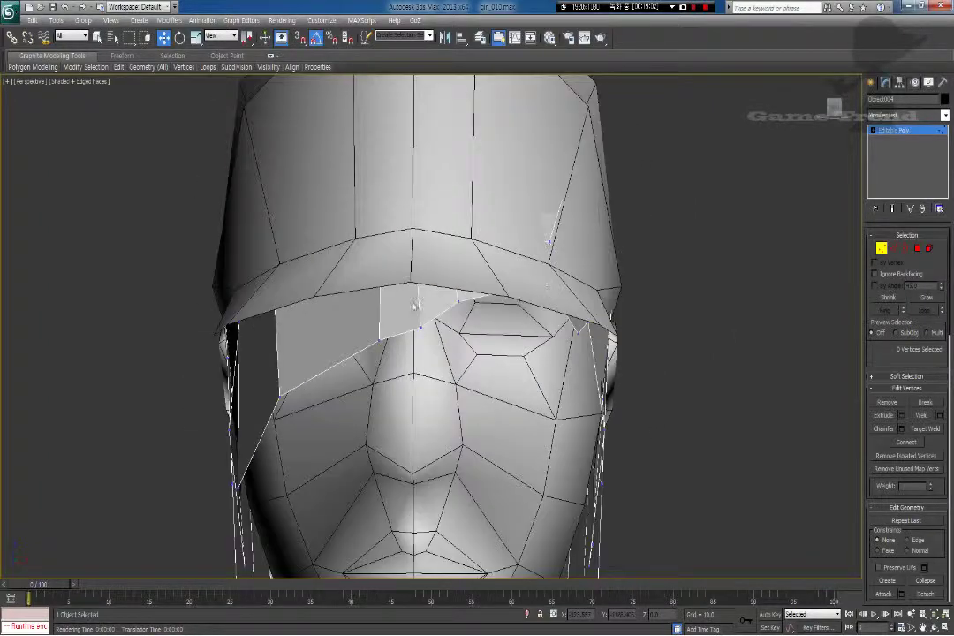
pyautogui.keyDown('alt'); pyautogui.moveTo(413, 305); pyautogui.dragTo(457, 315, button='middle'); pyautogui.keyUp('alt')
pyautogui.click(301, 322)
pyautogui.keyDown('alt'); pyautogui.moveTo(340, 300); pyautogui.dragTo(464, 311, button='middle'); pyautogui.keyUp('alt')
pyautogui.scroll(-4, 332, 337)
pyautogui.scroll(3, 517, 305)
# Step: Select the outer cap object and turn on its see-through display
pyautogui.click(899, 134)
pyautogui.click(441, 212)
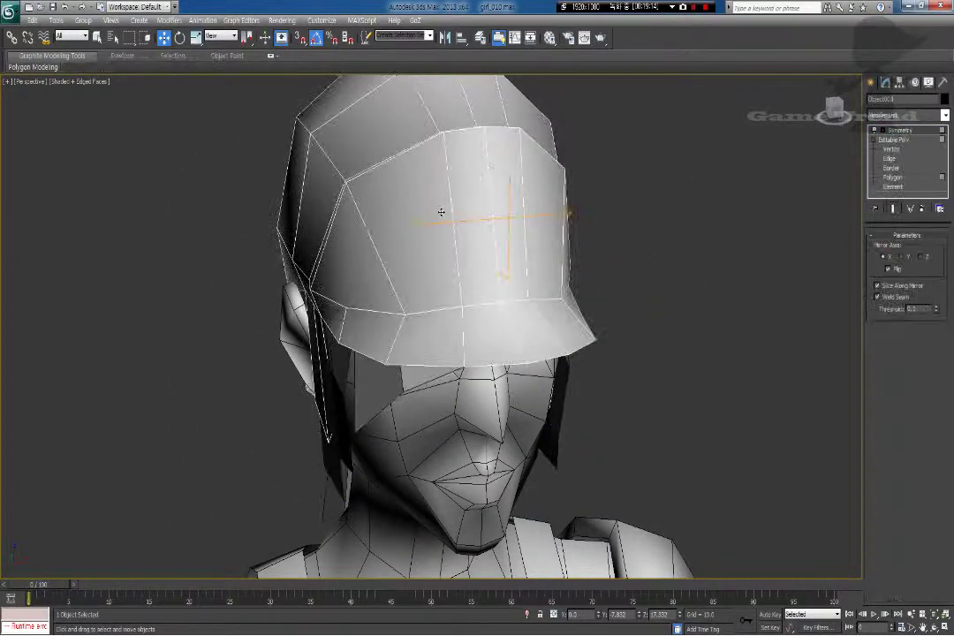
pyautogui.hotkey('alt', 'x')
# Step: Select all polygons of the hair object and assign them to smoothing group 1
pyautogui.moveTo(517, 302)
pyautogui.keyDown('alt'); pyautogui.mouseDown(button='middle')
pyautogui.moveTo(350, 295)
pyautogui.moveTo(519, 294)
pyautogui.mouseUp(button='middle'); pyautogui.keyUp('alt')
pyautogui.scroll(3, 491, 296)
pyautogui.click(616, 346)
pyautogui.keyDown('alt'); pyautogui.moveTo(617, 346); pyautogui.dragTo(453, 300, button='middle'); pyautogui.keyUp('alt')
pyautogui.click(917, 248)
pyautogui.scroll(-4, 482, 316)
pyautogui.moveTo(509, 487); pyautogui.dragTo(169, 147)
pyautogui.keyDown('alt'); pyautogui.moveTo(455, 360); pyautogui.dragTo(593, 405, button='middle'); pyautogui.keyUp('alt')
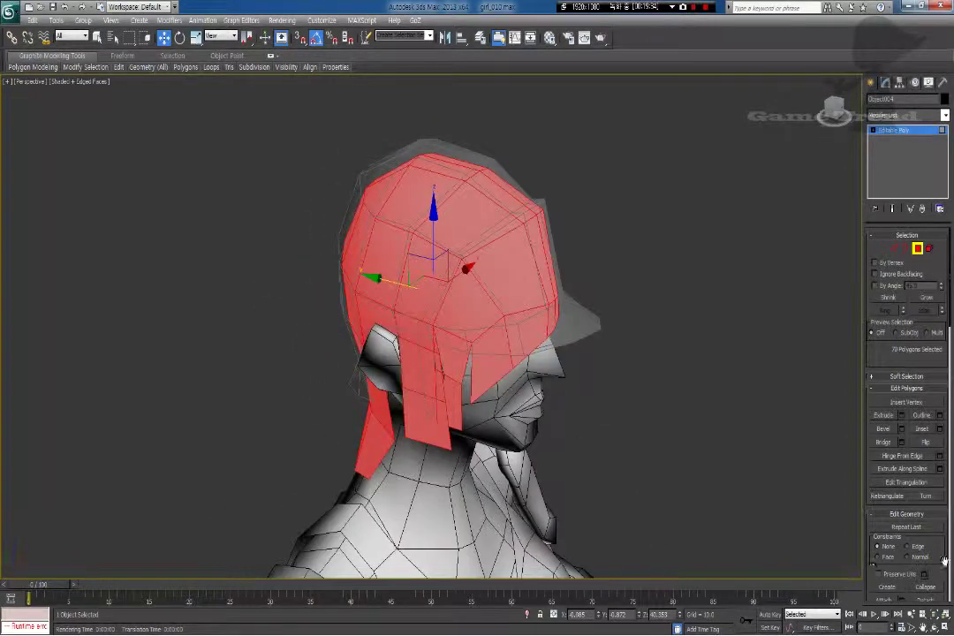
pyautogui.moveTo(944, 561); pyautogui.dragTo(940, 243)
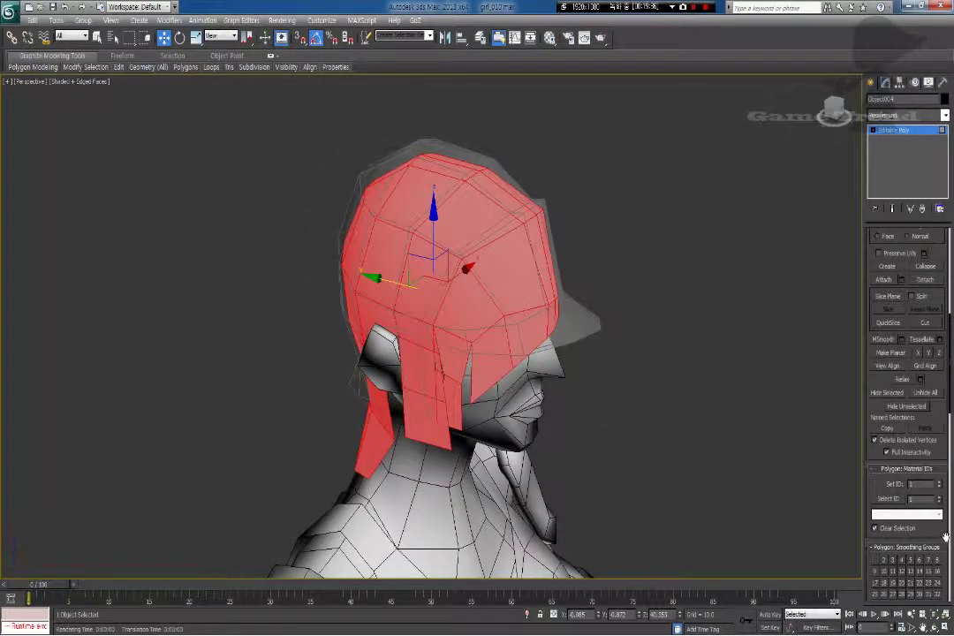
pyautogui.moveTo(945, 537); pyautogui.dragTo(943, 459)
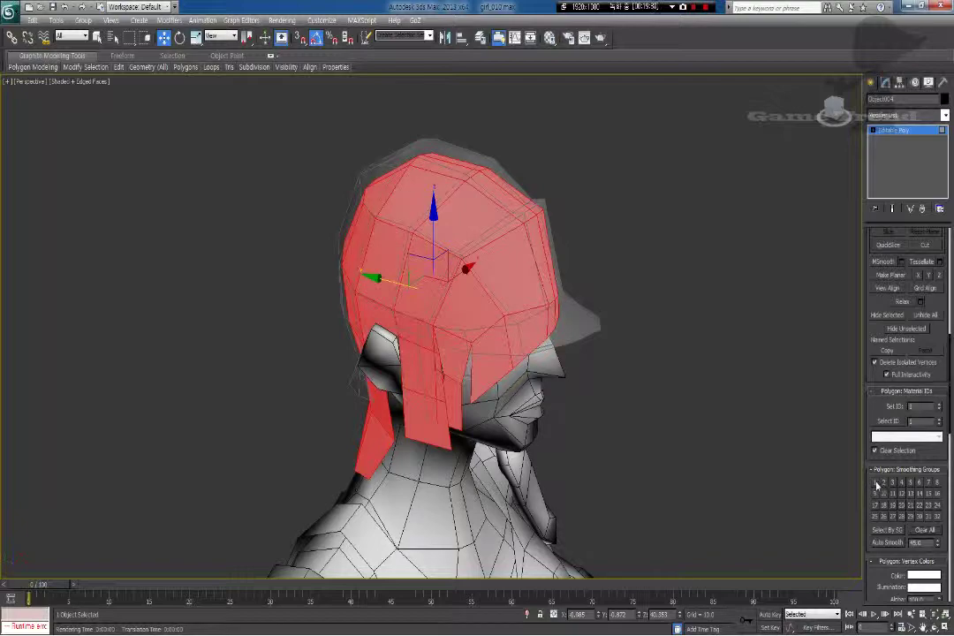
pyautogui.click(564, 415)
# Step: Compare the hair with the cap shown opaque from the front, and switch the cap back to see-through display
pyautogui.keyDown('alt'); pyautogui.moveTo(565, 413); pyautogui.dragTo(346, 264, button='middle'); pyautogui.keyUp('alt')
pyautogui.scroll(3, 415, 270)
pyautogui.moveTo(346, 264); pyautogui.dragTo(451, 329, button='middle')
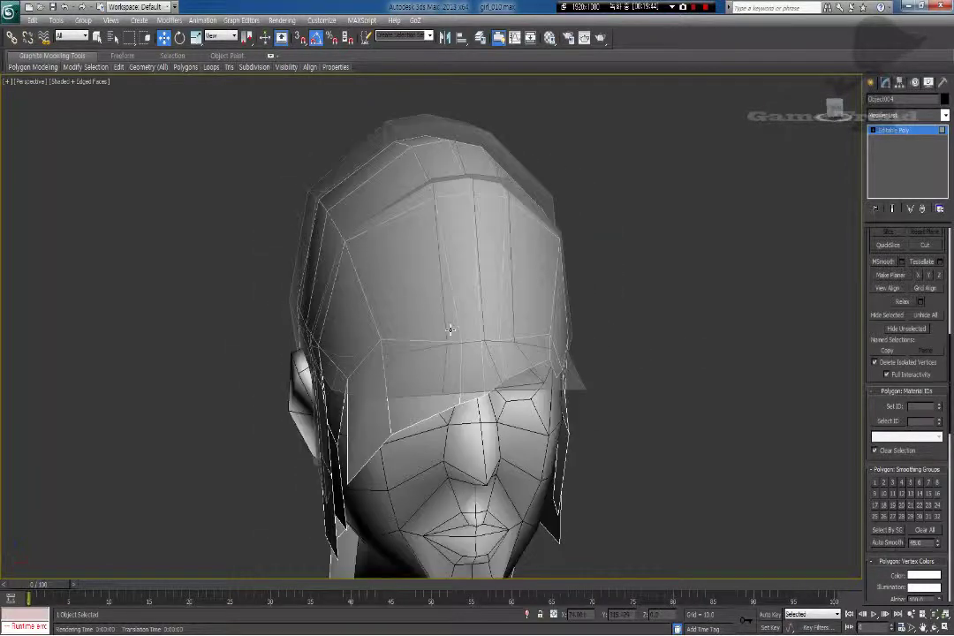
pyautogui.click(909, 135)
pyautogui.click(509, 168)
pyautogui.hotkey('alt', 'x')
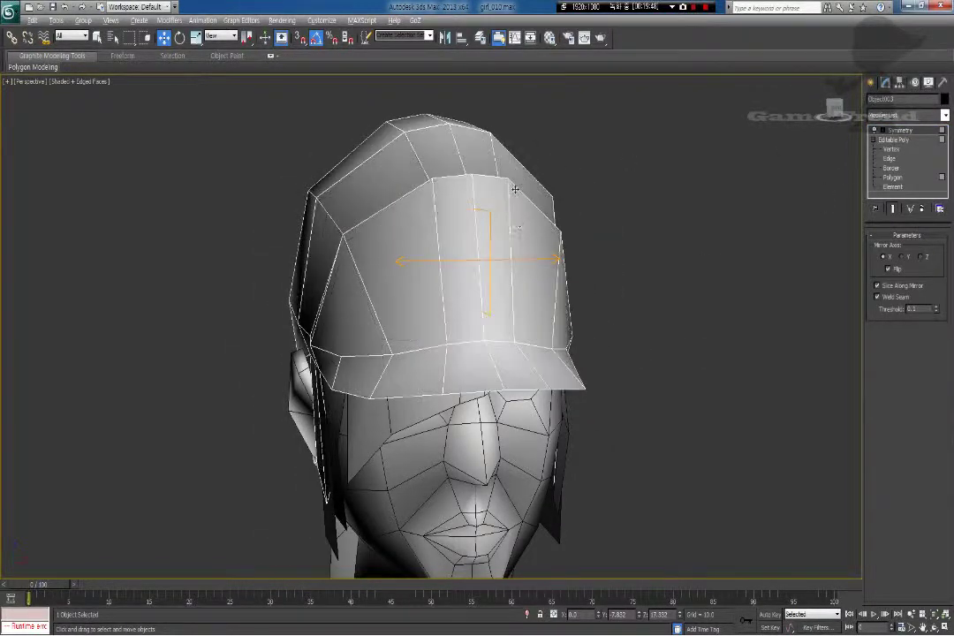
pyautogui.keyDown('alt'); pyautogui.moveTo(468, 274); pyautogui.dragTo(414, 303, button='middle'); pyautogui.keyUp('alt')
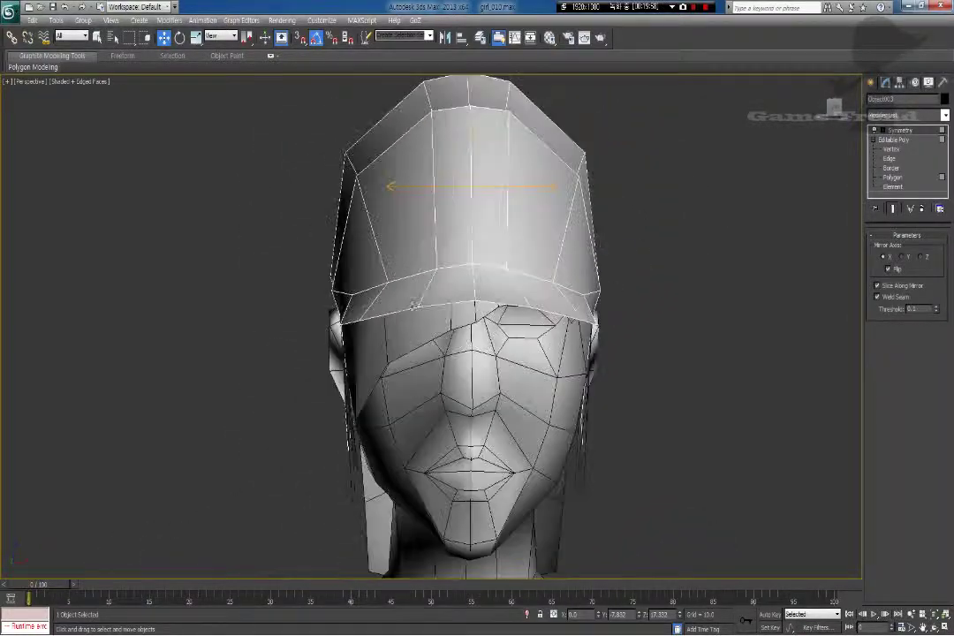
pyautogui.hotkey('alt', 'x')
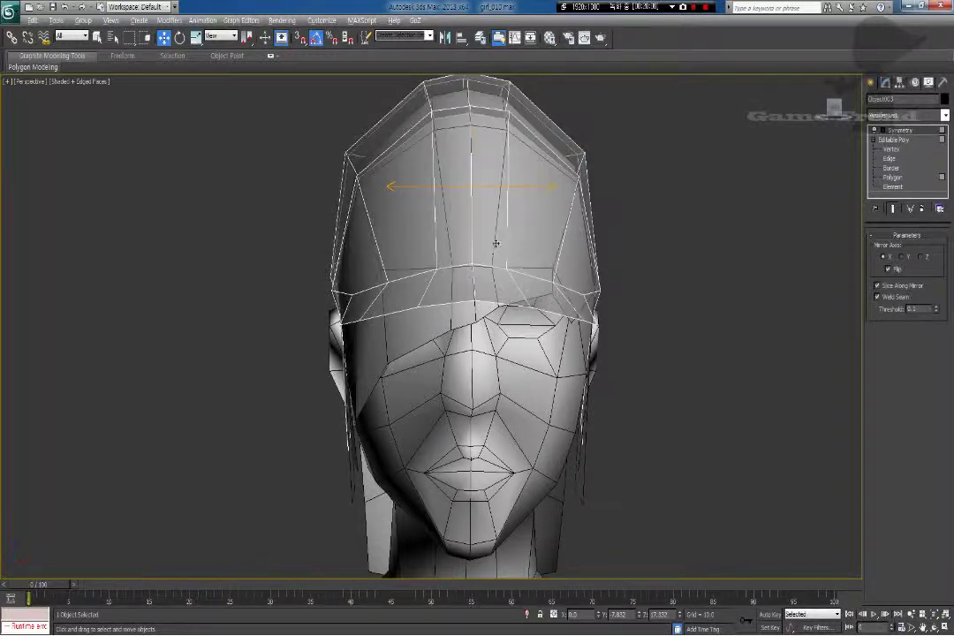
pyautogui.keyDown('alt'); pyautogui.moveTo(496, 242); pyautogui.dragTo(492, 259, button='middle'); pyautogui.keyUp('alt')
# Step: Select the hair object's polygons covering the crown, forehead above the fringe, upper sides and upper back of the head
pyautogui.click(475, 326)
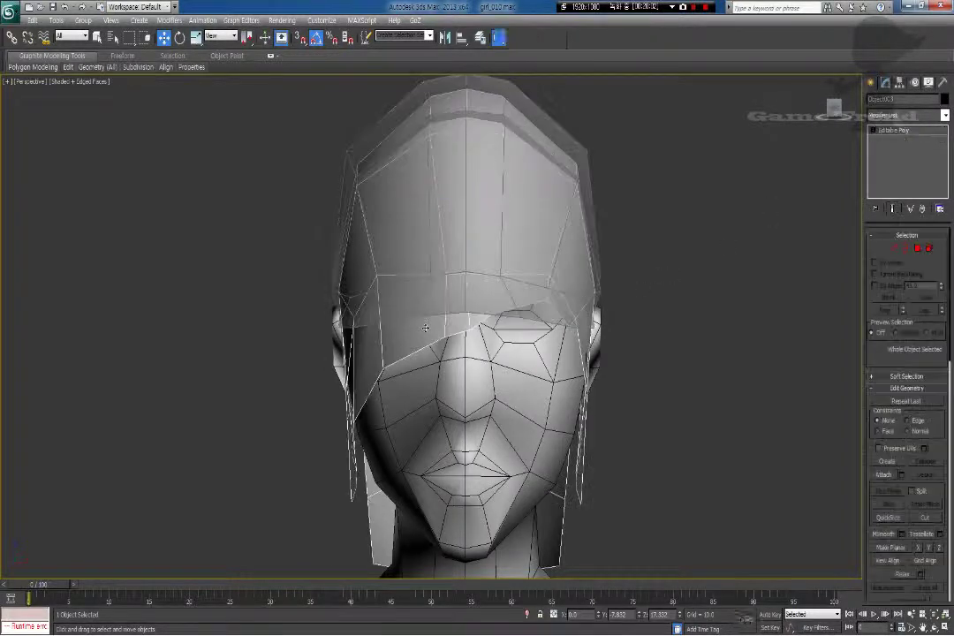
pyautogui.click(920, 251)
pyautogui.moveTo(516, 195); pyautogui.dragTo(516, 236, button='middle')
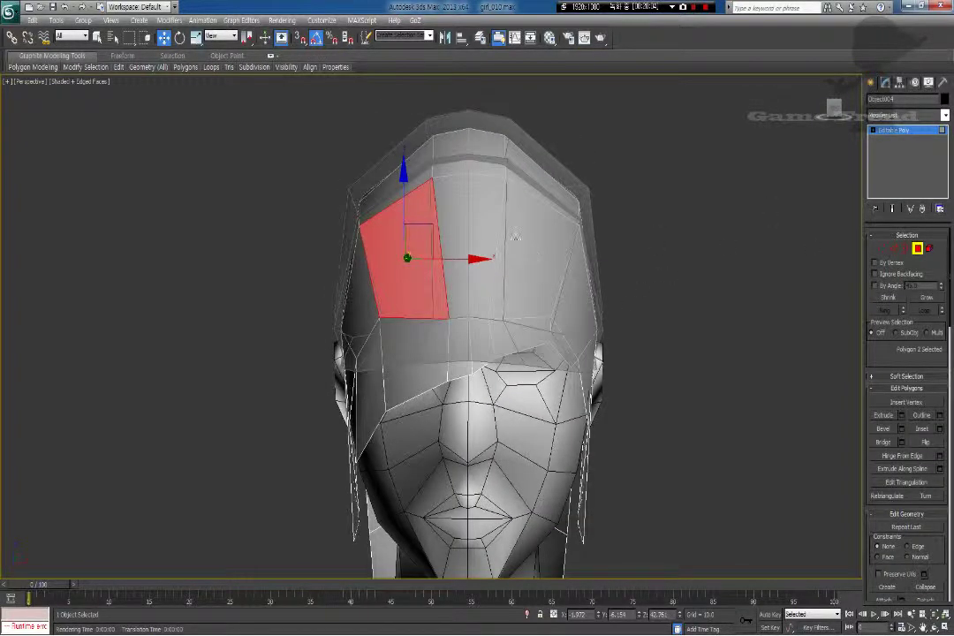
pyautogui.moveTo(680, 259); pyautogui.dragTo(679, 263)
pyautogui.keyDown('alt'); pyautogui.moveTo(667, 305); pyautogui.dragTo(497, 314, button='middle'); pyautogui.keyUp('alt')
pyautogui.keyDown('alt'); pyautogui.moveTo(374, 331); pyautogui.dragTo(423, 335, button='middle'); pyautogui.keyUp('alt')
pyautogui.moveTo(422, 336)
pyautogui.keyDown('alt'); pyautogui.mouseDown(button='middle')
pyautogui.moveTo(459, 311)
pyautogui.moveTo(488, 333)
pyautogui.moveTo(425, 343)
pyautogui.mouseUp(button='middle'); pyautogui.keyUp('alt')
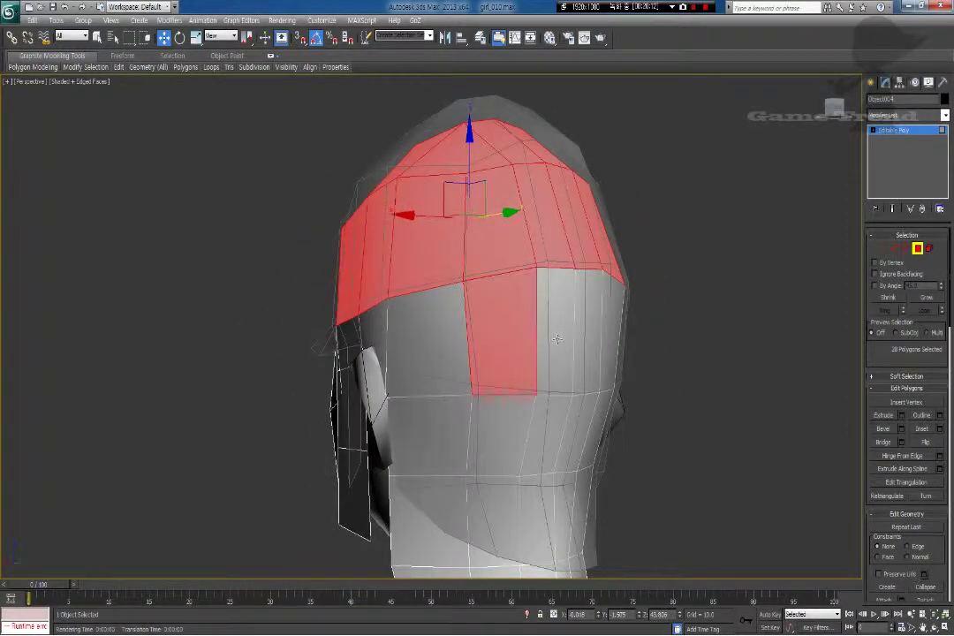
pyautogui.press('q')
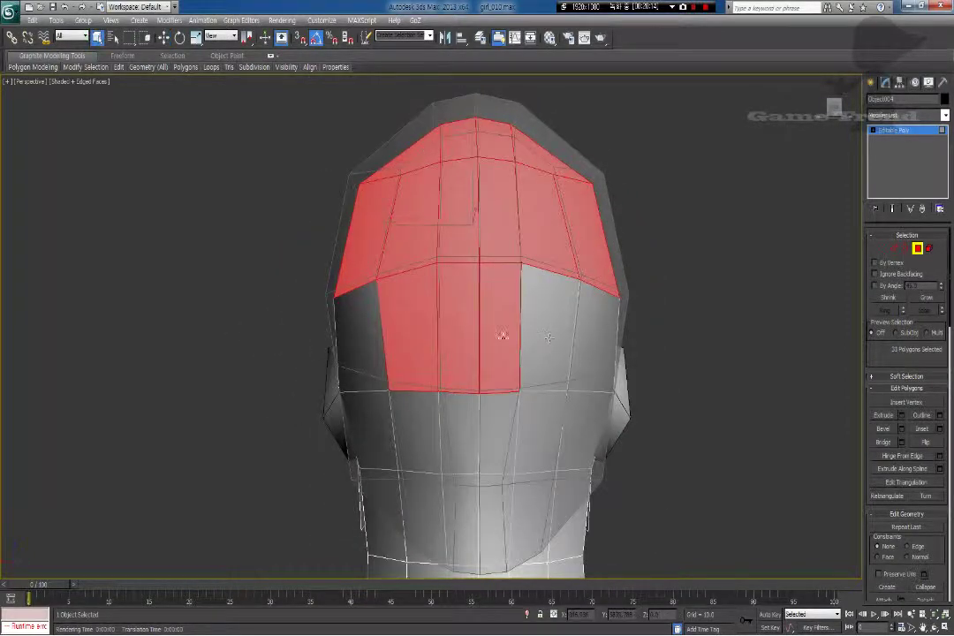
pyautogui.keyDown('alt'); pyautogui.moveTo(538, 350); pyautogui.dragTo(354, 345, button='middle'); pyautogui.keyUp('alt')
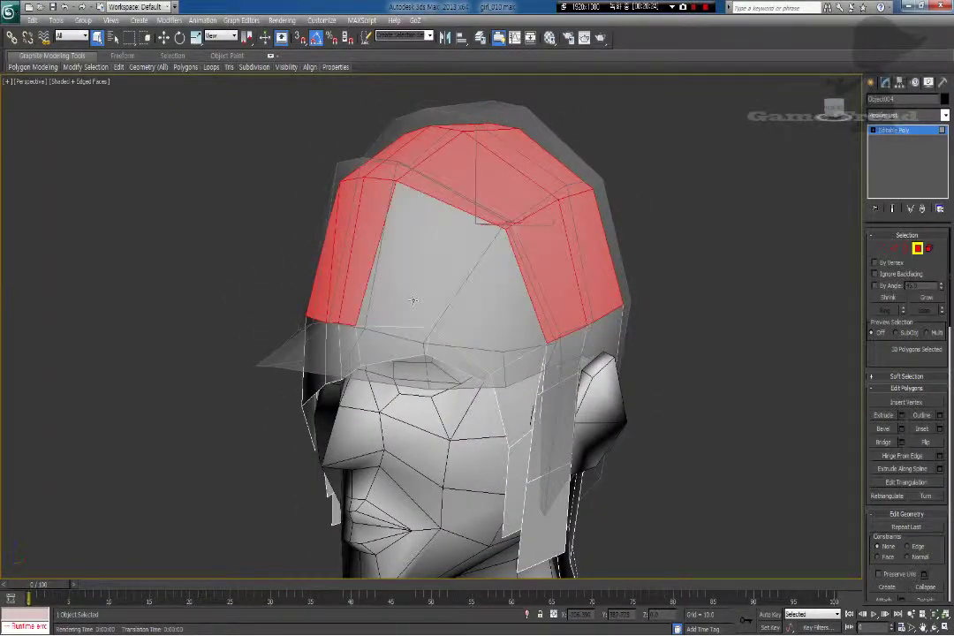
pyautogui.keyDown('alt'); pyautogui.moveTo(357, 295); pyautogui.dragTo(424, 312, button='middle'); pyautogui.keyUp('alt')
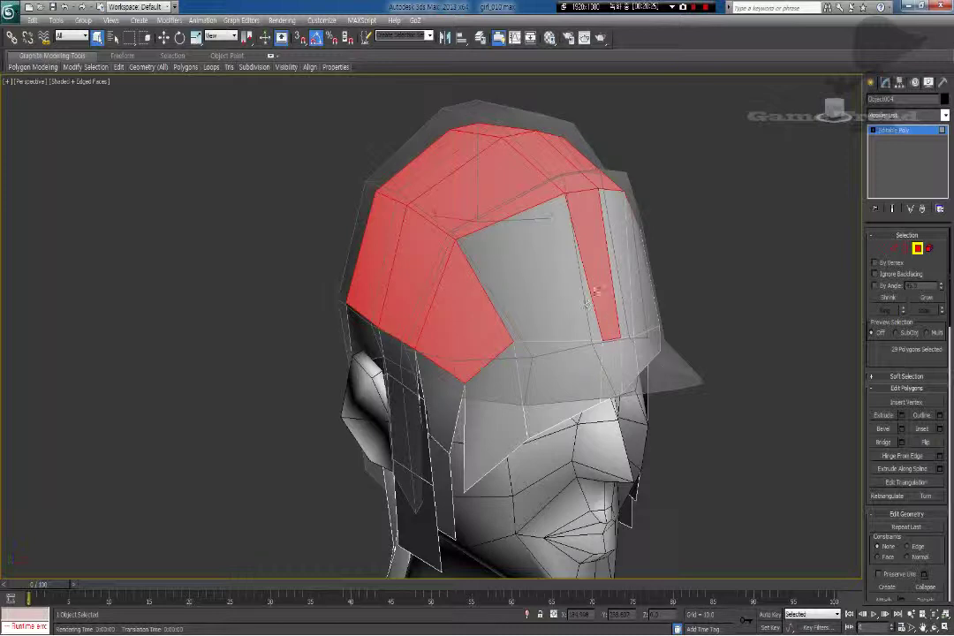
pyautogui.moveTo(485, 348)
pyautogui.keyDown('alt'); pyautogui.mouseDown(button='middle')
pyautogui.moveTo(530, 391)
pyautogui.moveTo(470, 345)
pyautogui.mouseUp(button='middle'); pyautogui.keyUp('alt')
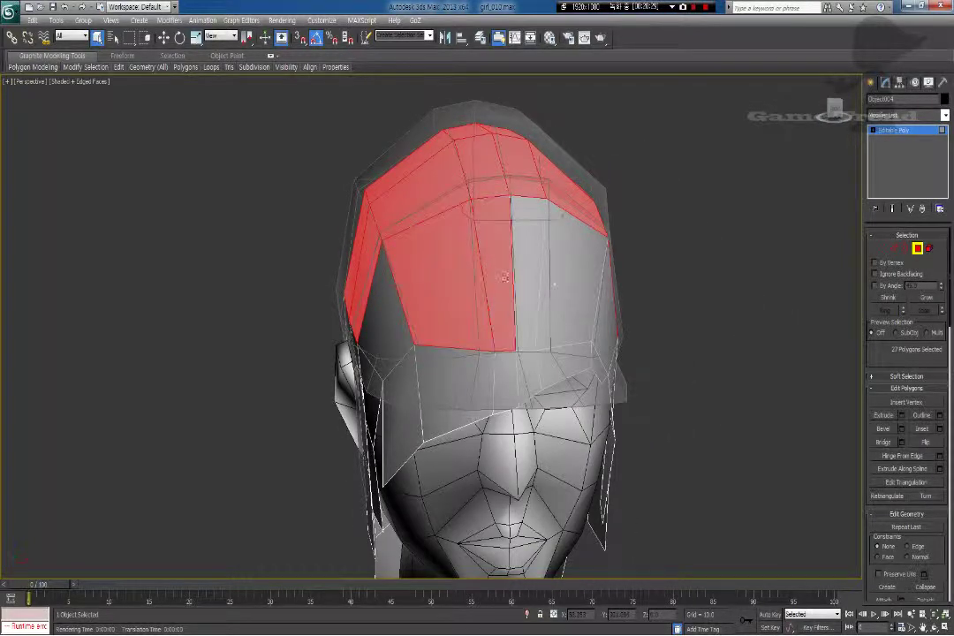
pyautogui.keyDown('alt'); pyautogui.moveTo(531, 316); pyautogui.dragTo(384, 303, button='middle'); pyautogui.keyUp('alt')
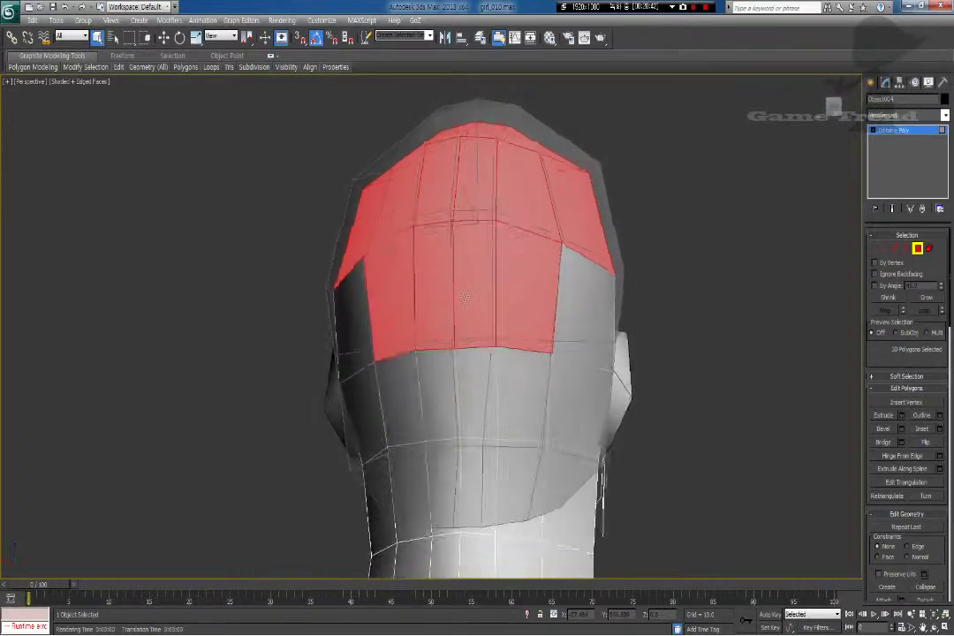
pyautogui.keyDown('alt'); pyautogui.moveTo(500, 302); pyautogui.dragTo(403, 303, button='middle'); pyautogui.keyUp('alt')
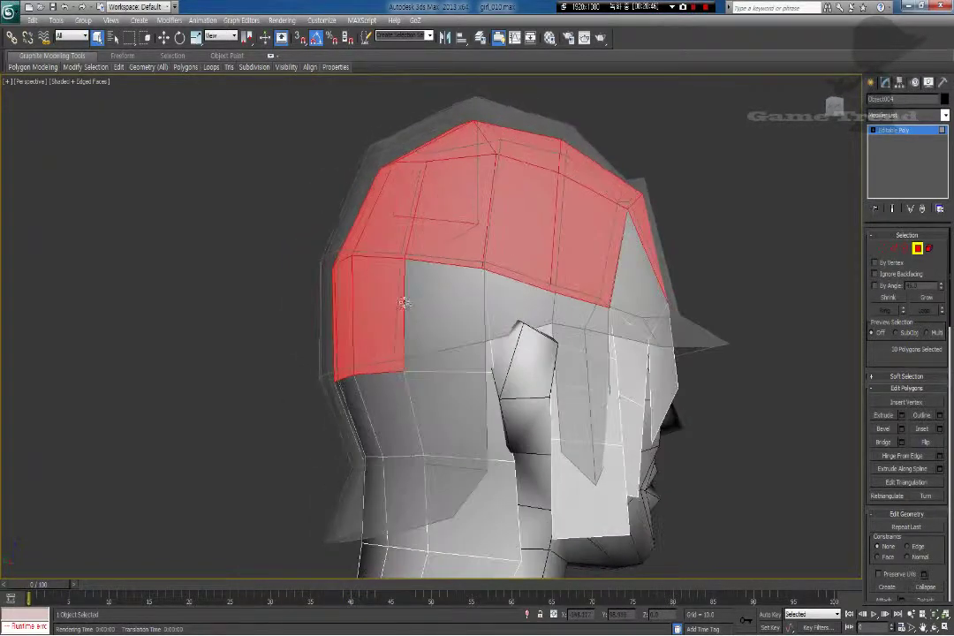
# Step: Add the lower back-of-head polygons to the selection and delete all selected hair polygons hidden beneath the cap
pyautogui.scroll(5, 505, 325)
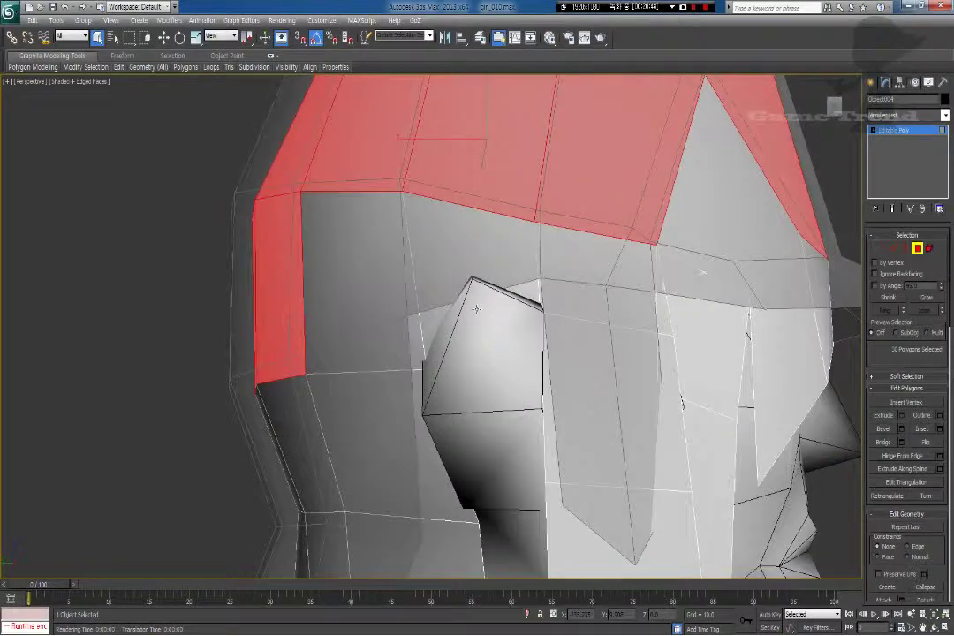
pyautogui.keyDown('alt'); pyautogui.moveTo(438, 316); pyautogui.dragTo(412, 339, button='middle'); pyautogui.keyUp('alt')
pyautogui.scroll(-6, 512, 395)
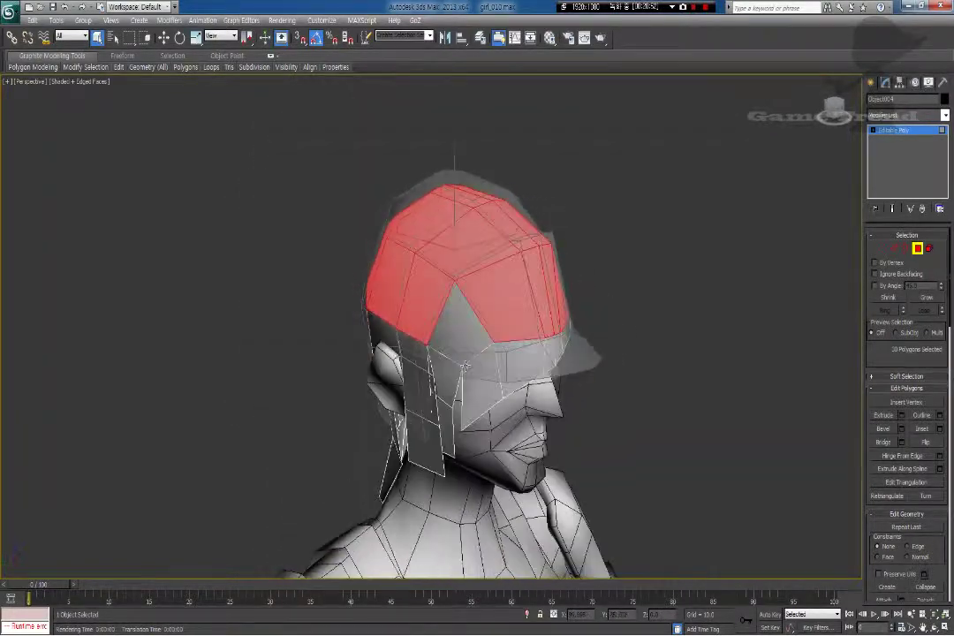
pyautogui.keyDown('alt'); pyautogui.moveTo(465, 365); pyautogui.dragTo(469, 341, button='middle'); pyautogui.keyUp('alt')
pyautogui.keyDown('alt'); pyautogui.moveTo(533, 359); pyautogui.dragTo(603, 355, button='middle'); pyautogui.keyUp('alt')
pyautogui.scroll(3, 460, 393)
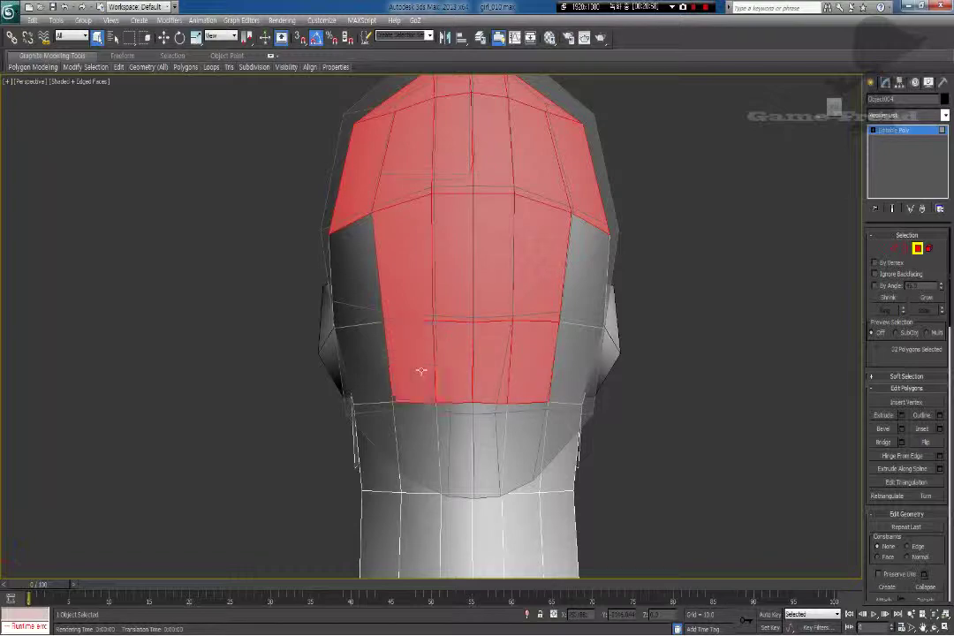
pyautogui.keyDown('alt'); pyautogui.moveTo(477, 380); pyautogui.dragTo(436, 395, button='middle'); pyautogui.keyUp('alt')
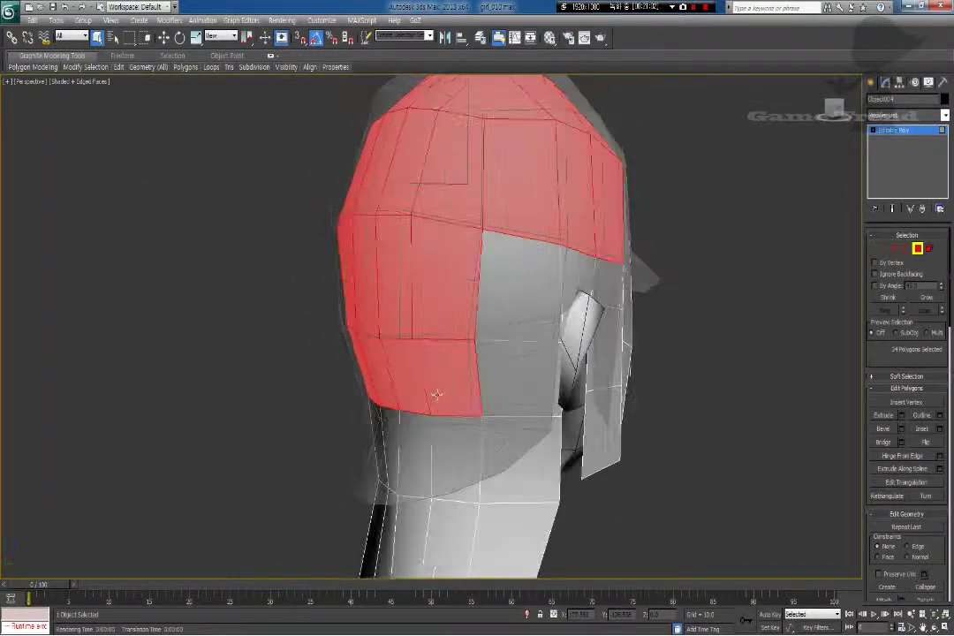
pyautogui.press('Delete')
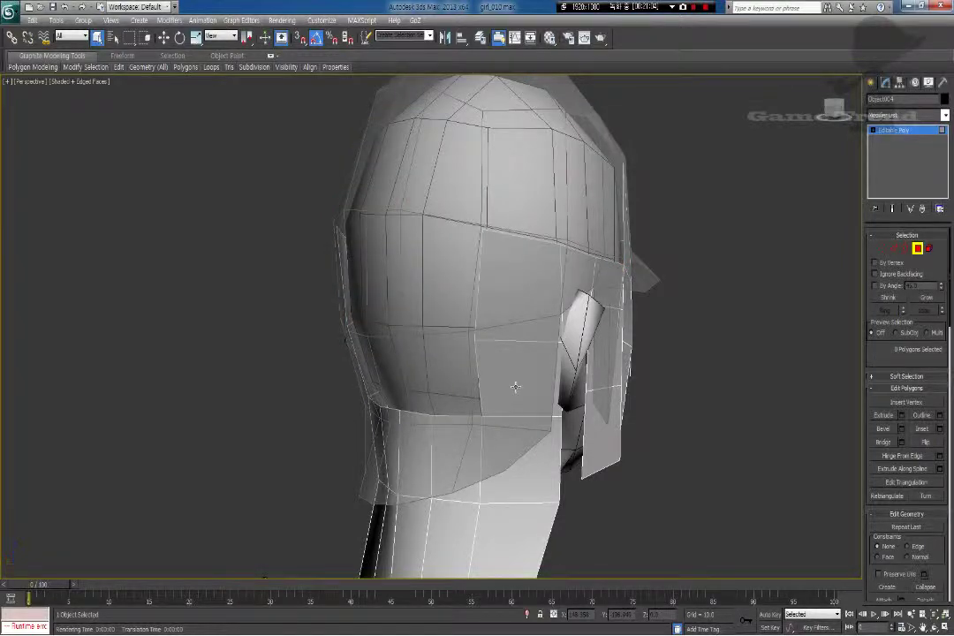
# Step: Leave polygon editing on the hair, then select the outer cap object and hide it
pyautogui.keyDown('alt'); pyautogui.moveTo(515, 387); pyautogui.dragTo(459, 392, button='middle'); pyautogui.keyUp('alt')
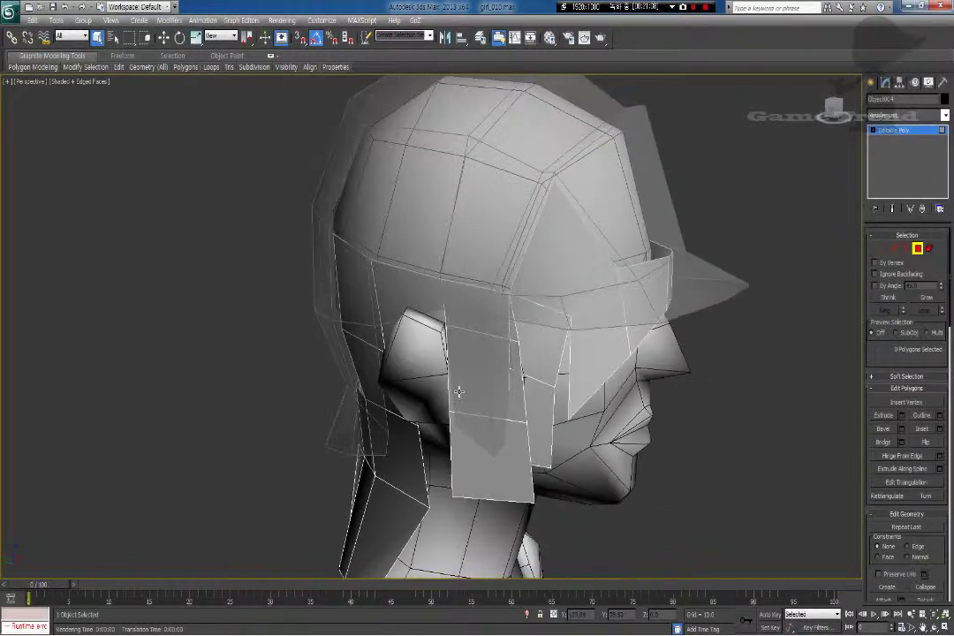
pyautogui.click(919, 135)
pyautogui.click(521, 185)
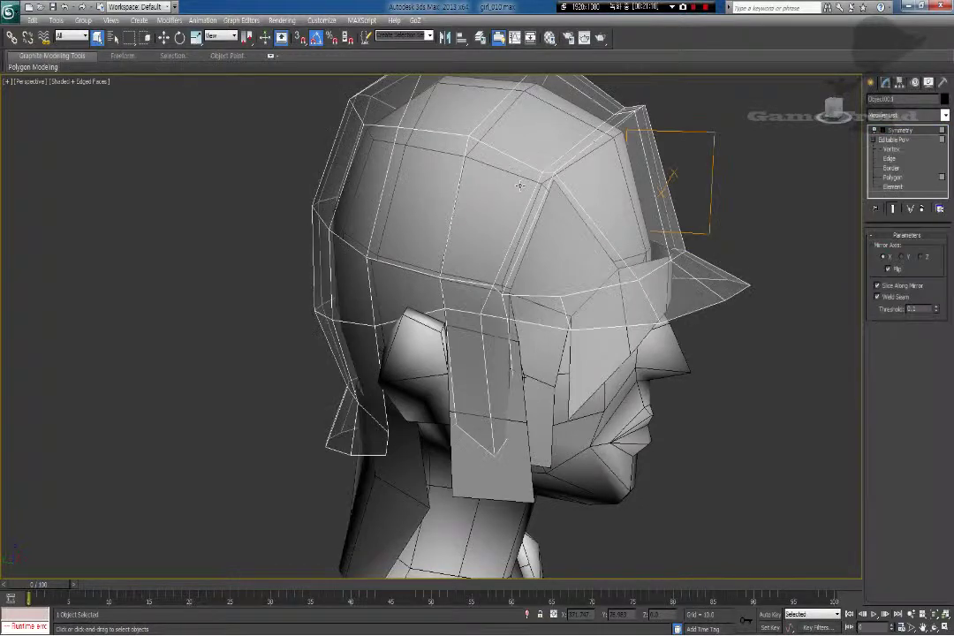
pyautogui.rightClick(519, 186)
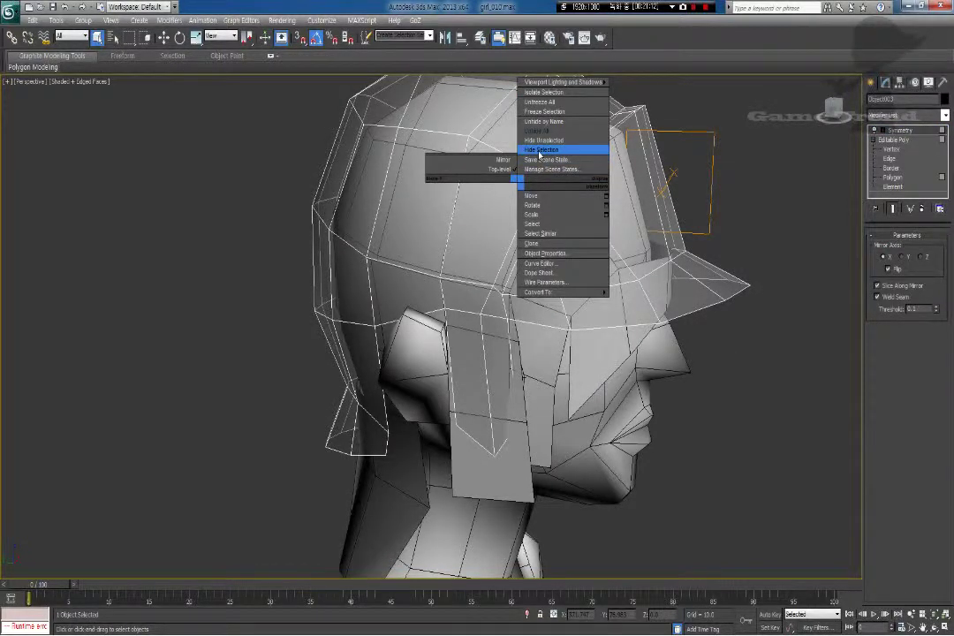
pyautogui.click(538, 151)
# Step: In Front view, raise the hair fringe's outer lower vertex beside the uncovered eye to the height of the adjoining side-hair vertex
pyautogui.keyDown('alt'); pyautogui.moveTo(446, 292); pyautogui.dragTo(448, 347, button='middle'); pyautogui.keyUp('alt')
pyautogui.scroll(3, 347, 345)
pyautogui.click(651, 278)
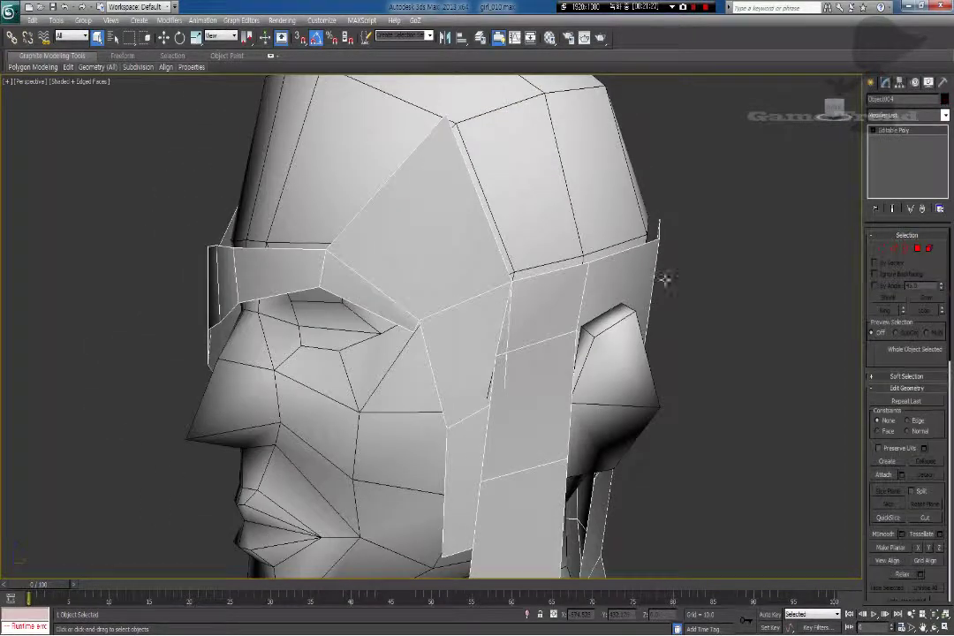
pyautogui.click(879, 251)
pyautogui.keyDown('alt'); pyautogui.moveTo(455, 285); pyautogui.dragTo(497, 287, button='middle'); pyautogui.keyUp('alt')
pyautogui.press('f')
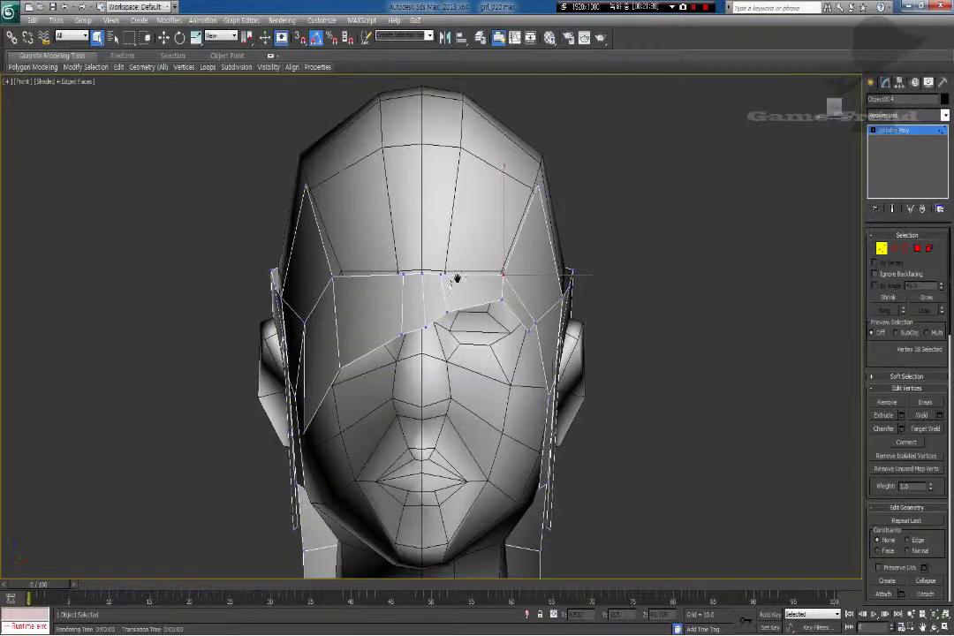
pyautogui.scroll(5, 454, 283)
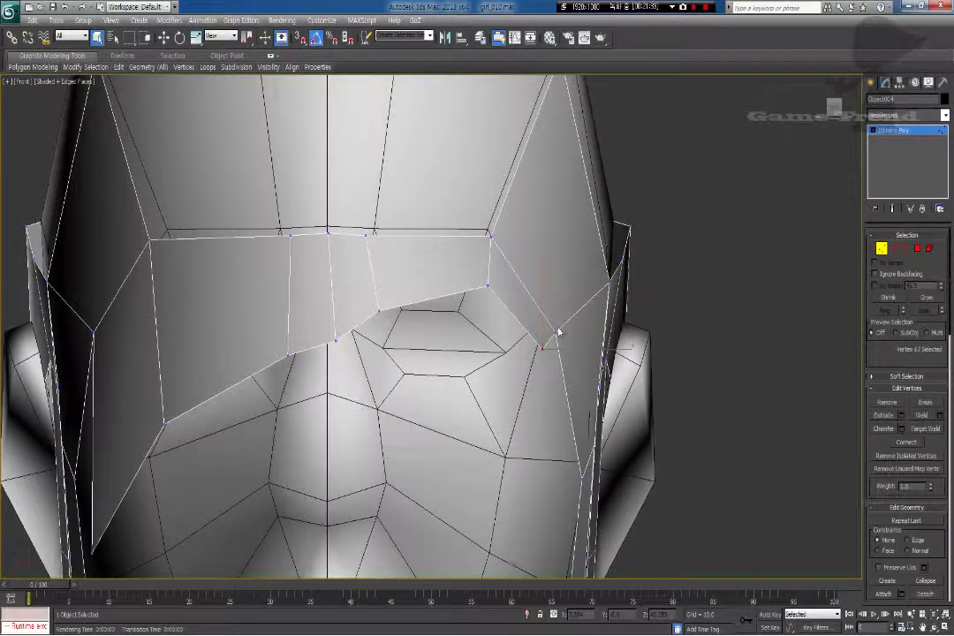
pyautogui.press('w')
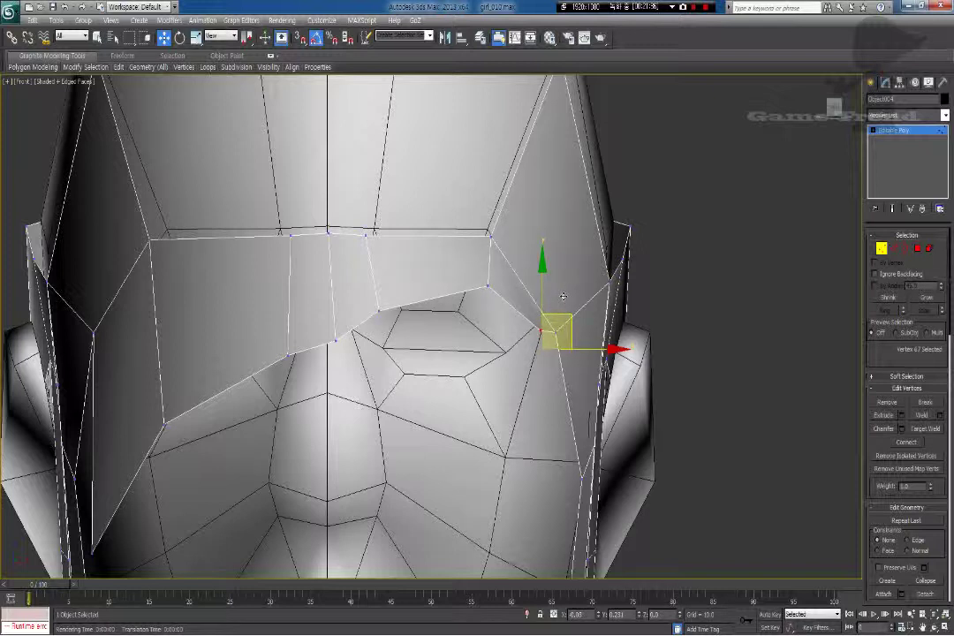
pyautogui.moveTo(563, 296); pyautogui.dragTo(563, 297)
# Step: Align the fringe's lower middle vertex with the face's centre line and adjust the two neighbouring upper-edge vertices to follow the head edges
pyautogui.click(332, 339)
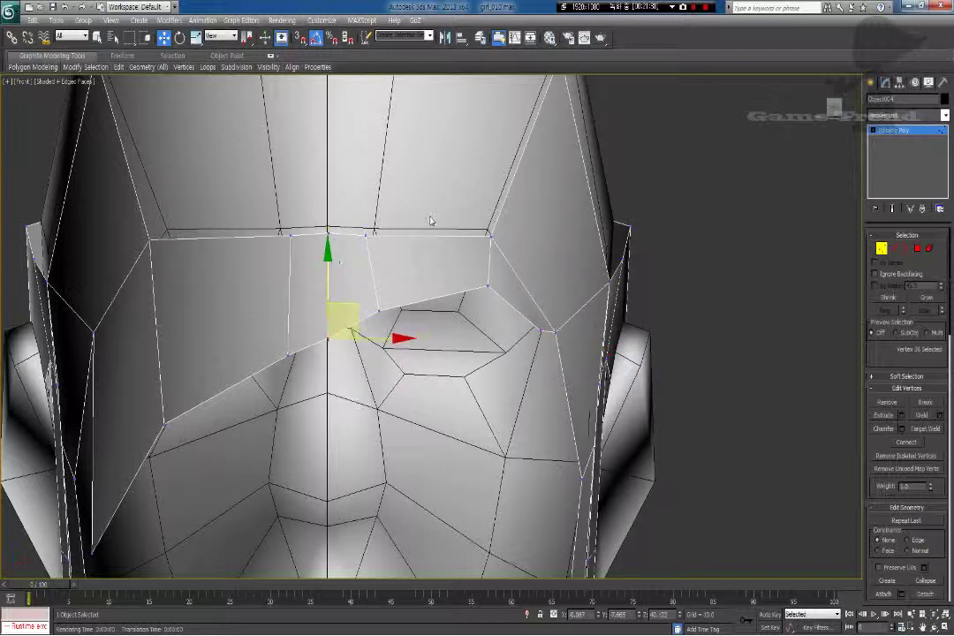
pyautogui.click(371, 233)
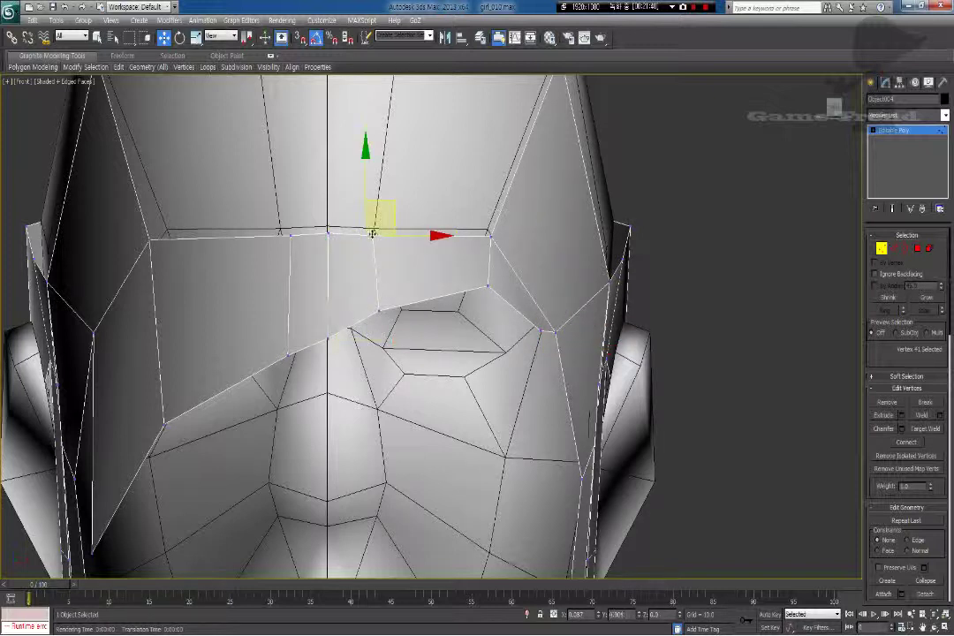
pyautogui.moveTo(372, 234); pyautogui.dragTo(374, 234)
pyautogui.click(328, 235)
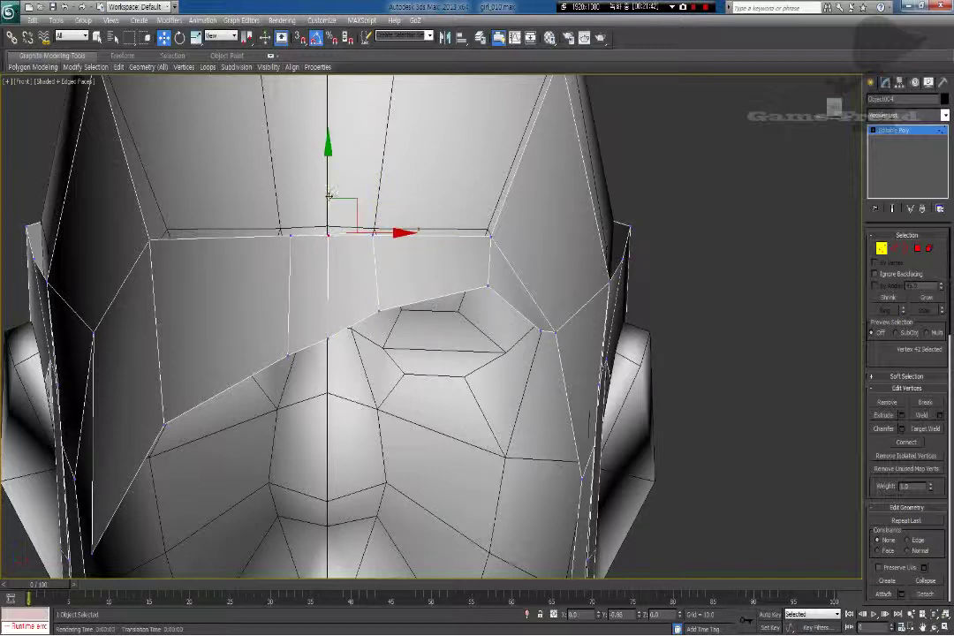
pyautogui.click(341, 270)
# Step: Move the fringe's outer lower vertex sideways and slightly down, close to the side-hair vertex
pyautogui.moveTo(341, 270); pyautogui.dragTo(442, 244, button='middle')
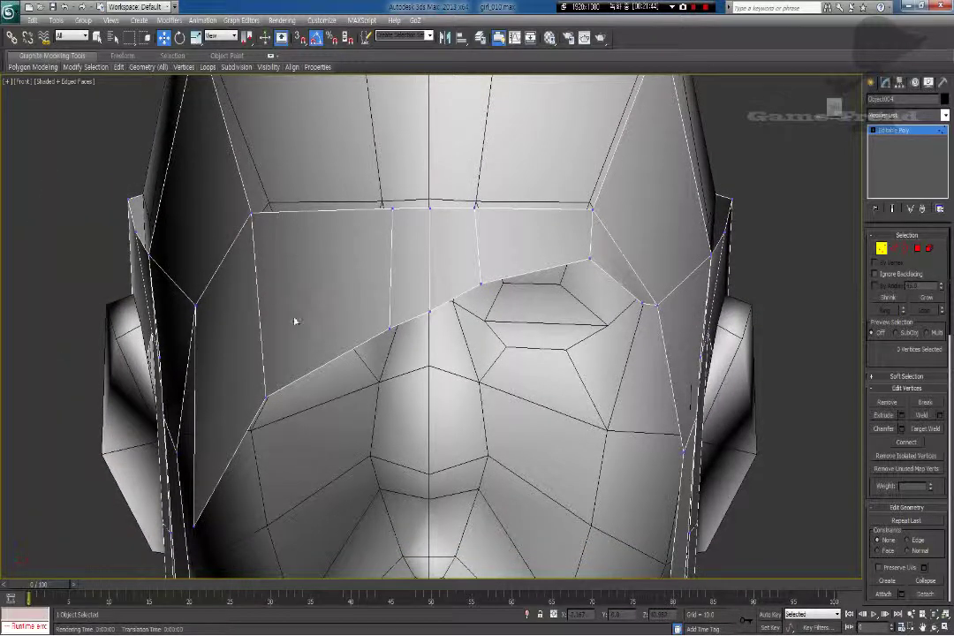
pyautogui.moveTo(634, 316); pyautogui.dragTo(542, 309, button='middle')
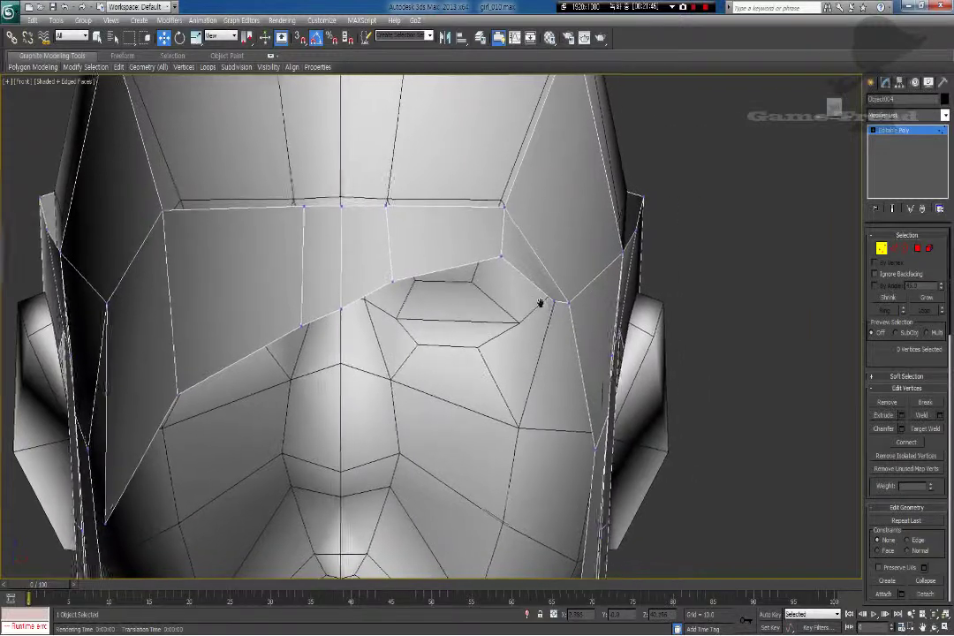
pyautogui.click(557, 307)
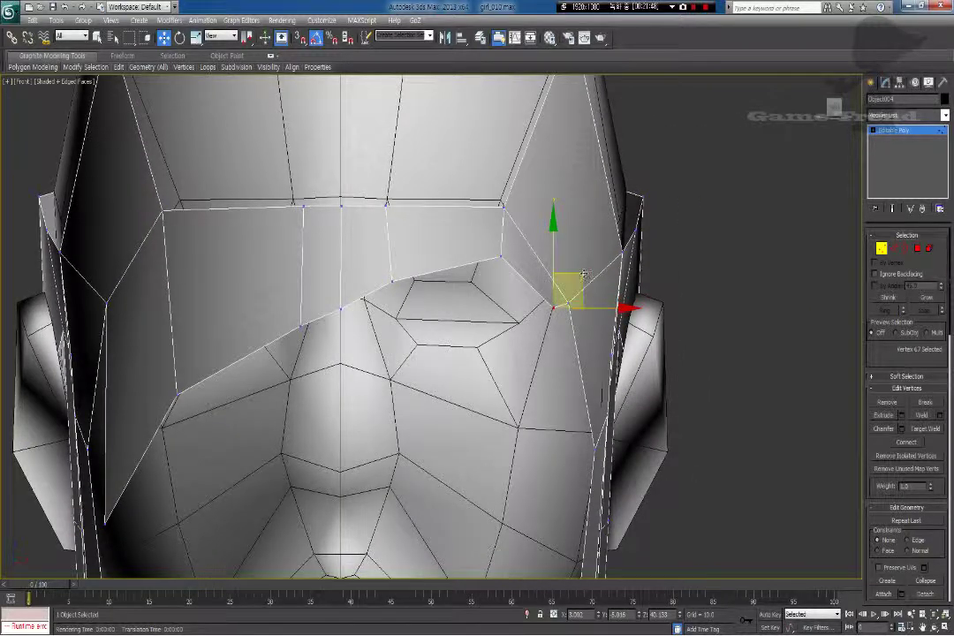
pyautogui.click(590, 368)
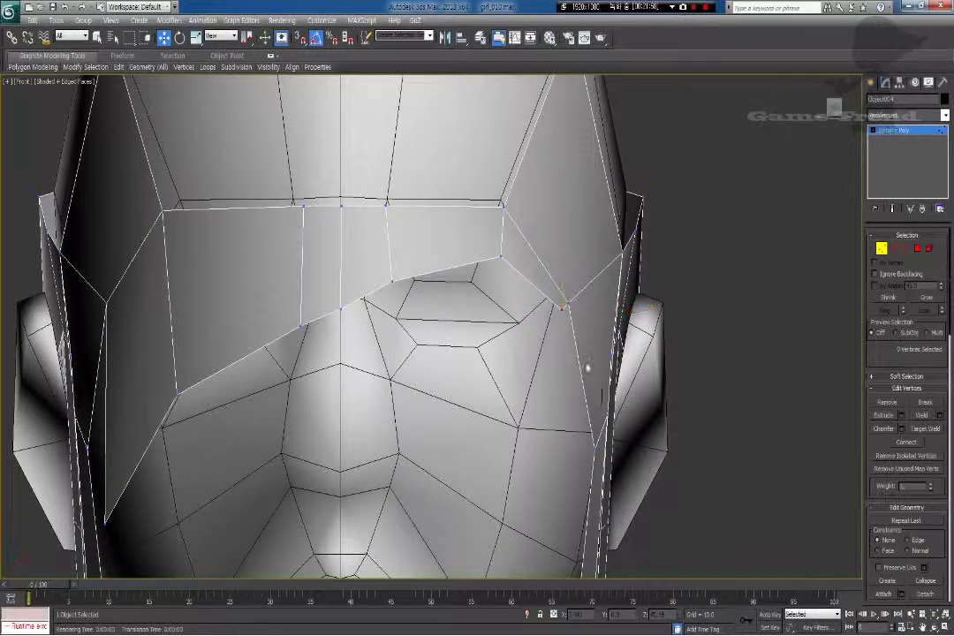
# Step: Select the four open lower edges of the hair at the nape and extrude them downward twice over the neck
pyautogui.moveTo(558, 362); pyautogui.dragTo(470, 328, button='middle')
pyautogui.scroll(-2, 513, 315)
pyautogui.press('p')
pyautogui.scroll(-5, 541, 345)
pyautogui.keyDown('alt'); pyautogui.moveTo(540, 344); pyautogui.dragTo(446, 309, button='middle'); pyautogui.keyUp('alt')
pyautogui.click(898, 250)
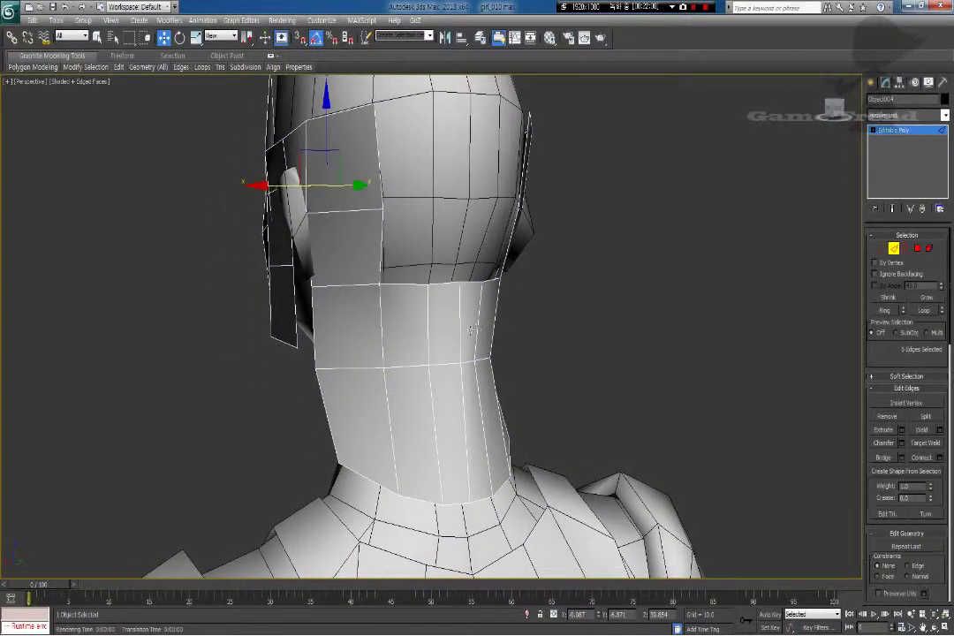
pyautogui.click(395, 291)
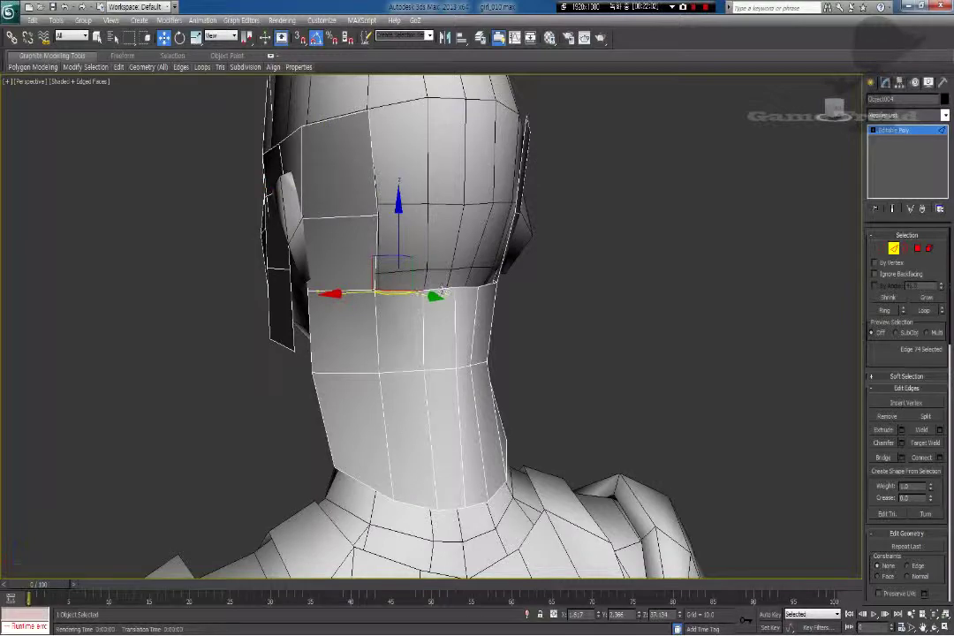
pyautogui.keyDown('ctrl'); pyautogui.click(444, 291); pyautogui.keyUp('ctrl')
pyautogui.keyDown('ctrl'); pyautogui.click(473, 288); pyautogui.keyUp('ctrl')
pyautogui.keyDown('ctrl'); pyautogui.click(490, 286); pyautogui.keyUp('ctrl')
pyautogui.keyDown('alt'); pyautogui.moveTo(490, 286); pyautogui.dragTo(506, 313, button='middle'); pyautogui.keyUp('alt')
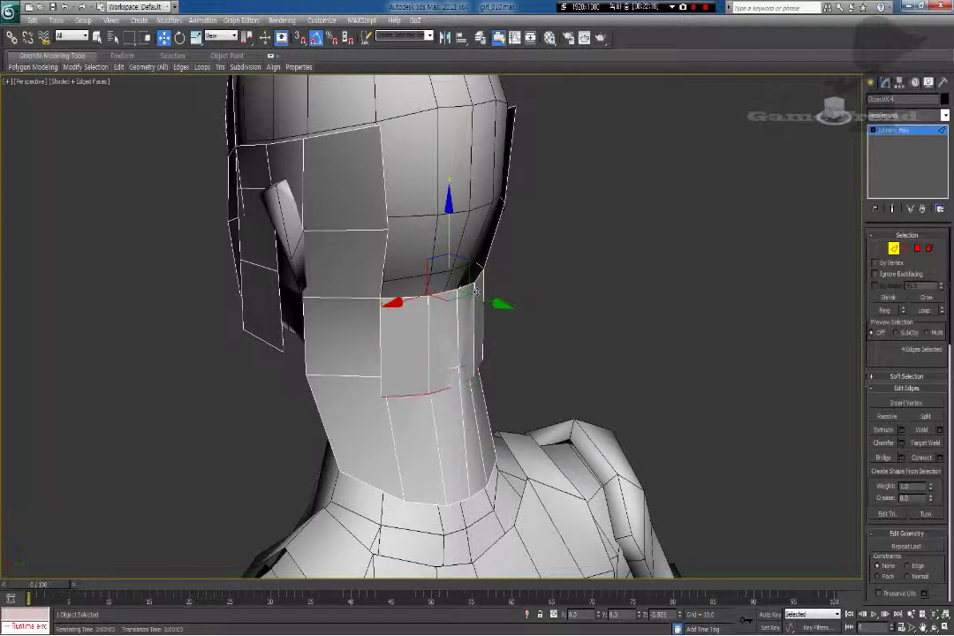
pyautogui.keyDown('shift'); pyautogui.moveTo(476, 292); pyautogui.dragTo(452, 333); pyautogui.keyUp('shift')
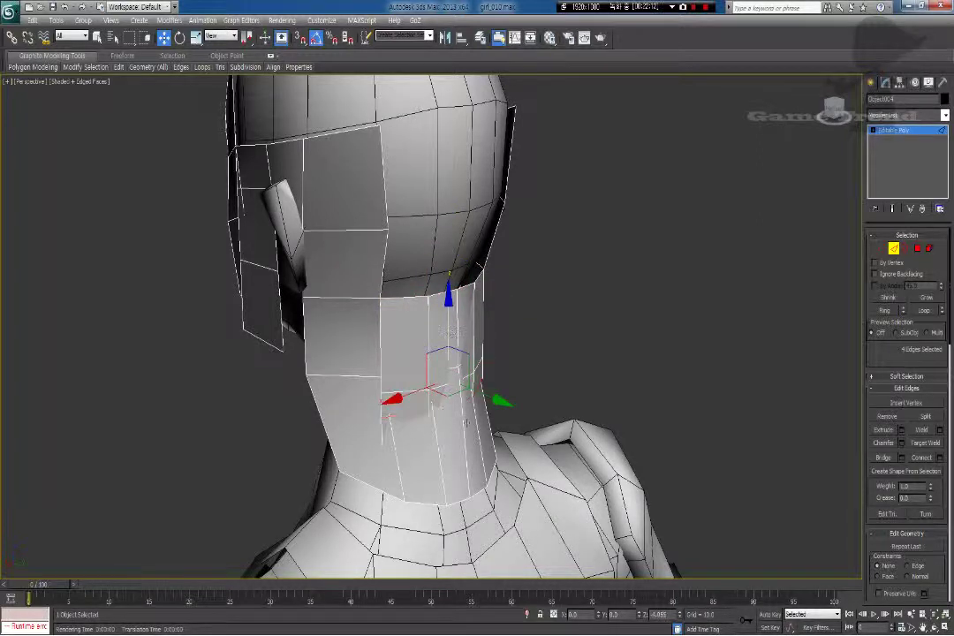
pyautogui.keyDown('shift'); pyautogui.moveTo(469, 460); pyautogui.dragTo(477, 477); pyautogui.keyUp('shift')
# Step: Pull the extruded bottom hair edges back behind the neck, then adjust them up and closer to the collar in Left view
pyautogui.moveTo(451, 492); pyautogui.dragTo(407, 306, button='middle')
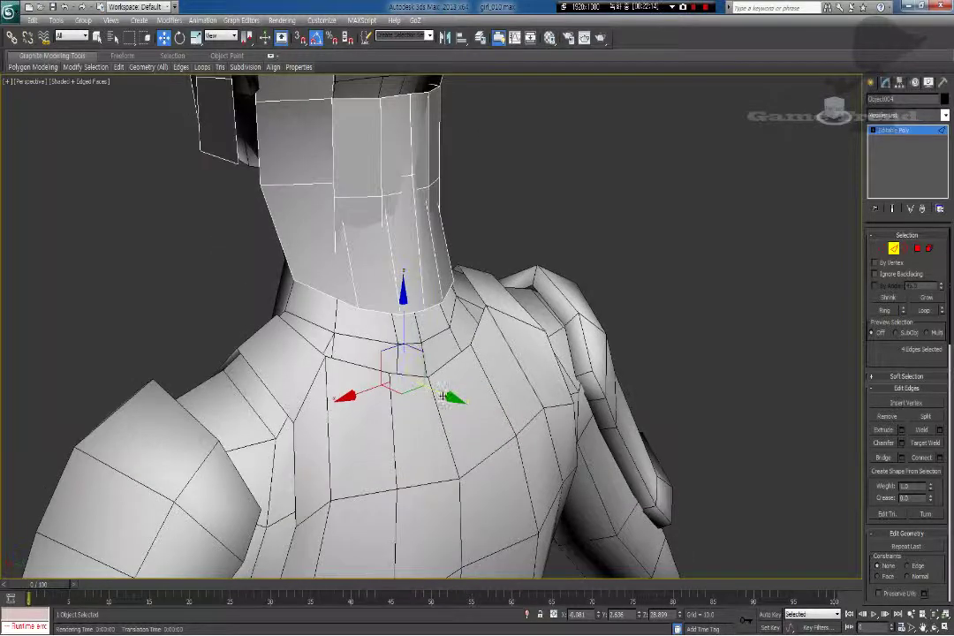
pyautogui.moveTo(449, 395); pyautogui.dragTo(500, 409)
pyautogui.keyDown('alt'); pyautogui.moveTo(500, 409); pyautogui.dragTo(431, 164, button='middle'); pyautogui.keyUp('alt')
pyautogui.press('l')
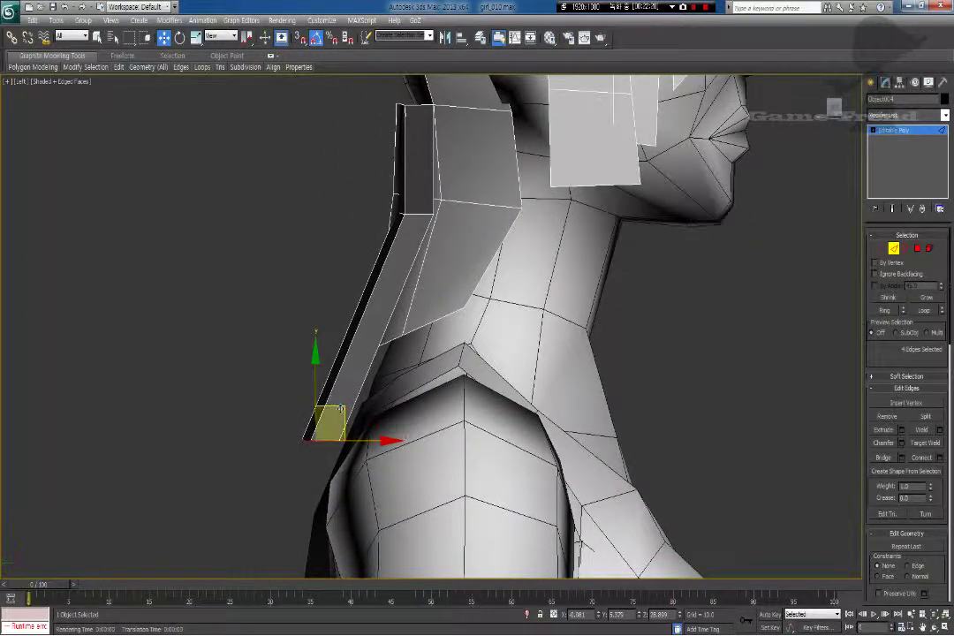
pyautogui.moveTo(340, 408); pyautogui.dragTo(382, 341)
pyautogui.moveTo(396, 257); pyautogui.dragTo(373, 290, button='middle')
pyautogui.scroll(2, 394, 288)
pyautogui.scroll(-2, 373, 284)
pyautogui.press('p')
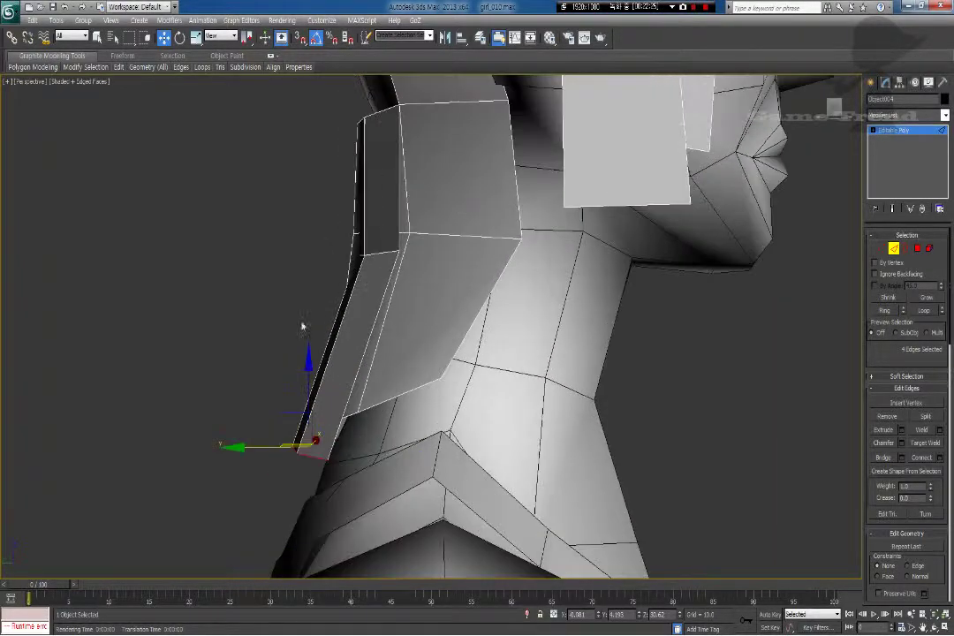
# Step: Select the four-edge horizontal loop across the middle of the nape hair and move it slightly back and up
pyautogui.keyDown('alt'); pyautogui.moveTo(303, 326); pyautogui.dragTo(416, 386, button='middle'); pyautogui.keyUp('alt')
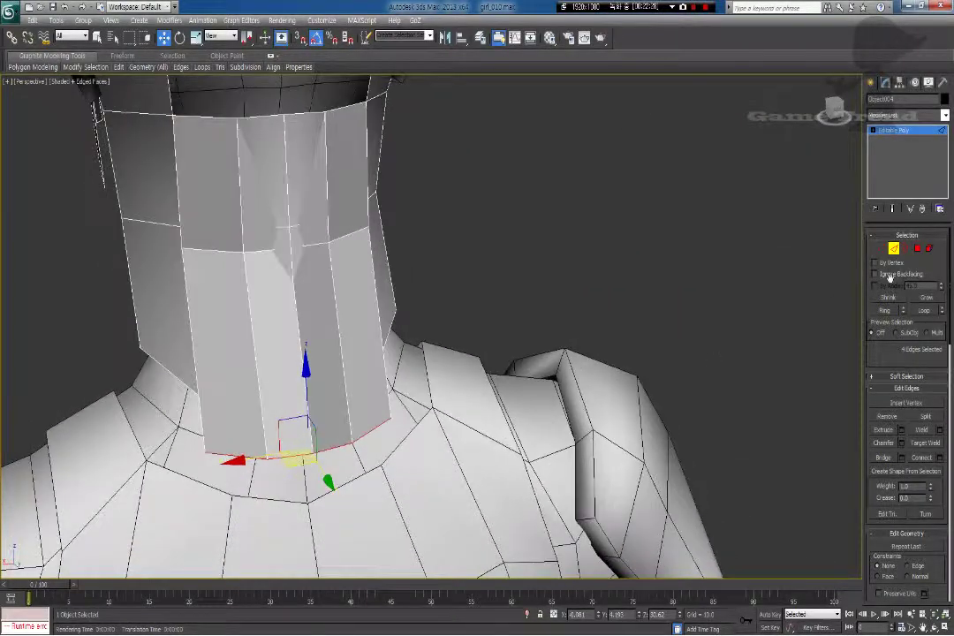
pyautogui.click(321, 246)
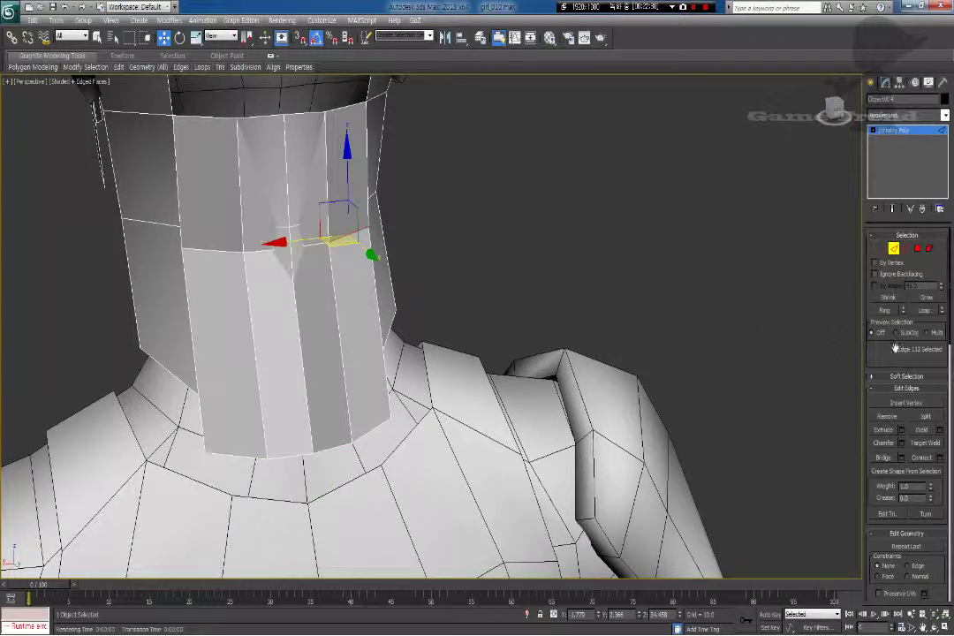
pyautogui.click(926, 314)
pyautogui.keyDown('alt'); pyautogui.moveTo(390, 311); pyautogui.dragTo(470, 323, button='middle'); pyautogui.keyUp('alt')
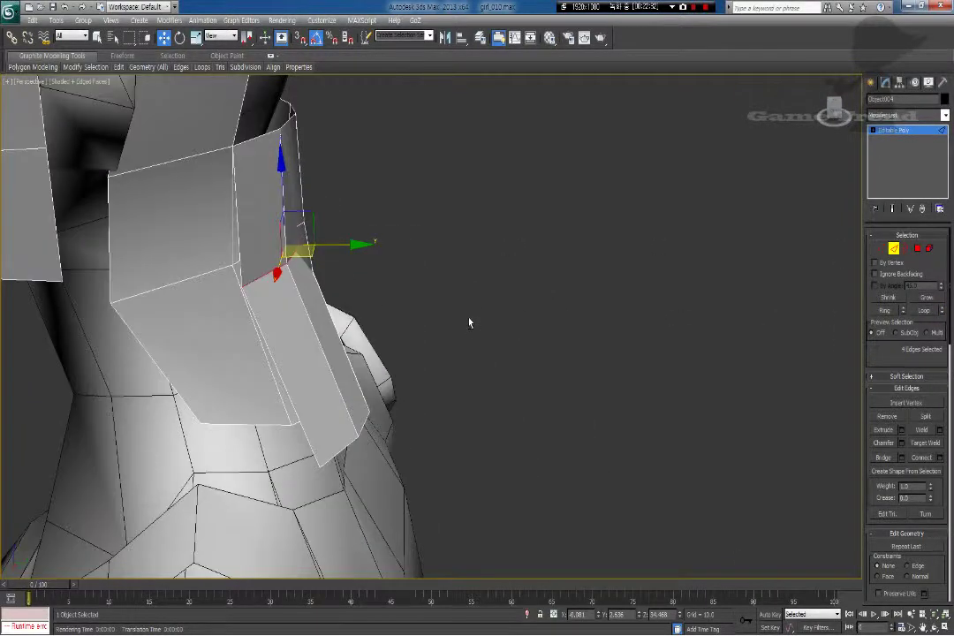
pyautogui.moveTo(342, 244); pyautogui.dragTo(353, 244)
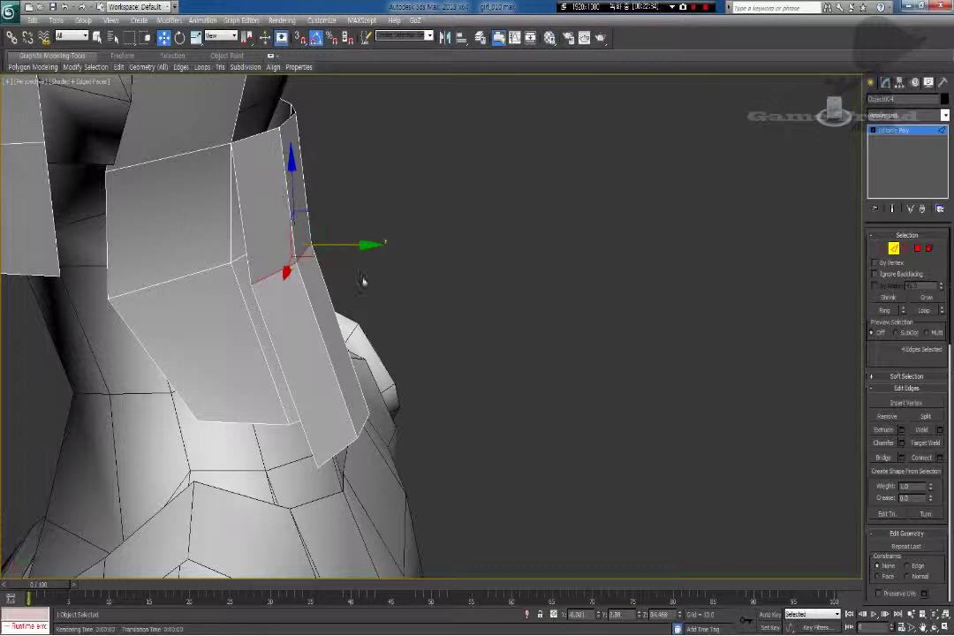
pyautogui.press('l')
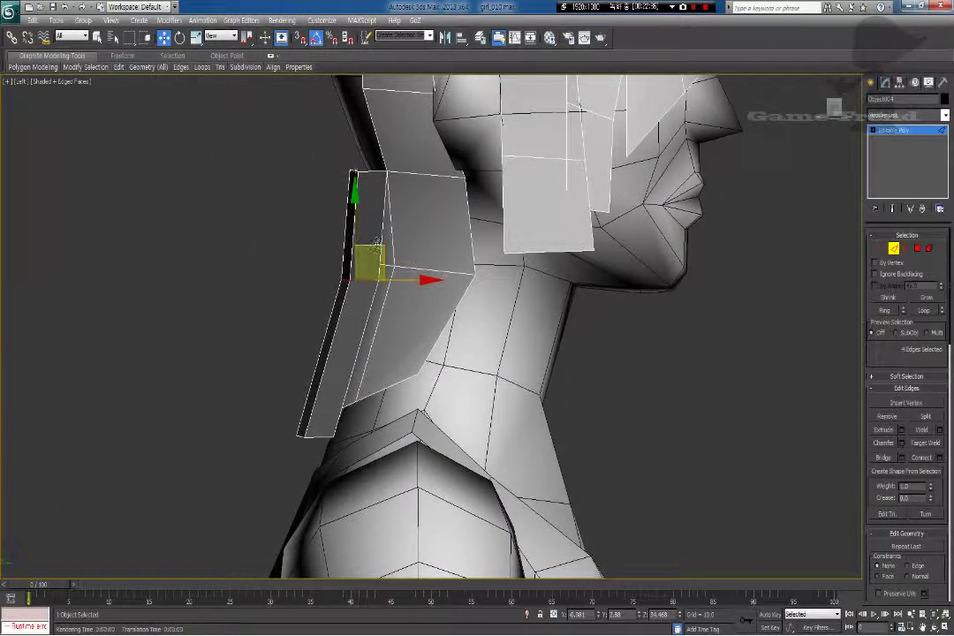
pyautogui.moveTo(378, 231); pyautogui.dragTo(374, 233)
pyautogui.press('p')
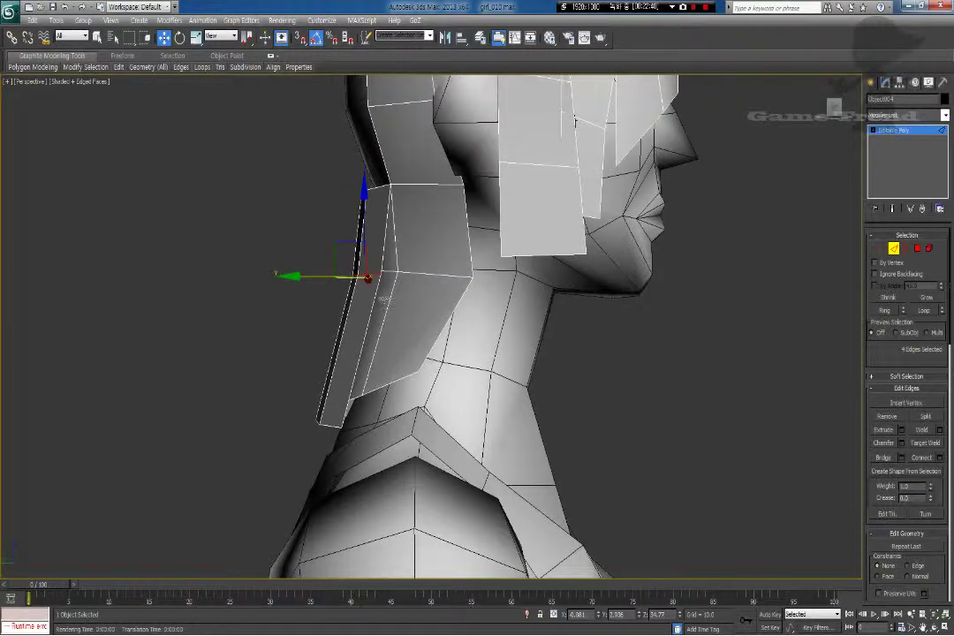
pyautogui.keyDown('alt'); pyautogui.moveTo(390, 348); pyautogui.dragTo(486, 368, button='middle'); pyautogui.keyUp('alt')
# Step: In Back view, move the nape hair's right outer vertices in the bottom and middle rows outward, raising the bottom one
pyautogui.click(32, 83)
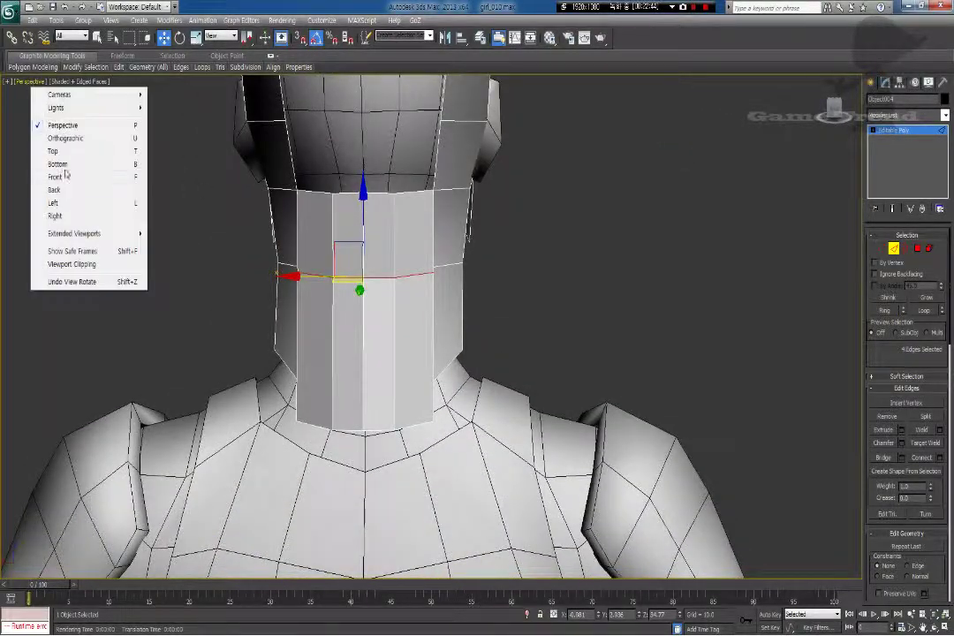
pyautogui.click(70, 191)
pyautogui.moveTo(380, 338); pyautogui.dragTo(368, 302, button='middle')
pyautogui.scroll(5, 369, 305)
pyautogui.moveTo(353, 347); pyautogui.dragTo(421, 273, button='middle')
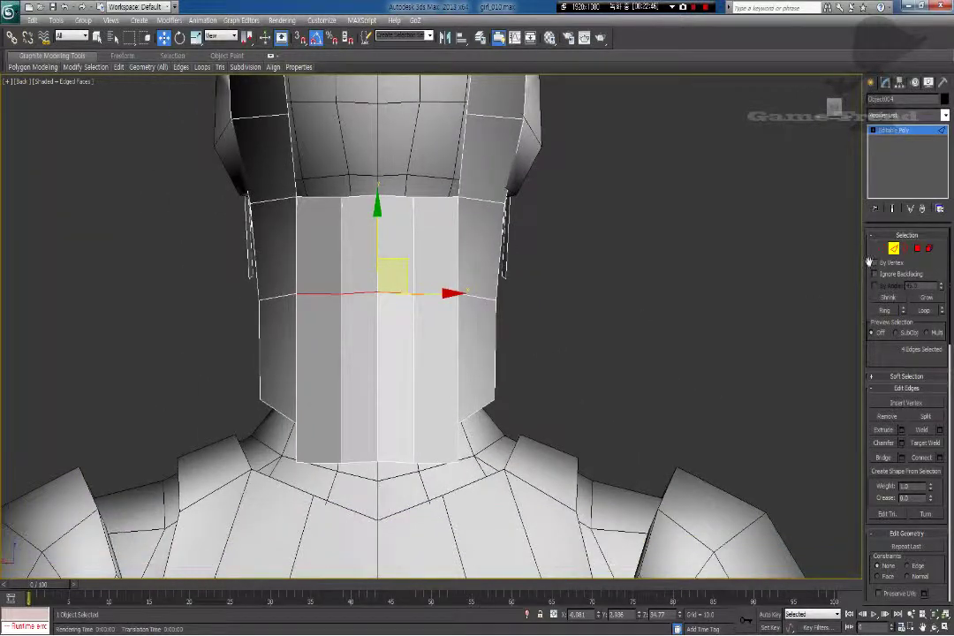
pyautogui.click(883, 248)
pyautogui.moveTo(457, 422); pyautogui.dragTo(454, 409, button='middle')
pyautogui.click(456, 448)
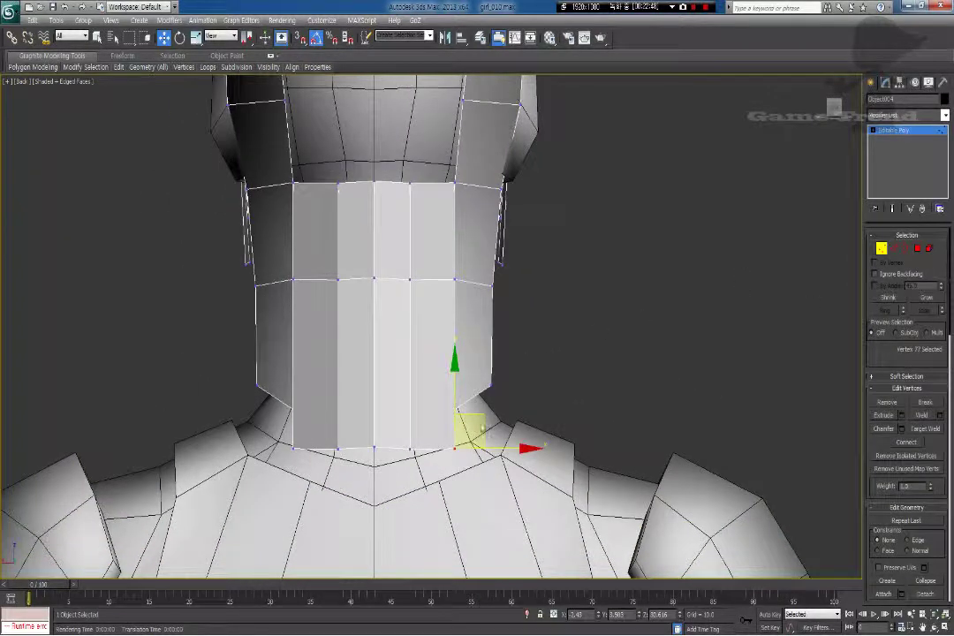
pyautogui.moveTo(481, 421); pyautogui.dragTo(494, 399)
pyautogui.click(455, 280)
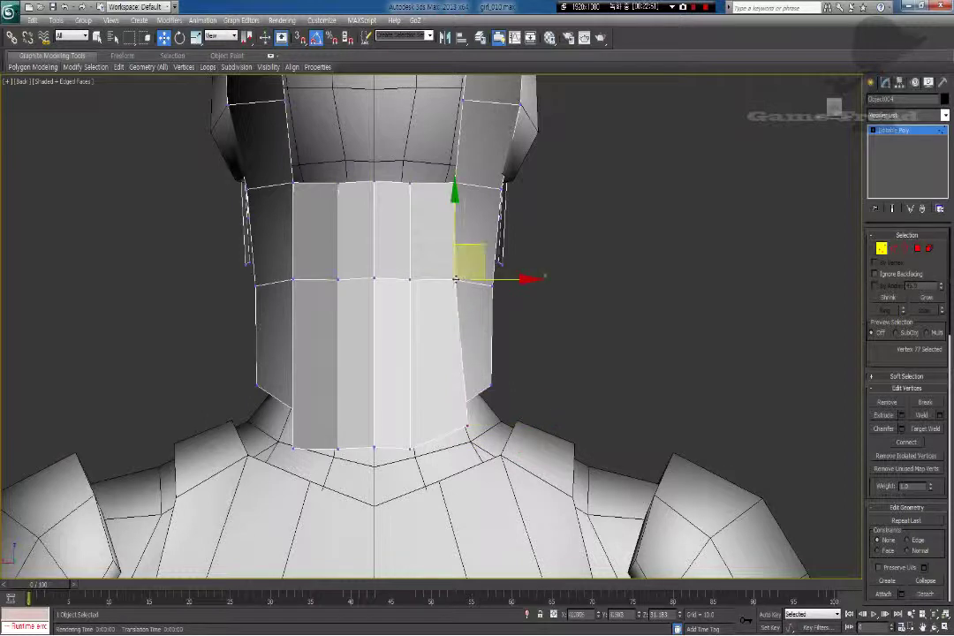
pyautogui.moveTo(463, 269); pyautogui.dragTo(472, 268)
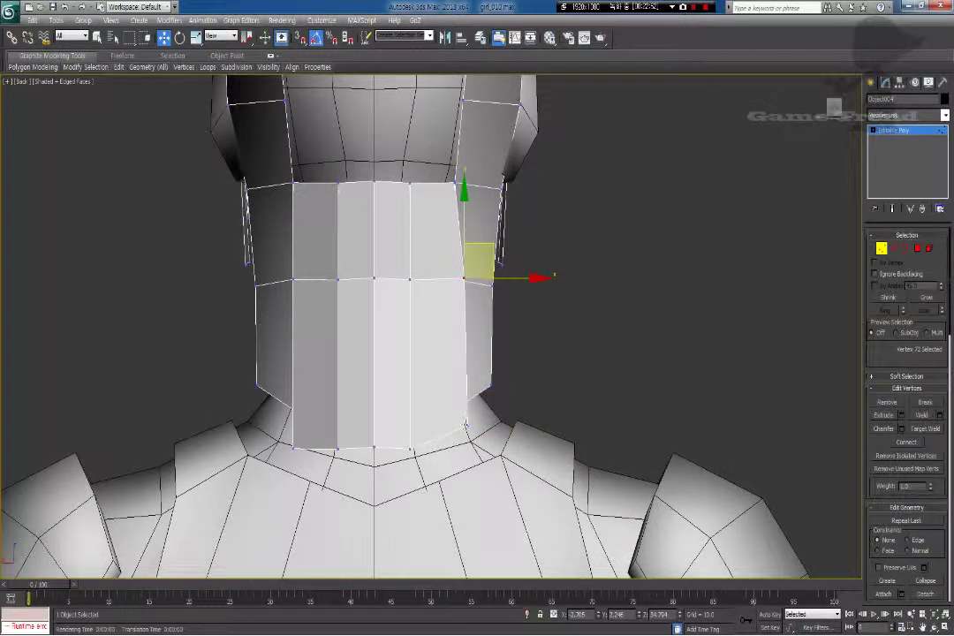
pyautogui.click(467, 424)
pyautogui.moveTo(485, 407); pyautogui.dragTo(498, 399)
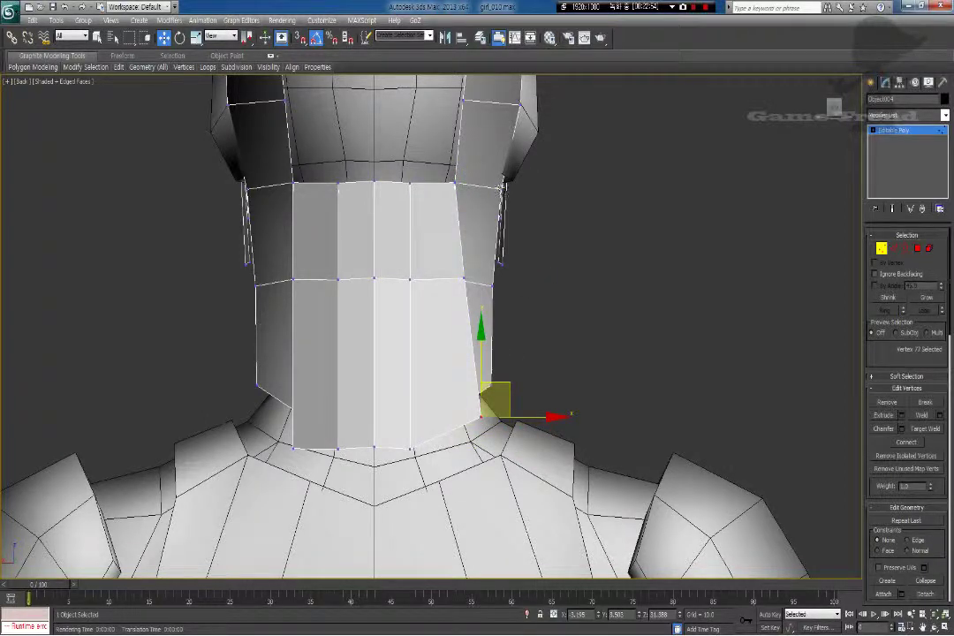
pyautogui.click(499, 187)
pyautogui.moveTo(499, 188); pyautogui.dragTo(498, 186)
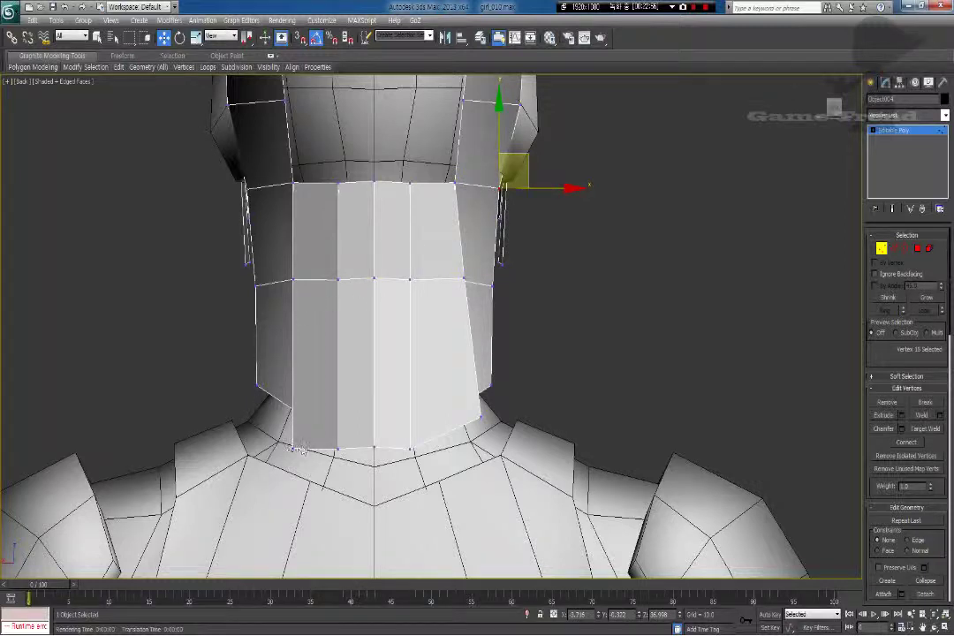
# Step: Move the nape hair's left outer bottom vertex outward and up, and its left outer middle-row vertex slightly outward
pyautogui.moveTo(293, 448); pyautogui.dragTo(263, 418)
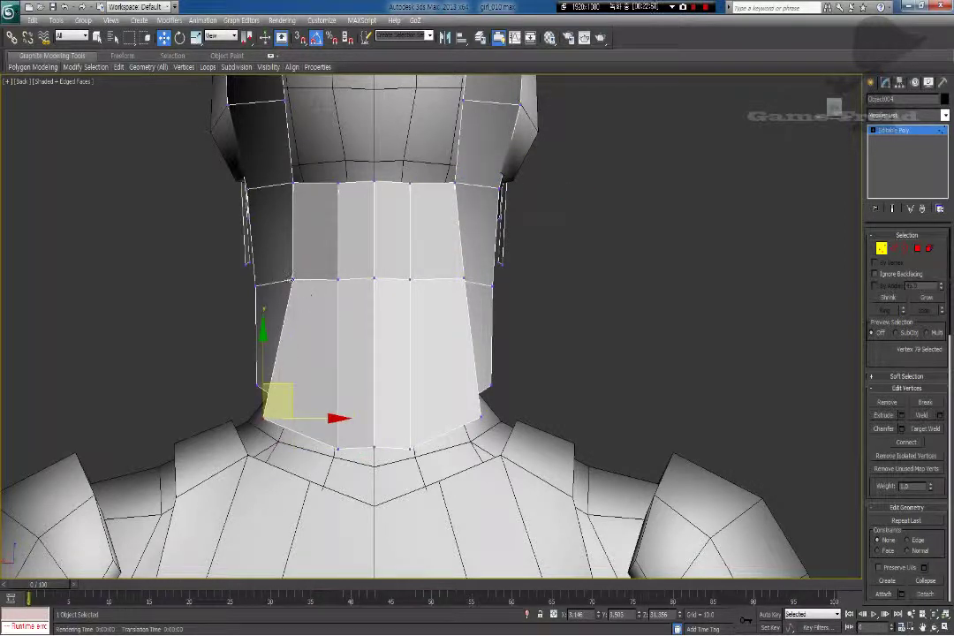
pyautogui.moveTo(293, 280); pyautogui.dragTo(279, 280)
pyautogui.moveTo(338, 280); pyautogui.dragTo(330, 280)
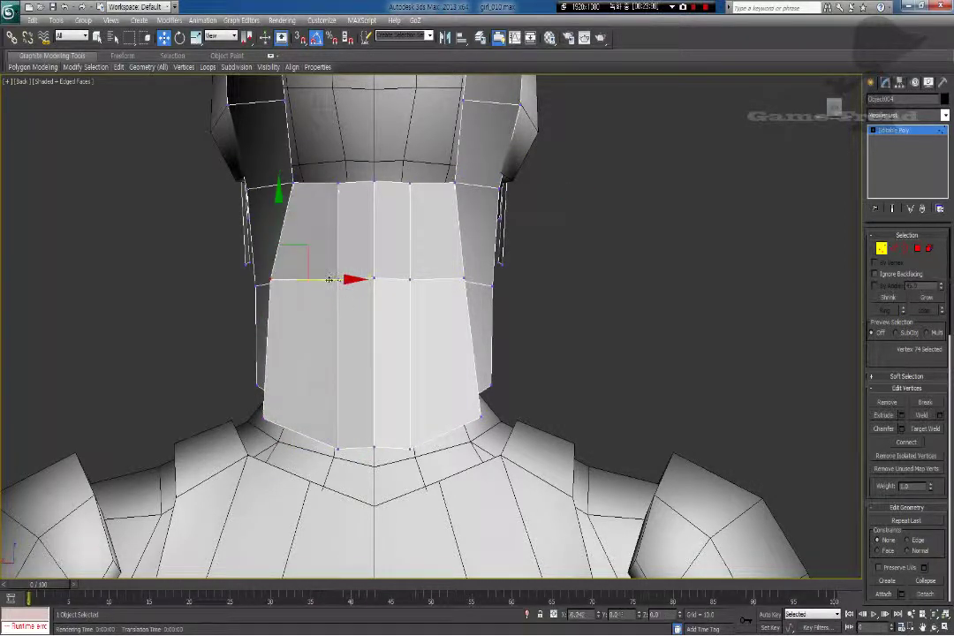
pyautogui.click(341, 468)
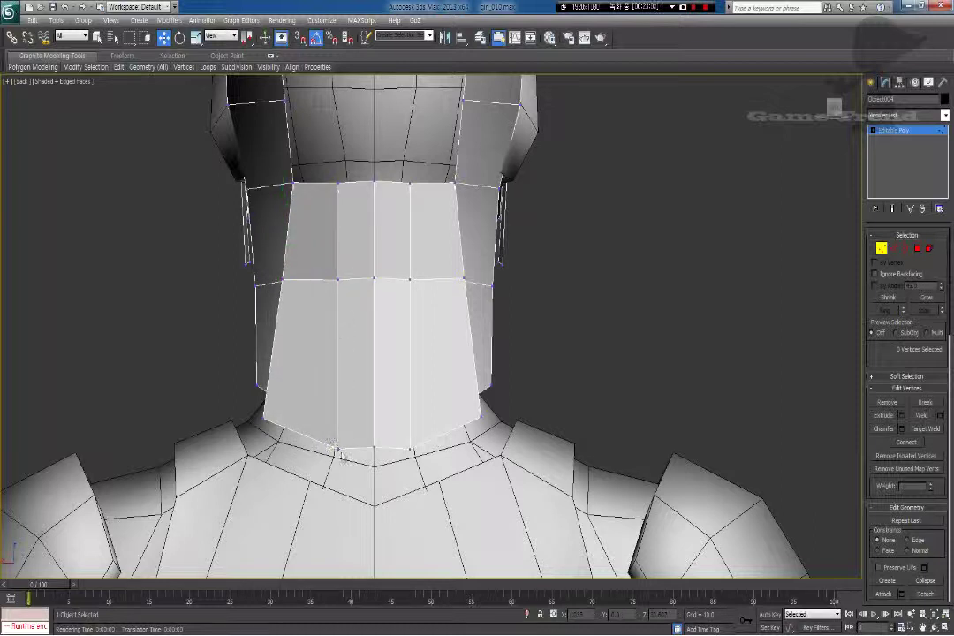
# Step: Shift the left inner bottom vertex of the nape hair outward and lower the centre bottom vertex slightly
pyautogui.click(339, 450)
pyautogui.moveTo(392, 450); pyautogui.dragTo(373, 451)
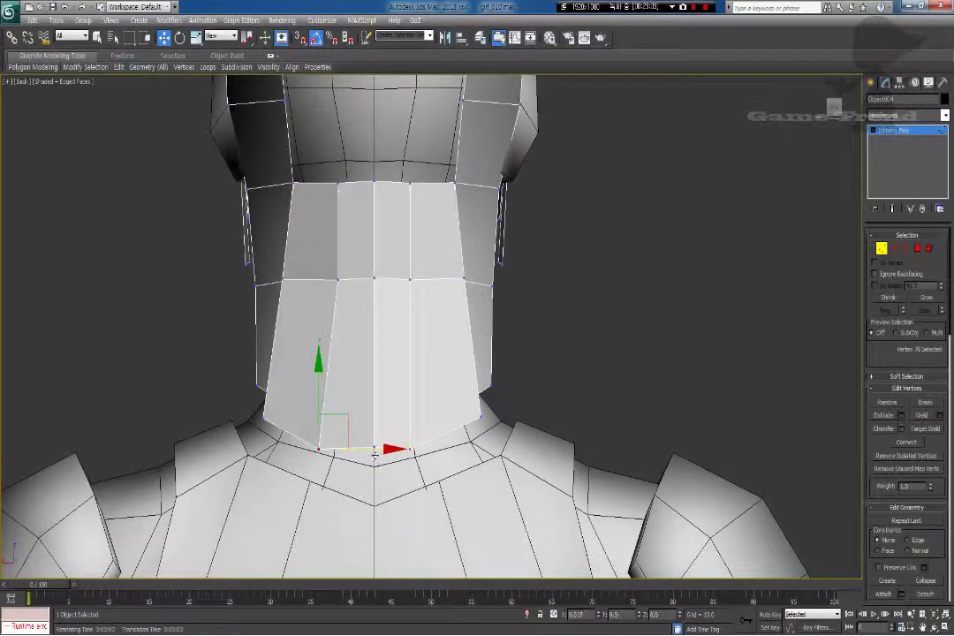
pyautogui.click(373, 448)
pyautogui.moveTo(402, 411); pyautogui.dragTo(401, 421)
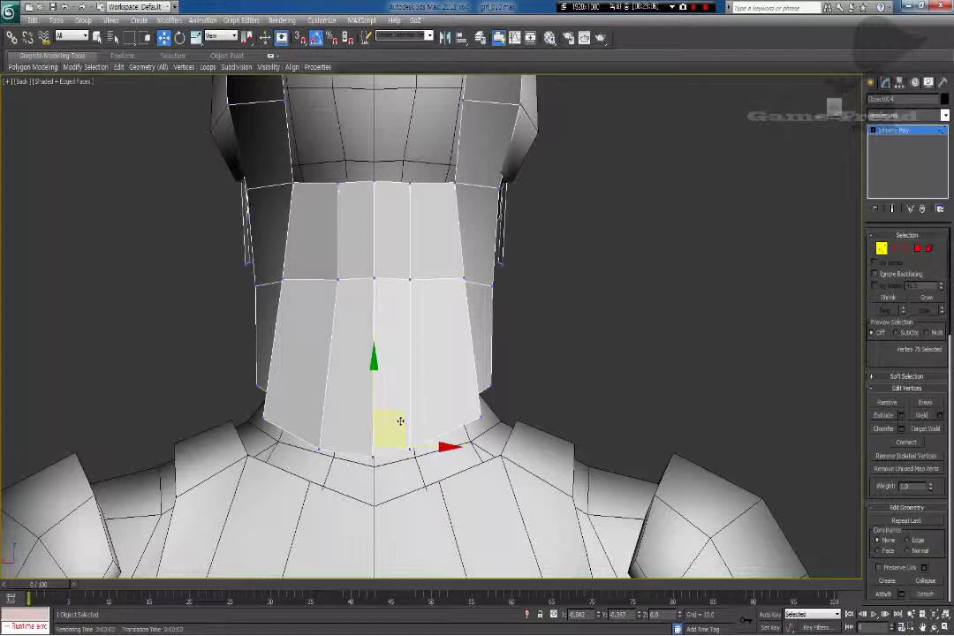
# Step: Raise the nape hair's bottom vertices into a curved hemline above the collar, spreading the right inner vertex outward
pyautogui.click(264, 419)
pyautogui.moveTo(280, 402); pyautogui.dragTo(282, 385)
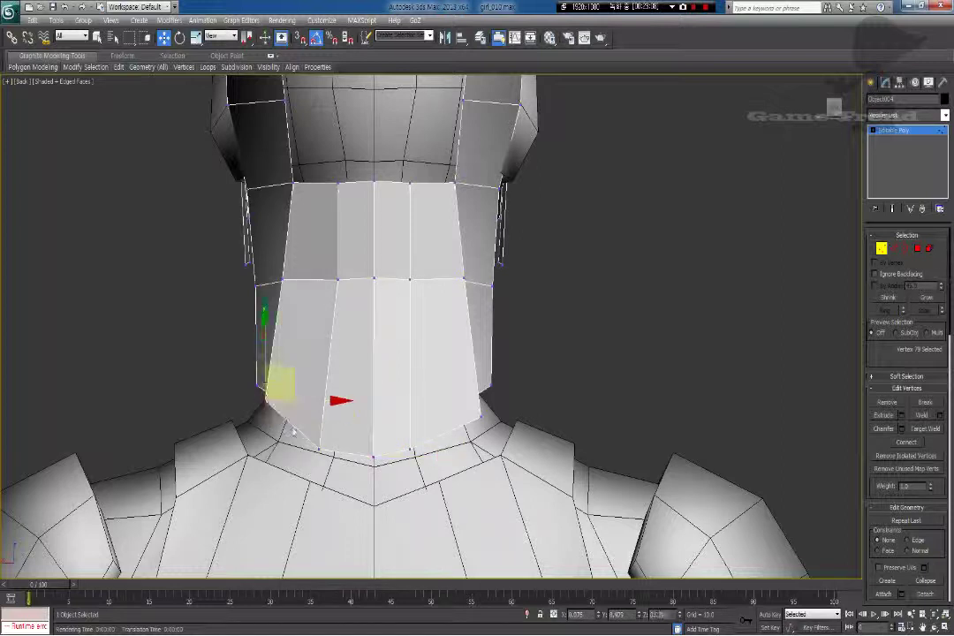
pyautogui.moveTo(320, 450); pyautogui.dragTo(322, 425)
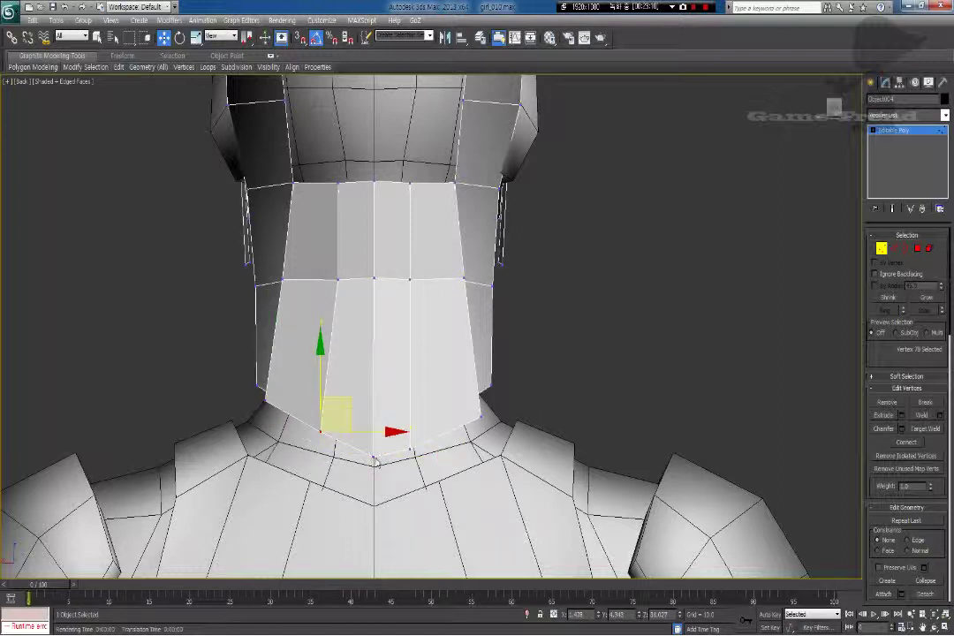
pyautogui.click(372, 439)
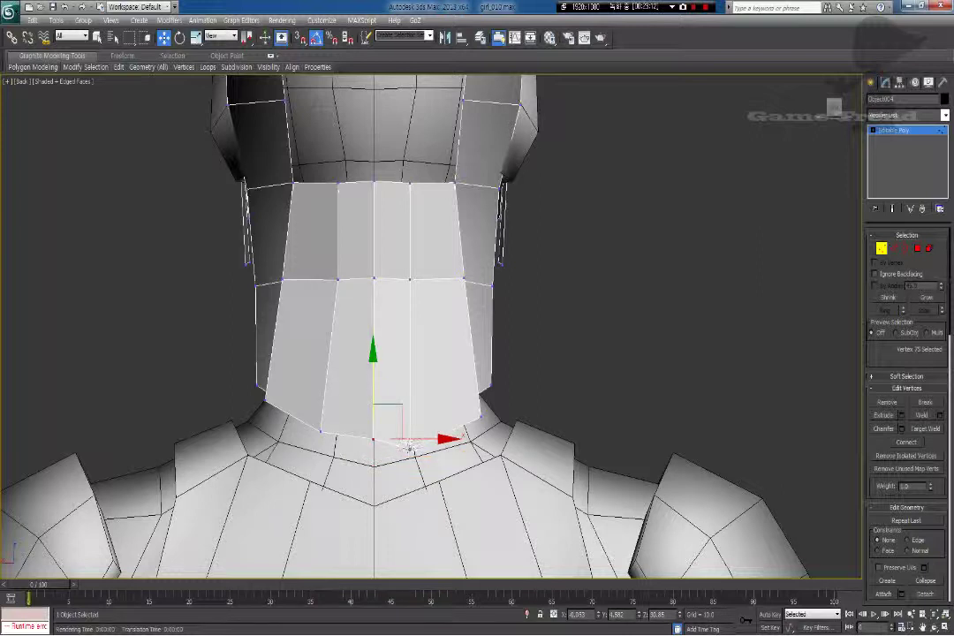
pyautogui.click(409, 448)
pyautogui.moveTo(451, 401); pyautogui.dragTo(451, 401)
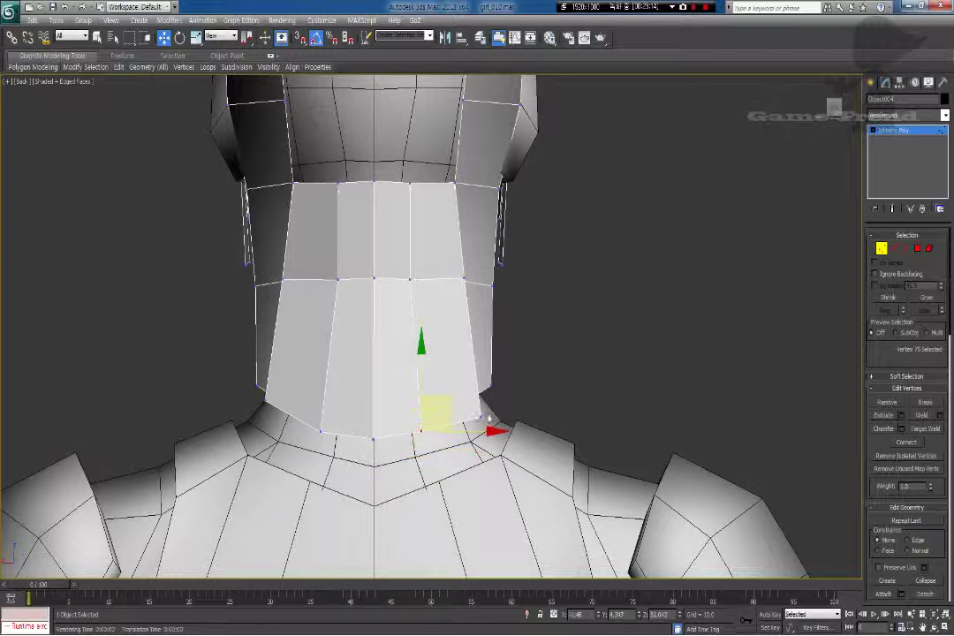
pyautogui.click(483, 416)
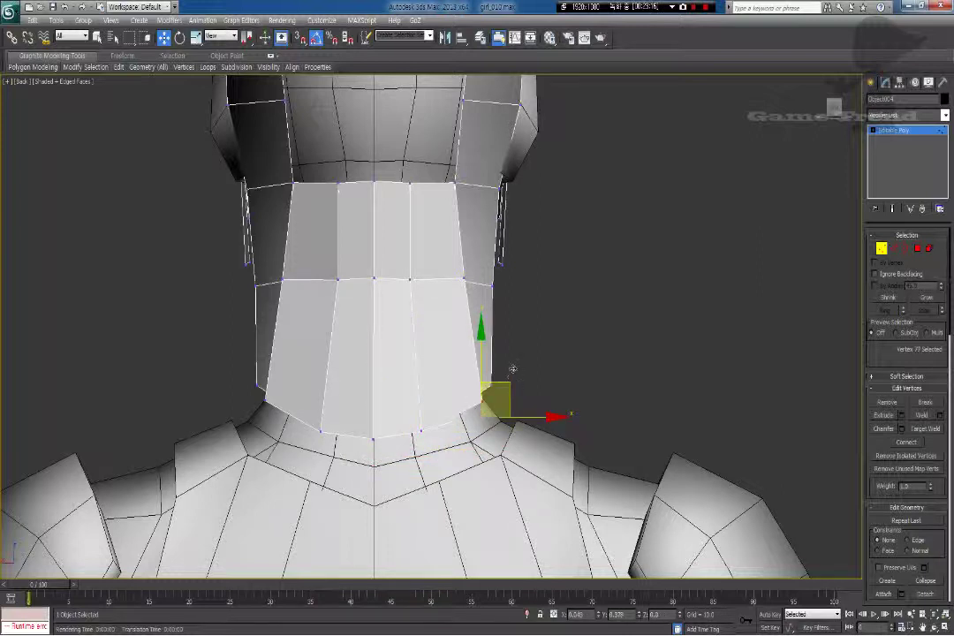
pyautogui.moveTo(512, 370); pyautogui.dragTo(514, 370)
# Step: Spread the two inner middle-row vertices of the nape hair outward, then move the right inner bottom vertex outward and up
pyautogui.moveTo(337, 280); pyautogui.dragTo(333, 278)
pyautogui.click(413, 282)
pyautogui.click(411, 280)
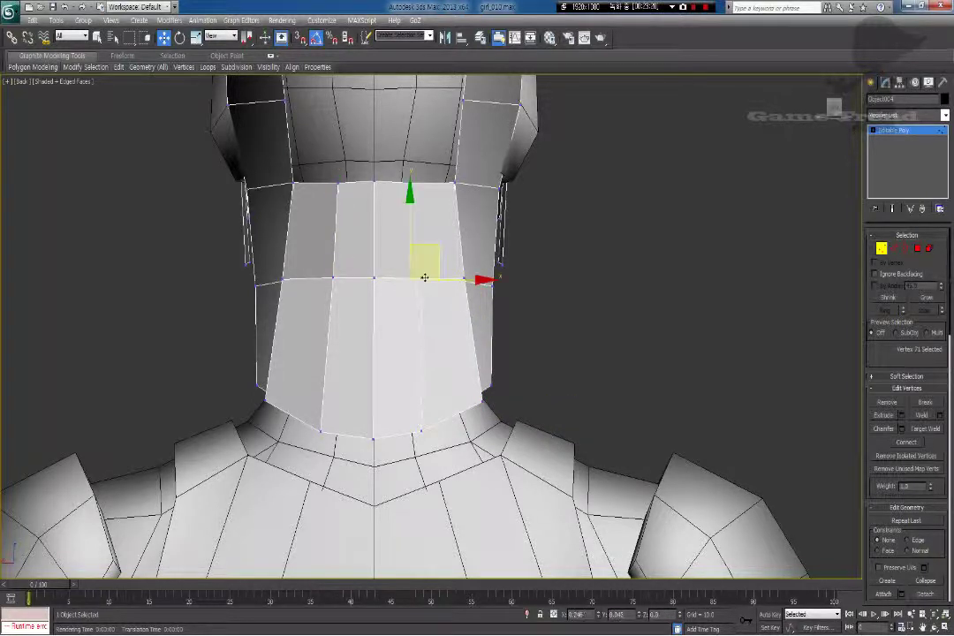
pyautogui.click(420, 431)
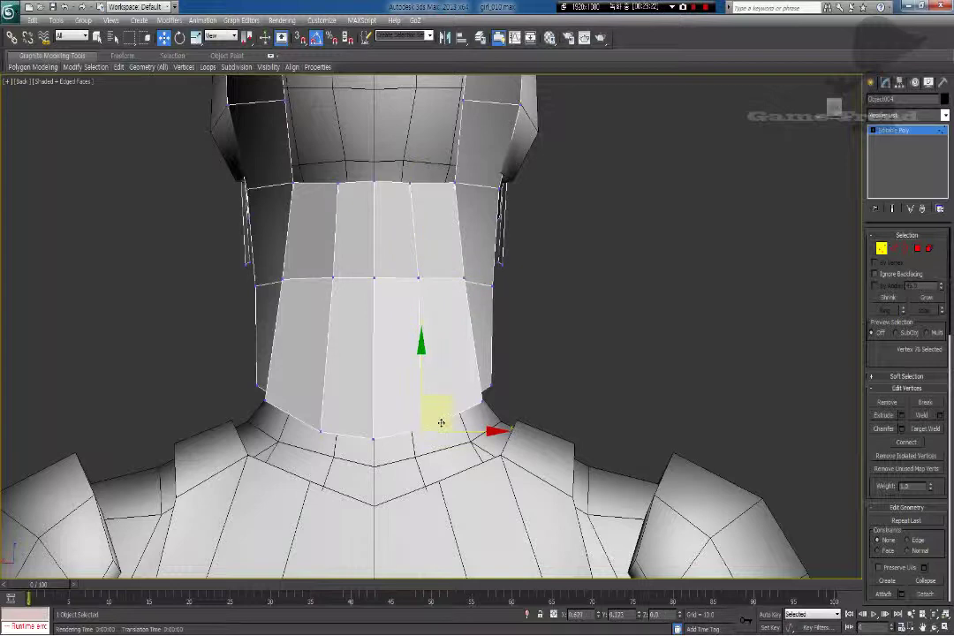
pyautogui.moveTo(441, 423); pyautogui.dragTo(462, 415)
# Step: Shift the top edge of the side hair strip in front of the ear slightly along the X axis
pyautogui.click(371, 319)
pyautogui.scroll(-2, 371, 321)
pyautogui.moveTo(371, 324); pyautogui.dragTo(372, 345, button='middle')
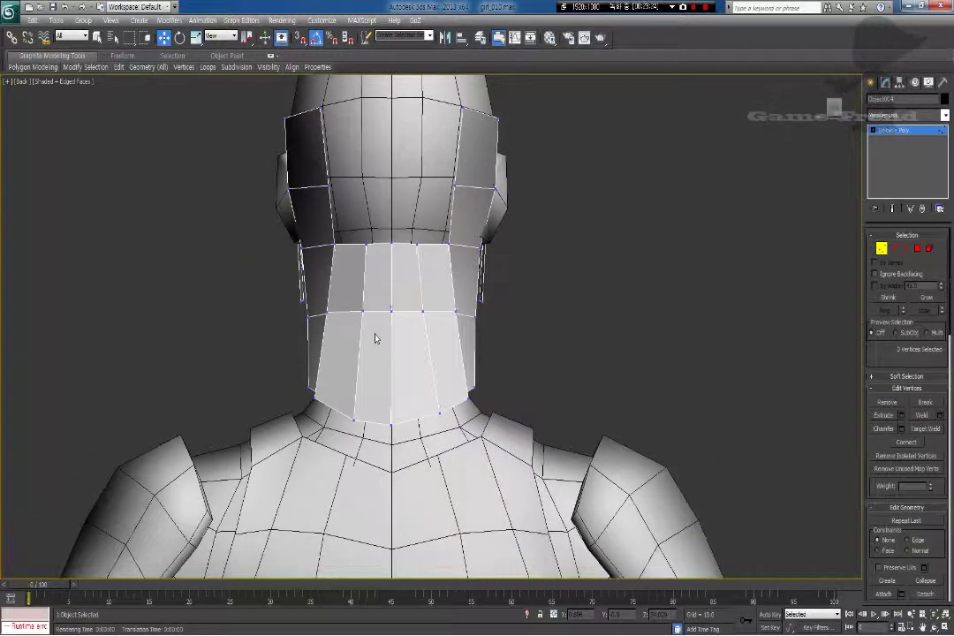
pyautogui.press('p')
pyautogui.keyDown('alt'); pyautogui.moveTo(293, 371); pyautogui.dragTo(249, 352, button='middle'); pyautogui.keyUp('alt')
pyautogui.keyDown('alt'); pyautogui.moveTo(330, 346); pyautogui.dragTo(319, 346, button='middle'); pyautogui.keyUp('alt')
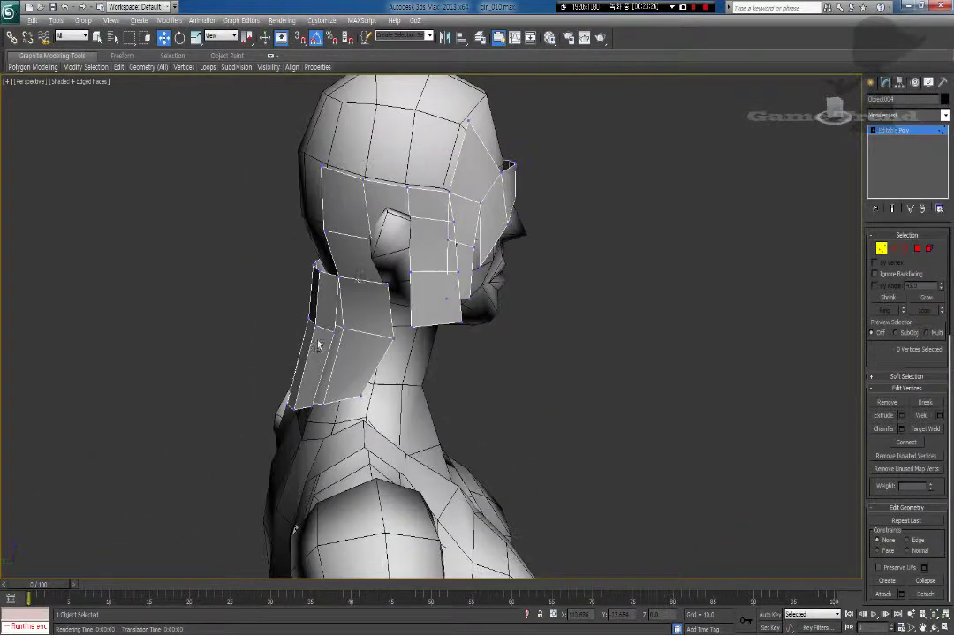
pyautogui.keyDown('alt'); pyautogui.moveTo(361, 207); pyautogui.dragTo(482, 281, button='middle'); pyautogui.keyUp('alt')
pyautogui.scroll(3, 434, 303)
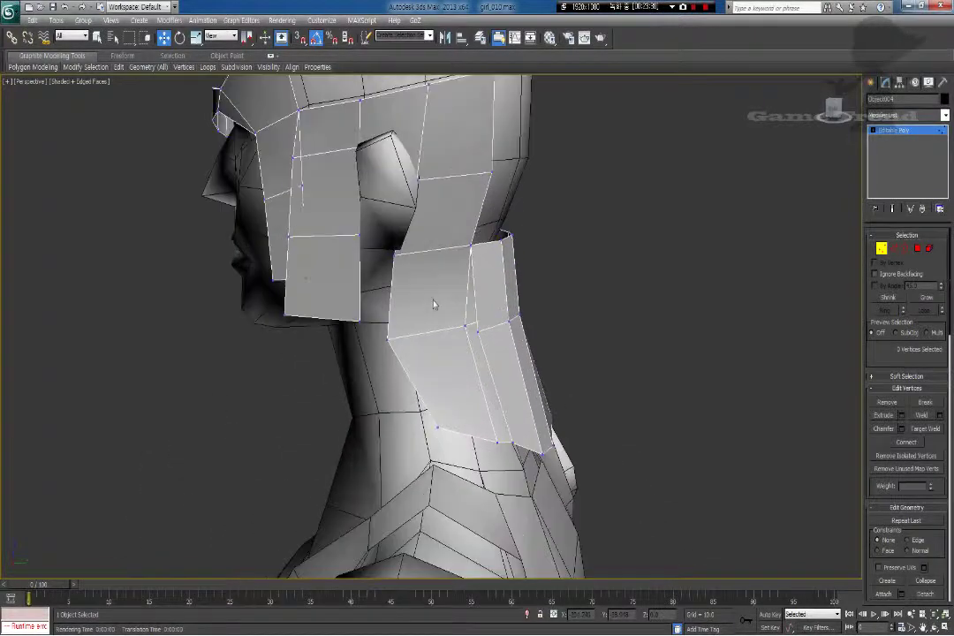
pyautogui.keyDown('alt'); pyautogui.moveTo(435, 303); pyautogui.dragTo(395, 304, button='middle'); pyautogui.keyUp('alt')
pyautogui.click(893, 249)
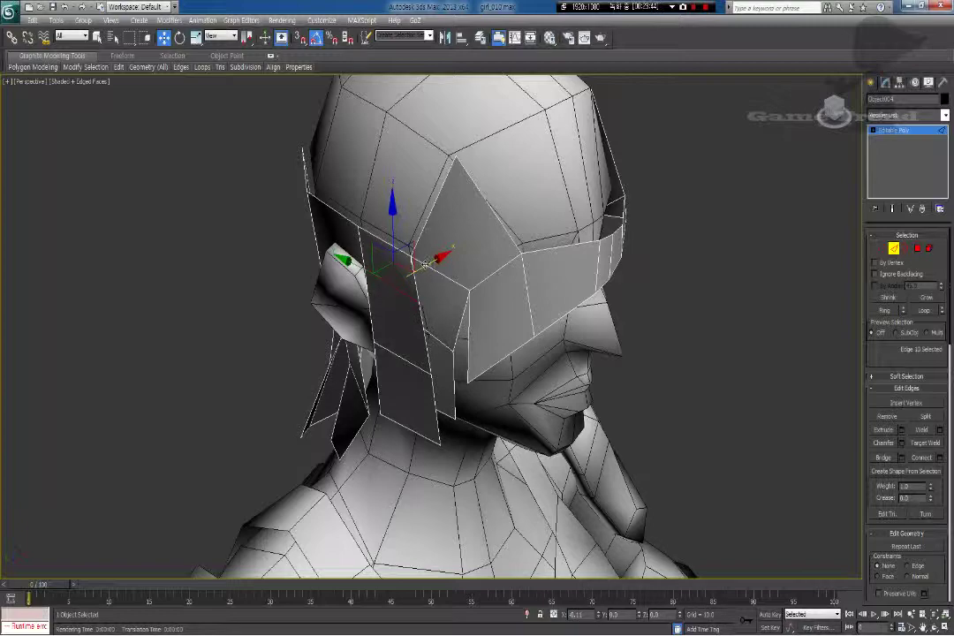
pyautogui.keyDown('alt'); pyautogui.moveTo(426, 264); pyautogui.dragTo(500, 317, button='middle'); pyautogui.keyUp('alt')
# Step: Select all polygons of the hair mesh and assign them to smoothing group 1
pyautogui.click(916, 249)
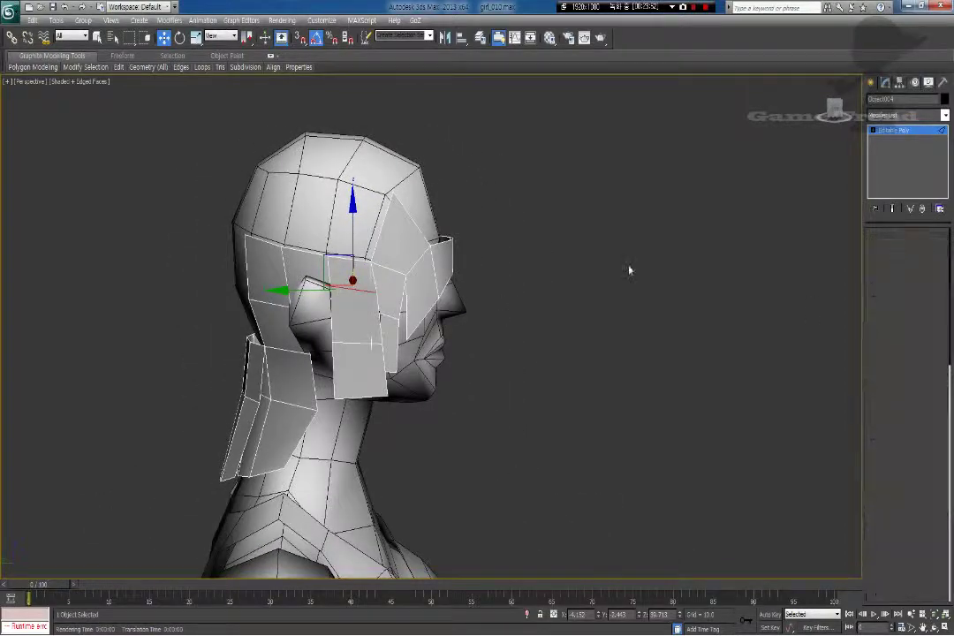
pyautogui.scroll(-3, 623, 268)
pyautogui.keyDown('alt'); pyautogui.moveTo(413, 244); pyautogui.dragTo(438, 249, button='middle'); pyautogui.keyUp('alt')
pyautogui.hotkey('ctrl', 'a')
pyautogui.keyDown('alt'); pyautogui.moveTo(504, 355); pyautogui.dragTo(622, 359, button='middle'); pyautogui.keyUp('alt')
pyautogui.scroll(-5, 950, 542)
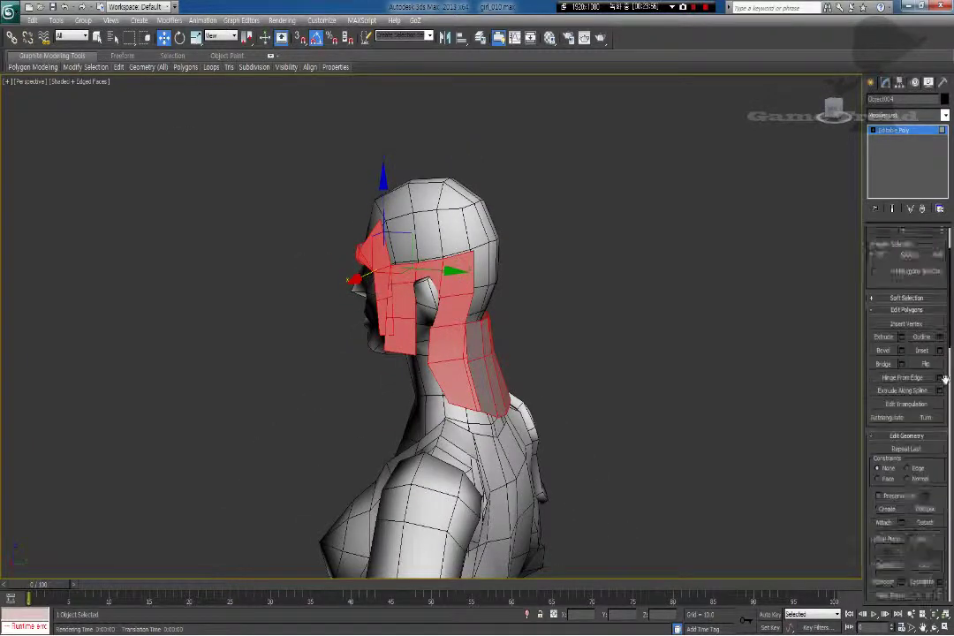
pyautogui.scroll(-4, 940, 536)
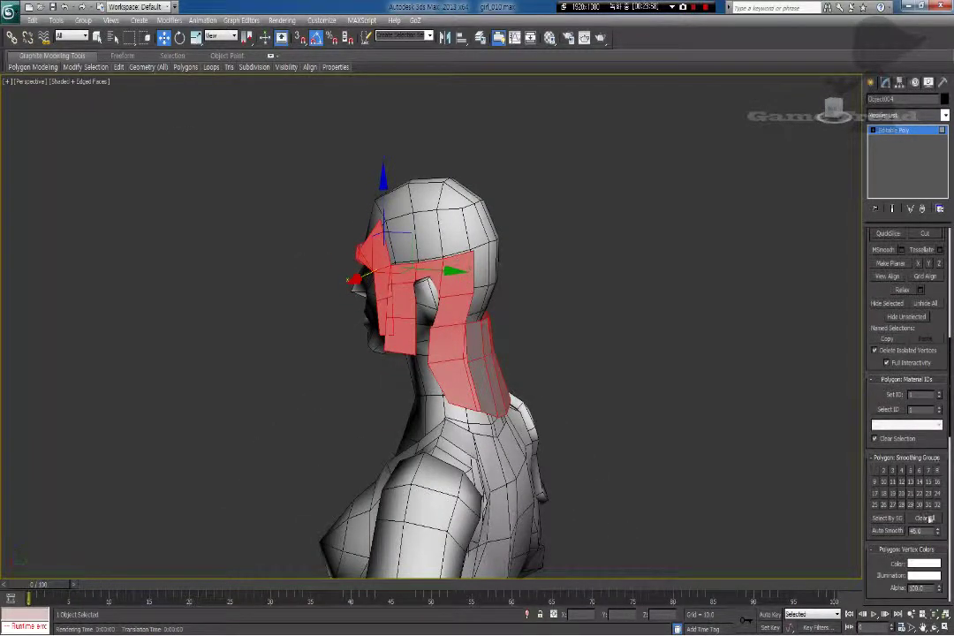
pyautogui.click(876, 472)
pyautogui.click(667, 430)
# Step: Render the Perspective view of the head from behind to check the hair's smoothing, then close the render
pyautogui.keyDown('alt'); pyautogui.moveTo(667, 430); pyautogui.dragTo(439, 346, button='middle'); pyautogui.keyUp('alt')
pyautogui.scroll(4, 443, 358)
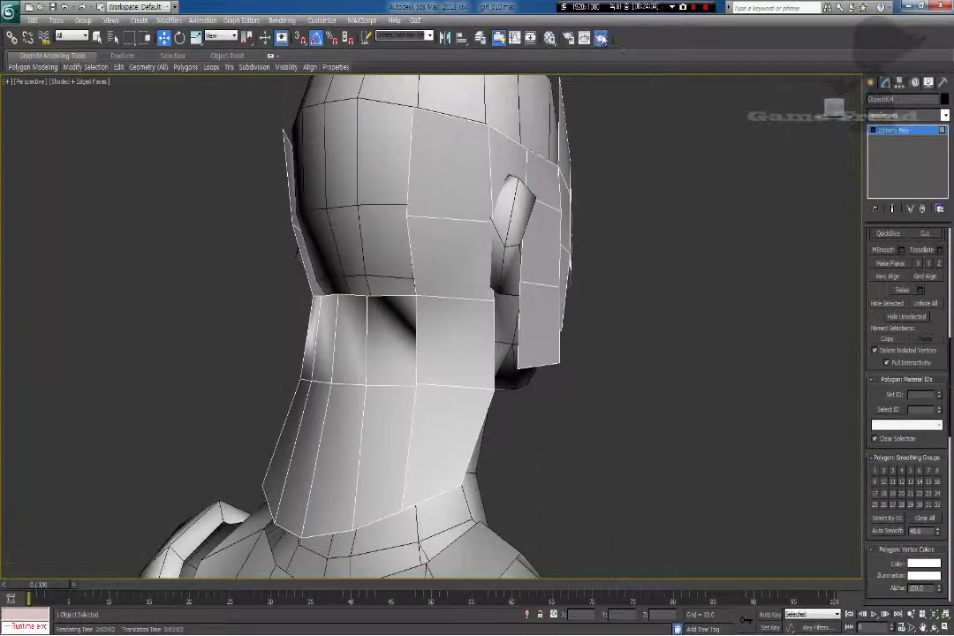
pyautogui.click(601, 38)
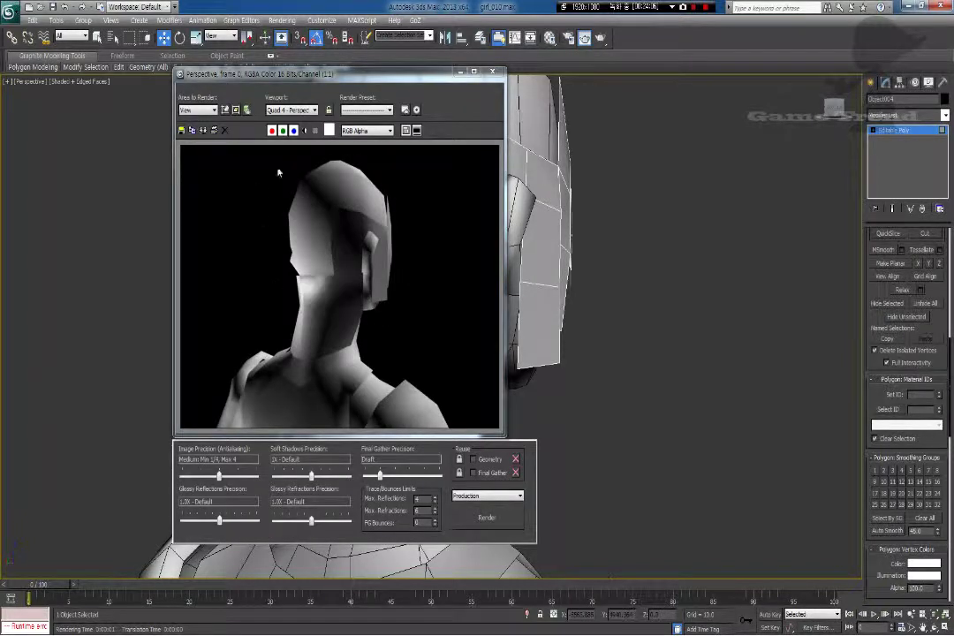
pyautogui.click(492, 71)
# Step: Leave polygon editing of the hair and turn off see-through display for the hair and the cap mesh
pyautogui.rightClick(654, 167)
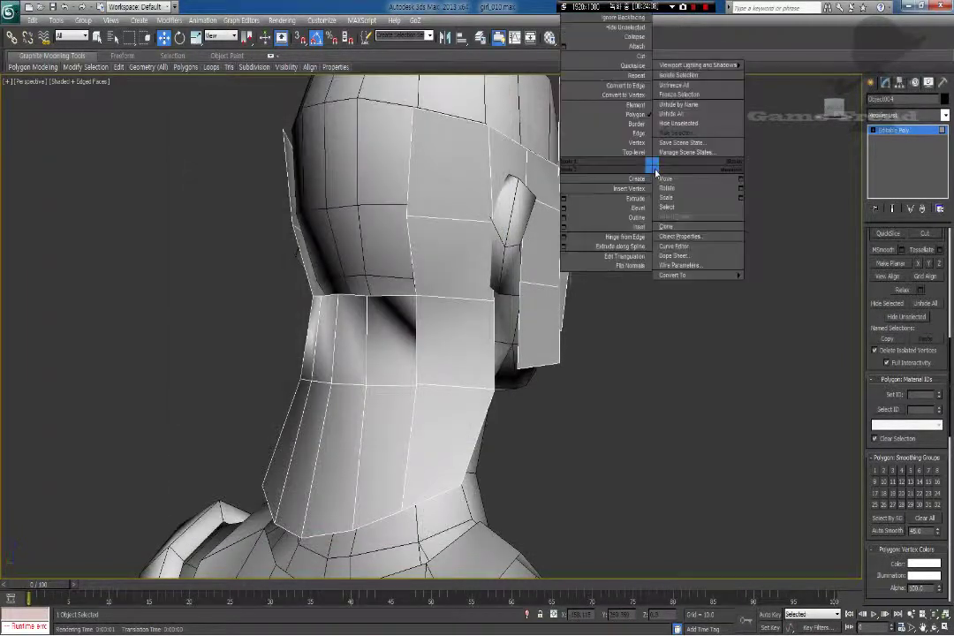
pyautogui.click(673, 133)
pyautogui.keyDown('alt'); pyautogui.moveTo(531, 256); pyautogui.dragTo(430, 150, button='middle'); pyautogui.keyUp('alt')
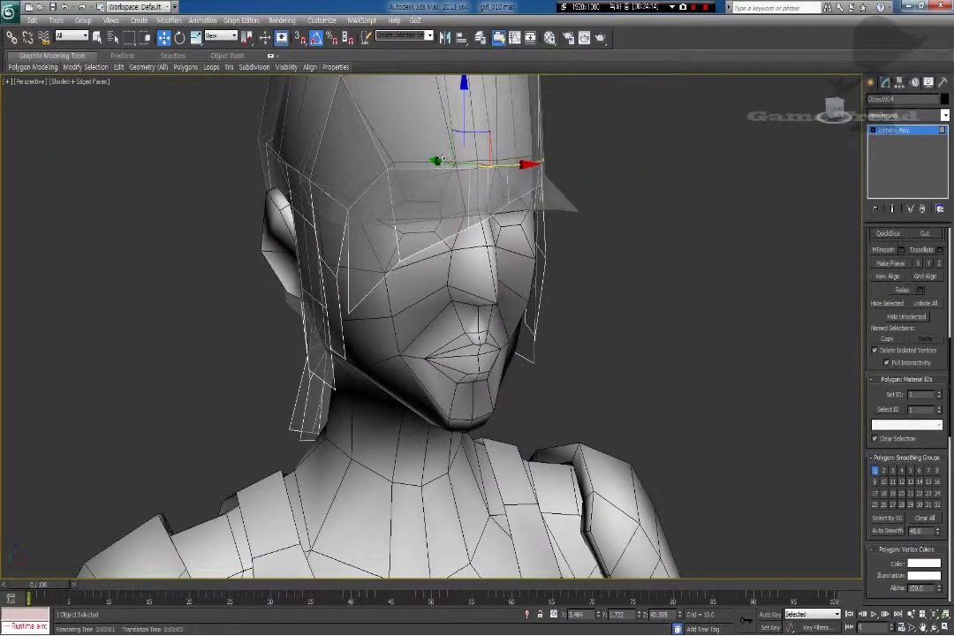
pyautogui.hotkey('alt', 'x')
pyautogui.click(914, 133)
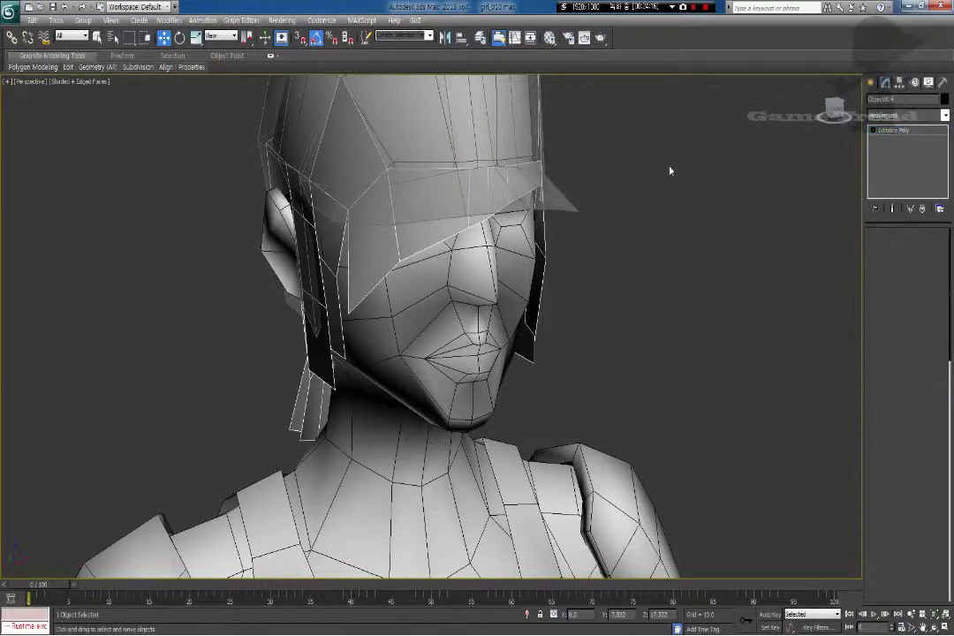
pyautogui.click(463, 117)
pyautogui.hotkey('alt', 'x')
pyautogui.keyDown('alt'); pyautogui.moveTo(546, 233); pyautogui.dragTo(577, 228, button='middle'); pyautogui.keyUp('alt')
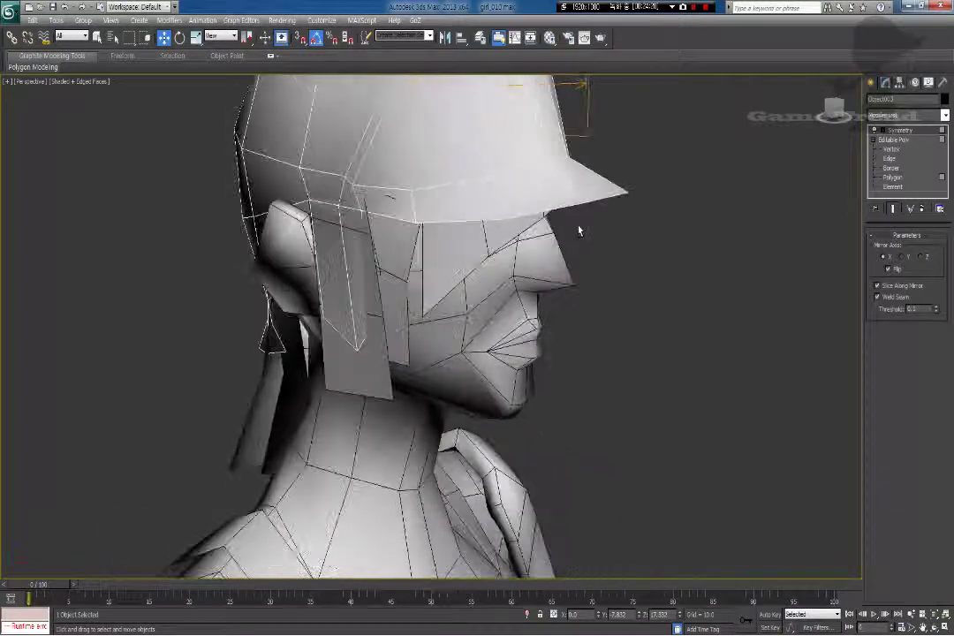
# Step: Shift the front lower vertex of the cap mesh's side strip slightly along the X axis
pyautogui.click(892, 149)
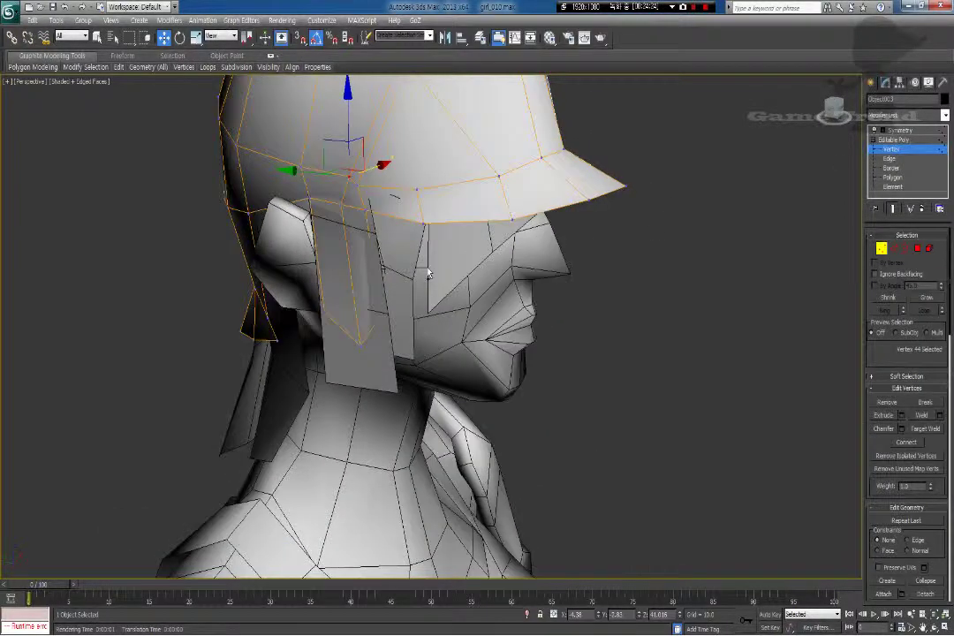
pyautogui.keyDown('alt'); pyautogui.moveTo(404, 330); pyautogui.dragTo(383, 343, button='middle'); pyautogui.keyUp('alt')
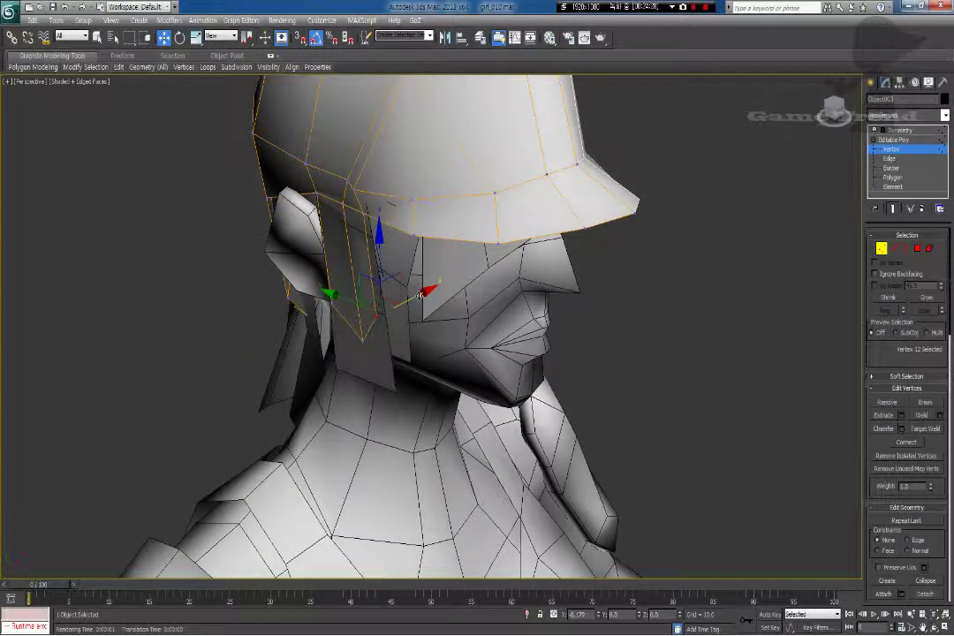
pyautogui.keyDown('alt'); pyautogui.moveTo(420, 294); pyautogui.dragTo(423, 297, button='middle'); pyautogui.keyUp('alt')
# Step: Shift the two edges at the top of the side strip, and the cap's rim edge above the ear, slightly along the X axis
pyautogui.press('2')
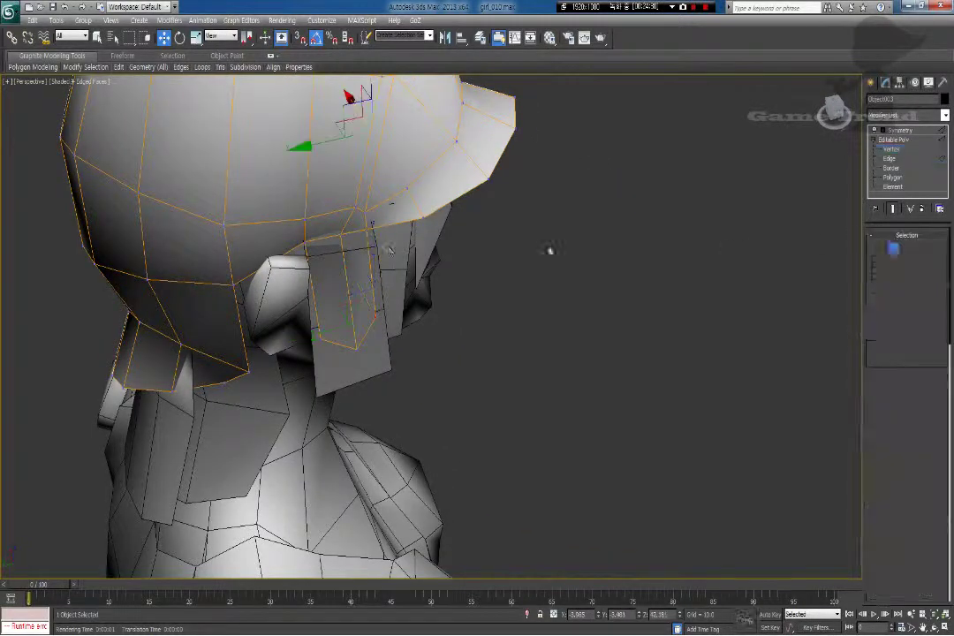
pyautogui.keyDown('alt'); pyautogui.moveTo(355, 233); pyautogui.dragTo(344, 271, button='middle'); pyautogui.keyUp('alt')
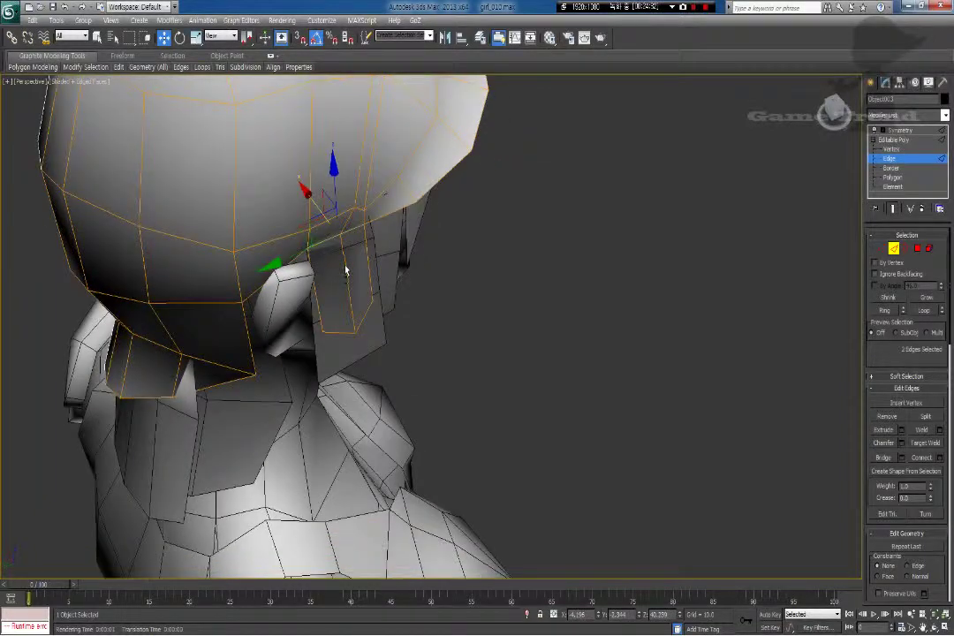
pyautogui.moveTo(311, 200); pyautogui.dragTo(316, 209)
pyautogui.keyDown('alt'); pyautogui.moveTo(332, 184); pyautogui.dragTo(247, 241, button='middle'); pyautogui.keyUp('alt')
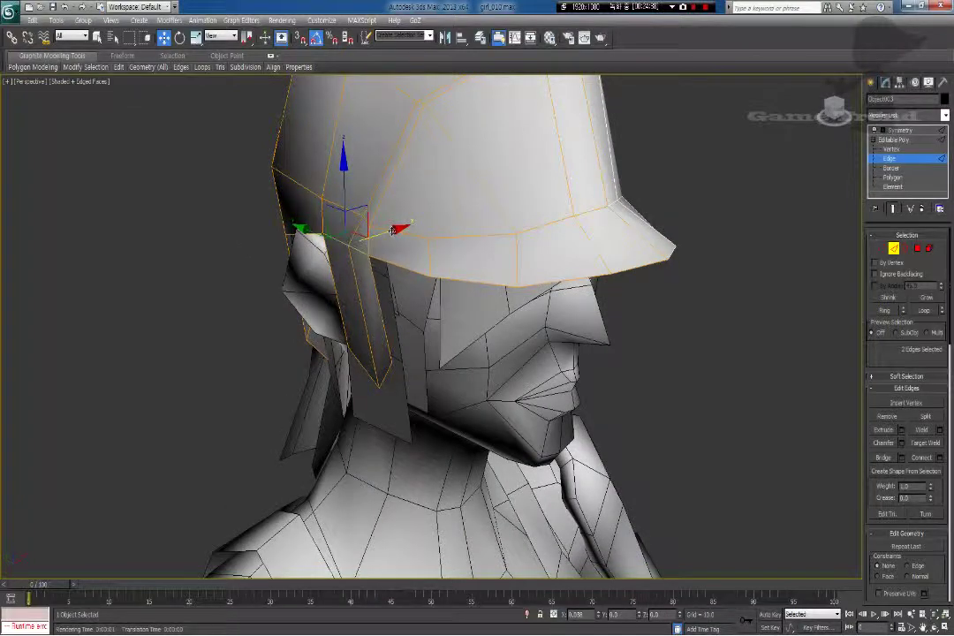
pyautogui.moveTo(395, 229); pyautogui.dragTo(396, 229)
pyautogui.keyDown('alt'); pyautogui.moveTo(396, 230); pyautogui.dragTo(330, 275, button='middle'); pyautogui.keyUp('alt')
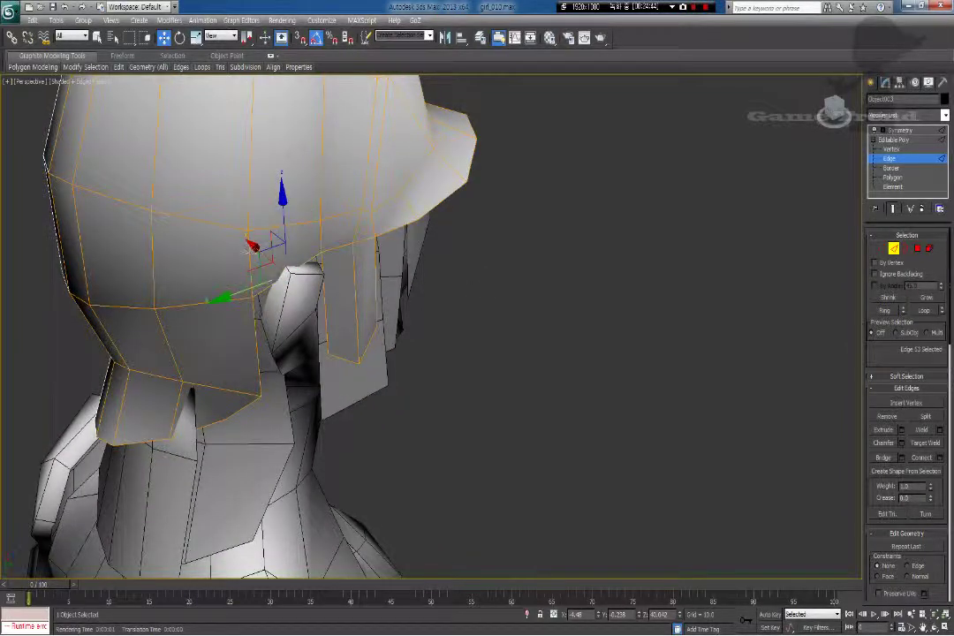
pyautogui.keyDown('alt'); pyautogui.moveTo(257, 246); pyautogui.dragTo(361, 289, button='middle'); pyautogui.keyUp('alt')
# Step: Adjust the positions of the bottom tip vertex and the rear lower vertex of the side strip in front of the ear
pyautogui.click(882, 248)
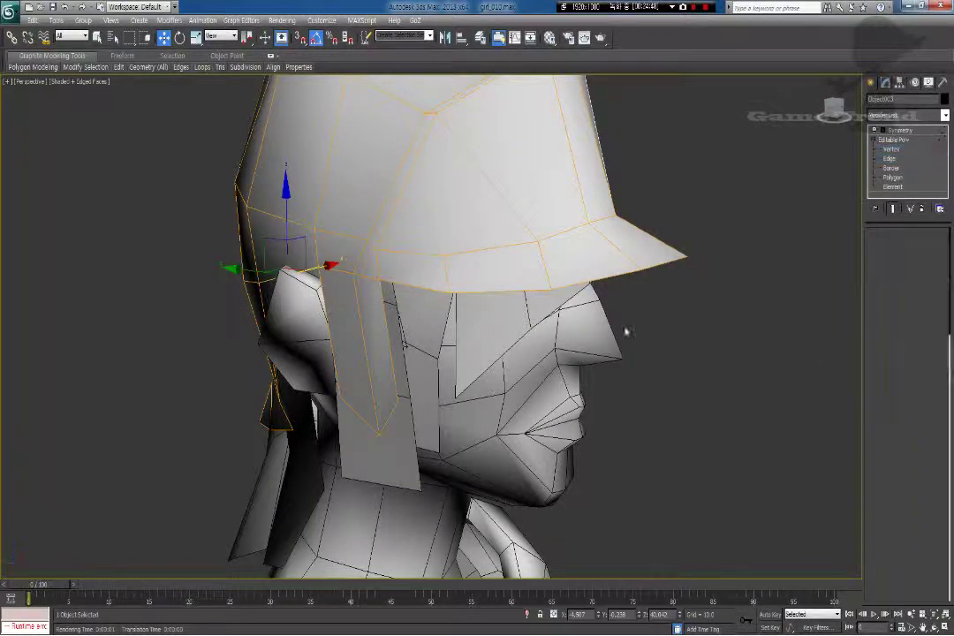
pyautogui.keyDown('alt'); pyautogui.moveTo(530, 366); pyautogui.dragTo(343, 461, button='middle'); pyautogui.keyUp('alt')
pyautogui.click(390, 428)
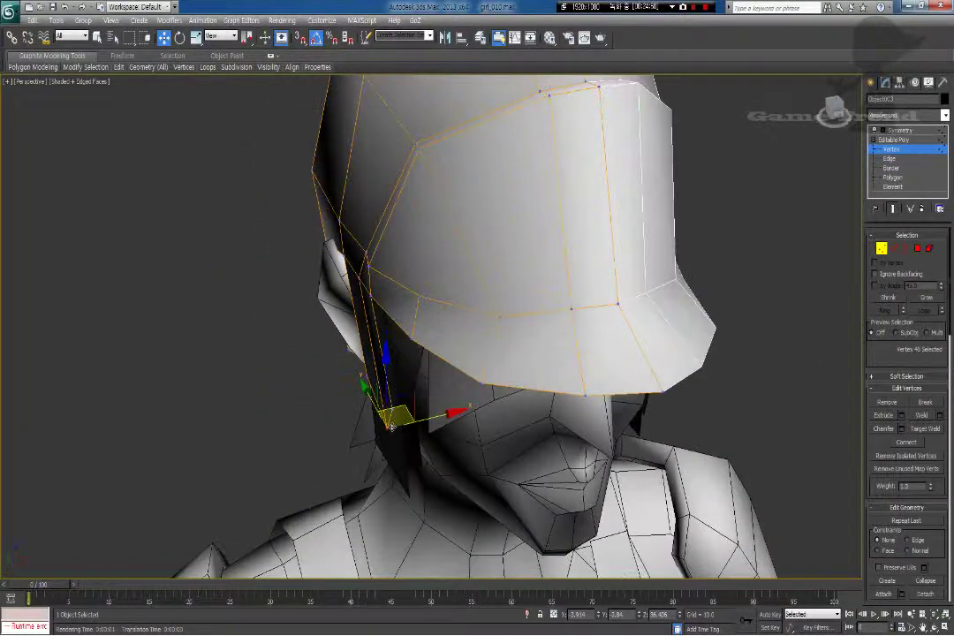
pyautogui.keyDown('alt'); pyautogui.moveTo(378, 429); pyautogui.dragTo(285, 425, button='middle'); pyautogui.keyUp('alt')
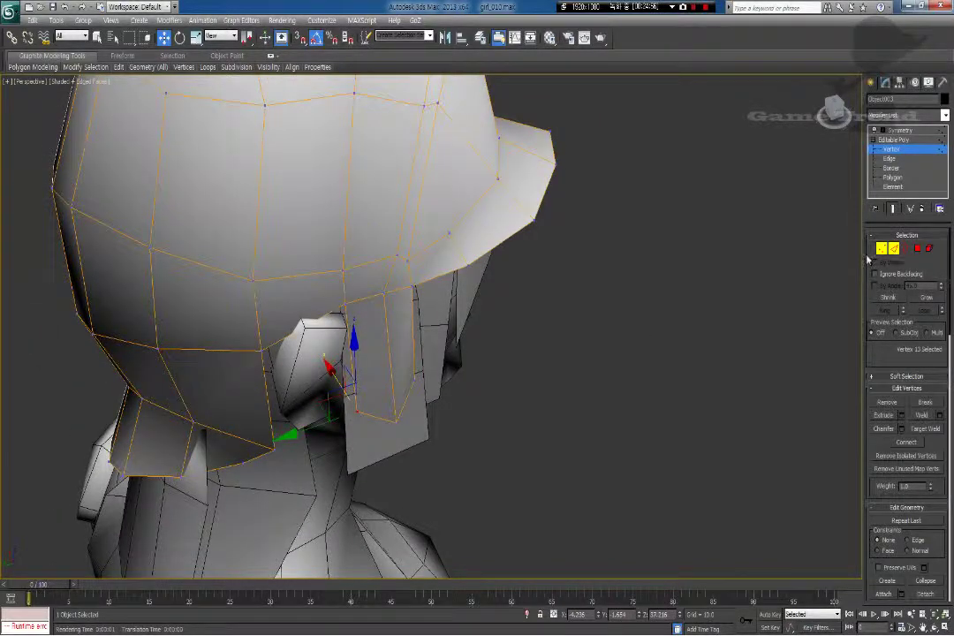
# Step: Shift the rear vertical edge of the side strip along the X axis
pyautogui.click(894, 248)
pyautogui.keyDown('alt'); pyautogui.moveTo(394, 338); pyautogui.dragTo(419, 357, button='middle'); pyautogui.keyUp('alt')
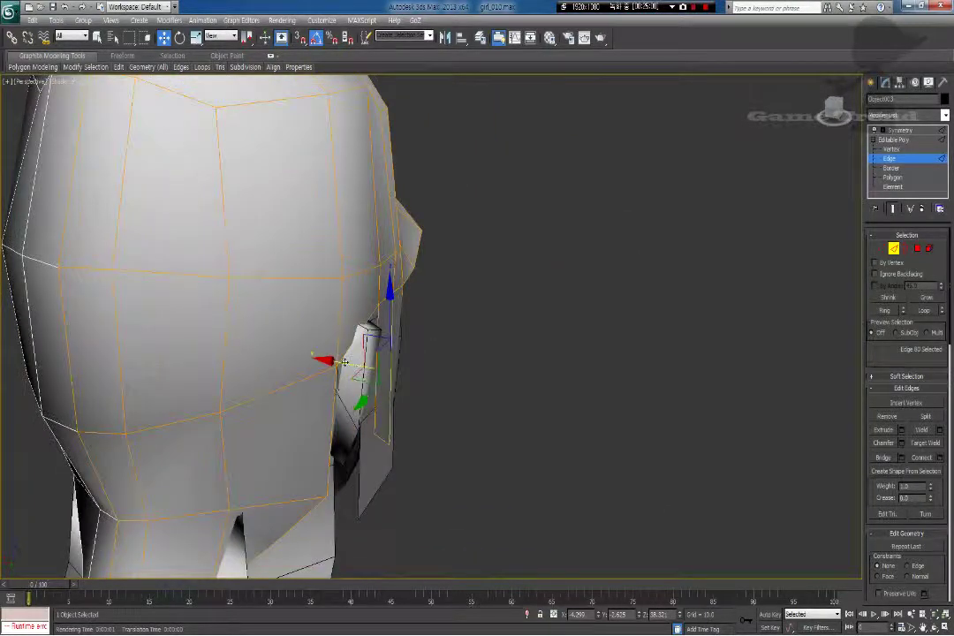
pyautogui.keyDown('alt'); pyautogui.moveTo(524, 372); pyautogui.dragTo(318, 359, button='middle'); pyautogui.keyUp('alt')
# Step: Return the cap to its Symmetry level, deselect it, and render the Perspective view of the head from the front
pyautogui.scroll(-5, 388, 371)
pyautogui.click(906, 130)
pyautogui.click(636, 296)
pyautogui.keyDown('alt'); pyautogui.moveTo(508, 364); pyautogui.dragTo(488, 372, button='middle'); pyautogui.keyUp('alt')
pyautogui.scroll(-4, 494, 373)
pyautogui.scroll(4, 487, 370)
pyautogui.keyDown('alt'); pyautogui.moveTo(468, 282); pyautogui.dragTo(421, 357, button='middle'); pyautogui.keyUp('alt')
pyautogui.scroll(3, 410, 351)
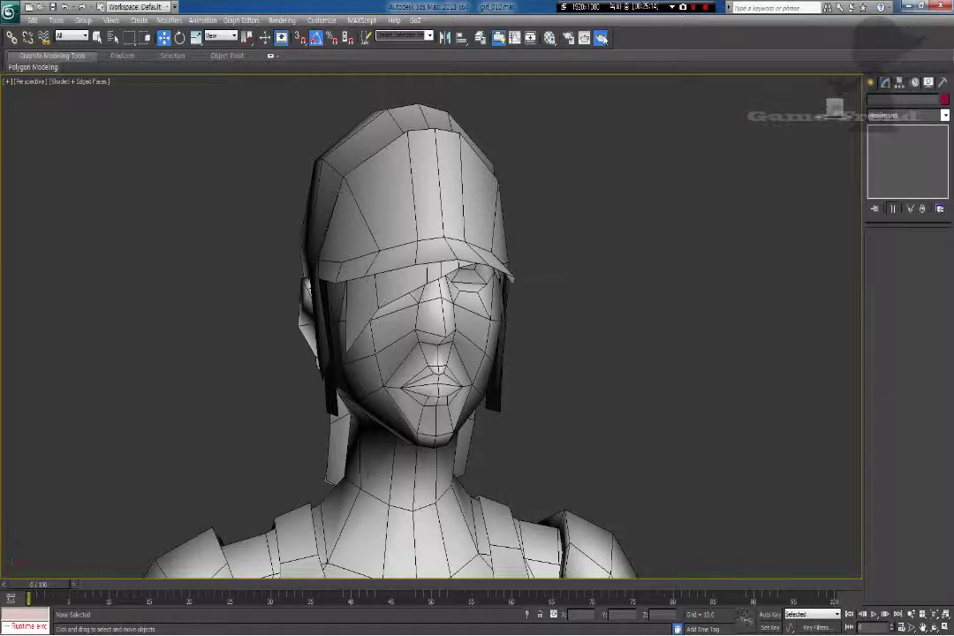
pyautogui.click(602, 38)
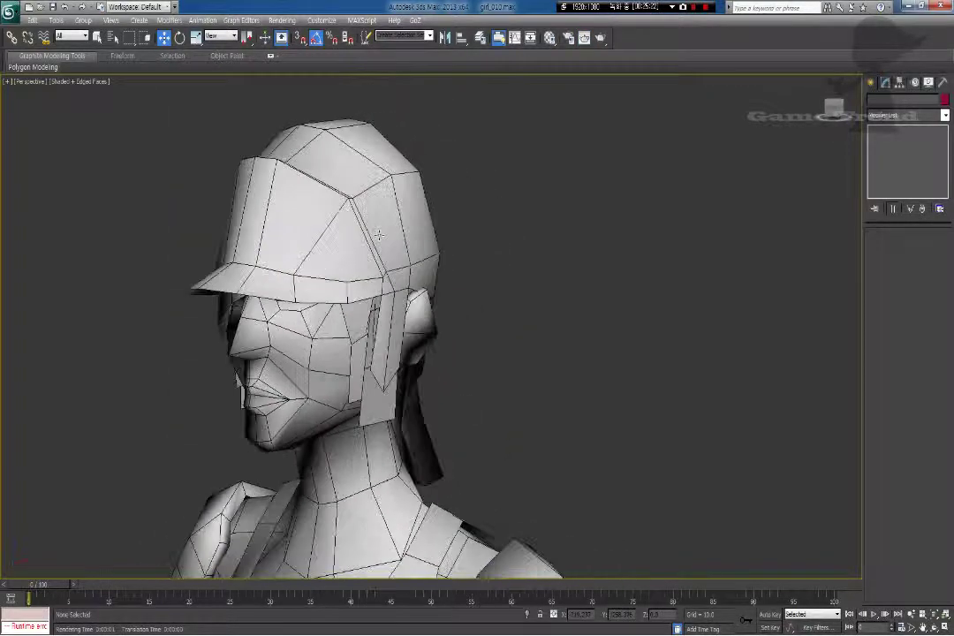
# Step: Select the cap mesh and move the bottom vertex beside the notch in its lower back edge along the X axis
pyautogui.moveTo(300, 238)
pyautogui.keyDown('alt'); pyautogui.mouseDown(button='middle')
pyautogui.moveTo(246, 228)
pyautogui.moveTo(243, 244)
pyautogui.moveTo(297, 246)
pyautogui.mouseUp(button='middle'); pyautogui.keyUp('alt')
pyautogui.scroll(2, 447, 311)
pyautogui.moveTo(447, 311); pyautogui.dragTo(421, 284, button='middle')
pyautogui.scroll(2, 475, 288)
pyautogui.click(471, 285)
pyautogui.scroll(-2, 482, 285)
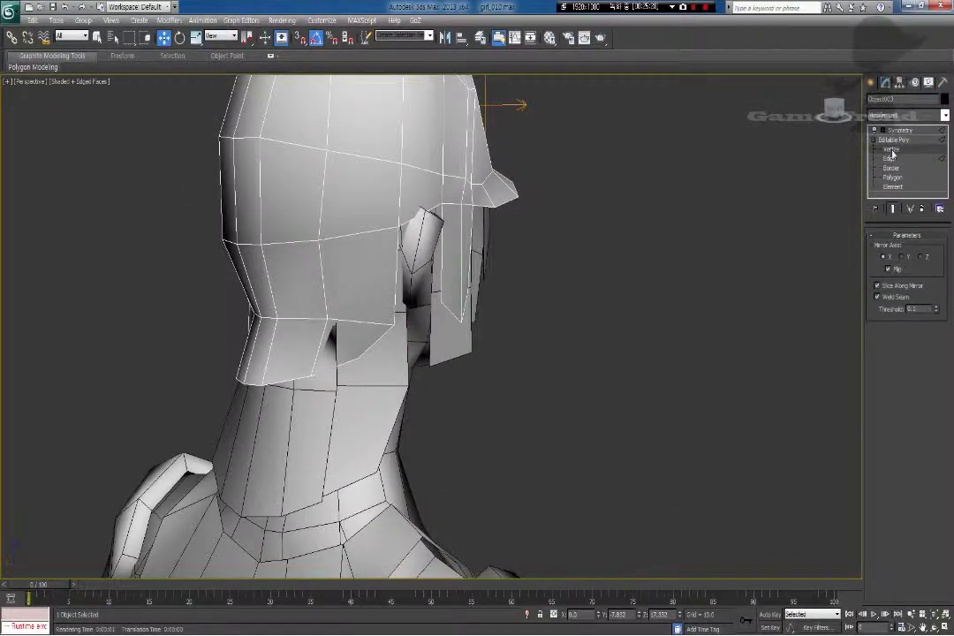
pyautogui.click(891, 150)
pyautogui.keyDown('alt'); pyautogui.moveTo(380, 343); pyautogui.dragTo(352, 345, button='middle'); pyautogui.keyUp('alt')
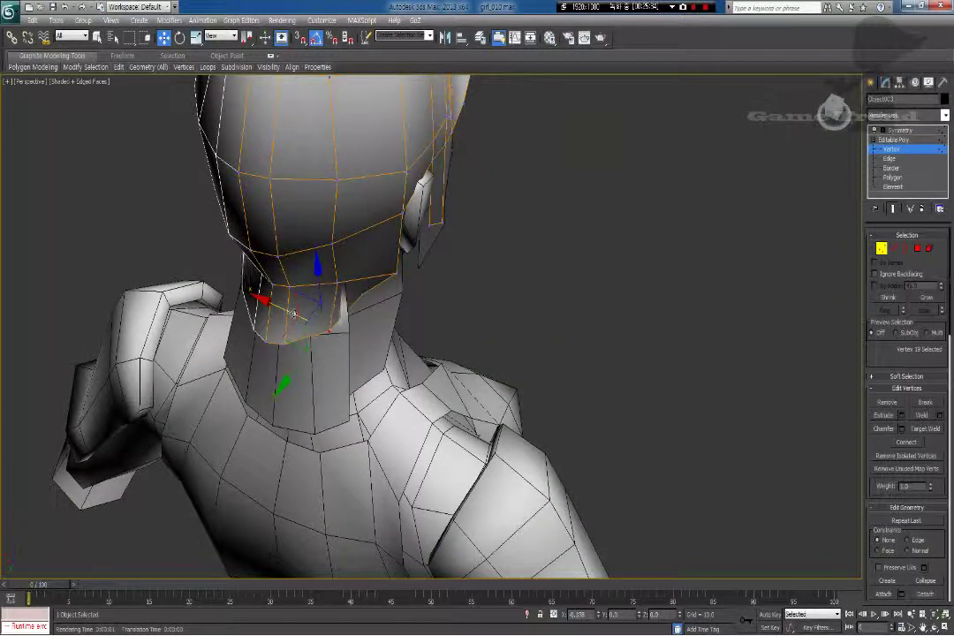
pyautogui.keyDown('alt'); pyautogui.moveTo(293, 314); pyautogui.dragTo(302, 334, button='middle'); pyautogui.keyUp('alt')
# Step: Close the notch in the cap mesh's lower back edge so the rim forms one continuous curve, then deselect the mesh at its Symmetry level
pyautogui.scroll(4, 310, 340)
pyautogui.keyDown('alt'); pyautogui.moveTo(270, 296); pyautogui.dragTo(294, 331, button='middle'); pyautogui.keyUp('alt')
pyautogui.click(900, 130)
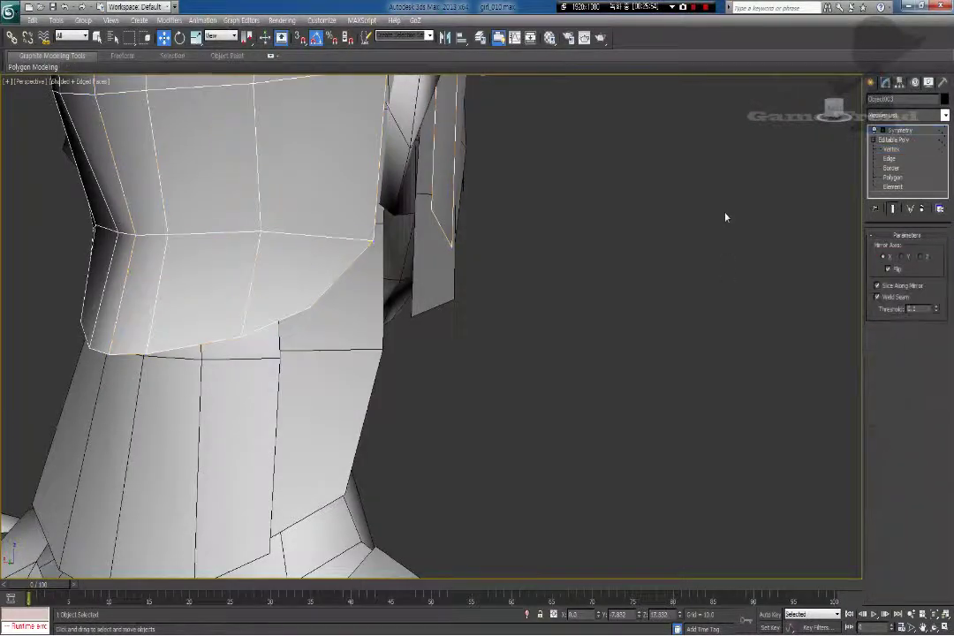
pyautogui.click(724, 218)
# Step: Examine the head, side strips and nape hair from several sides, followed by the full figure from the front
pyautogui.scroll(-2, 355, 358)
pyautogui.keyDown('alt'); pyautogui.moveTo(355, 358); pyautogui.dragTo(411, 349, button='middle'); pyautogui.keyUp('alt')
pyautogui.scroll(-4, 246, 380)
pyautogui.keyDown('alt'); pyautogui.moveTo(245, 381); pyautogui.dragTo(445, 372, button='middle'); pyautogui.keyUp('alt')
pyautogui.scroll(3, 445, 373)
pyautogui.keyDown('alt'); pyautogui.moveTo(326, 352); pyautogui.dragTo(373, 352, button='middle'); pyautogui.keyUp('alt')
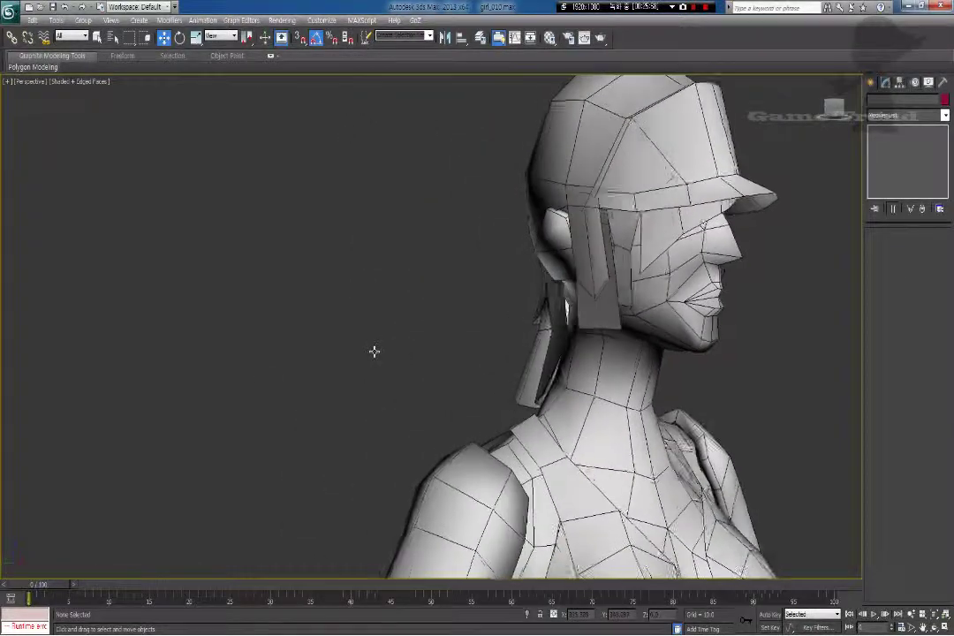
pyautogui.moveTo(658, 364); pyautogui.dragTo(461, 343, button='middle')
pyautogui.moveTo(461, 342)
pyautogui.keyDown('alt'); pyautogui.mouseDown(button='middle')
pyautogui.moveTo(489, 347)
pyautogui.moveTo(504, 337)
pyautogui.moveTo(415, 343)
pyautogui.moveTo(456, 355)
pyautogui.mouseUp(button='middle'); pyautogui.keyUp('alt')
pyautogui.scroll(-3, 455, 355)
pyautogui.scroll(-5, 454, 353)
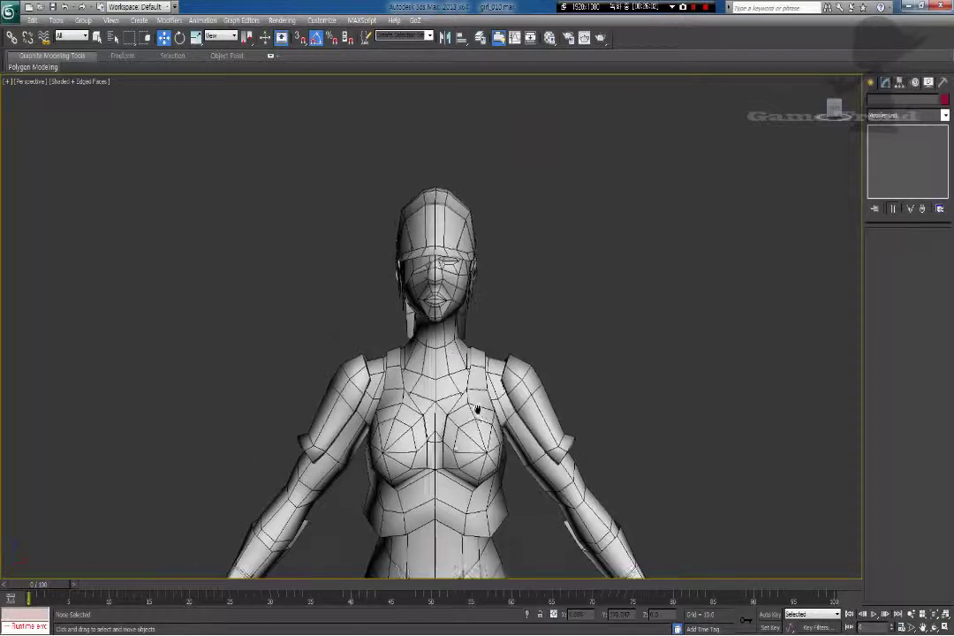
pyautogui.scroll(-3, 469, 355)
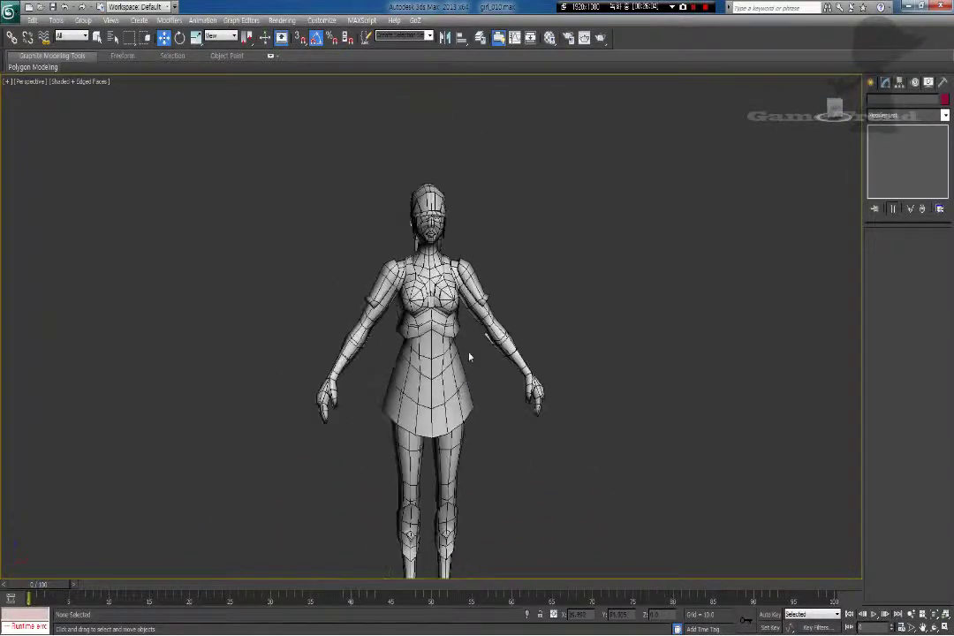
pyautogui.keyDown('alt'); pyautogui.moveTo(468, 356); pyautogui.dragTo(448, 345, button='middle'); pyautogui.keyUp('alt')
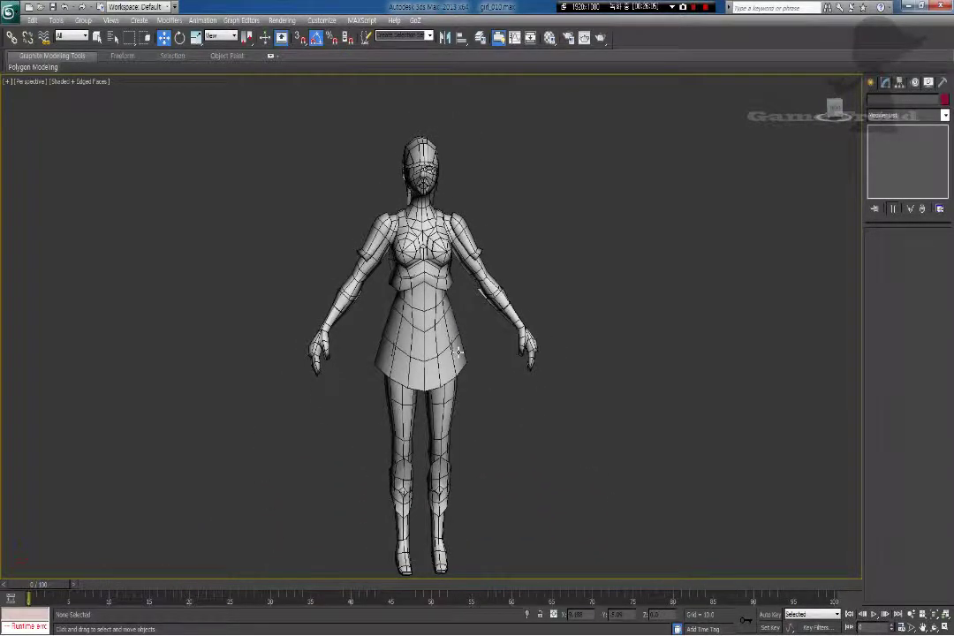